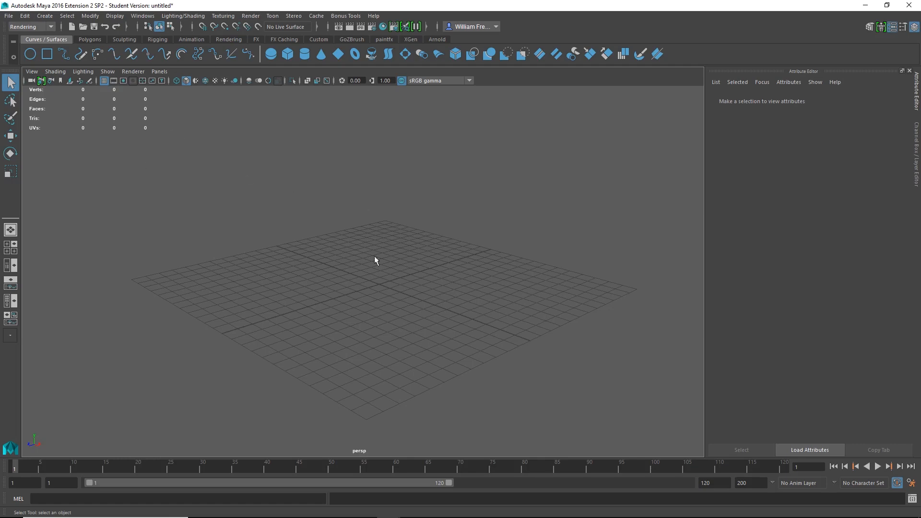
- Open the scene bunny.mb from the chloe Bunny folder
left_click(8, 16)
left_click(31, 46)
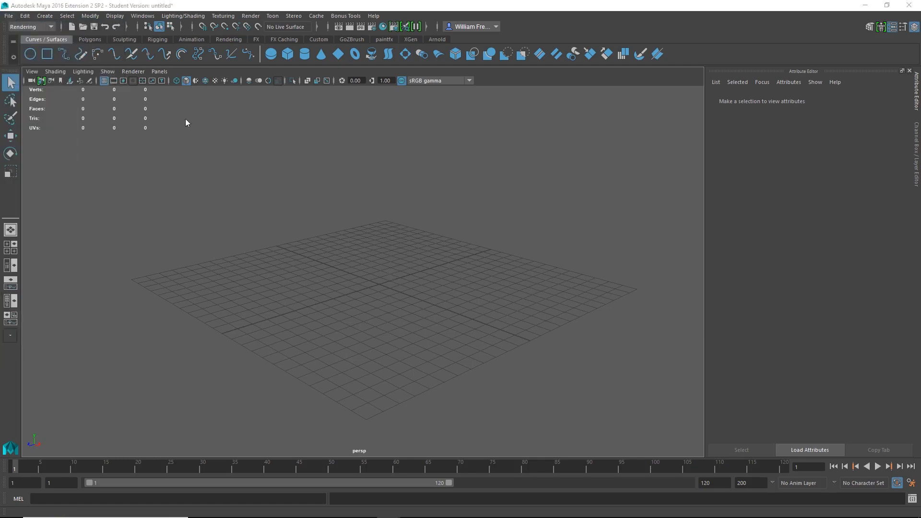
left_click(211, 88)
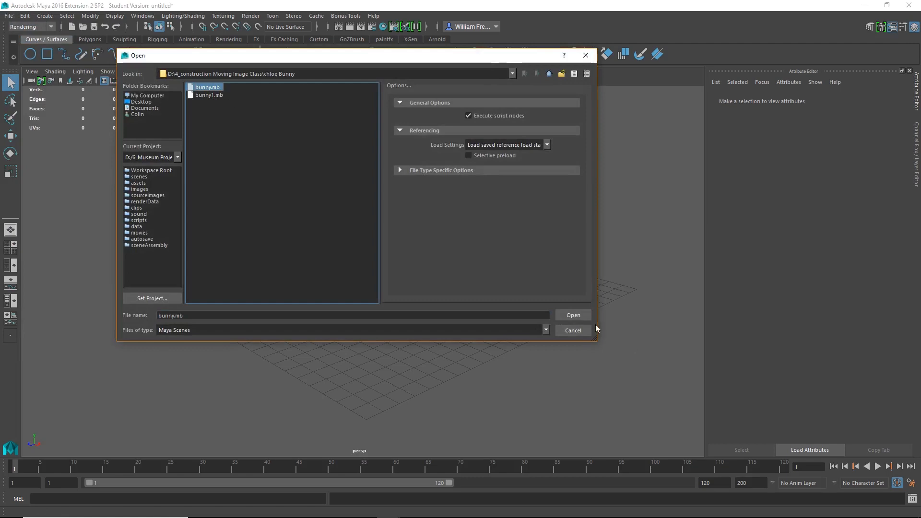
left_click(581, 315)
left_click(470, 266)
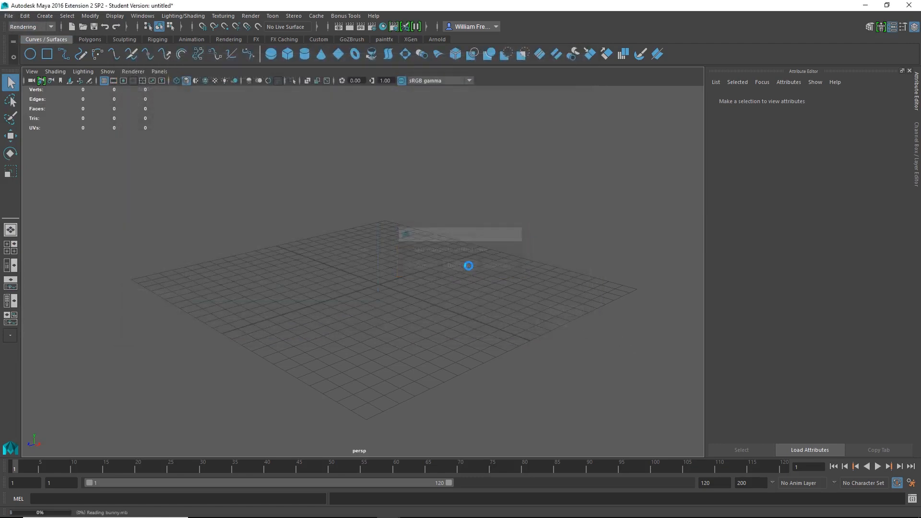
left_click(449, 270)
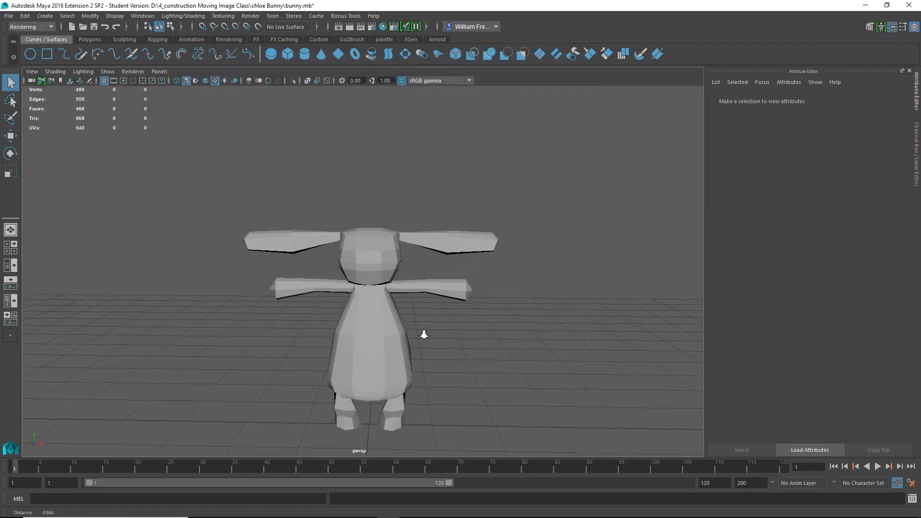
- Select the bunny mesh in the perspective view
left_click_drag(422, 329, 437, 290, "alt")
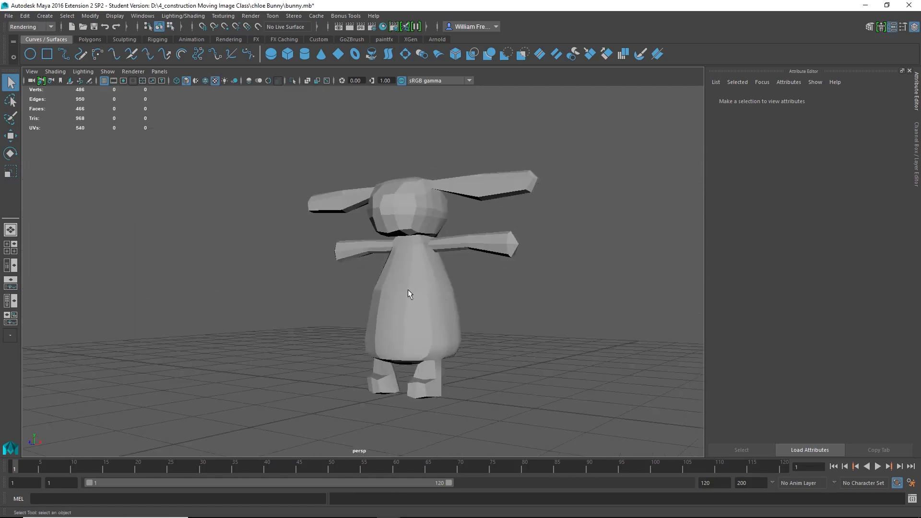
right_click_drag(407, 289, 489, 357, "alt")
middle_click_drag(475, 340, 434, 306, "alt")
left_click(416, 278)
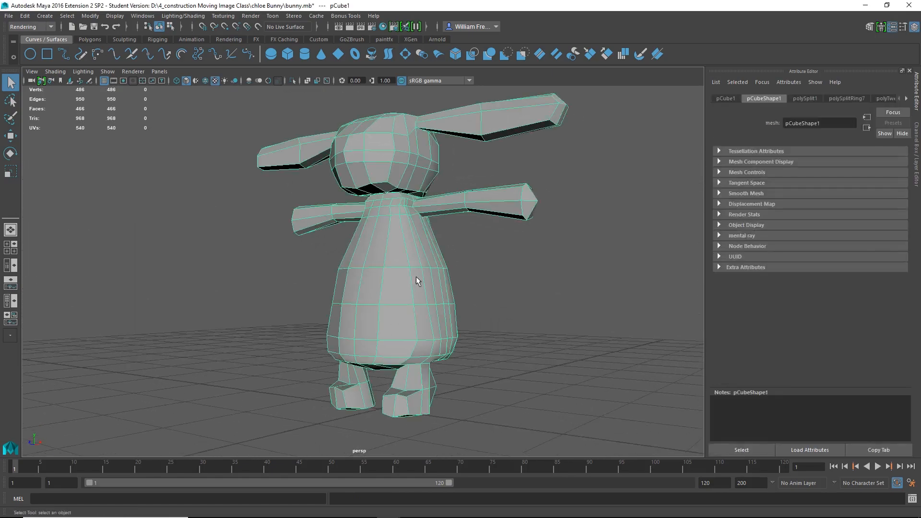
- Examine the bunny mesh's topology around the head, ears, neck, arms and body from several angles and distances
mouse_move(373, 235)
left_mouse_down("alt")
mouse_move(390, 260)
mouse_move(371, 252)
left_mouse_up("alt")
middle_click_drag(386, 219, 400, 287, "alt")
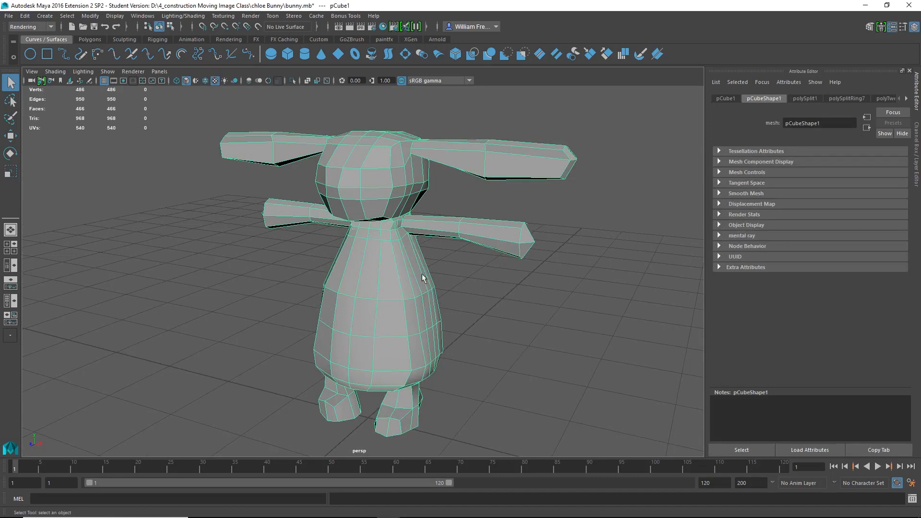
mouse_move(338, 256)
left_mouse_down("alt")
mouse_move(370, 244)
mouse_move(327, 251)
left_mouse_up("alt")
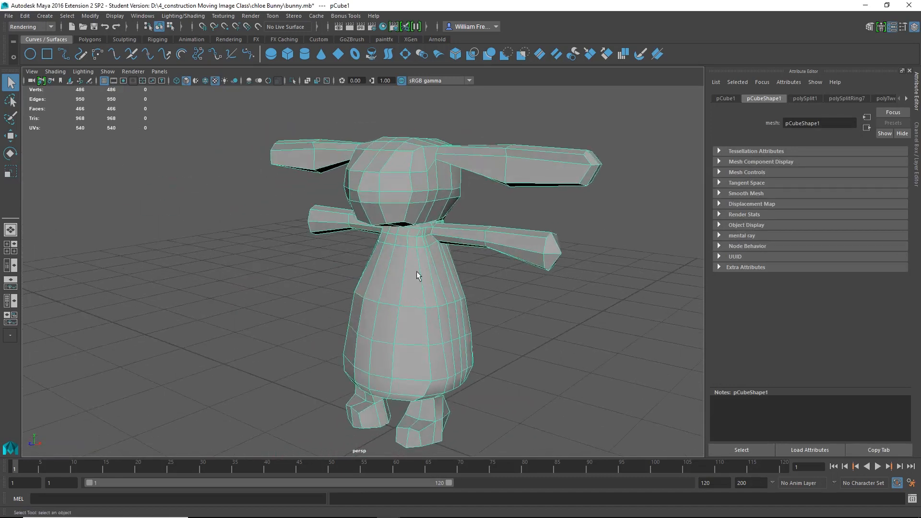
middle_click_drag(434, 271, 432, 251, "alt")
left_click_drag(452, 248, 318, 242, "alt")
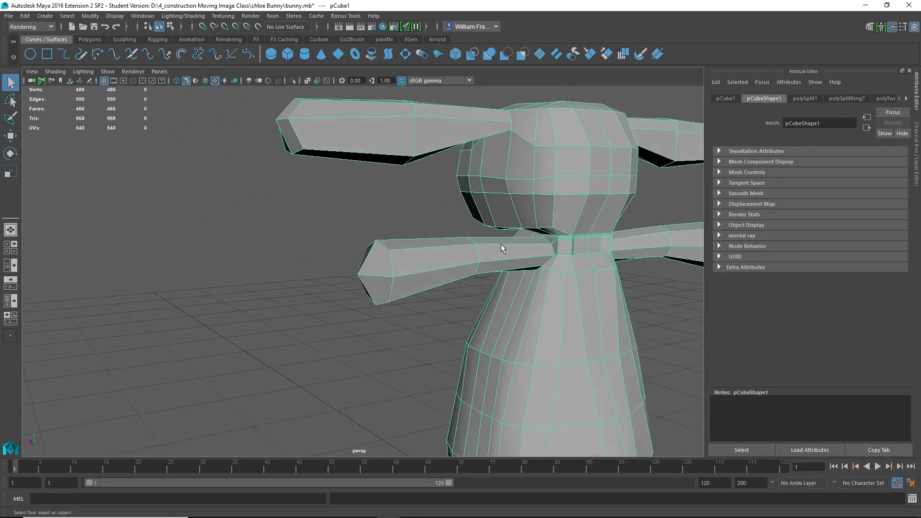
left_click_drag(502, 245, 505, 211, "alt")
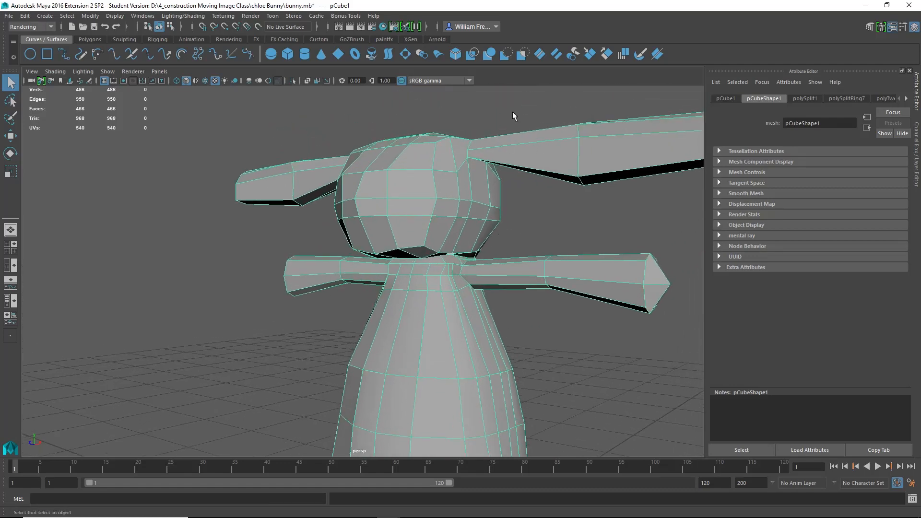
right_click_drag(425, 264, 421, 285, "alt")
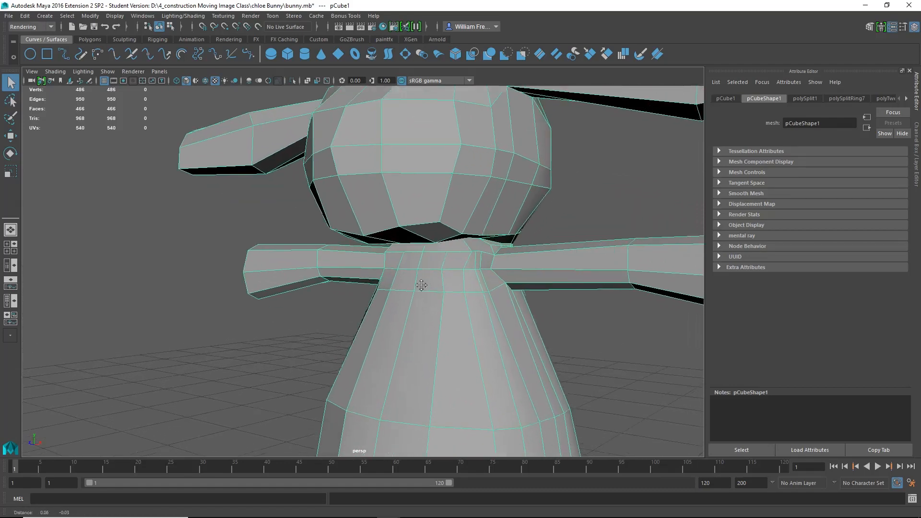
middle_click_drag(472, 275, 423, 243, "alt")
left_click_drag(423, 247, 416, 281, "alt")
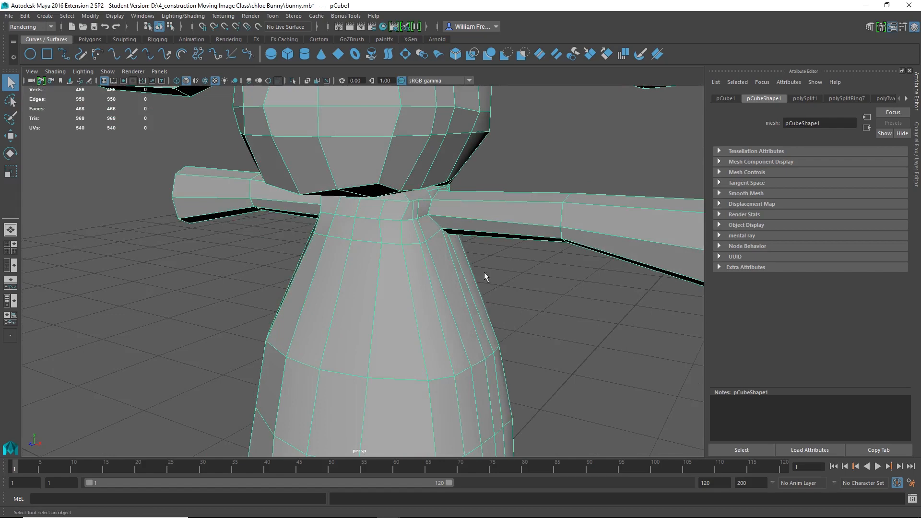
right_click_drag(484, 272, 421, 284, "alt")
middle_click_drag(436, 265, 462, 303, "alt")
right_click_drag(461, 303, 403, 287, "alt")
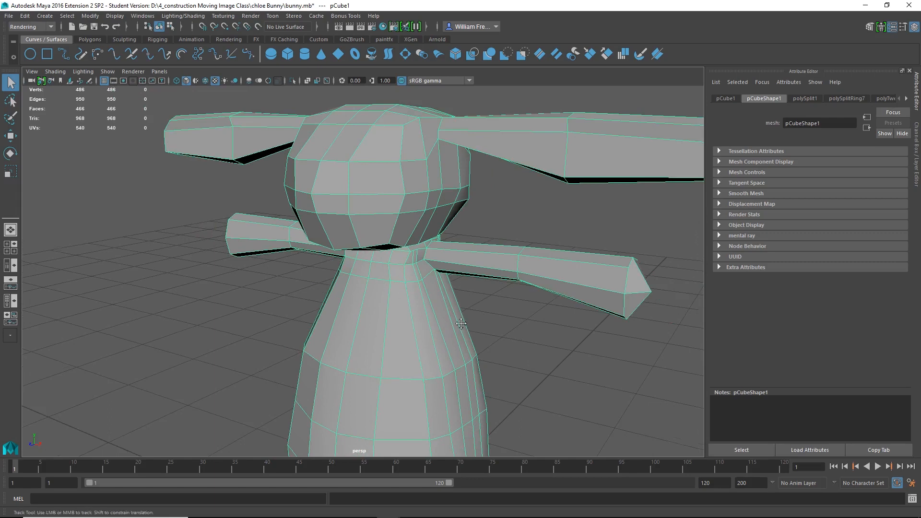
middle_click_drag(461, 323, 465, 280, "alt")
right_click_drag(538, 312, 433, 303, "alt")
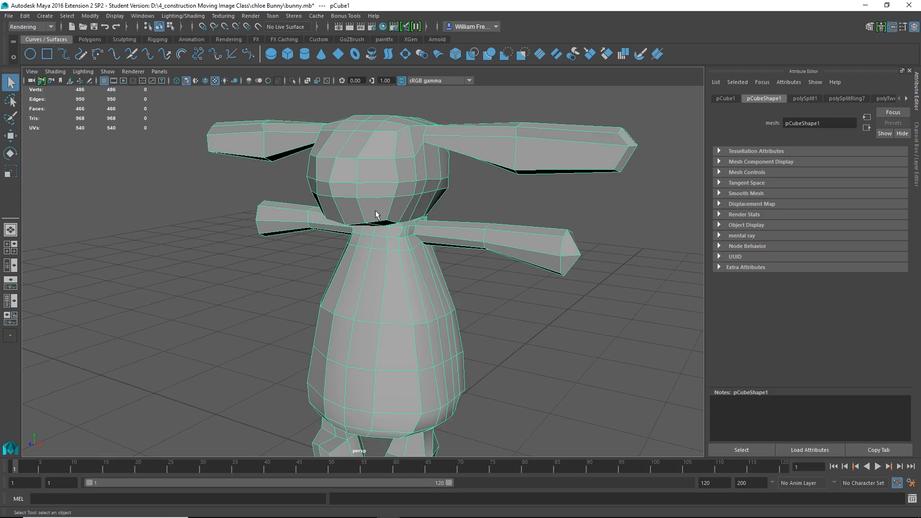
left_click_drag(392, 202, 500, 229, "alt")
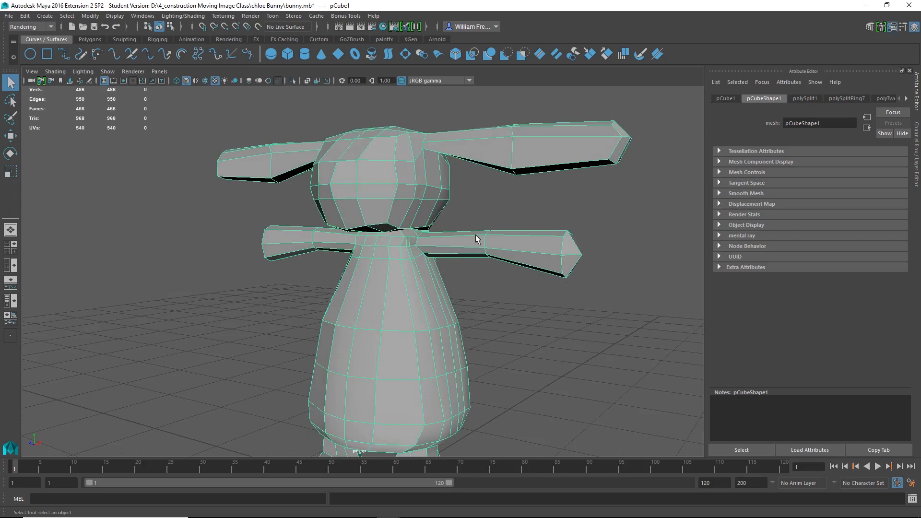
middle_click_drag(453, 267, 450, 251, "alt")
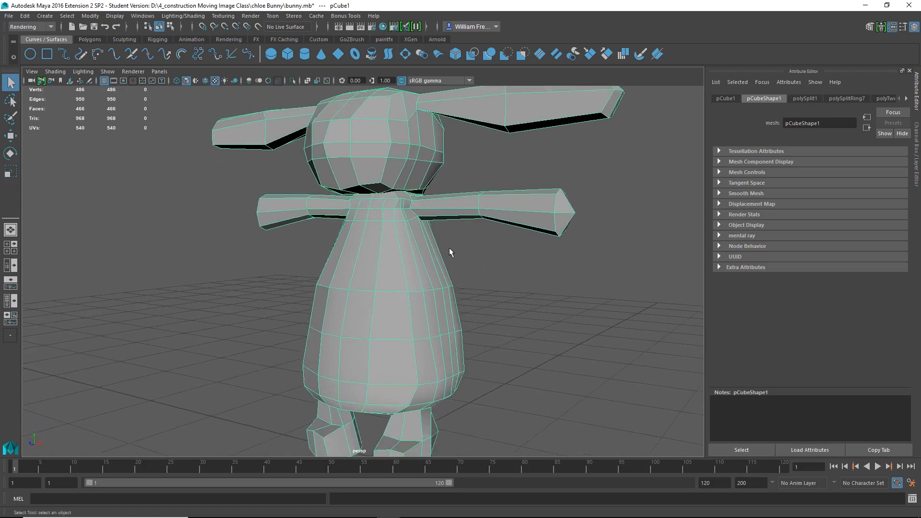
left_click_drag(416, 230, 433, 288, "alt")
mouse_move(425, 256)
middle_mouse_down("alt")
mouse_move(434, 249)
mouse_move(434, 265)
middle_mouse_up("alt")
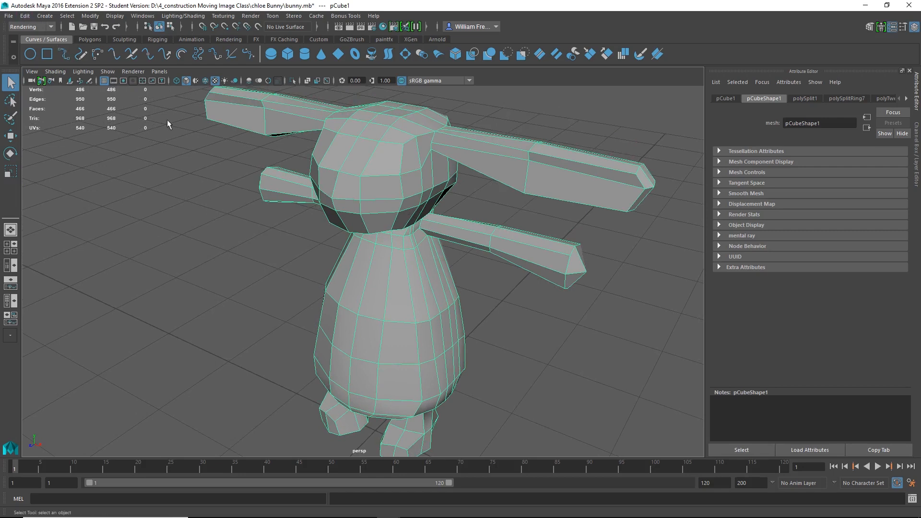
- Switch to the Modeling menu set
left_click(29, 26)
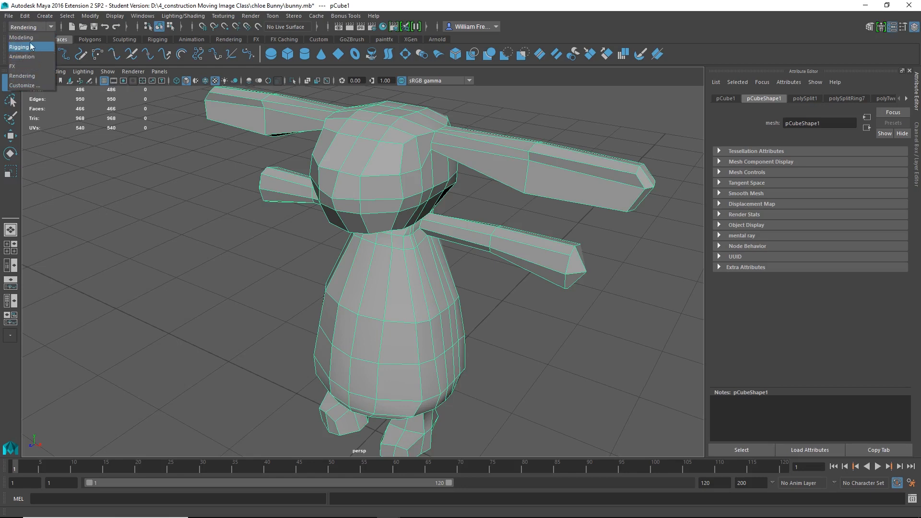
left_click(21, 37)
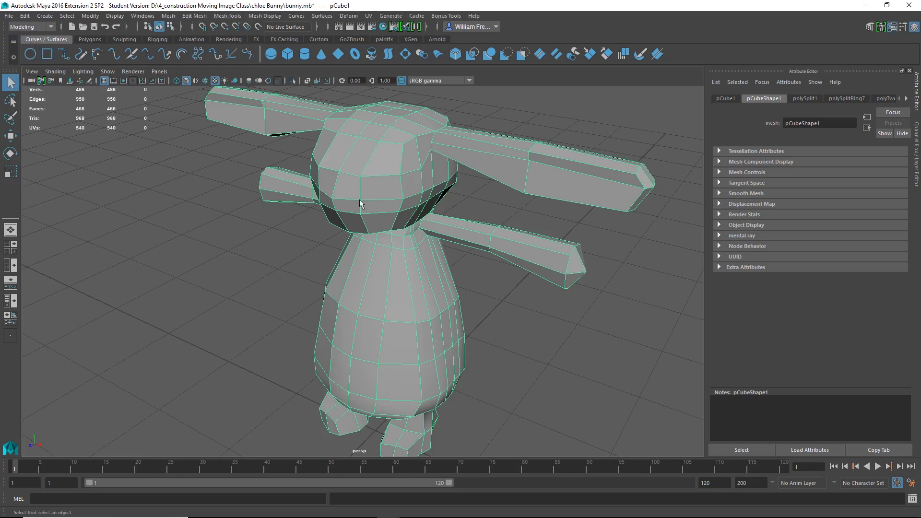
left_click_drag(375, 347, 355, 331, "alt")
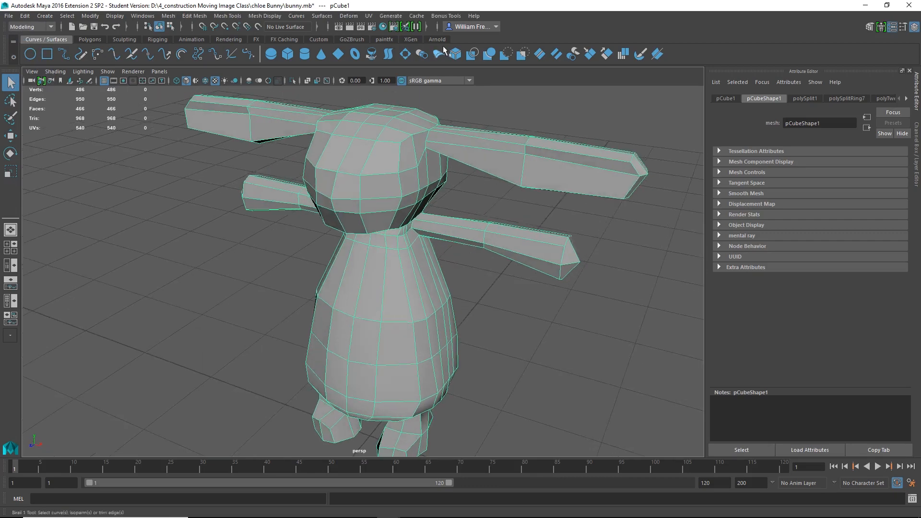
left_click(392, 16)
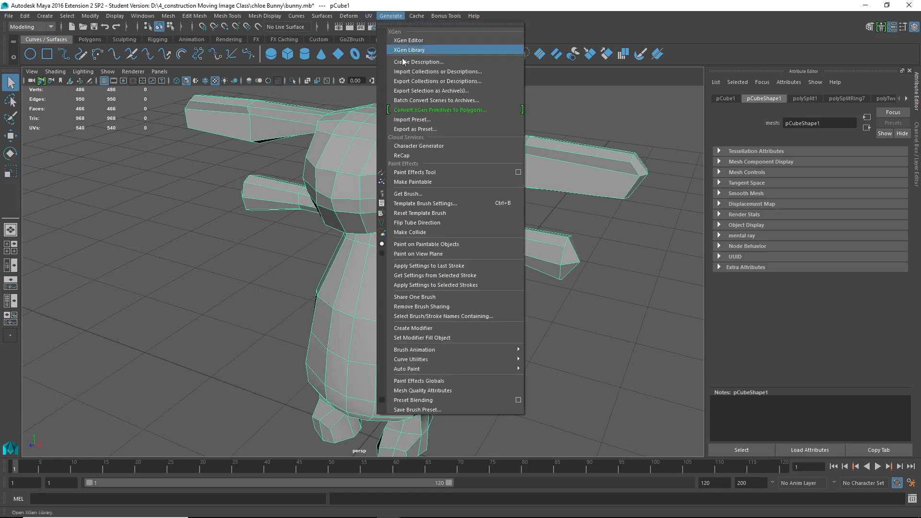
left_click(413, 184)
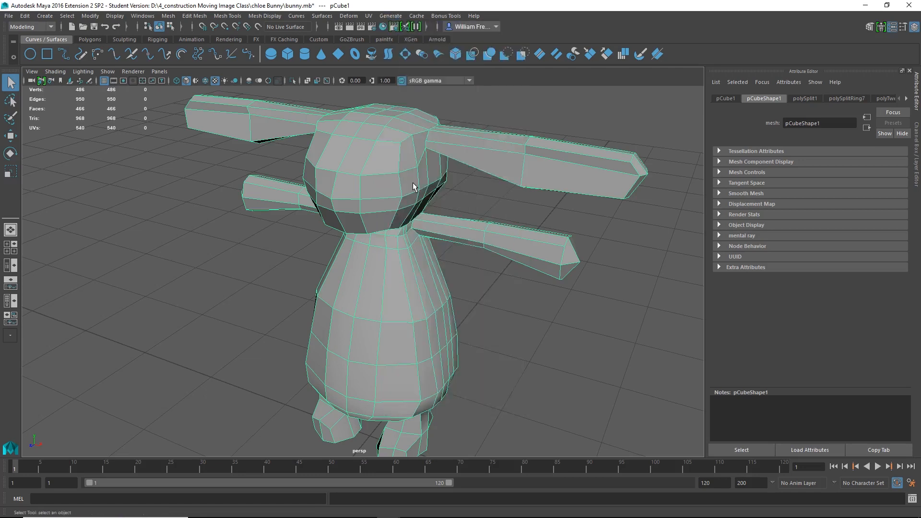
- Open the Content Browser and place its window so the bunny's head and body stay in view
left_click(151, 19)
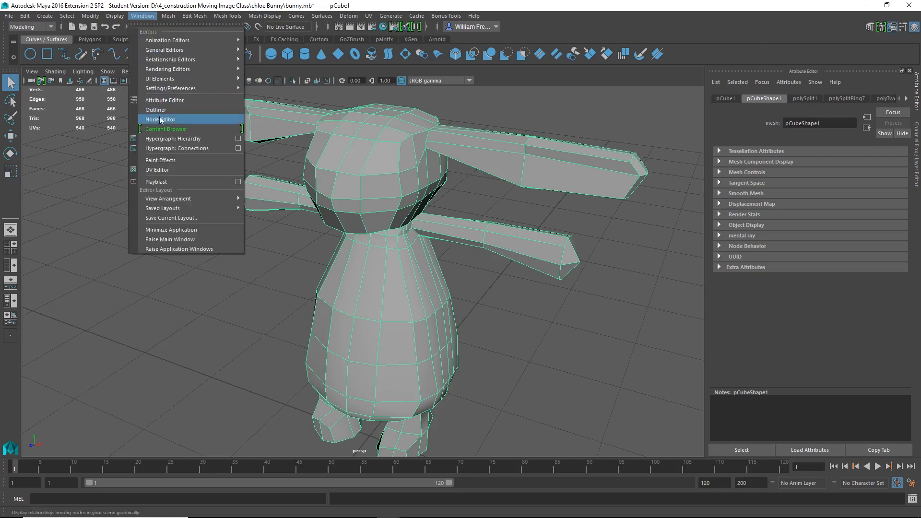
left_click(163, 128)
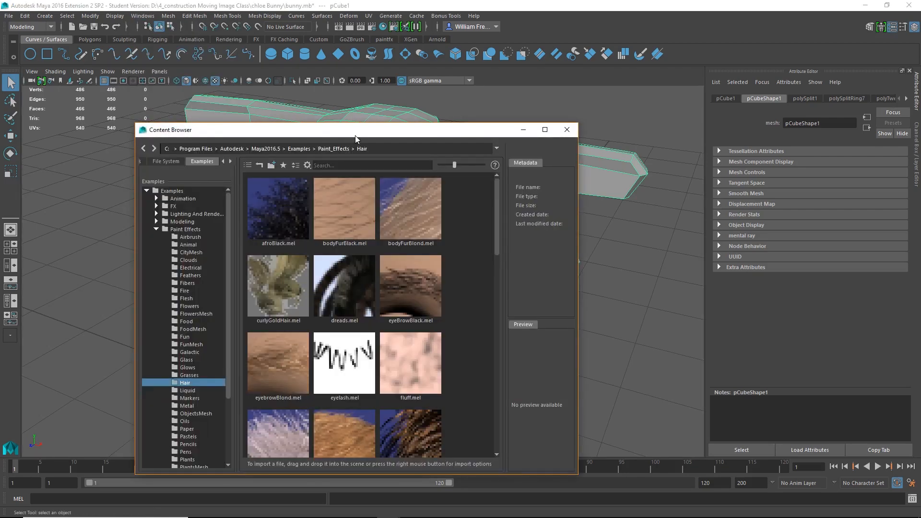
left_click_drag(356, 139, 667, 81)
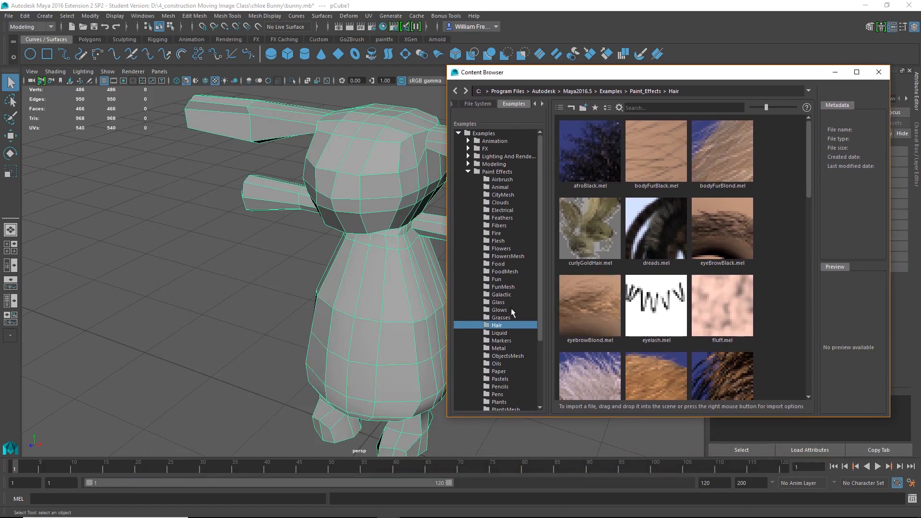
- Browse the Animals and Vehicles sculpting base meshes among the Modeling examples
double_click(482, 157)
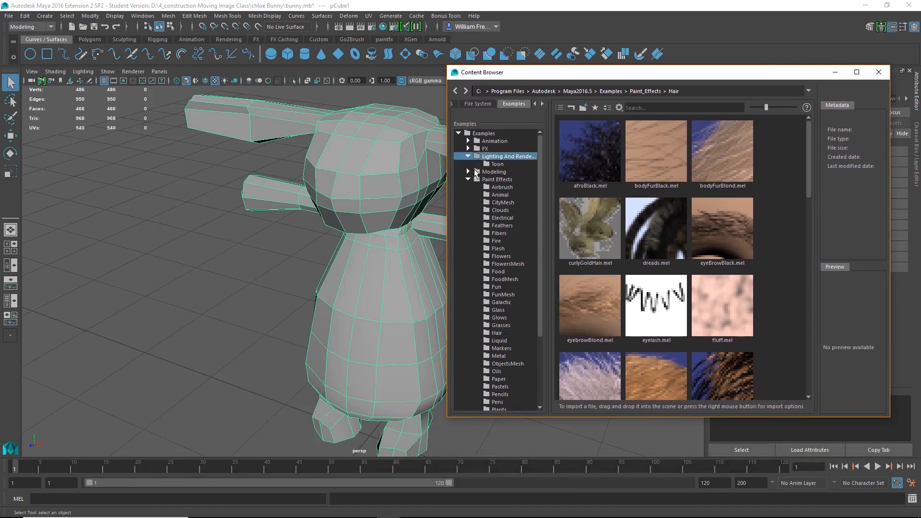
double_click(477, 172)
double_click(497, 180)
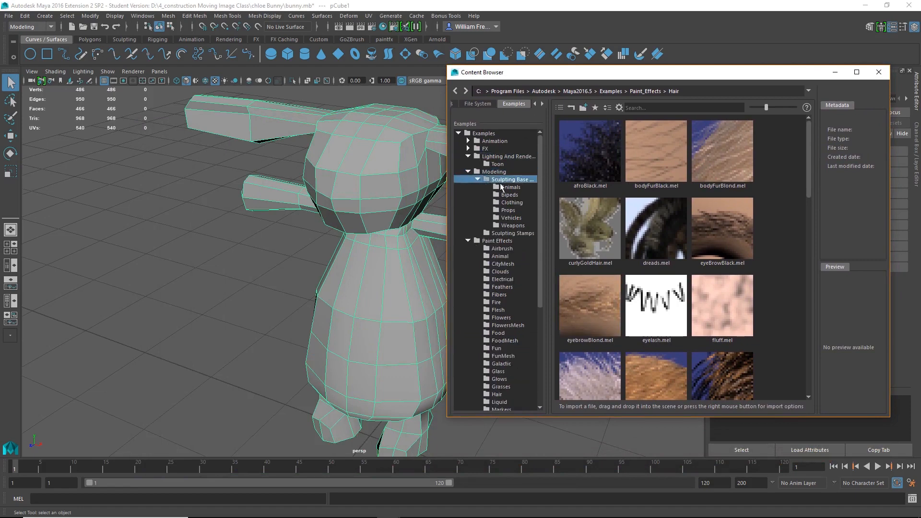
left_click(502, 188)
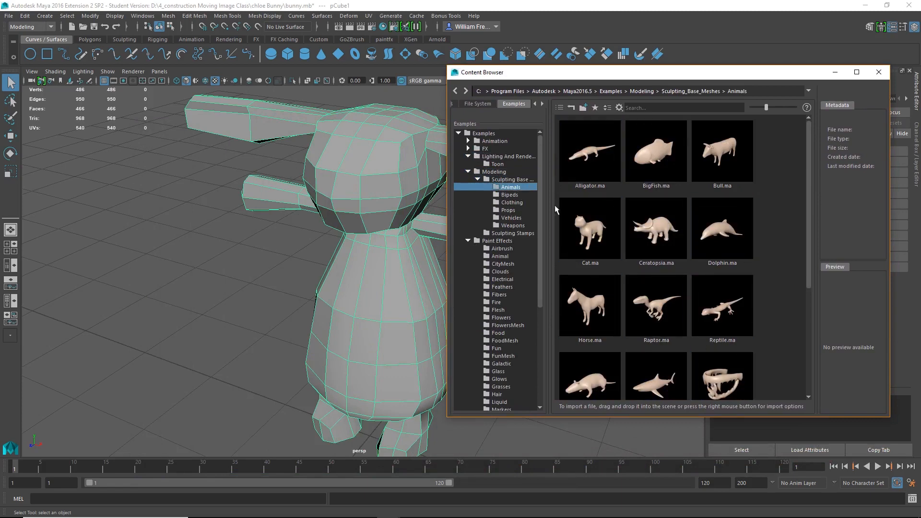
left_click(516, 220)
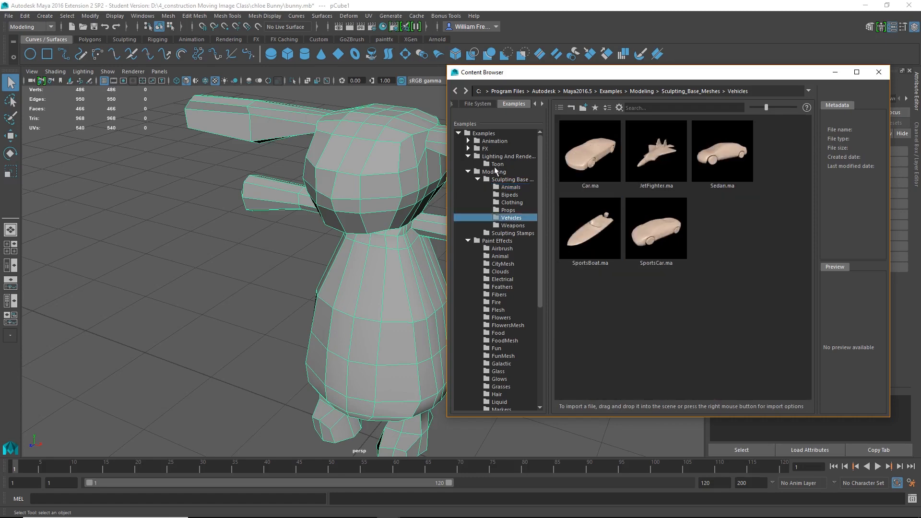
- Look over the FX example categories and collapse the FX, lighting and sculpting base mesh folders
double_click(479, 149)
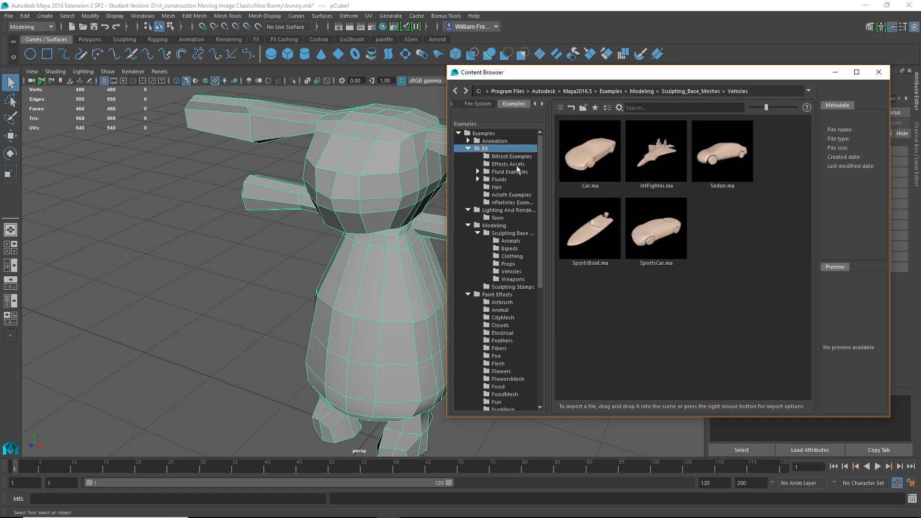
left_click(469, 149)
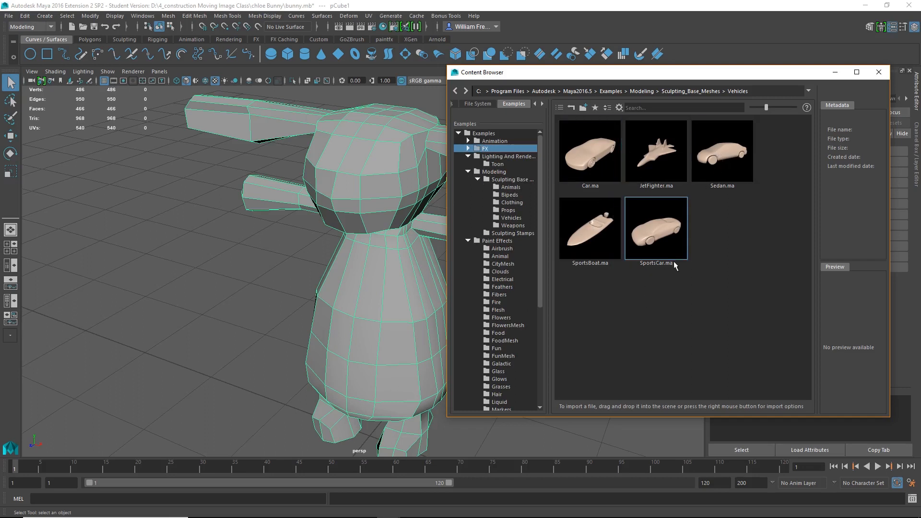
left_click(468, 156)
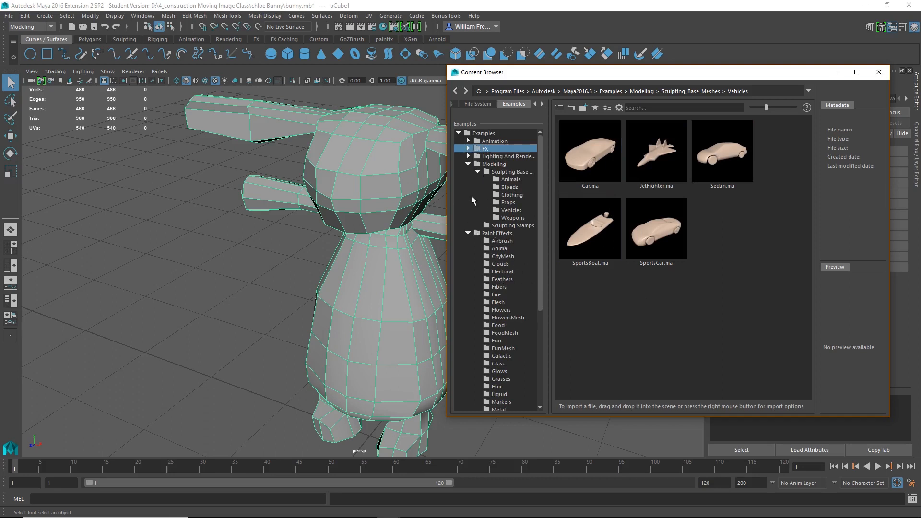
left_click(477, 172)
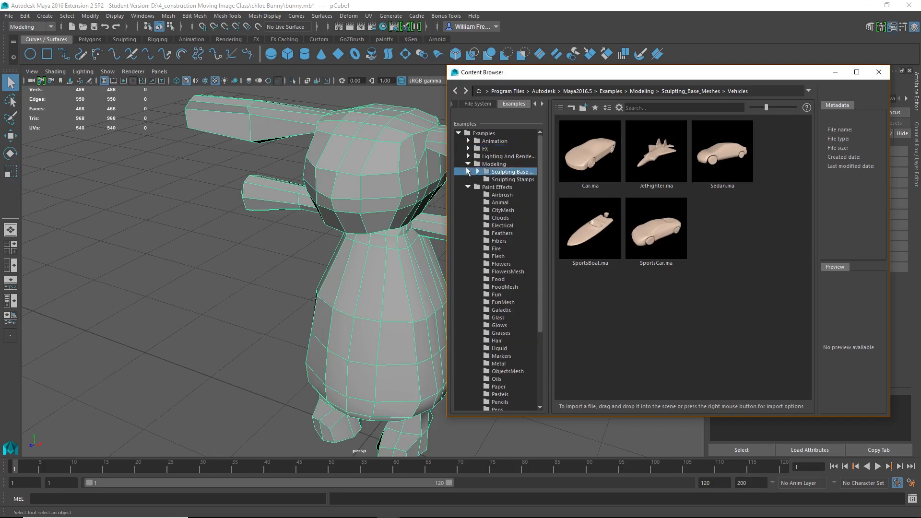
- Browse the Airbrush, Animal, CityMesh and Clouds folders among the Paint Effects examples
left_click(502, 201)
left_click(506, 195)
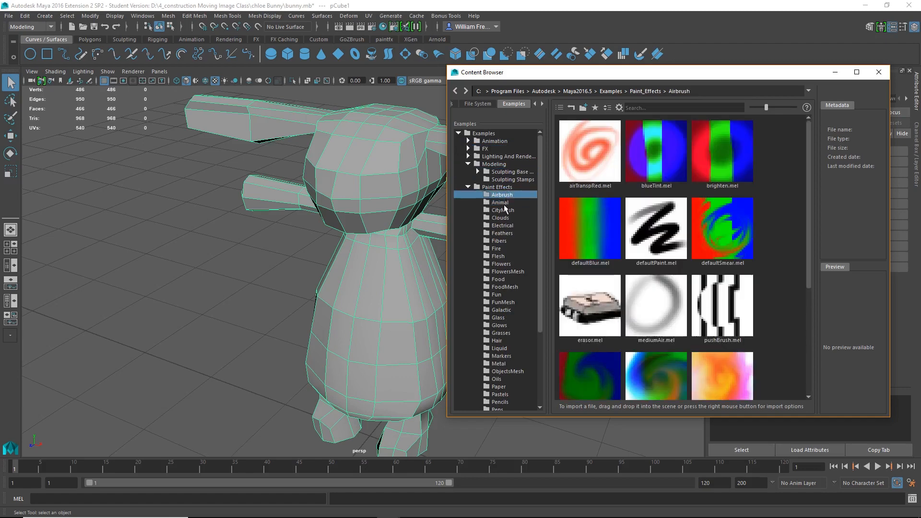
left_click(504, 204)
left_click(503, 216)
left_click(502, 233)
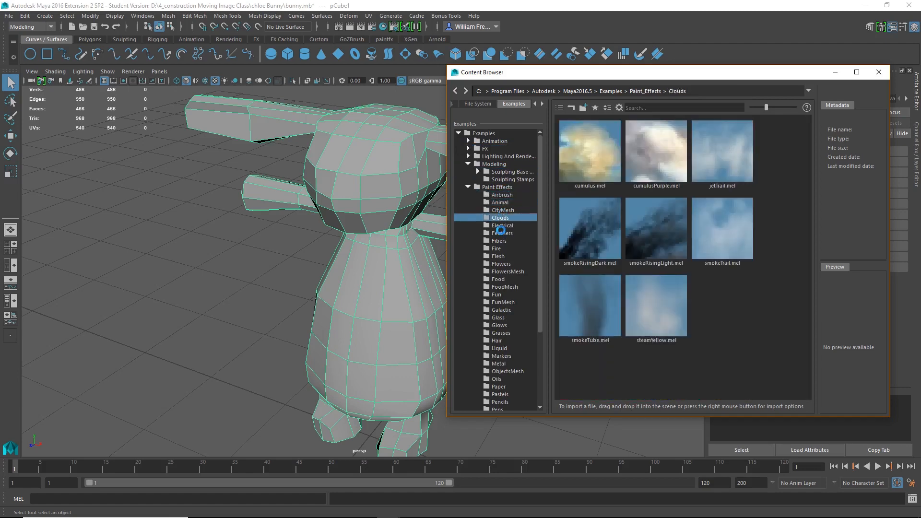
- Pick the furBunny brush from the Hair examples, close the Content Browser and paint a patch of fur on the bunny's face
left_click(497, 341)
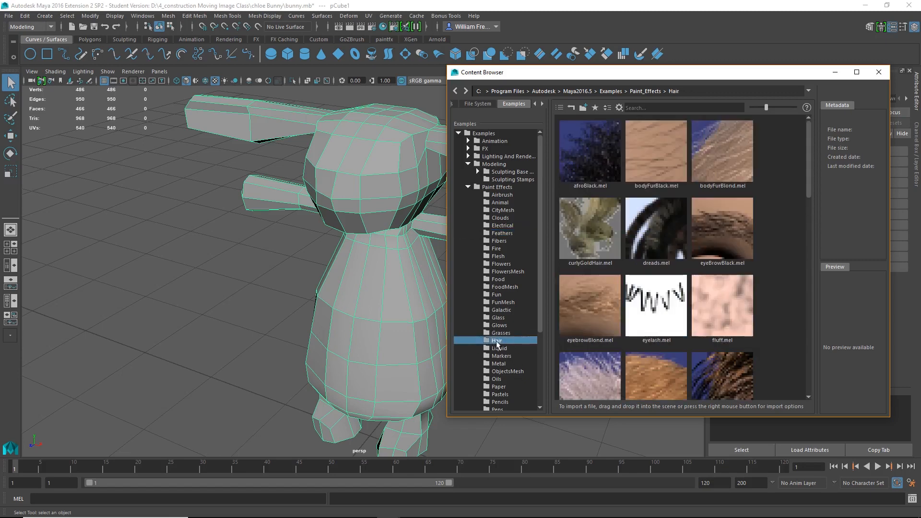
left_click_drag(810, 183, 622, 229)
left_click(590, 237)
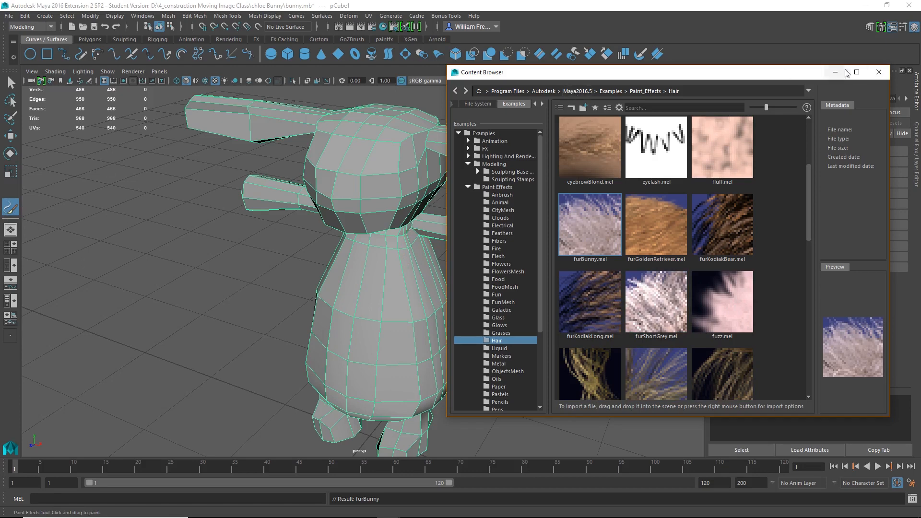
left_click(879, 72)
left_click_drag(353, 150, 338, 143)
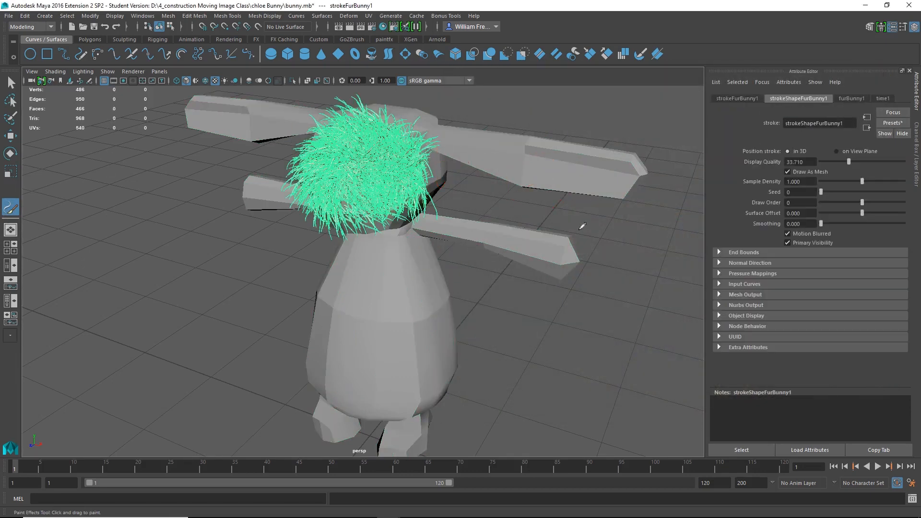
- Reduce the furBunny1 brush's global scale to 1.111 and inspect the shorter fur up close
mouse_move(478, 280)
left_mouse_down("alt")
mouse_move(460, 278)
mouse_move(559, 231)
mouse_move(290, 199)
mouse_move(403, 328)
mouse_move(513, 344)
mouse_move(404, 326)
mouse_move(307, 339)
mouse_move(421, 337)
mouse_move(362, 366)
mouse_move(495, 370)
mouse_move(522, 354)
left_mouse_up("alt")
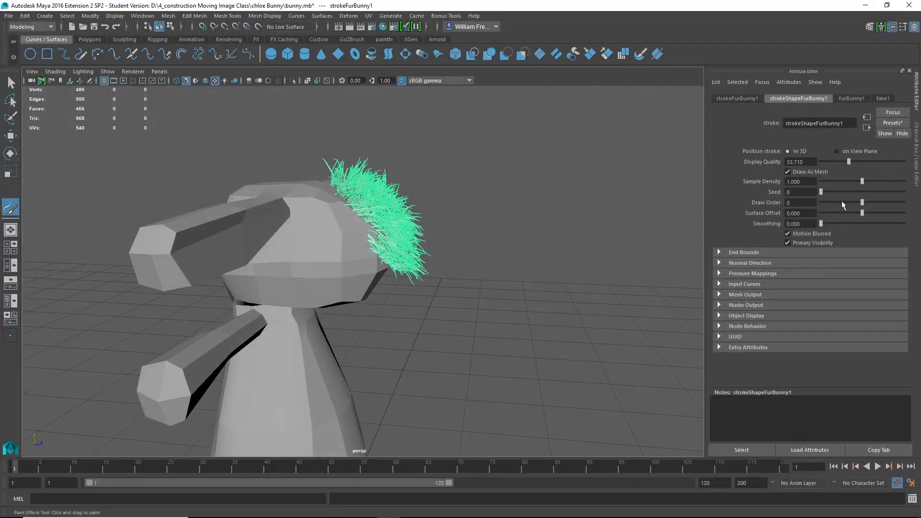
left_click(853, 98)
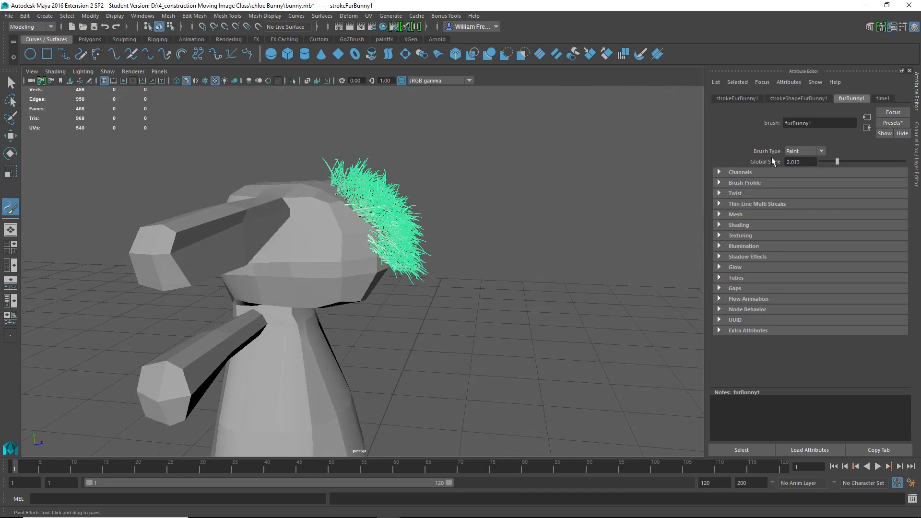
left_click_drag(837, 161, 830, 162)
left_click_drag(421, 216, 303, 227, "alt")
right_click_drag(303, 226, 528, 236, "alt")
left_click_drag(528, 237, 436, 235, "alt")
right_click_drag(436, 235, 520, 236, "alt")
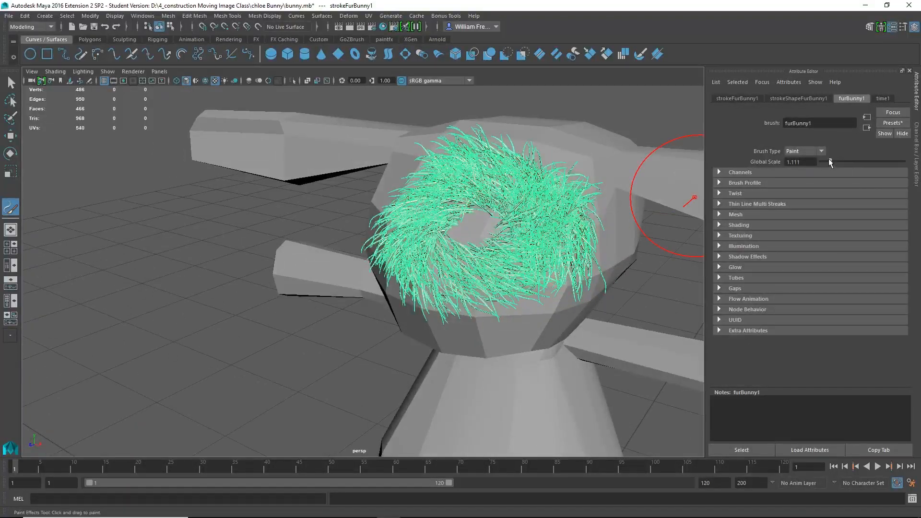
- Set the furBunny1 brush's global scale to 1.930 to lengthen and thicken the fur on the bunny's face
mouse_move(830, 161)
left_mouse_down()
mouse_move(822, 162)
mouse_move(837, 162)
left_mouse_up()
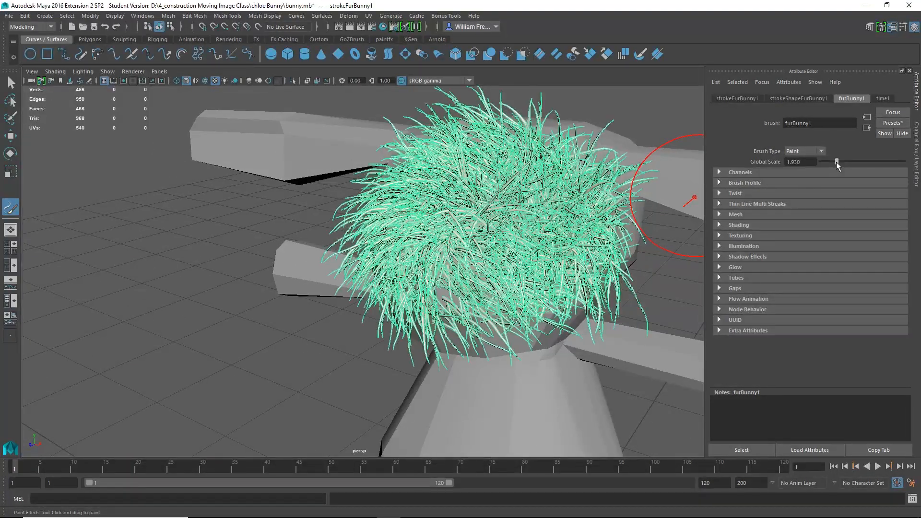
left_click_drag(512, 284, 547, 240, "alt")
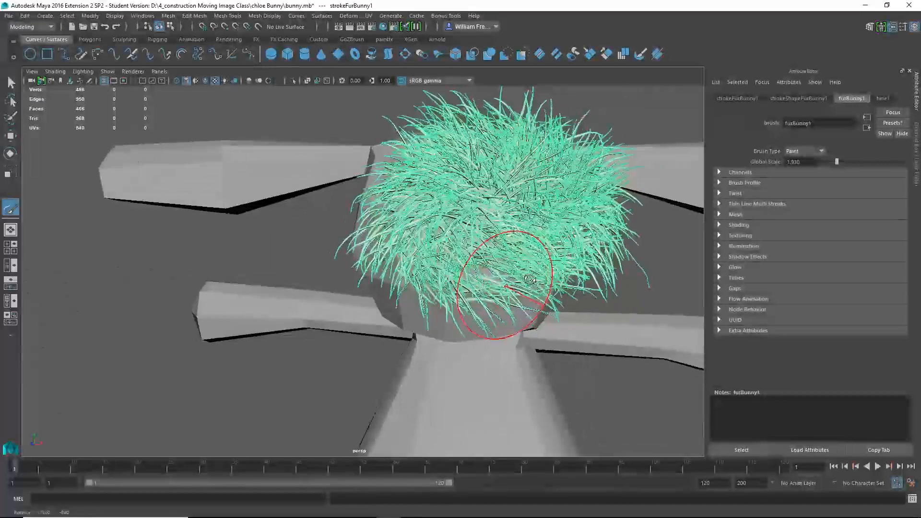
middle_click_drag(555, 187, 502, 206, "alt")
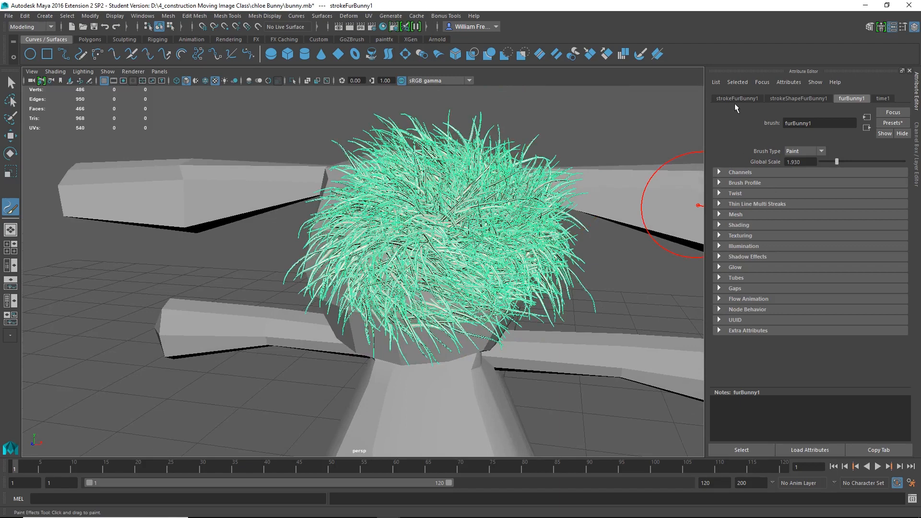
- Try the fur stroke's display quality at 100 and bring it back down to about 33.9
left_click(789, 98)
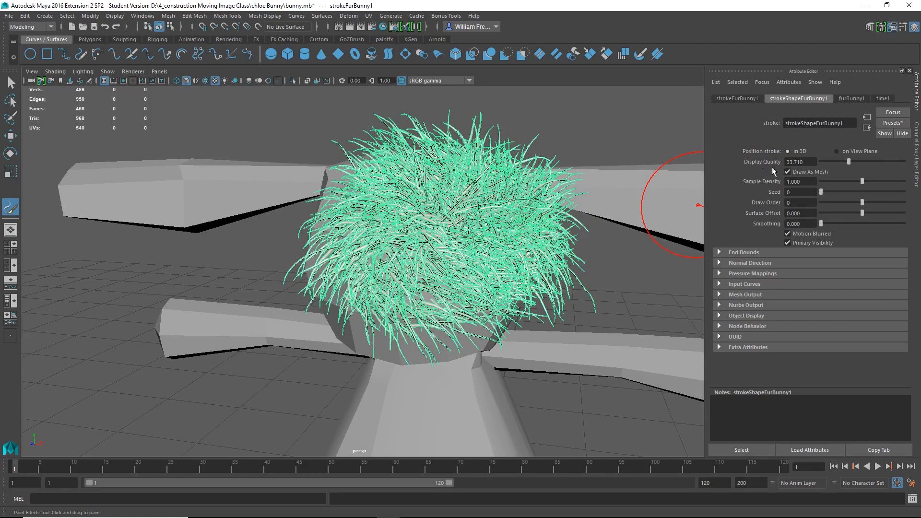
left_click_drag(848, 162, 901, 162)
left_click(845, 161)
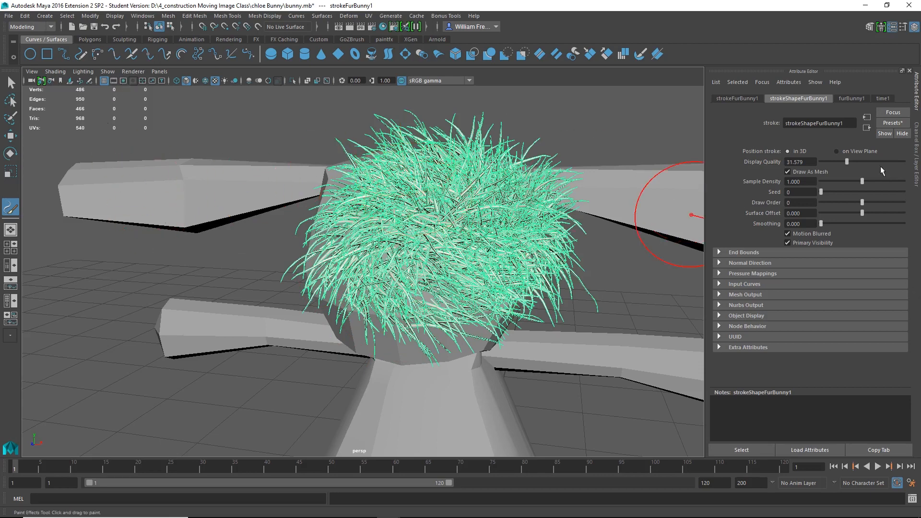
left_click_drag(847, 159, 919, 163)
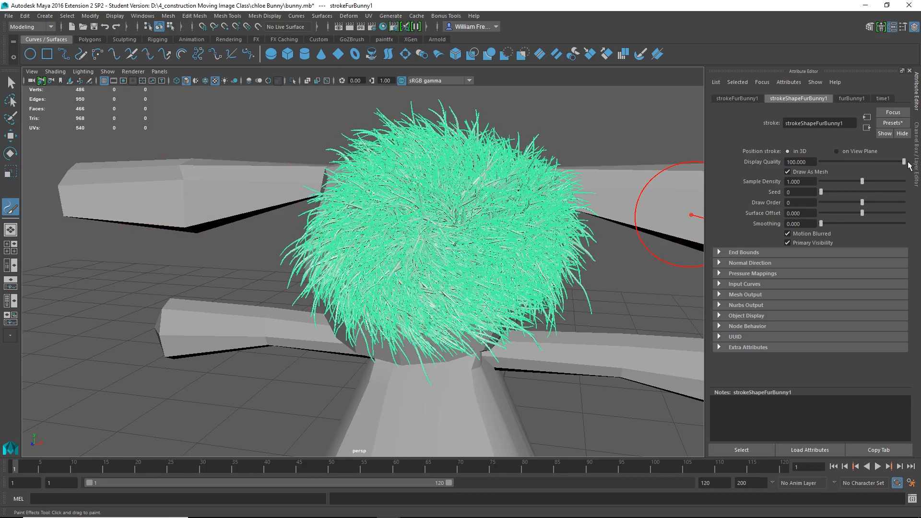
left_click_drag(904, 163, 849, 165)
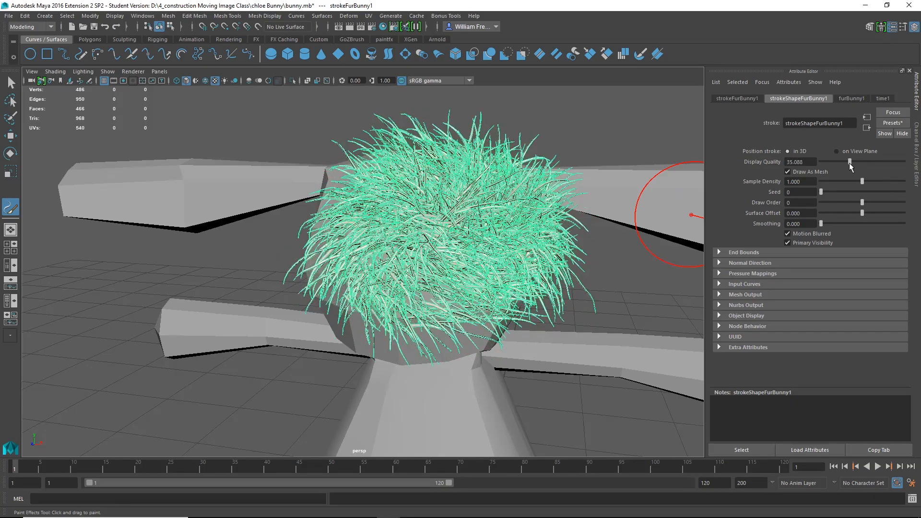
- Switch to the Rendering menu set, render the perspective view of the furry bunny with Maya Software and close the render
mouse_move(566, 365)
left_mouse_down("alt")
mouse_move(529, 353)
mouse_move(538, 329)
mouse_move(501, 329)
mouse_move(551, 288)
mouse_move(411, 309)
mouse_move(479, 311)
mouse_move(538, 329)
mouse_move(539, 363)
mouse_move(528, 359)
left_mouse_up("alt")
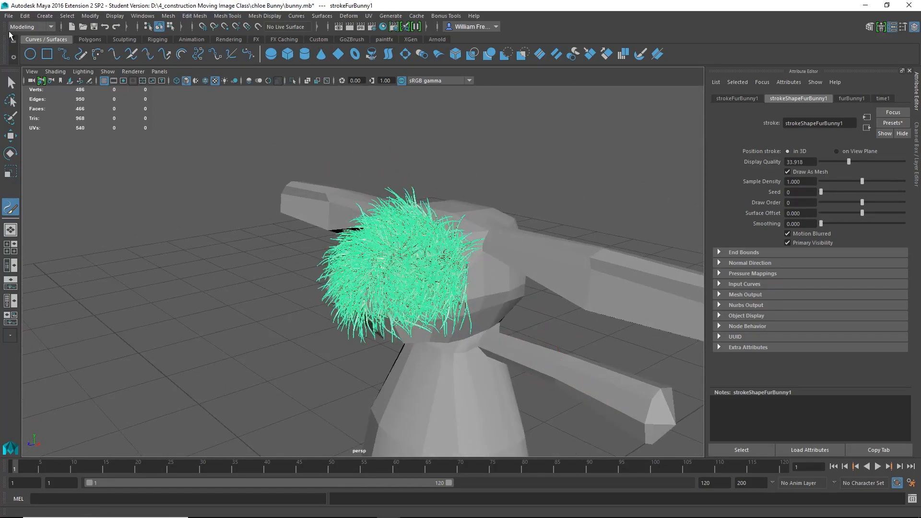
left_click(34, 26)
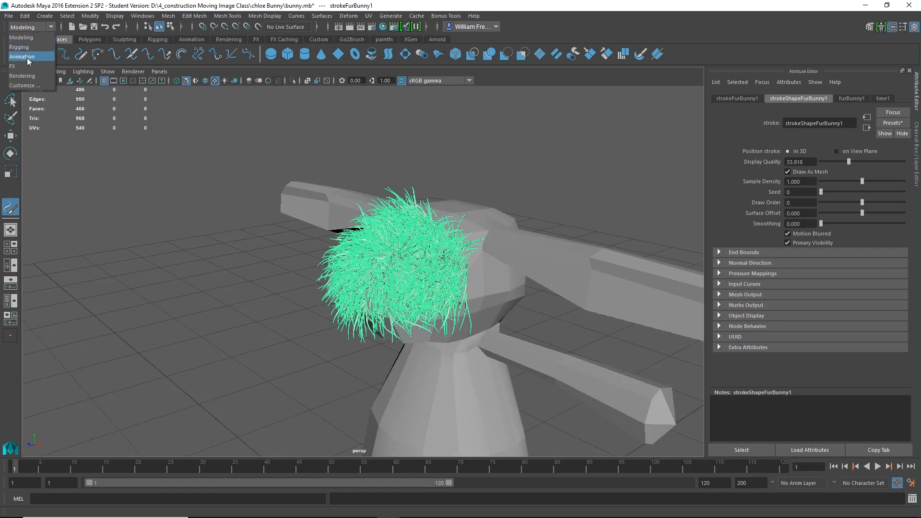
left_click(22, 76)
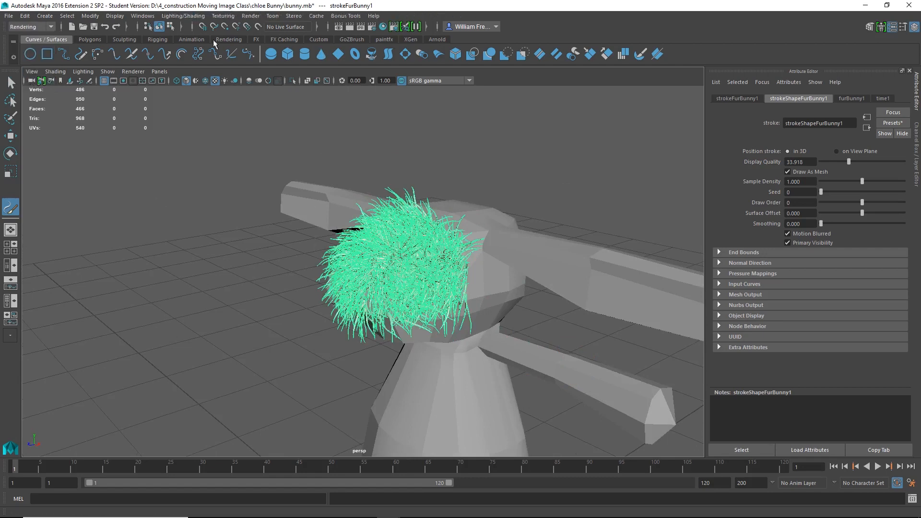
left_click(256, 17)
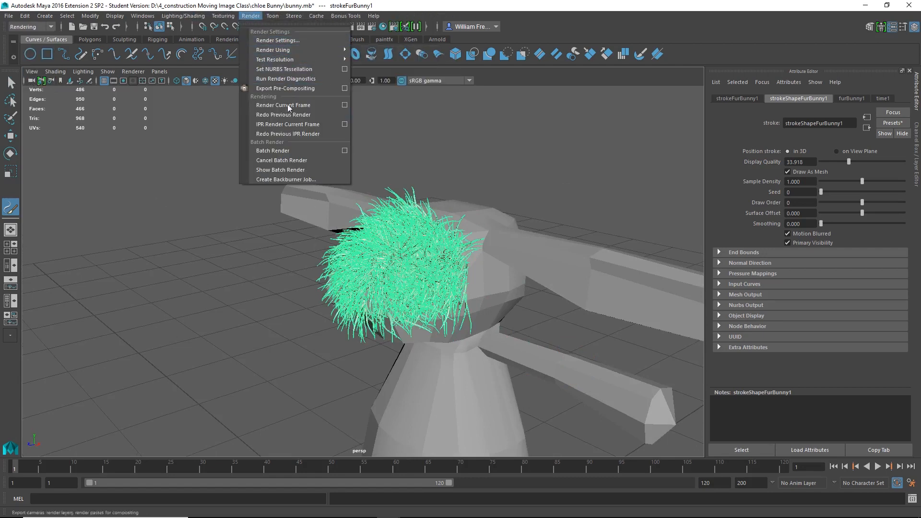
mouse_move(295, 60)
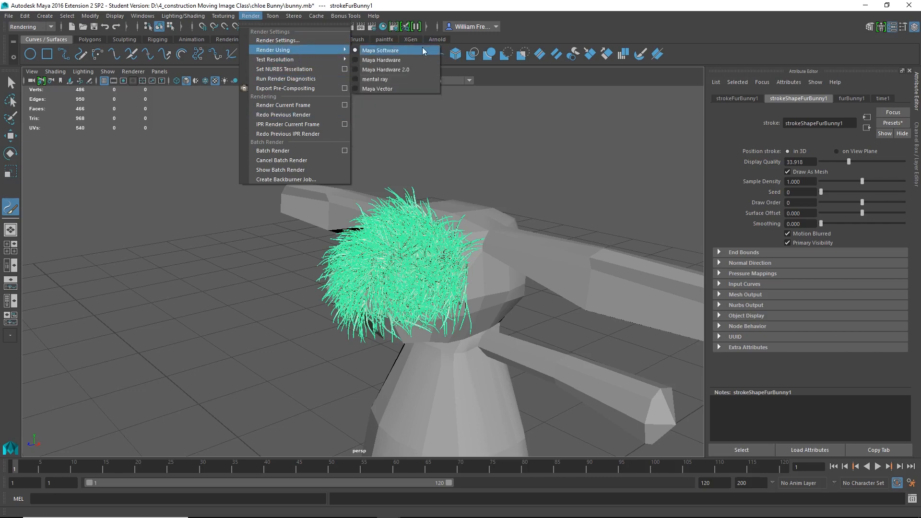
left_click(290, 115)
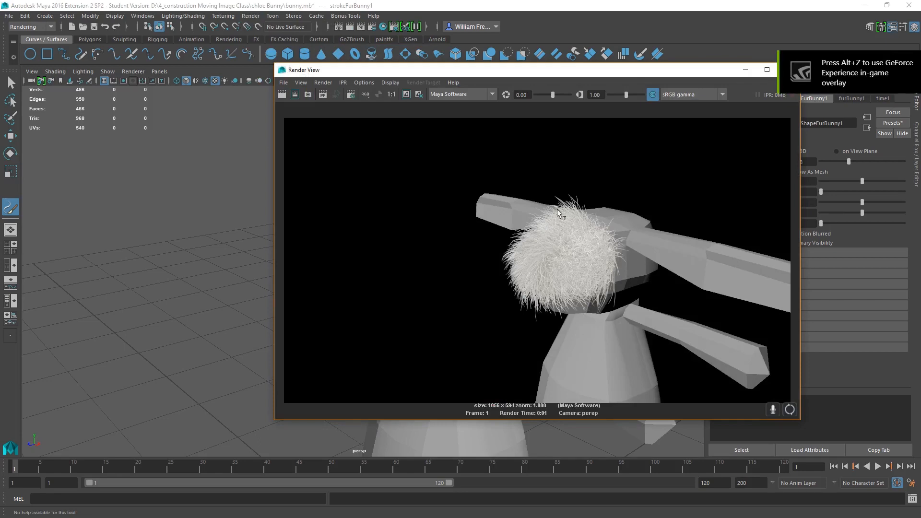
left_click_drag(709, 72, 631, 92)
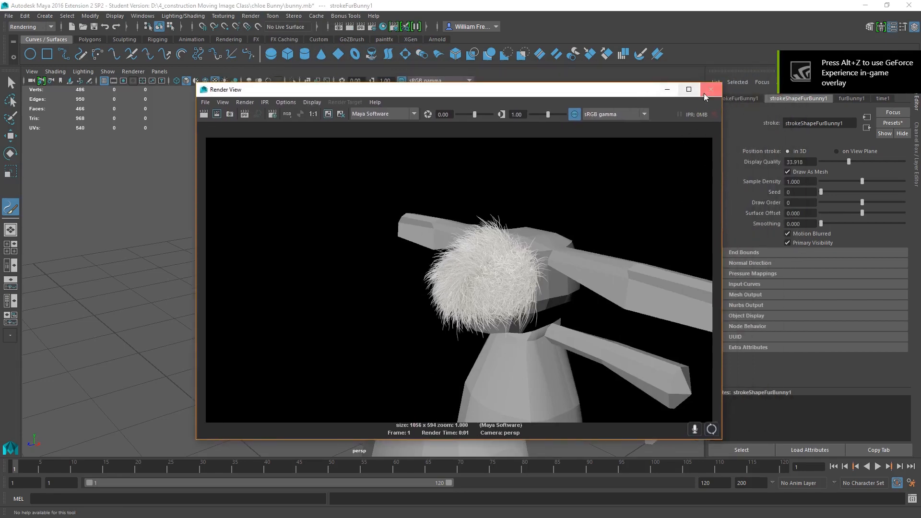
left_click(711, 90)
- Frame the whole bunny and add a directional light to the scene
right_click_drag(317, 284, 249, 278, "alt")
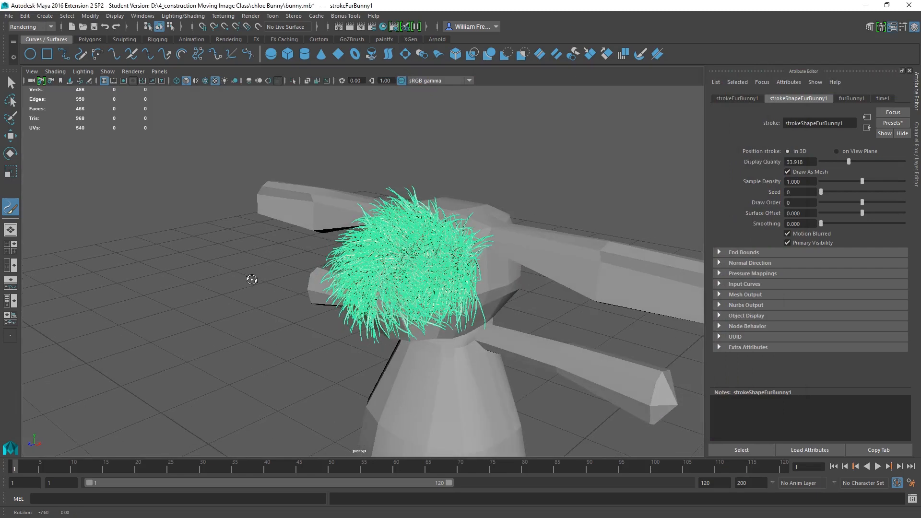
right_click_drag(414, 295, 420, 367, "alt")
middle_click_drag(472, 366, 425, 254, "alt")
right_click_drag(487, 319, 347, 304, "alt")
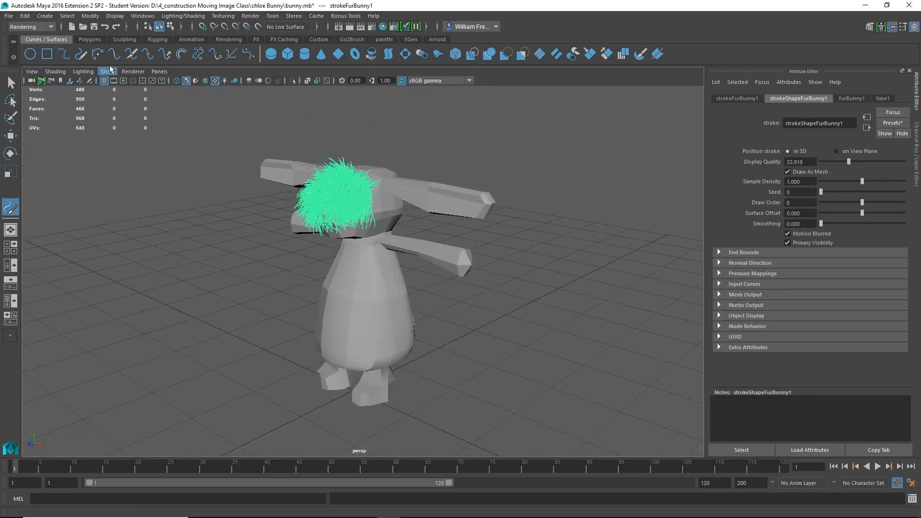
left_click(45, 16)
mouse_move(69, 71)
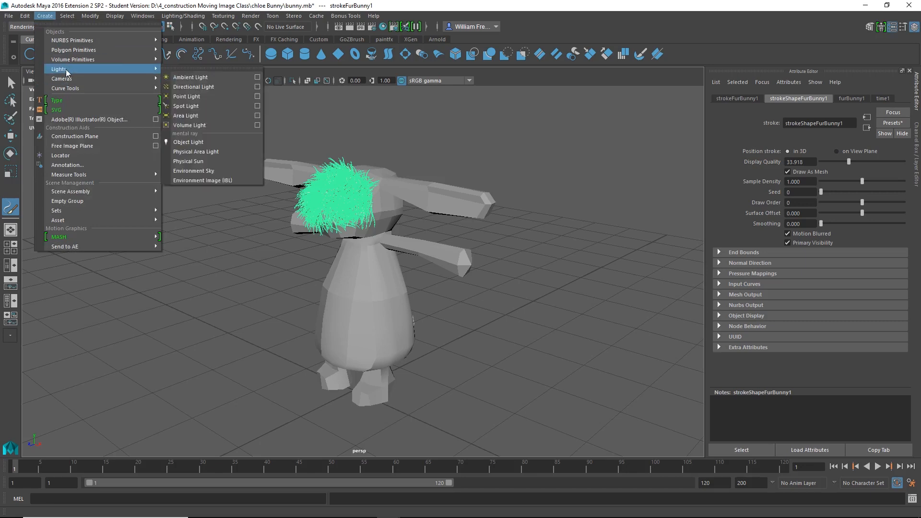
left_click(196, 88)
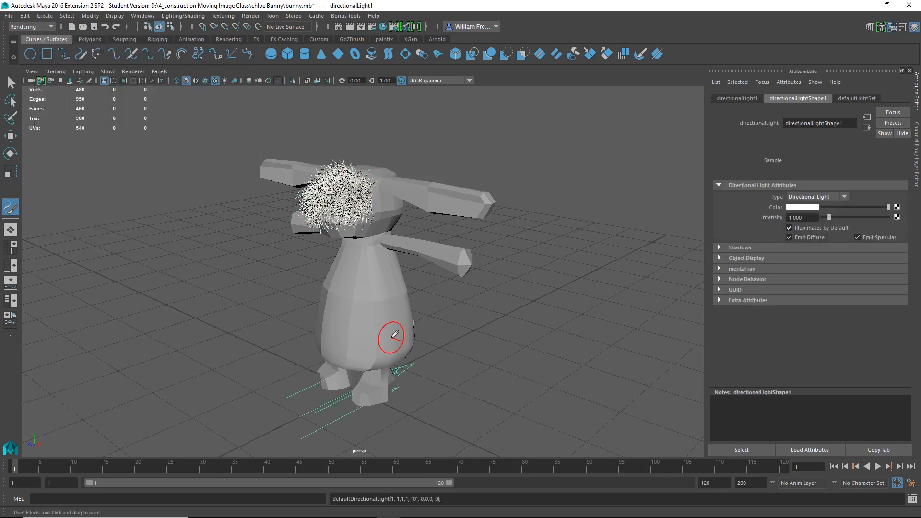
- Move the directional light out in front of the bunny and raise it to about the height of the body
key("w")
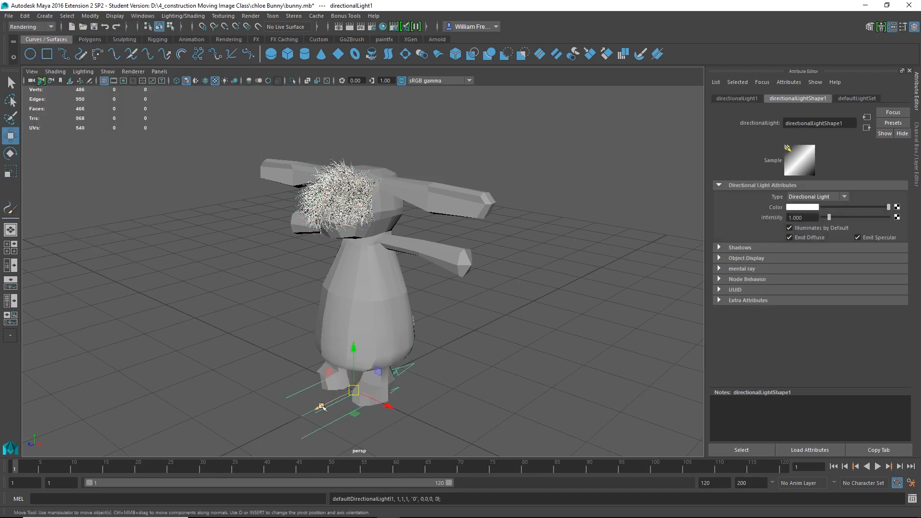
left_click_drag(319, 406, 224, 426)
left_click_drag(271, 395, 235, 242)
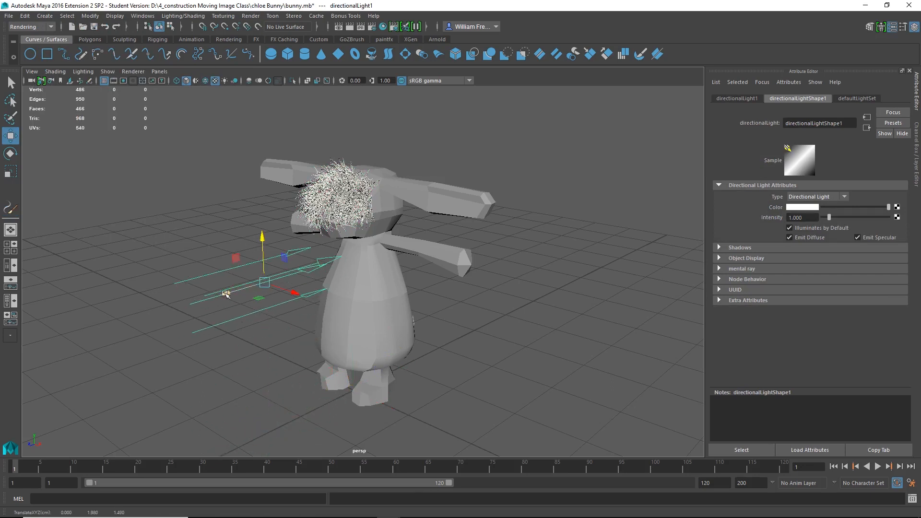
left_click_drag(225, 293, 159, 304)
- Rotate the directional light to angle down past the bunny, and turn on scene lighting and shadows in the viewport
key("e")
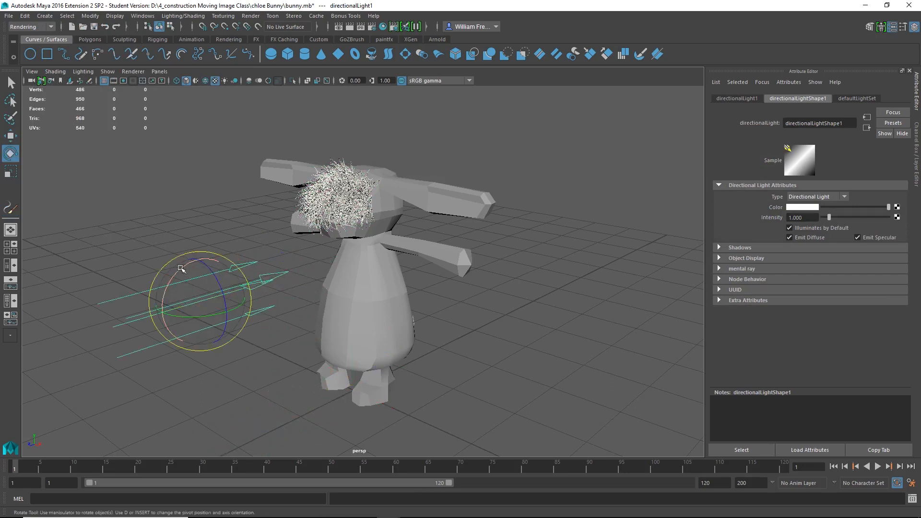
left_click_drag(183, 267, 179, 292)
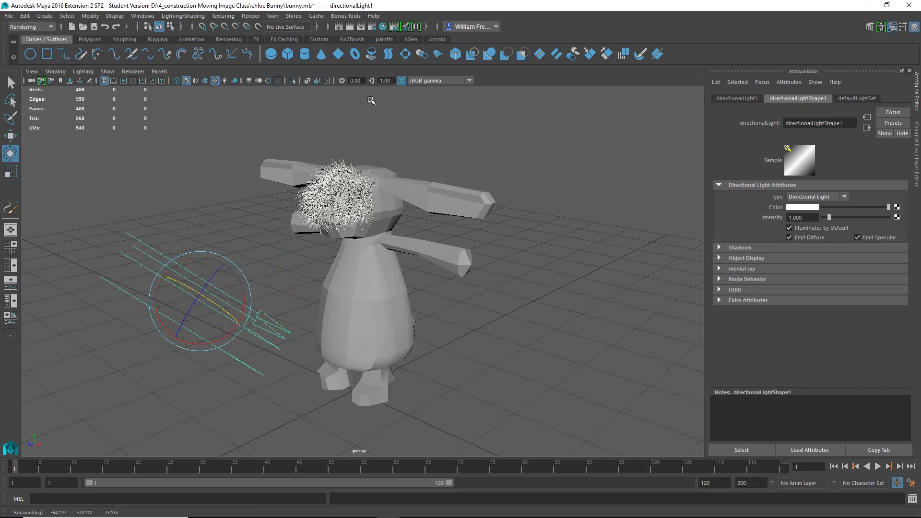
left_click(226, 80)
left_click(234, 80)
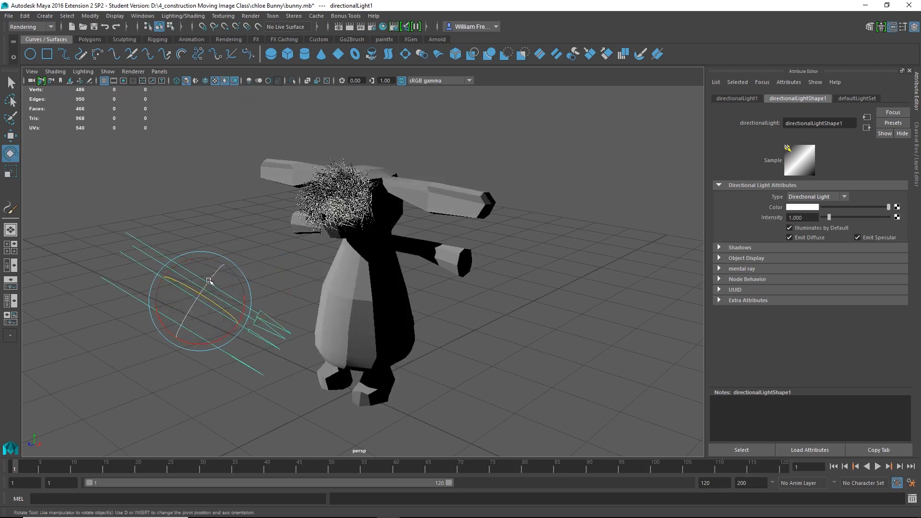
left_click_drag(196, 286, 195, 295)
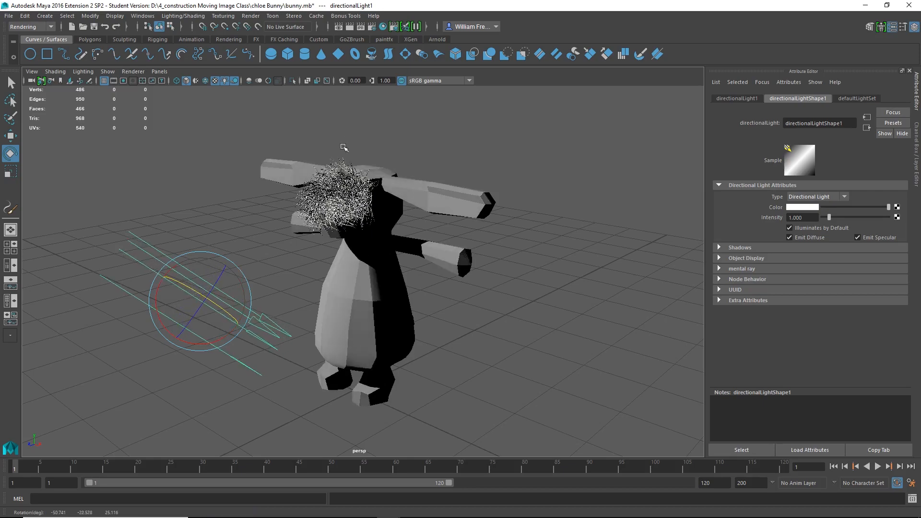
left_click_drag(343, 146, 343, 192, "alt")
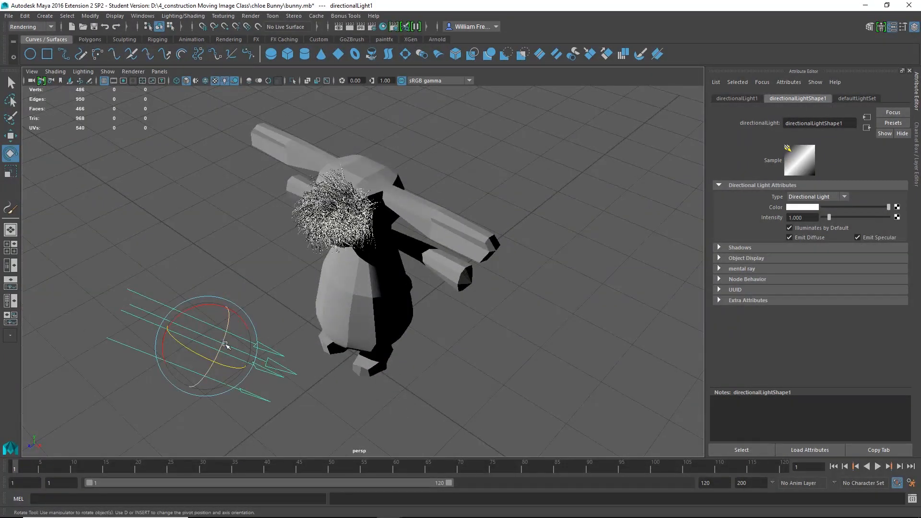
- In the render settings for Maya Software, set the anti-aliasing quality preset to Contrast sensitive production
left_click(250, 16)
left_click(271, 42)
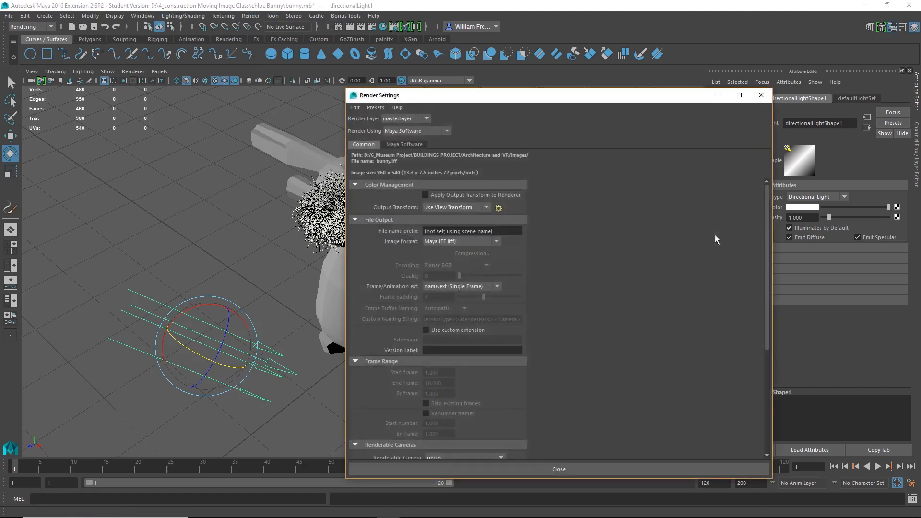
left_click_drag(528, 98, 637, 72)
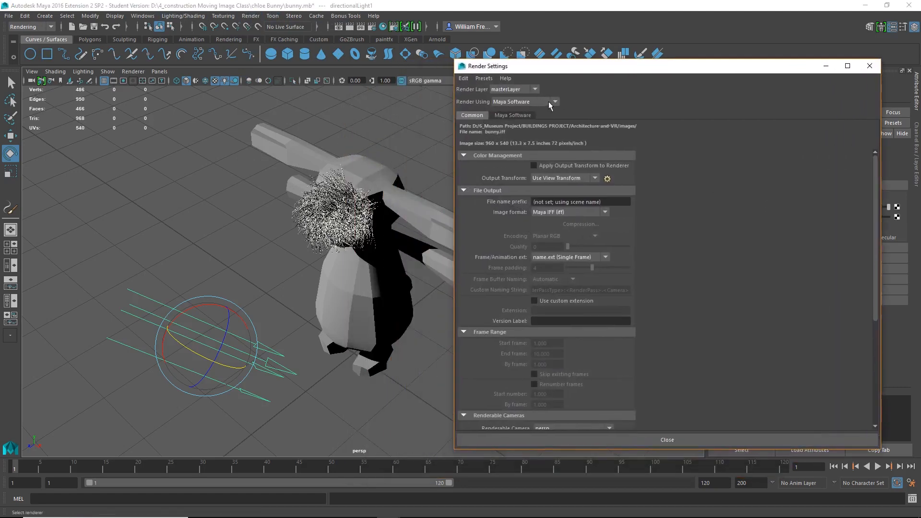
left_click(518, 116)
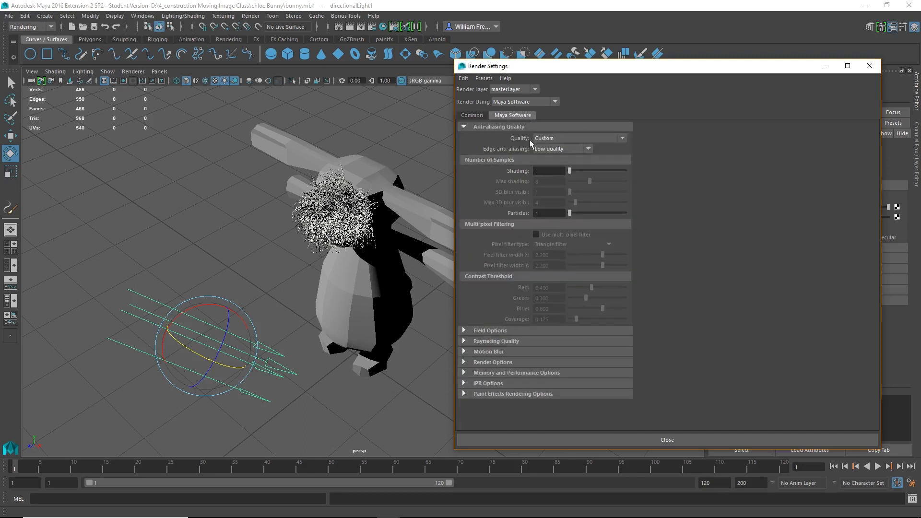
left_click(562, 140)
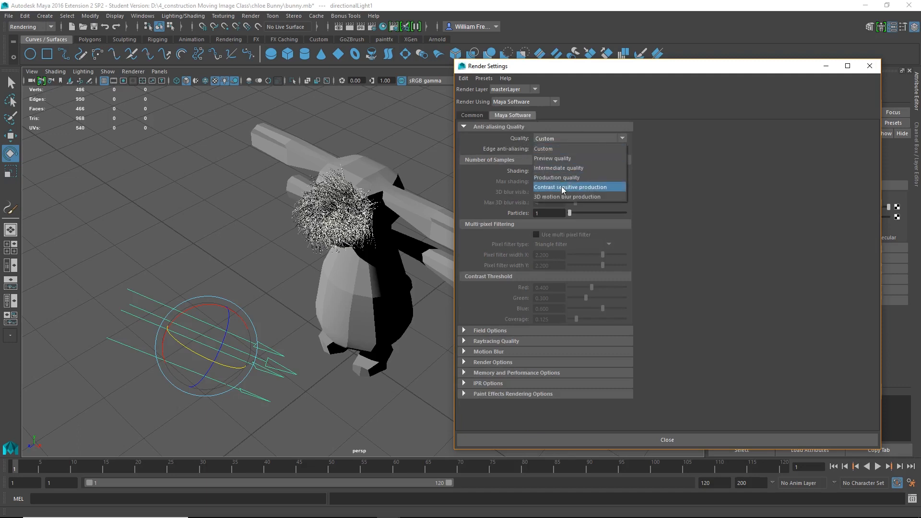
left_click(575, 187)
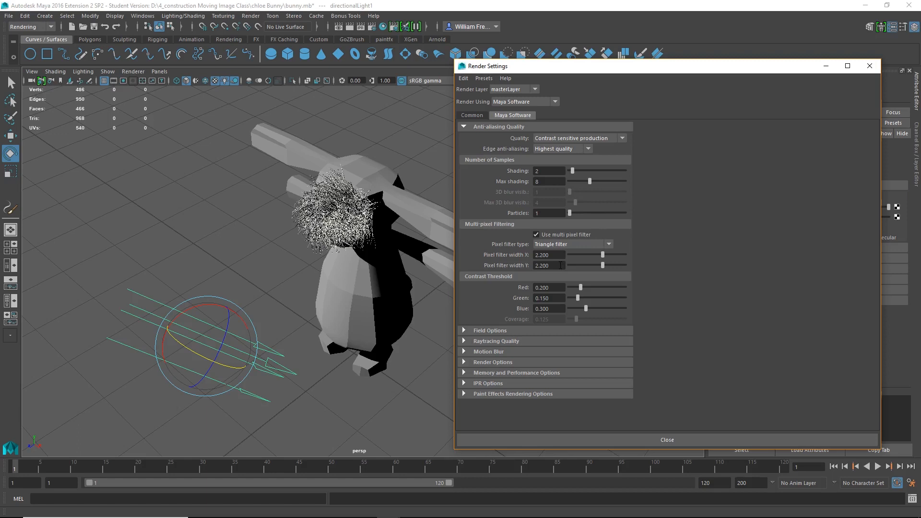
- Enable raytracing with a bias of 0.107 and close the render settings
left_click(464, 341)
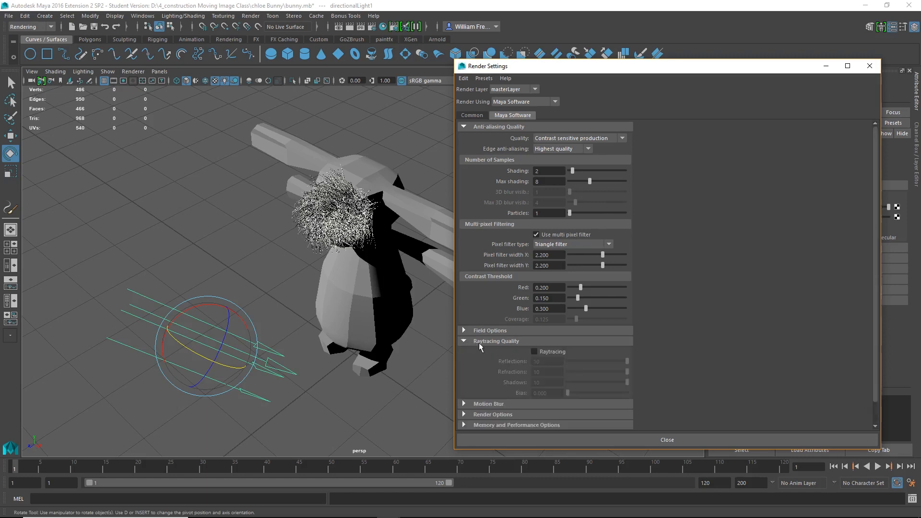
left_click(534, 351)
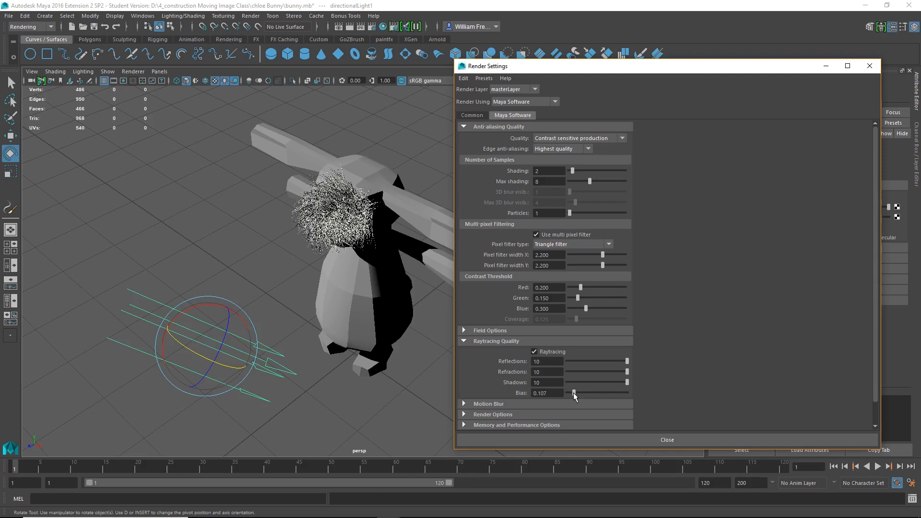
left_click_drag(410, 397, 363, 185, "alt")
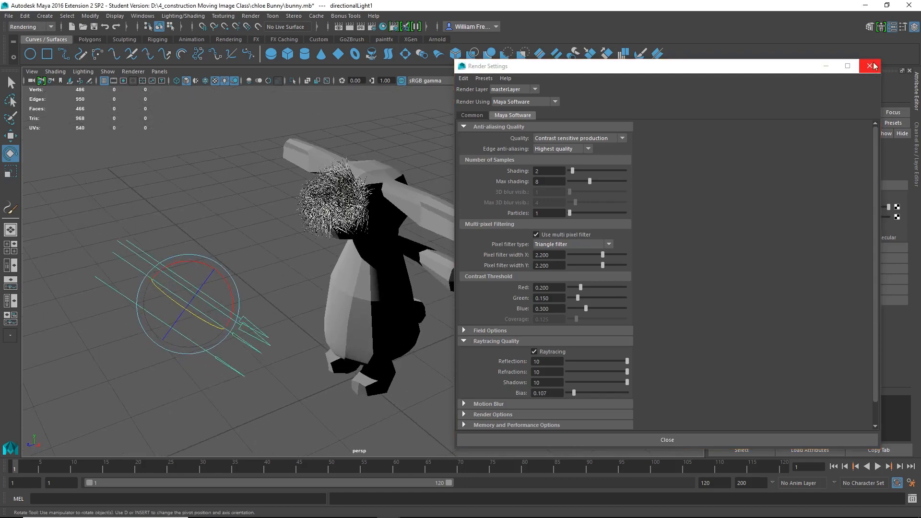
left_click(870, 68)
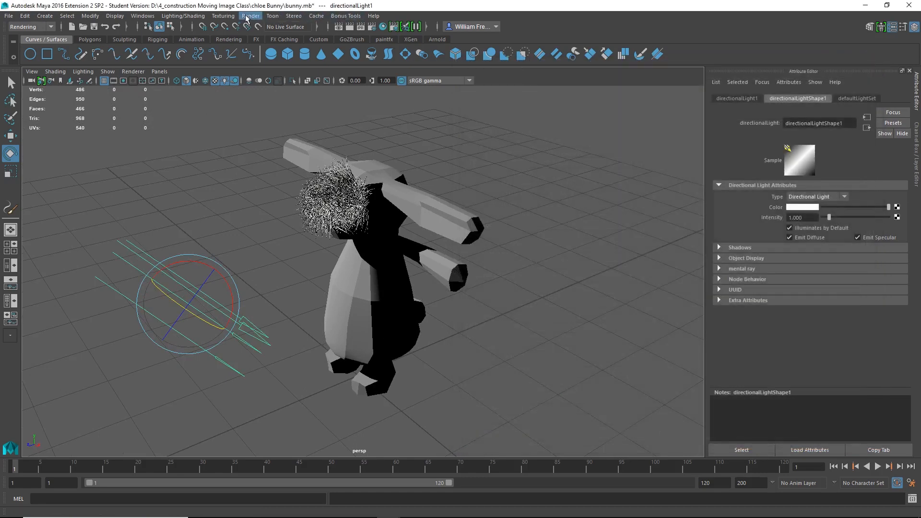
- Render the current frame of the lit bunny with the raytraced settings and close the render
left_click(252, 18)
left_click(283, 105)
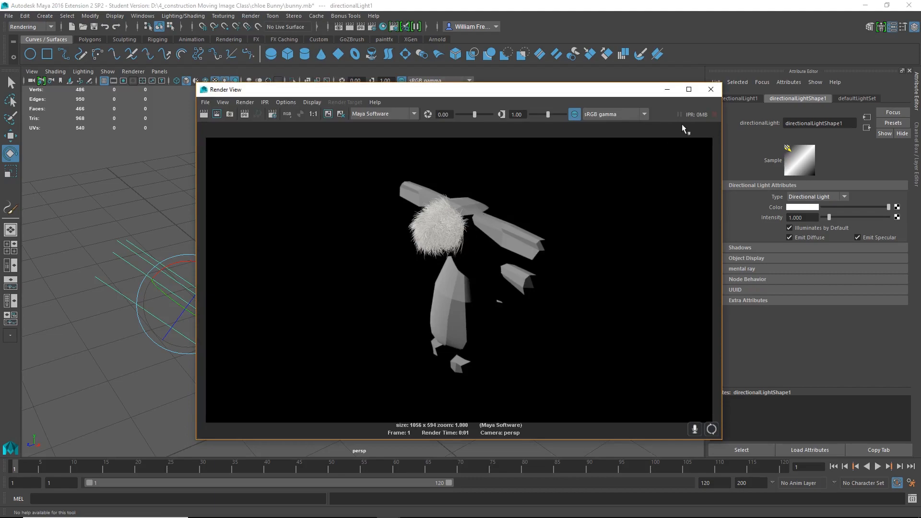
left_click(712, 89)
- Examine the lighting on the Paint Effects fur on the bunny's face up close and from several angles
right_click_drag(216, 318, 312, 177, "alt")
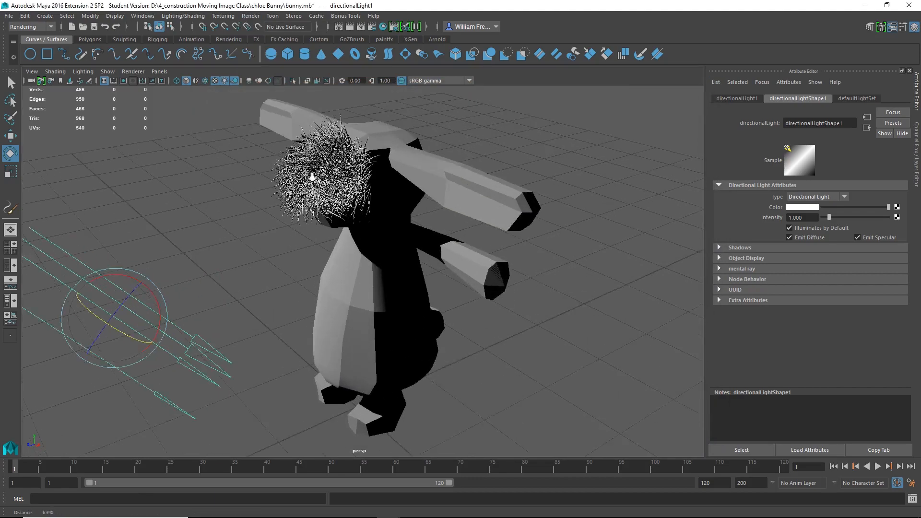
left_click_drag(313, 177, 446, 287, "alt")
left_click_drag(477, 324, 413, 219, "alt")
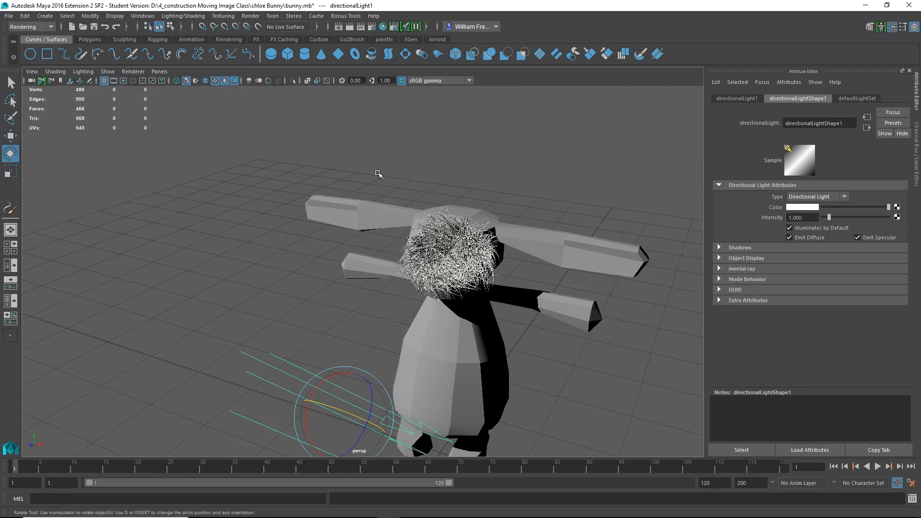
left_click_drag(454, 307, 399, 301, "alt")
right_click_drag(399, 301, 499, 290, "alt")
middle_click_drag(499, 290, 438, 341, "alt")
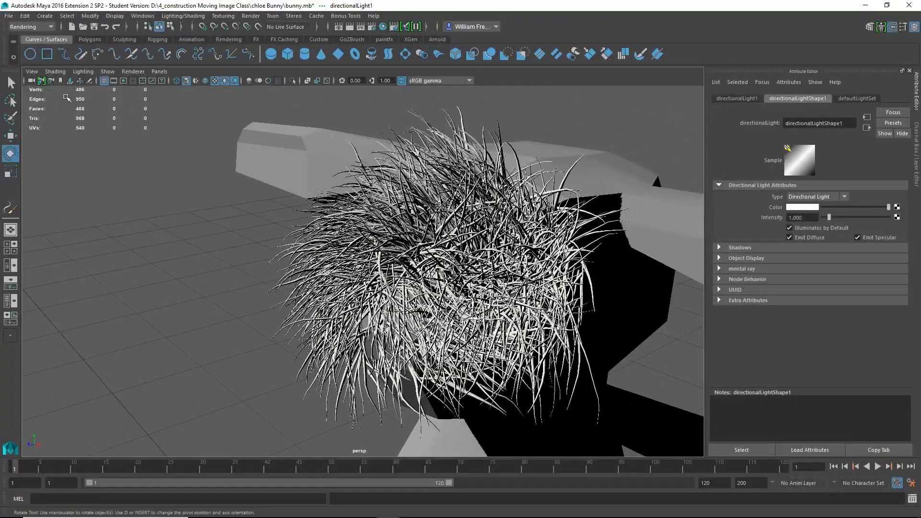
right_click_drag(556, 301, 494, 289, "alt")
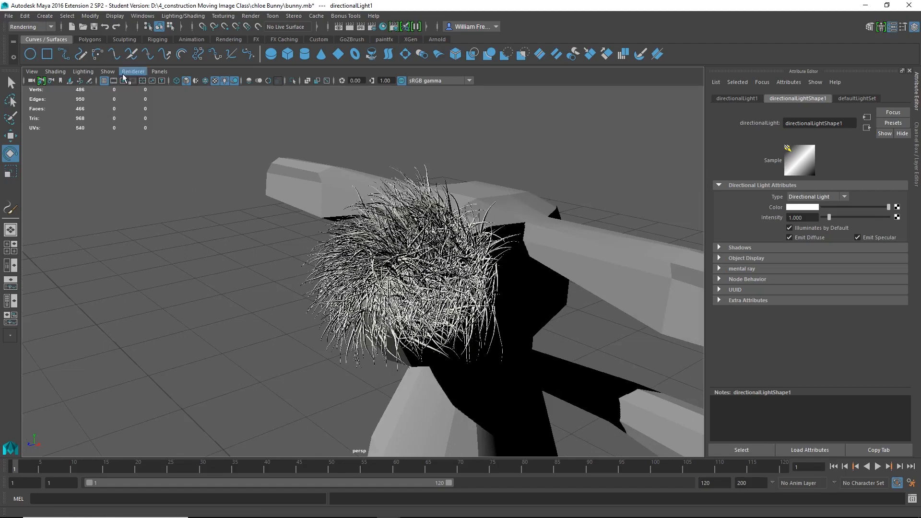
- Convert the fur stroke from Paint Effects to polygons with no vertex color, strokes hidden and a poly limit of 100000
left_click(410, 262)
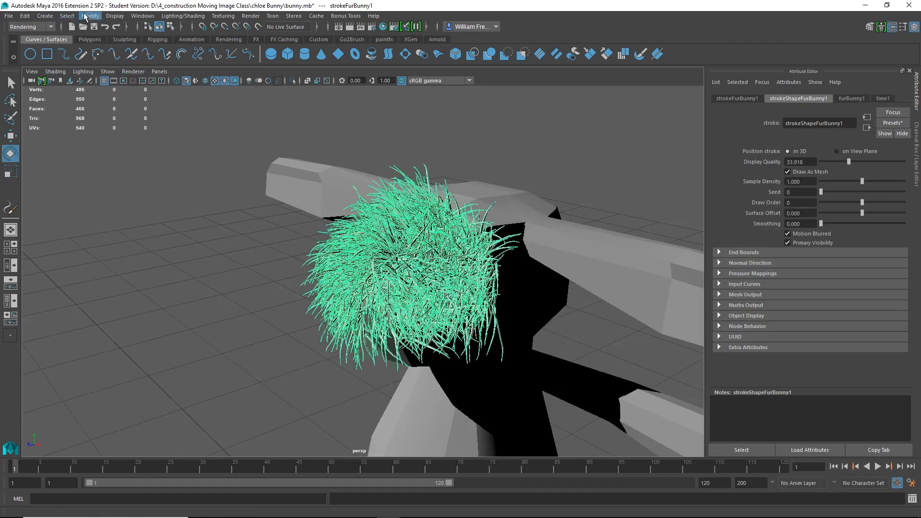
left_click(87, 16)
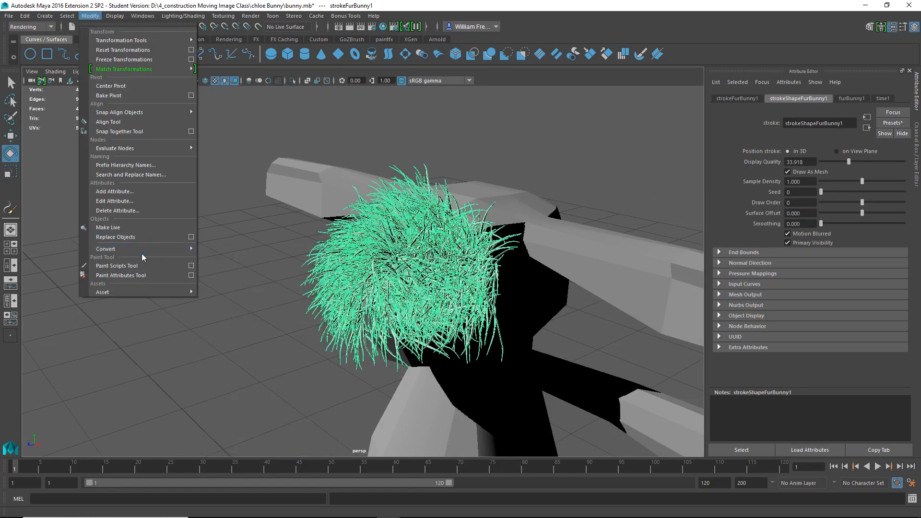
mouse_move(182, 249)
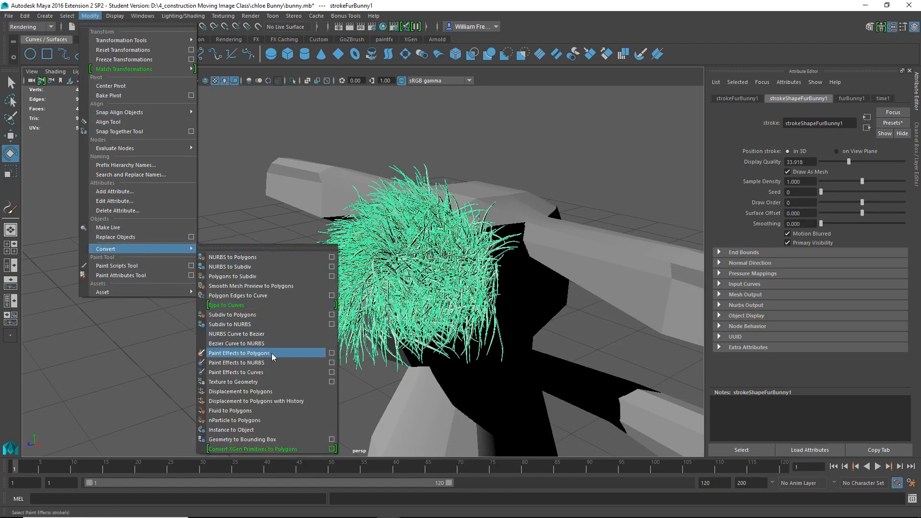
left_click(331, 354)
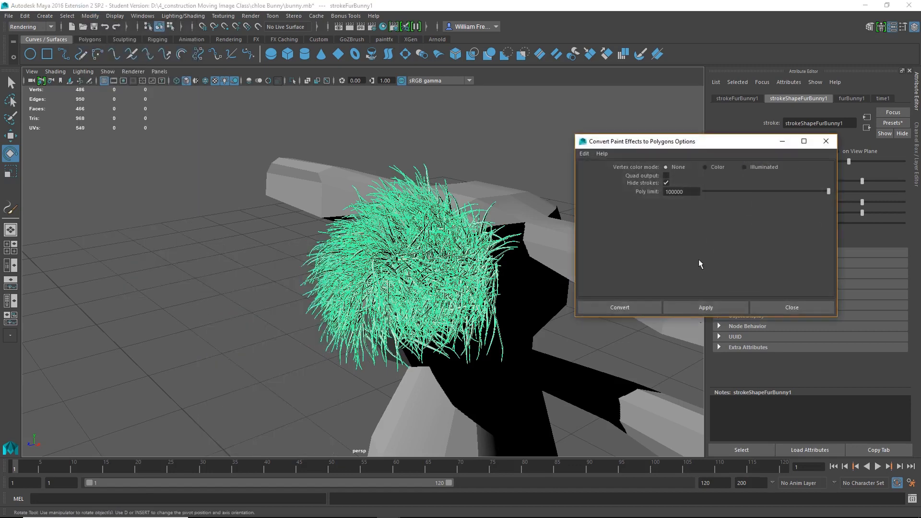
left_click_drag(718, 142, 203, 110)
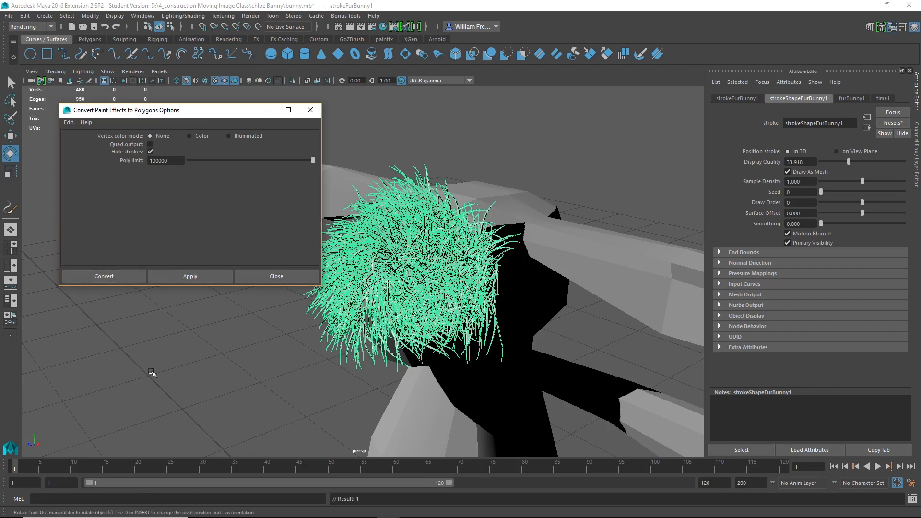
left_click(249, 290)
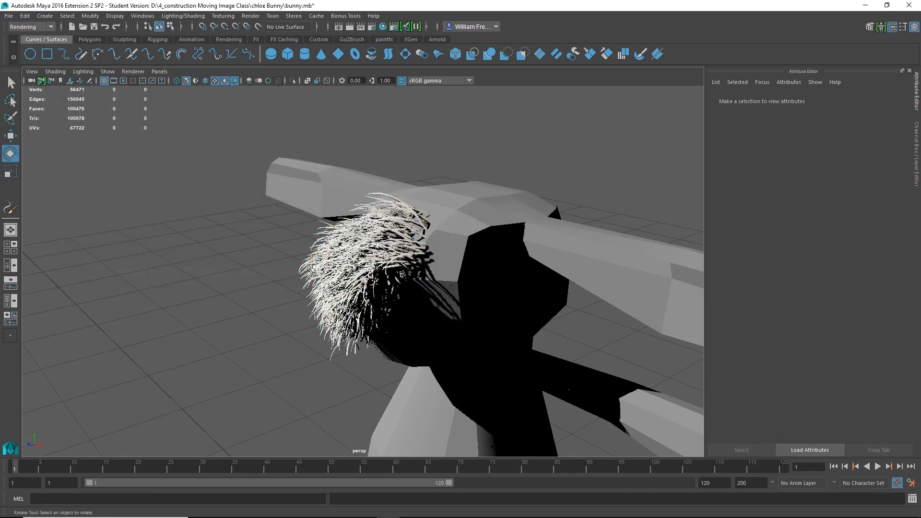
- Examine the converted polygon fur and the shadows it casts on the bunny's head from several angles
left_click_drag(250, 290, 337, 242, "alt")
right_click_drag(337, 242, 426, 262, "alt")
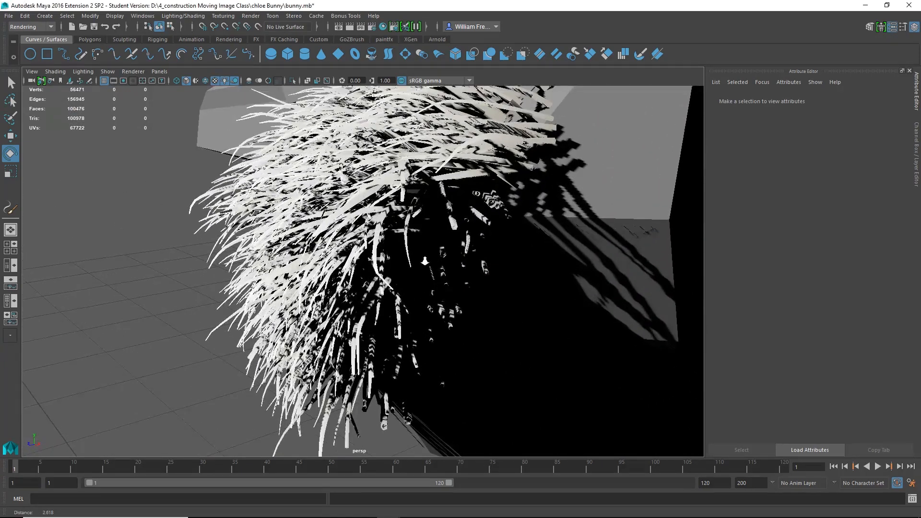
left_click_drag(426, 262, 485, 269, "alt")
right_click_drag(485, 269, 298, 263, "alt")
left_click_drag(309, 261, 384, 269, "alt")
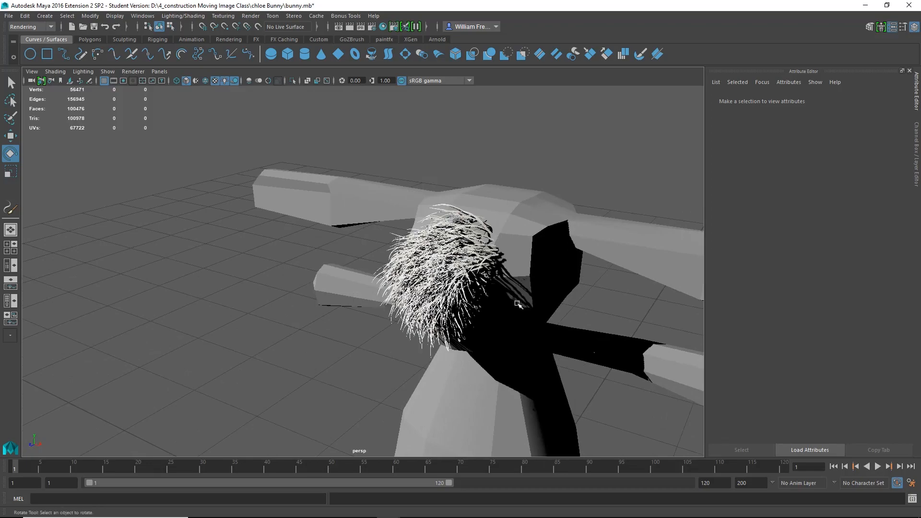
right_click_drag(518, 305, 472, 290, "alt")
left_click(450, 266)
right_click_drag(373, 257, 453, 283, "alt")
middle_click_drag(573, 283, 459, 283, "alt")
right_click_drag(459, 283, 415, 278, "alt")
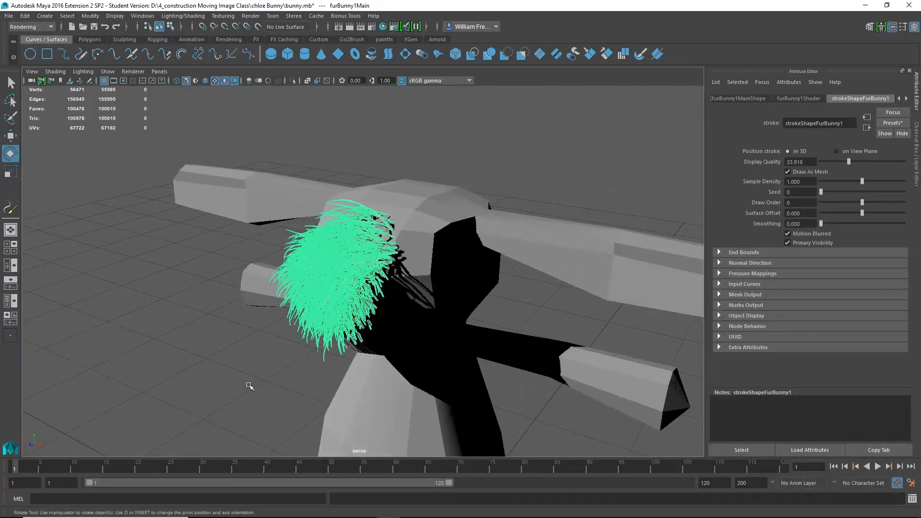
- Deselect the polygon fur, render the current frame to check its shadows and close the render
left_click(251, 386)
left_click(250, 16)
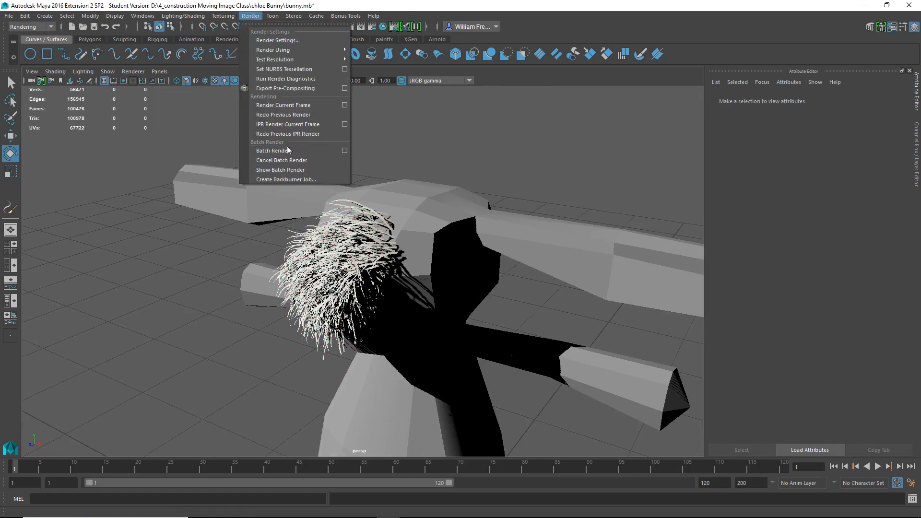
left_click(301, 105)
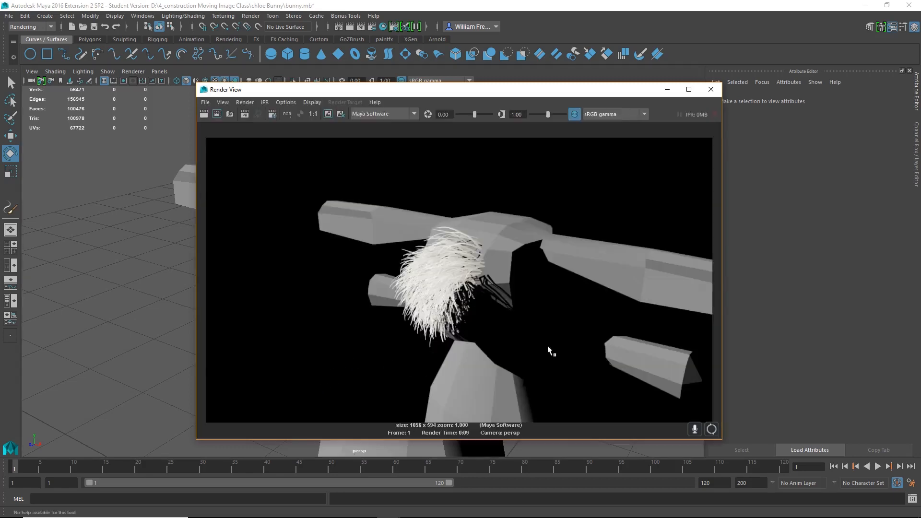
left_click(704, 91)
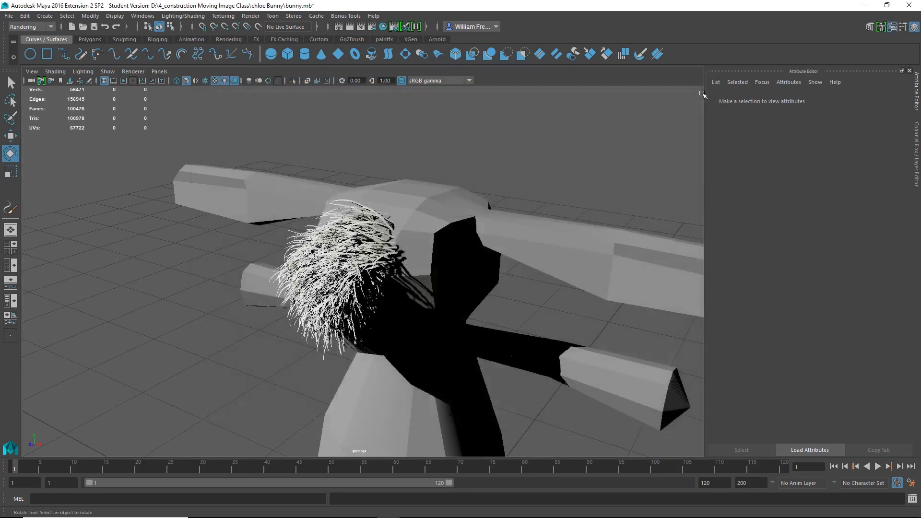
- Select the directional light and rotate it to shine more steeply down across the bunny from the side
left_click_drag(392, 342, 461, 333, "alt")
right_click_drag(460, 333, 314, 361, "alt")
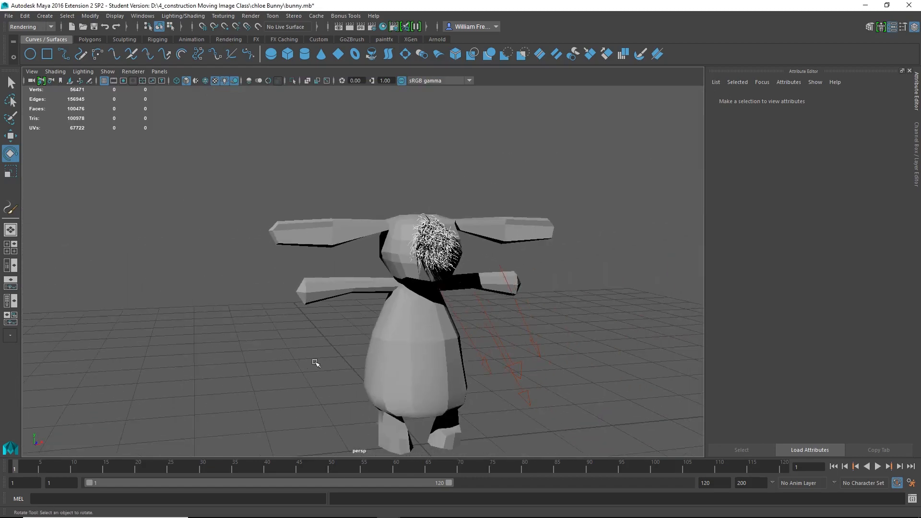
left_click_drag(443, 386, 424, 423, "alt")
left_click(348, 435)
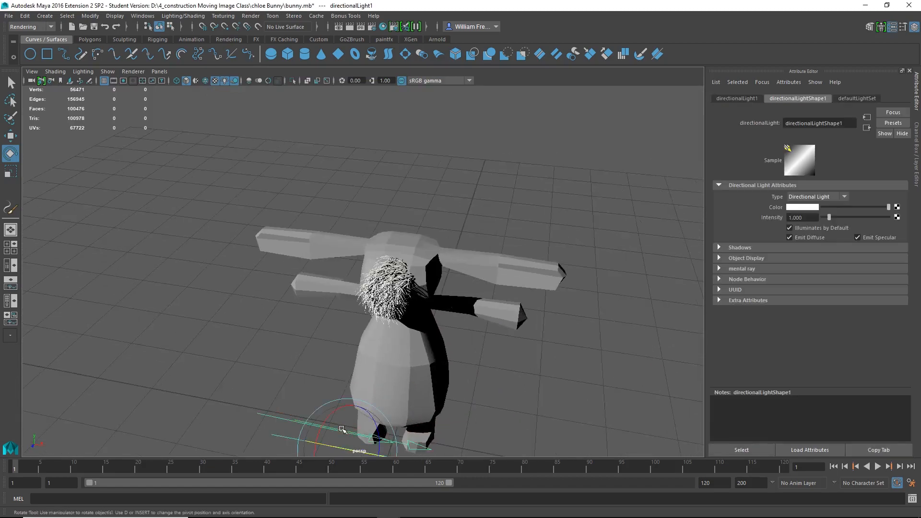
mouse_move(347, 435)
left_mouse_down("alt")
mouse_move(285, 359)
mouse_move(329, 329)
mouse_move(308, 322)
left_mouse_up("alt")
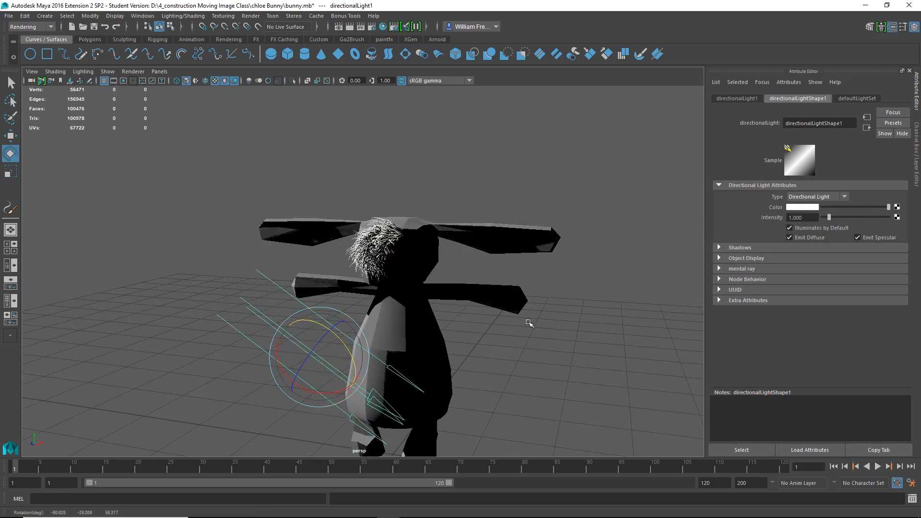
- Render a close view of the bunny's head under the rotated light and close the render
left_click_drag(526, 321, 434, 304, "alt")
left_click_drag(550, 371, 503, 362, "alt")
left_click(250, 16)
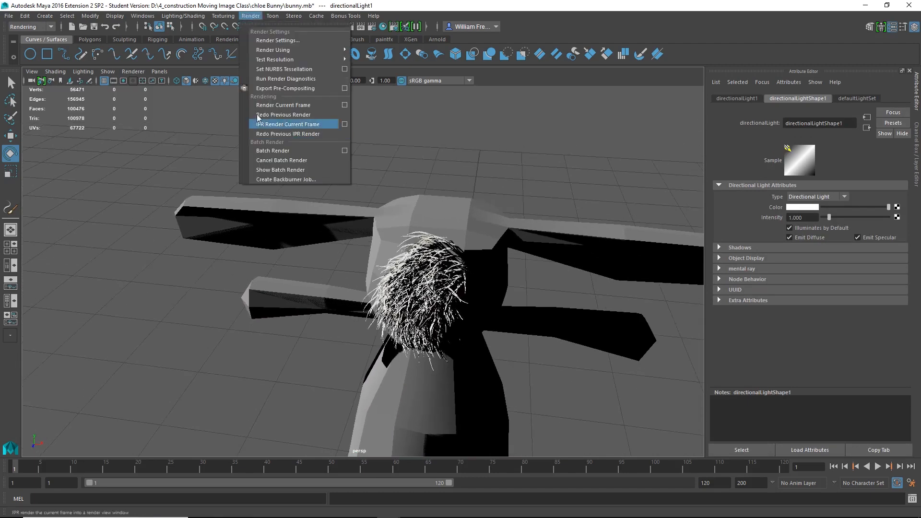
left_click(268, 108)
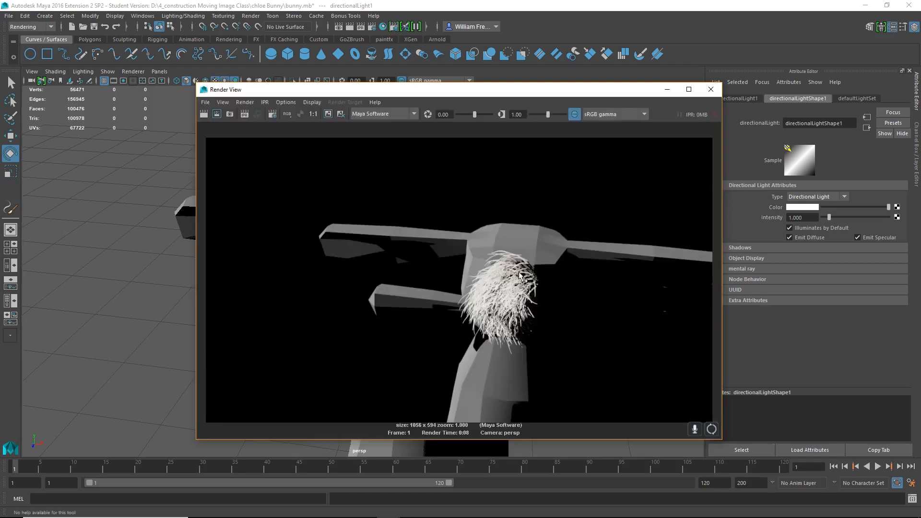
left_click(713, 91)
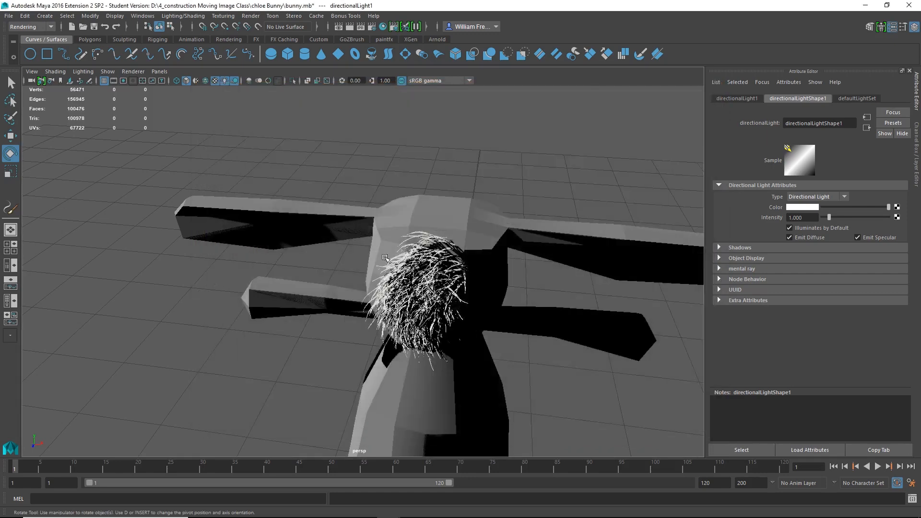
- Select the polygon fur mesh and examine how it sits on the bunny's head from the side
left_click(424, 274)
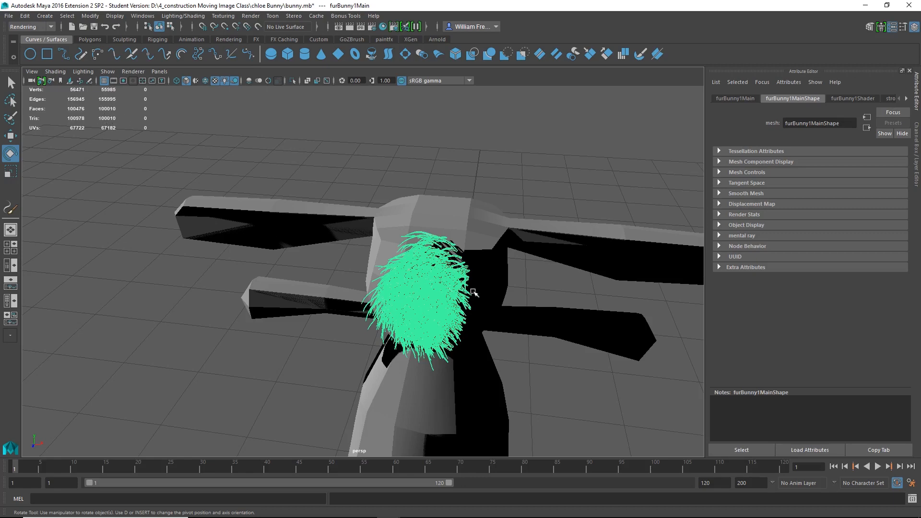
left_click_drag(558, 388, 340, 230, "alt")
right_click_drag(340, 230, 294, 355, "alt")
middle_click_drag(294, 355, 384, 294, "alt")
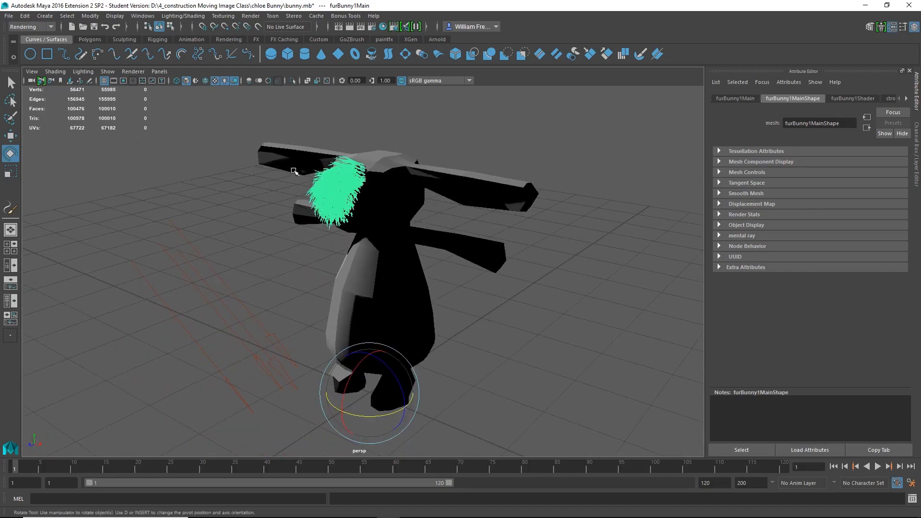
right_click_drag(383, 213, 404, 251, "alt")
middle_click_drag(404, 251, 466, 304, "alt")
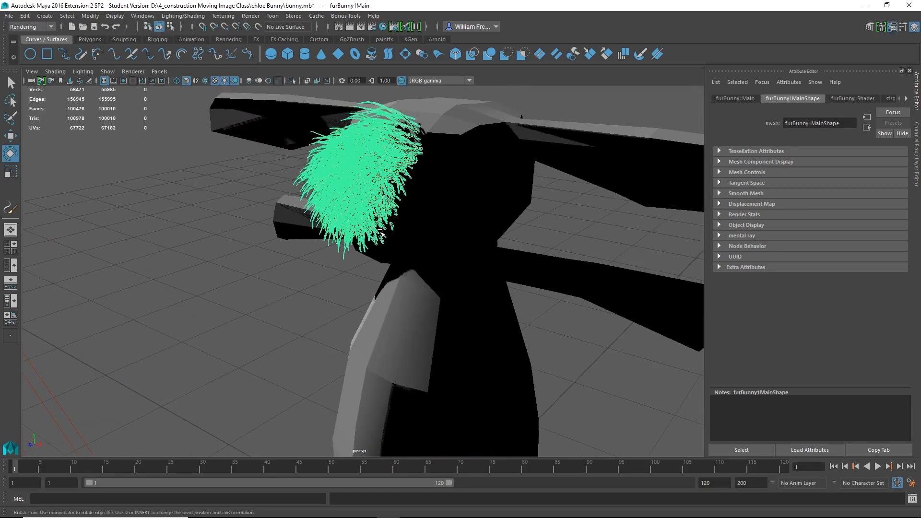
- Examine the polygon fur and the lit and shadowed sides of the bunny from several distances and angles
right_click_drag(368, 228, 453, 247, "alt")
left_click_drag(455, 243, 401, 231, "alt")
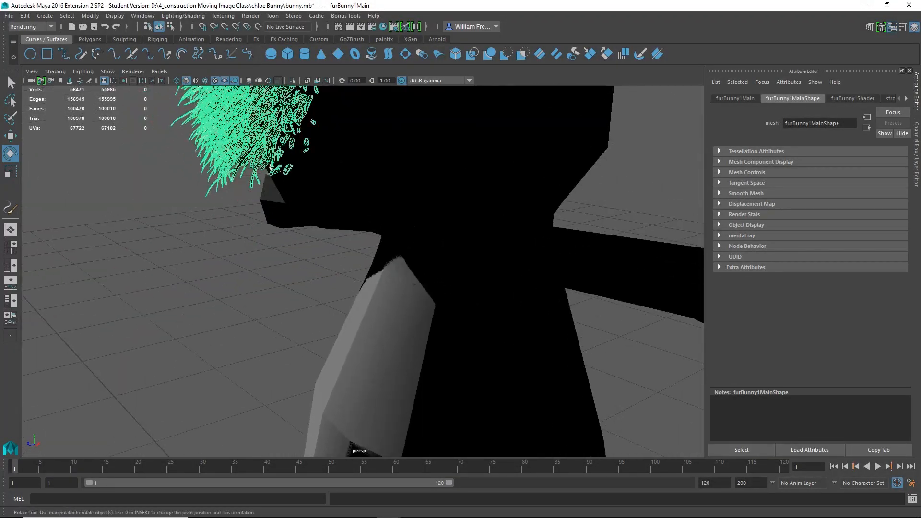
right_click_drag(439, 200, 290, 203, "alt")
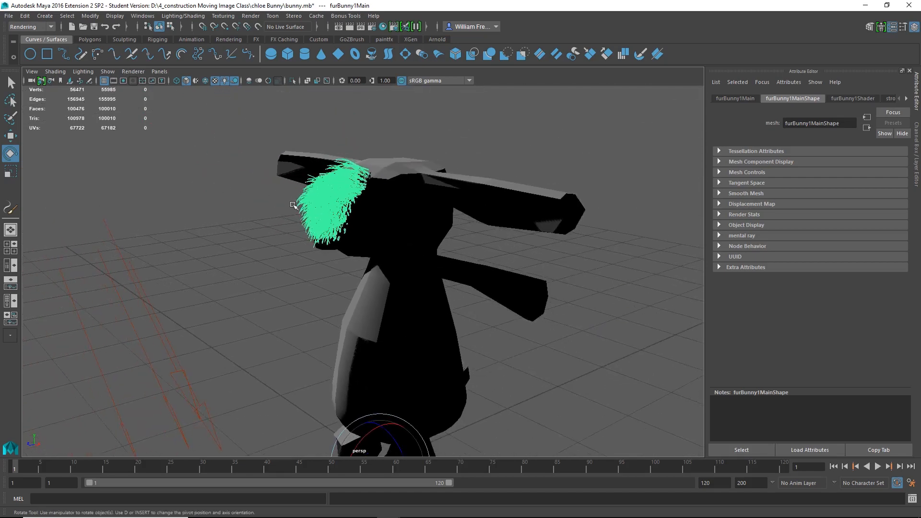
left_click_drag(292, 203, 355, 215, "alt")
left_click_drag(486, 257, 345, 269, "alt")
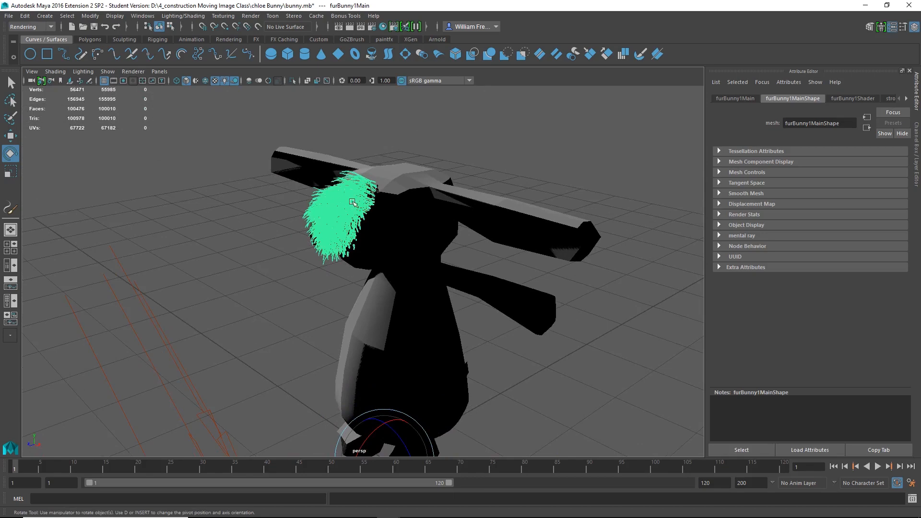
left_click_drag(382, 230, 391, 250, "alt")
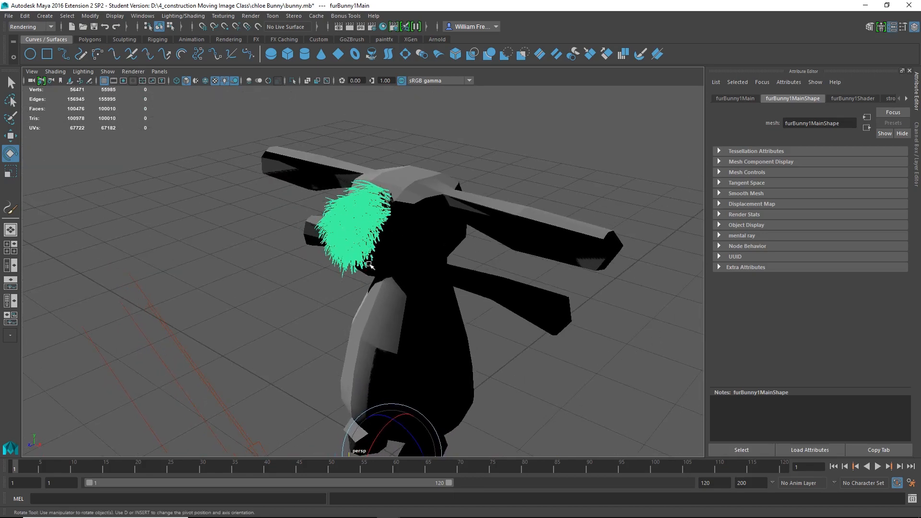
mouse_move(357, 257)
left_mouse_down("alt")
mouse_move(388, 207)
mouse_move(476, 201)
mouse_move(403, 211)
mouse_move(370, 175)
mouse_move(386, 206)
mouse_move(342, 259)
left_mouse_up("alt")
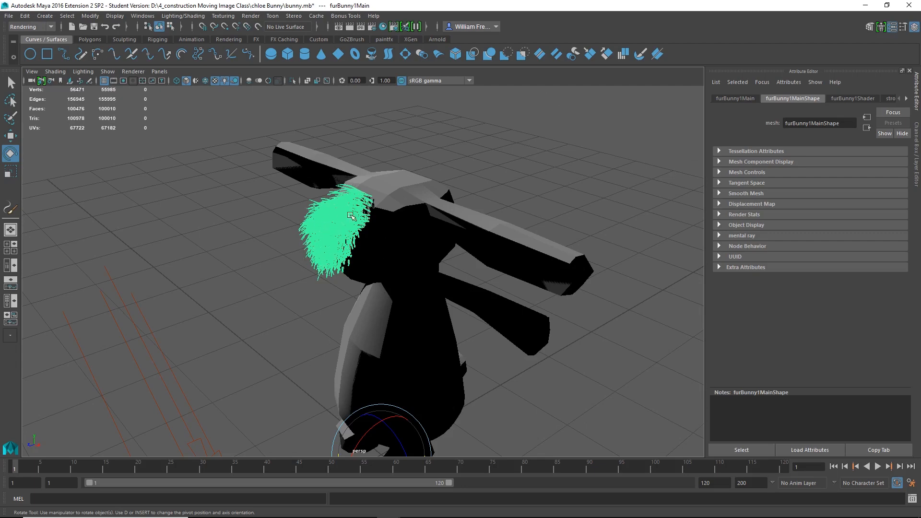
left_click_drag(410, 281, 393, 210, "alt")
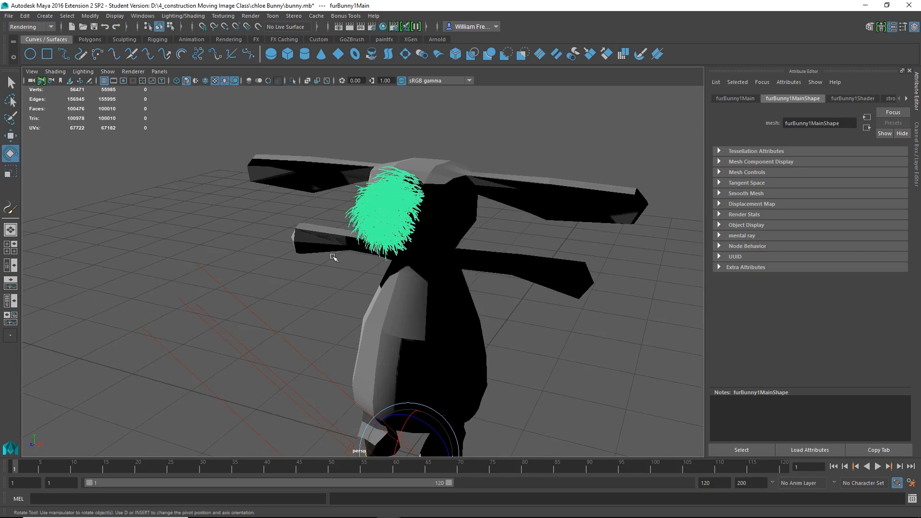
- Delete the polygon fur from the bunny's head and select the bunny mesh
left_click(485, 307)
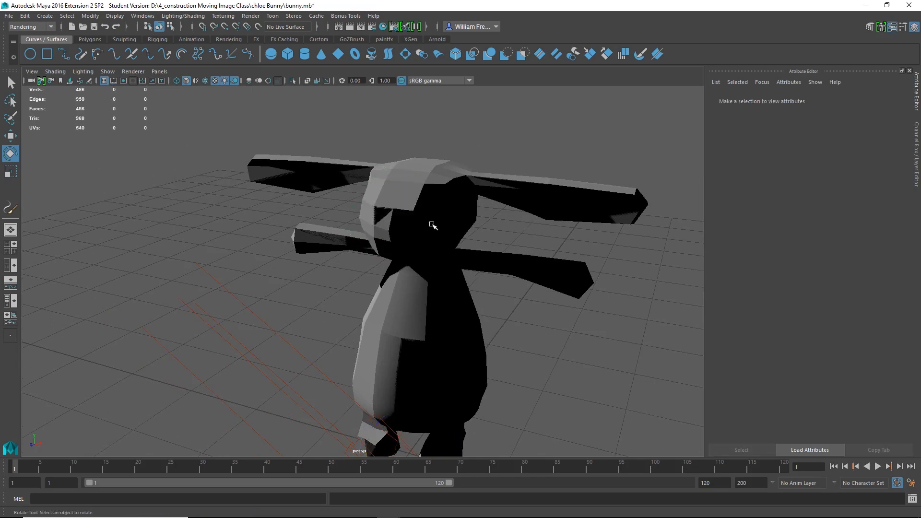
left_click_drag(432, 222, 361, 224, "alt")
right_click_drag(361, 225, 454, 241, "alt")
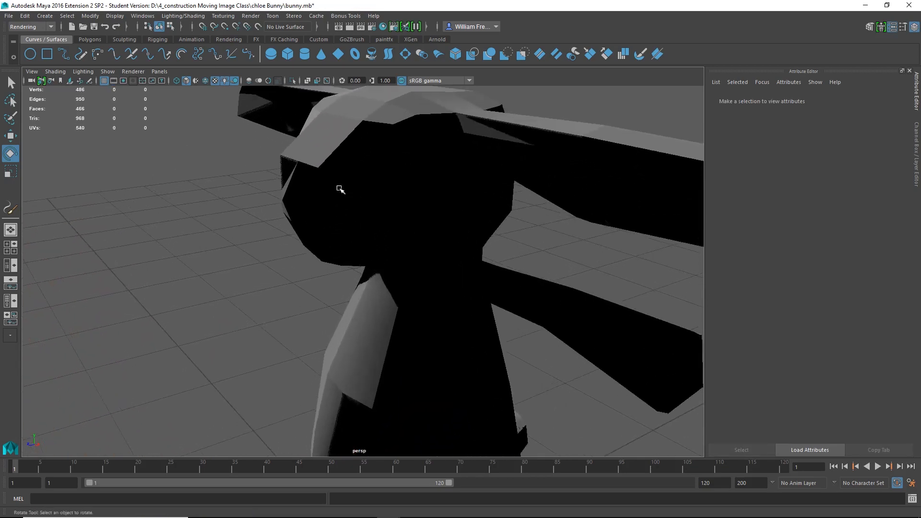
left_click(339, 188)
left_click_drag(368, 247, 505, 260, "alt")
right_click_drag(505, 260, 443, 239, "alt")
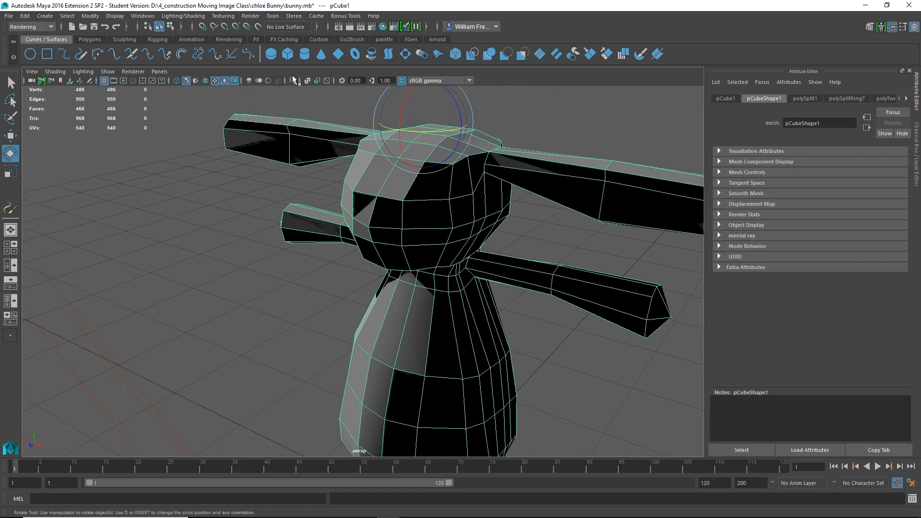
- Switch the viewport from scene lights back to default lighting and frame the bunny's head
left_click(225, 80)
right_click_drag(611, 281, 474, 265, "alt")
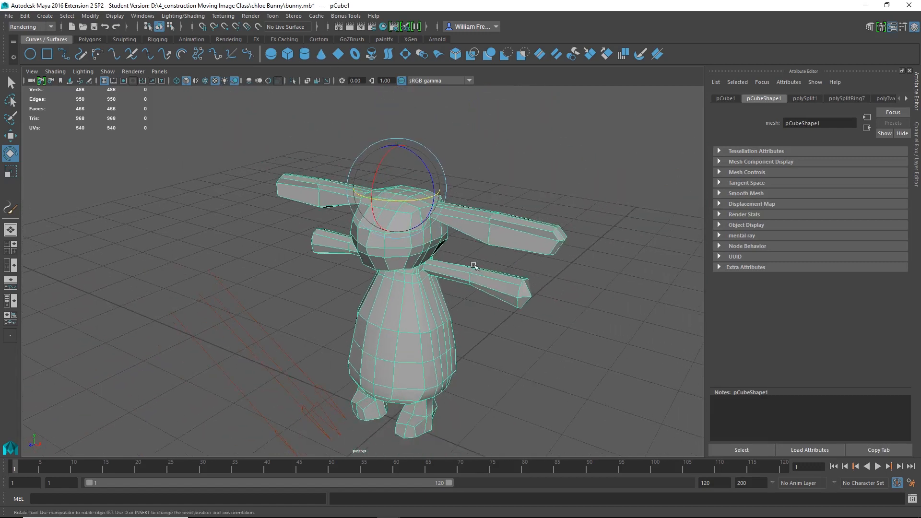
middle_click_drag(405, 220, 411, 260, "alt")
right_click_drag(410, 260, 525, 298, "alt")
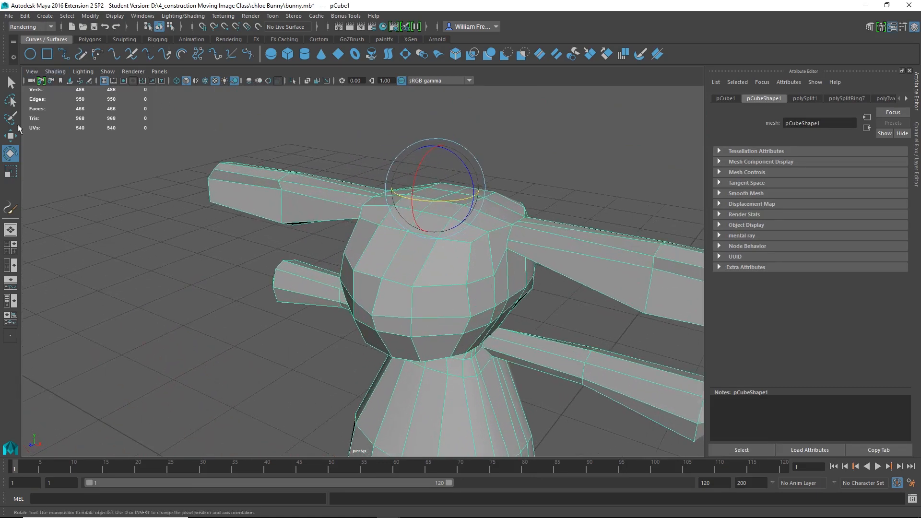
- Paint a short Paint Effects fur stroke onto the front of the bunny's head and frame it closely
left_click(11, 208)
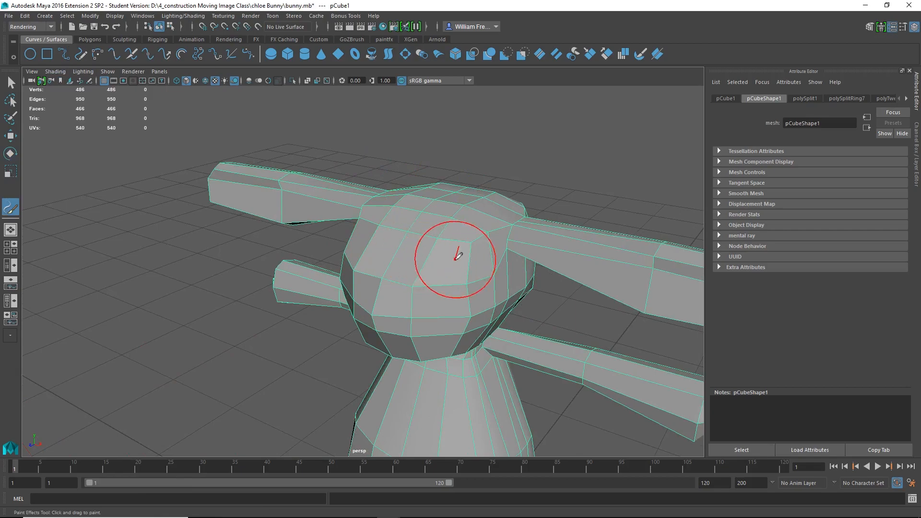
mouse_move(456, 257)
left_mouse_down()
mouse_move(438, 277)
mouse_move(453, 288)
mouse_move(454, 257)
left_mouse_up()
mouse_move(454, 256)
left_mouse_down("alt")
mouse_move(499, 240)
mouse_move(448, 247)
mouse_move(422, 229)
left_mouse_up("alt")
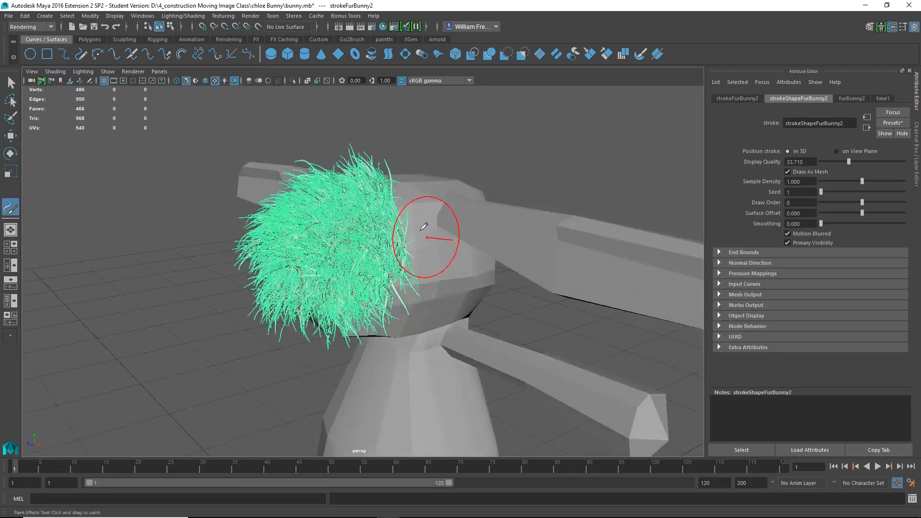
right_click_drag(387, 224, 484, 214, "alt")
left_click_drag(446, 231, 501, 230, "alt")
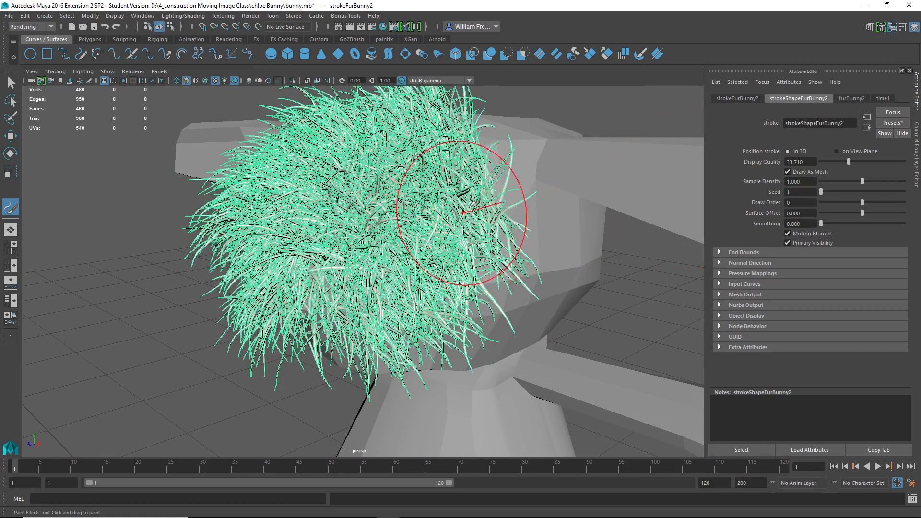
- Open the fur brush's tube creation settings and examine the shape of the individual fur strands up close
left_click(847, 99)
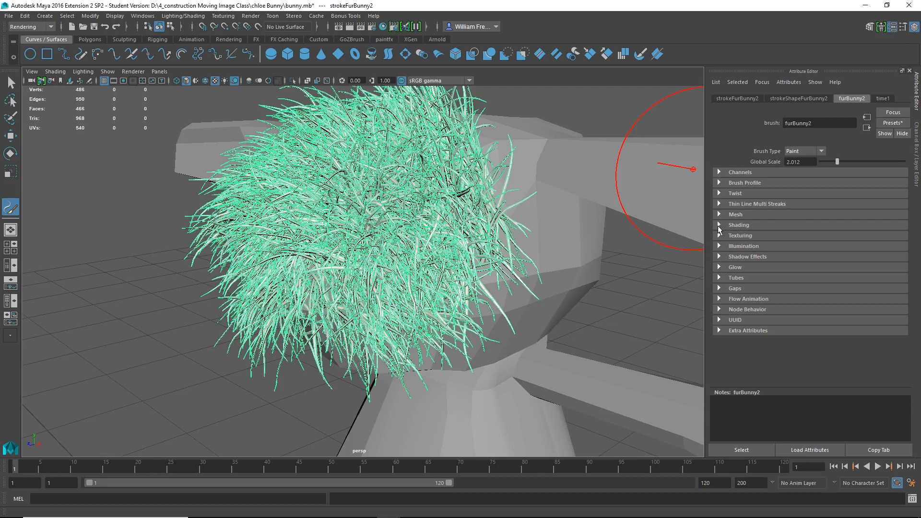
left_click(719, 278)
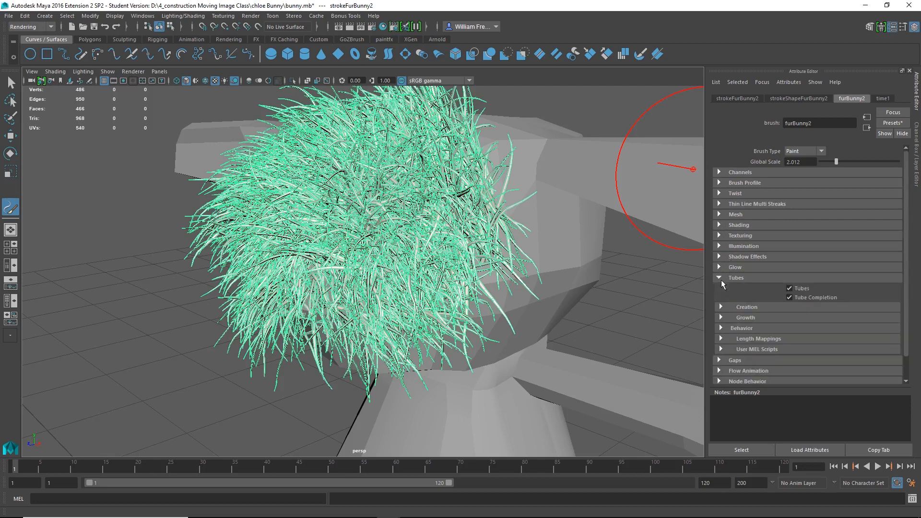
left_click(719, 278)
left_click(719, 279)
left_click(721, 307)
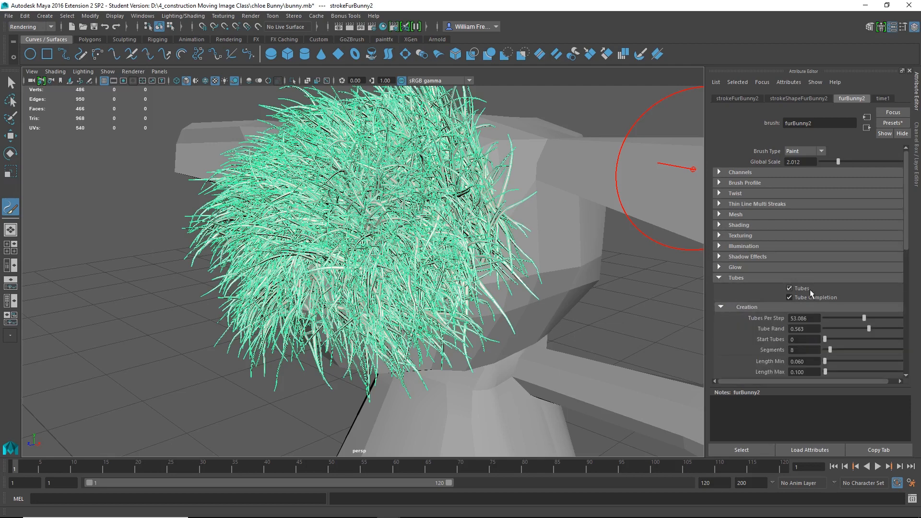
scroll(811, 268, "down", 3)
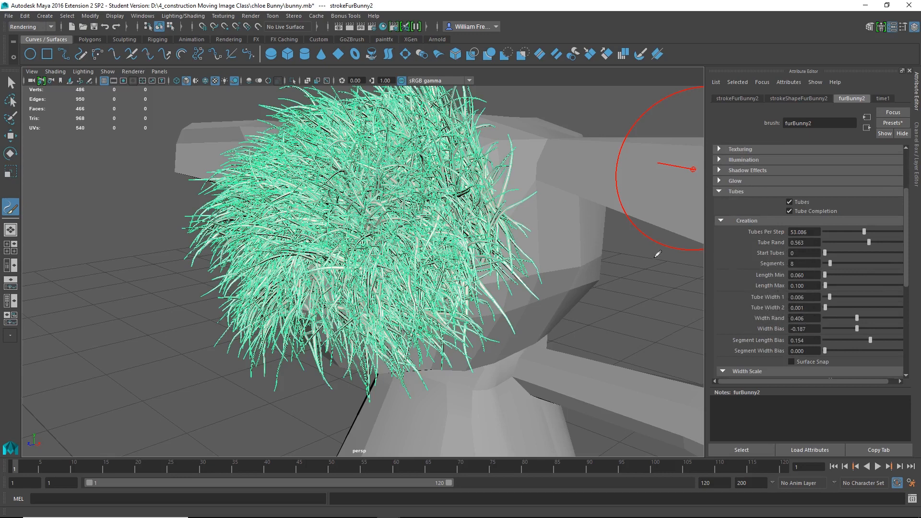
scroll(466, 226, "up", 7)
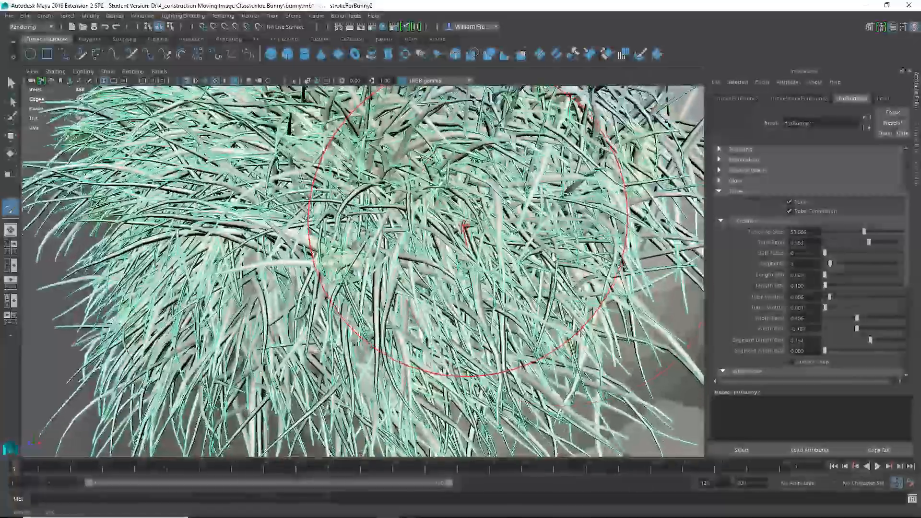
left_click_drag(467, 225, 518, 235, "alt")
mouse_move(439, 208)
left_mouse_down("alt")
mouse_move(440, 257)
mouse_move(428, 232)
left_mouse_up("alt")
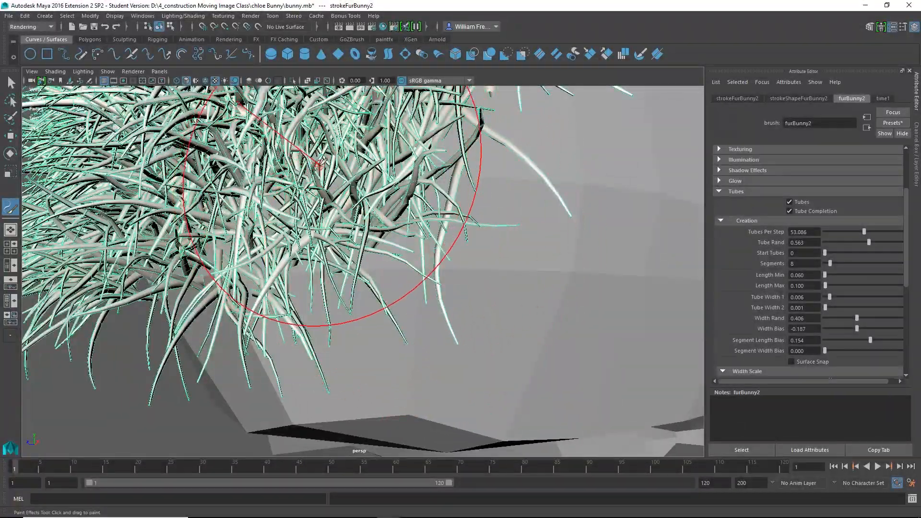
scroll(319, 165, "up", 3)
left_click_drag(318, 164, 311, 135, "alt")
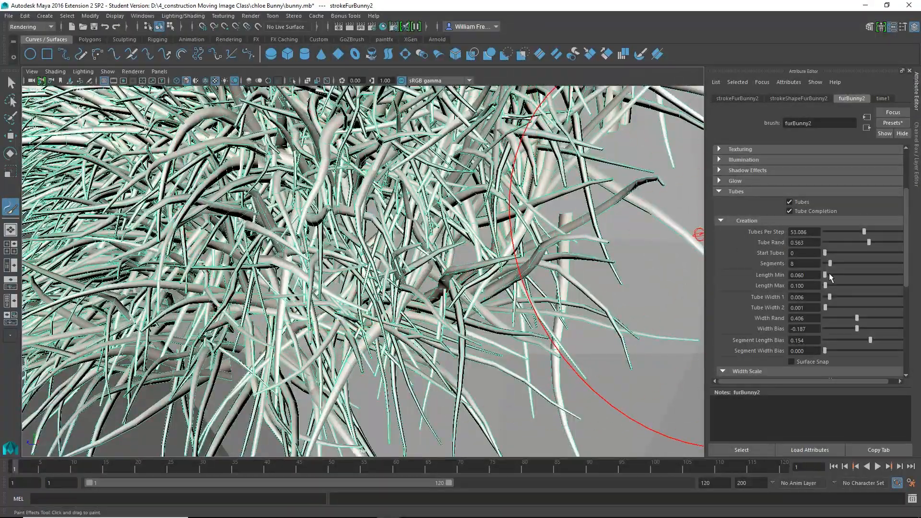
- Set the number of Segments in the fur brush's tubes to 4
left_click_drag(831, 263, 873, 264)
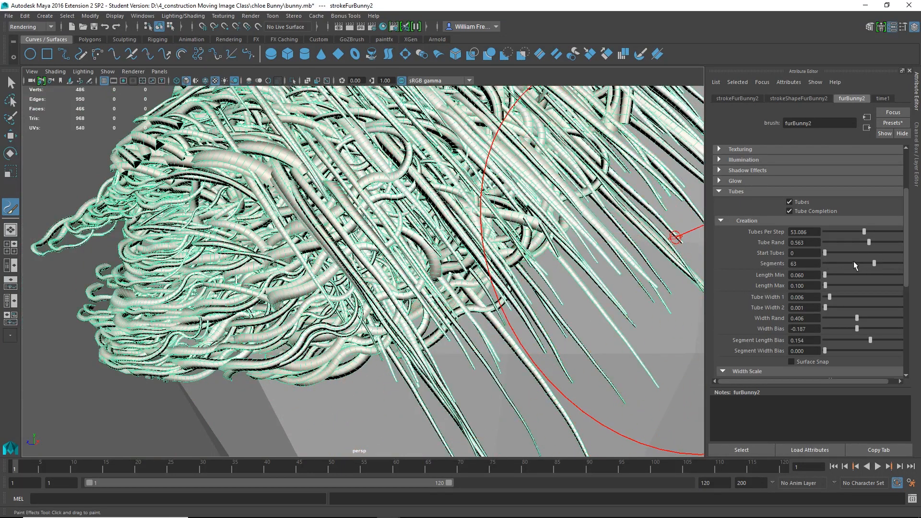
left_click_drag(862, 263, 826, 267)
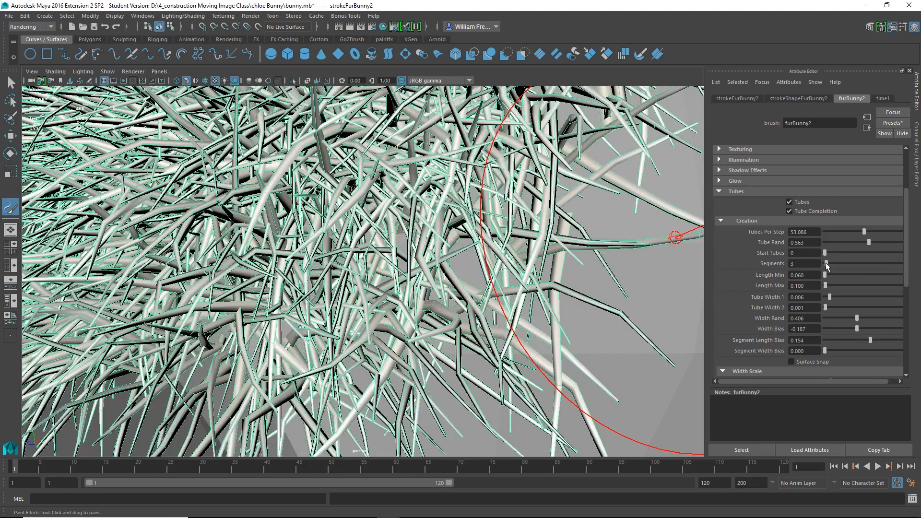
left_click_drag(827, 267, 826, 264)
right_click_drag(513, 269, 364, 270, "alt")
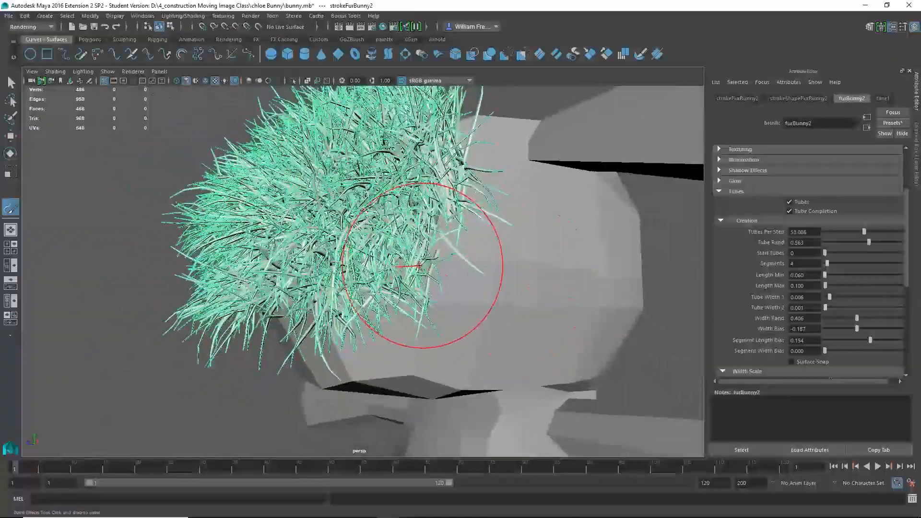
left_click_drag(365, 269, 545, 275, "alt")
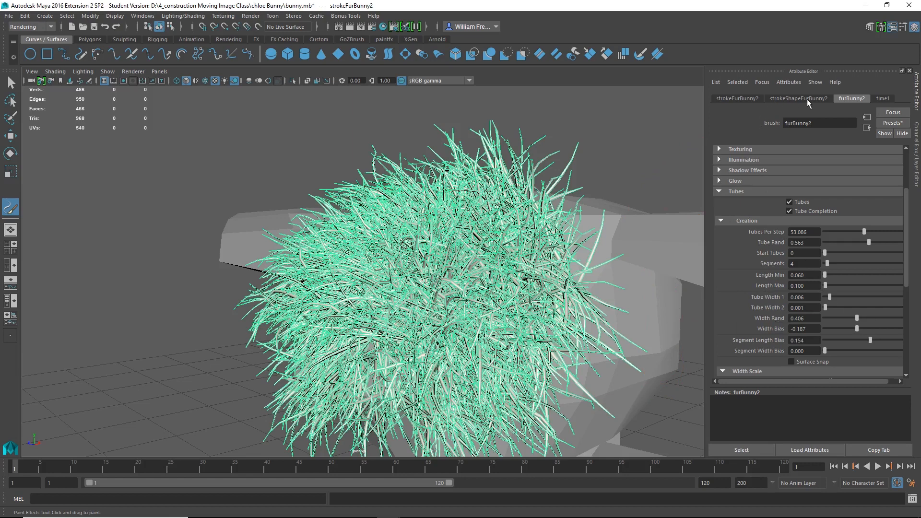
- Look through the fur brush's tube settings and the stroke shape's Mesh Output and Object Display settings
scroll(788, 187, "up", 3)
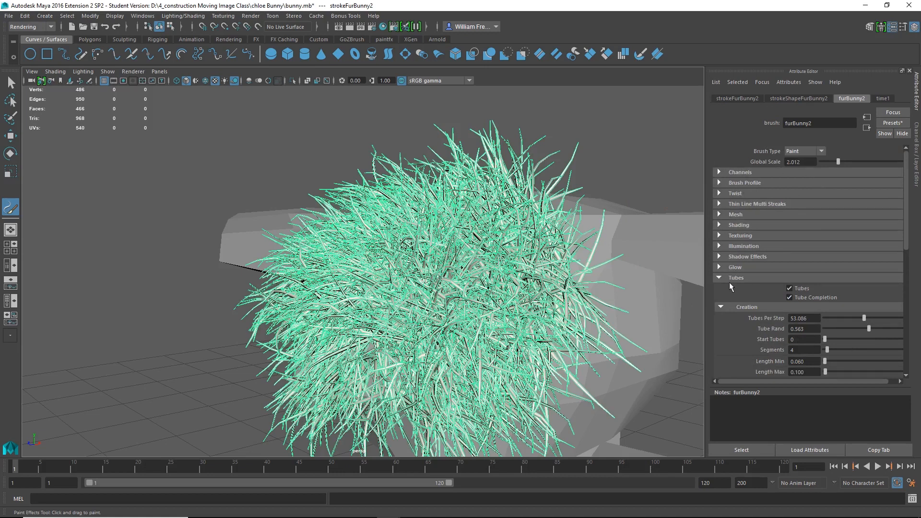
scroll(767, 294, "down", 6)
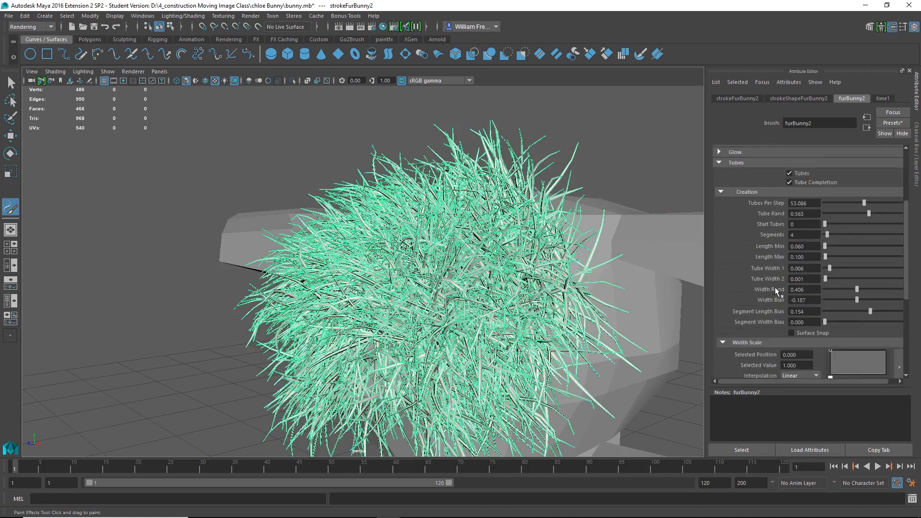
scroll(775, 322, "down", 3)
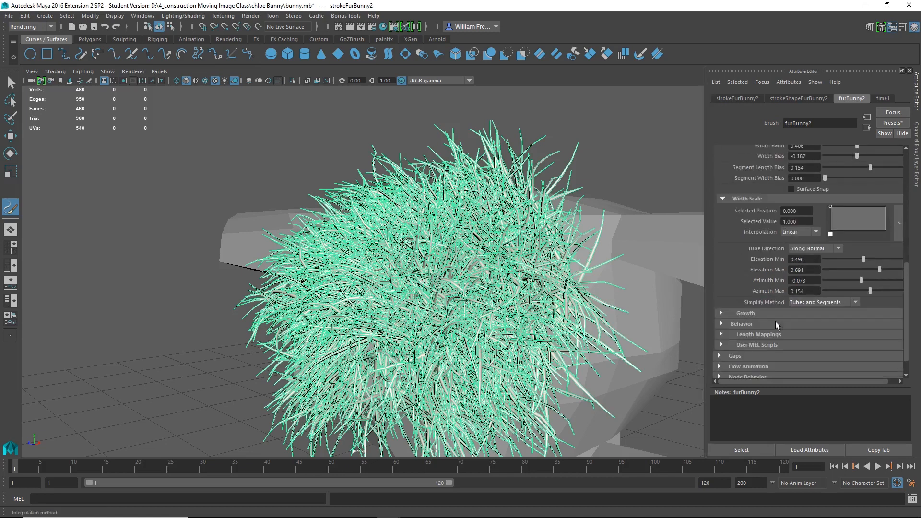
scroll(794, 366, "down", 1)
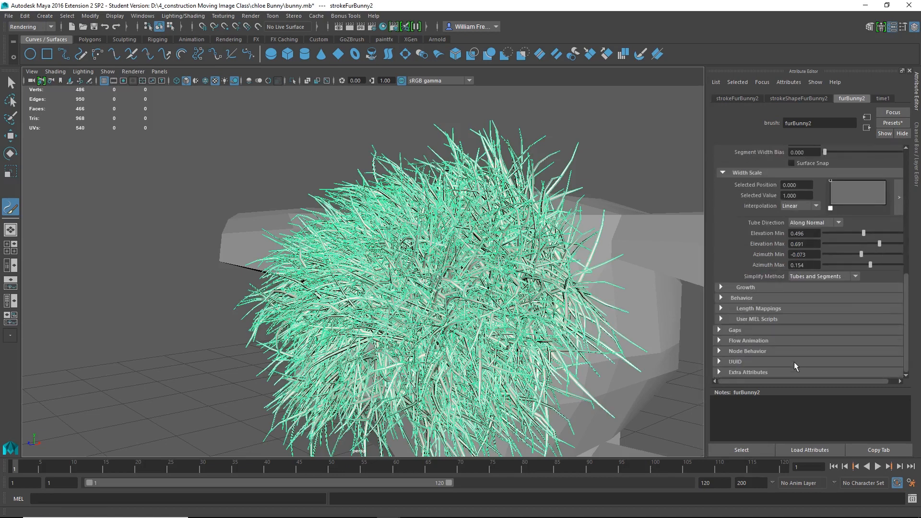
left_click(802, 98)
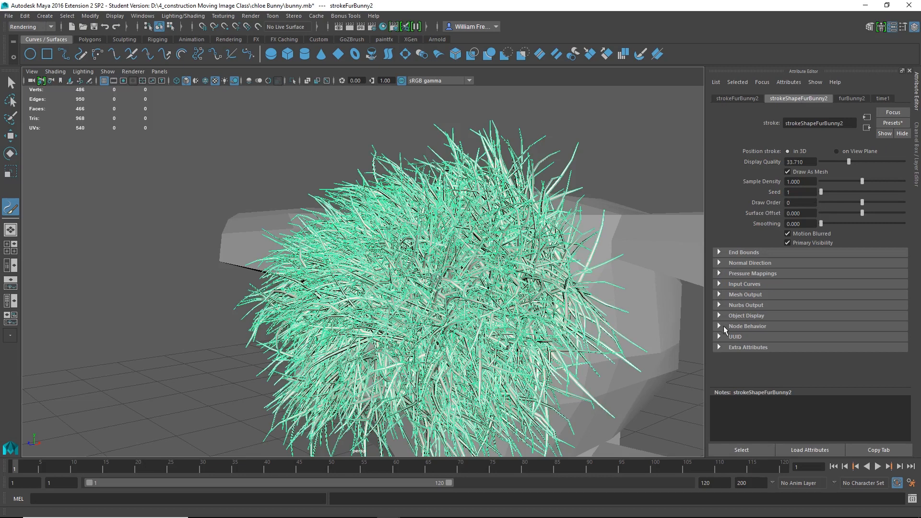
left_click(718, 295)
left_click(721, 294)
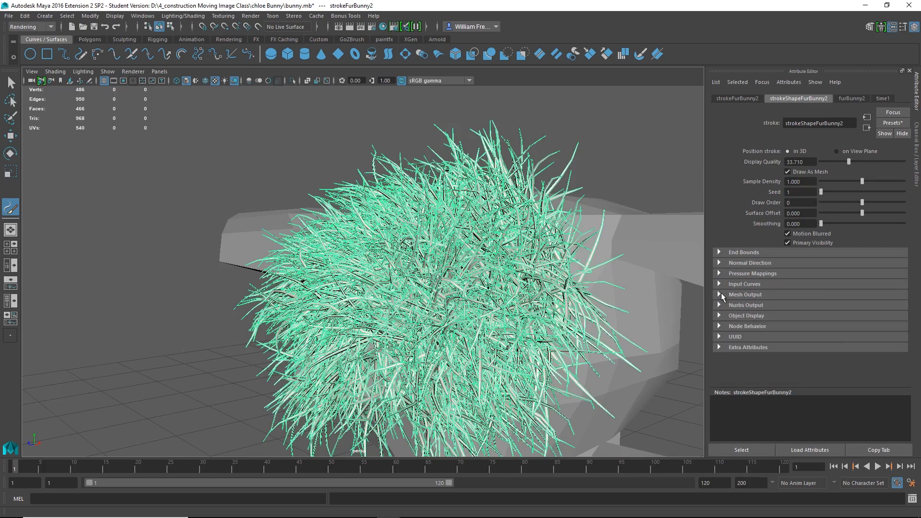
left_click(720, 316)
left_click(720, 317)
left_click(853, 99)
left_click(819, 99)
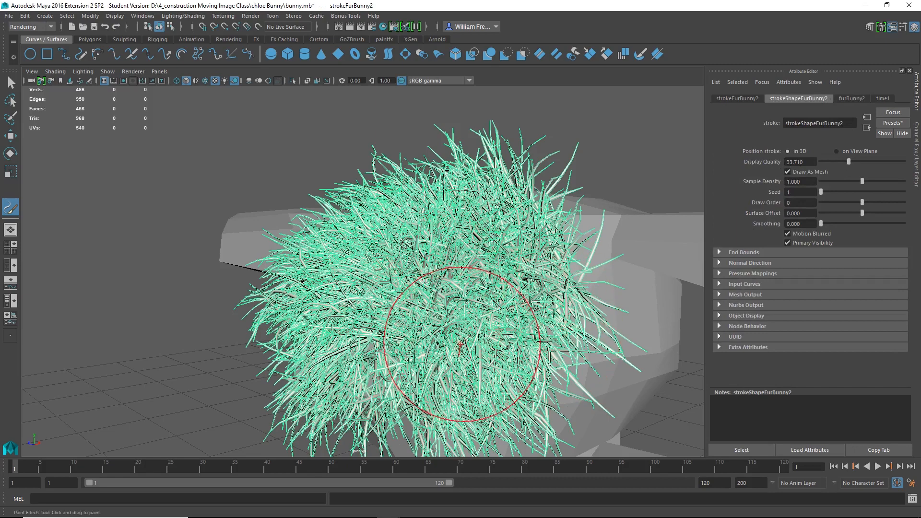
- Set the fur stroke's Display Quality to 100 and check its Mesh Output settings
left_click_drag(850, 163, 916, 162)
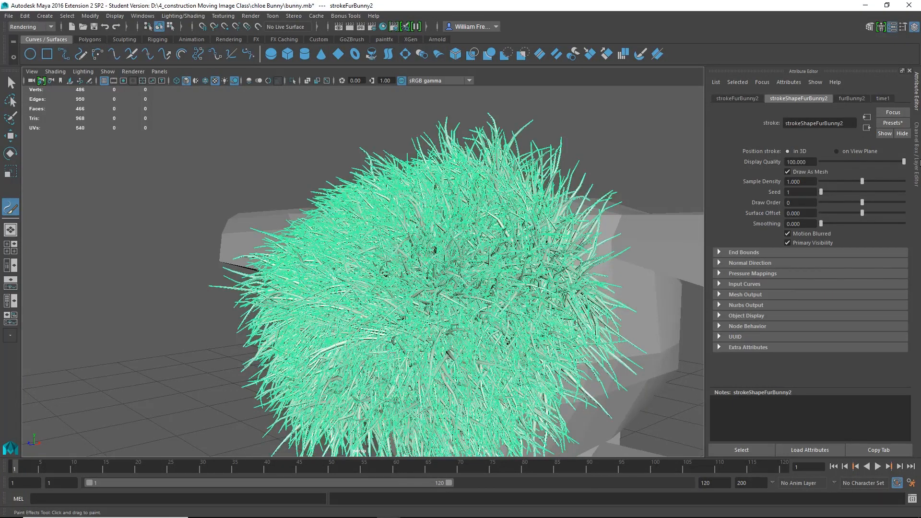
mouse_move(903, 161)
left_mouse_down()
mouse_move(847, 163)
mouse_move(852, 171)
mouse_move(916, 168)
left_mouse_up()
left_click(719, 295)
left_click(720, 294)
- In the fur stroke's Pressure Mappings, set the tubes-per-step Pressure Min 2 to 0.006 and Pressure Max 2 to 0.166
left_click(862, 98)
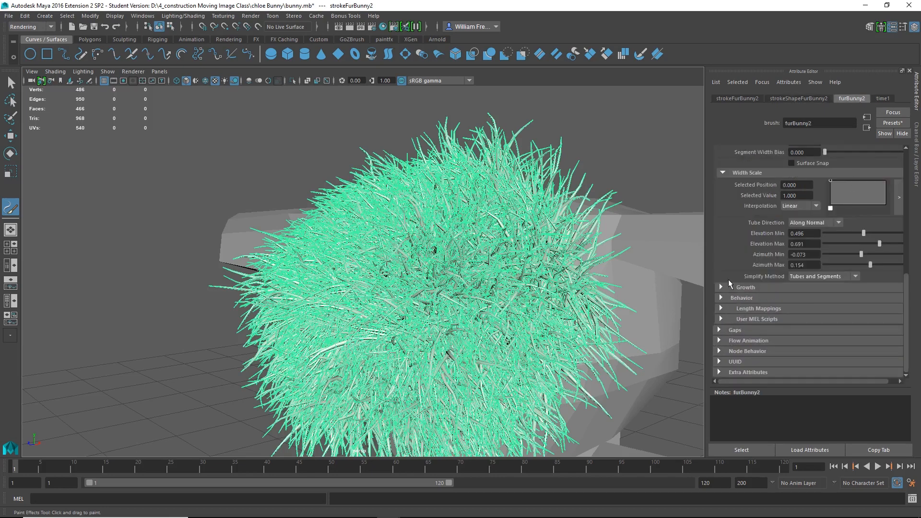
scroll(771, 252, "up", 10)
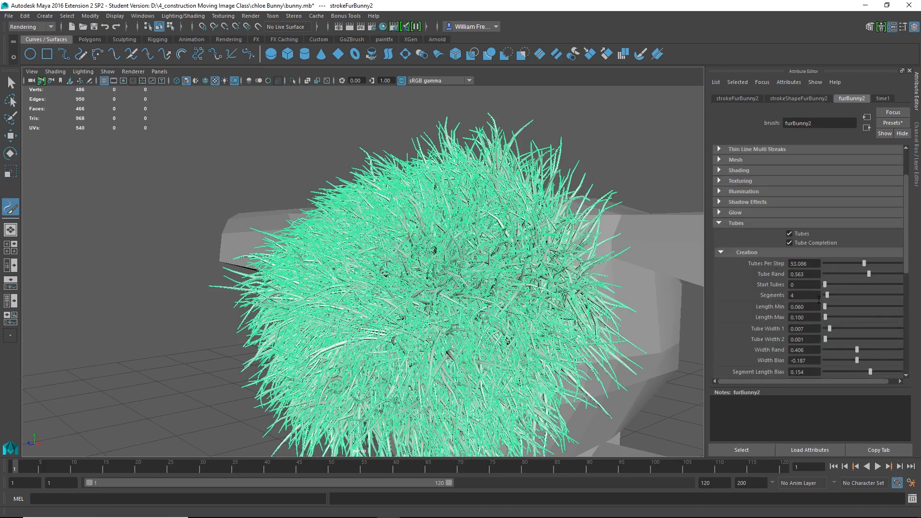
scroll(768, 347, "down", 8)
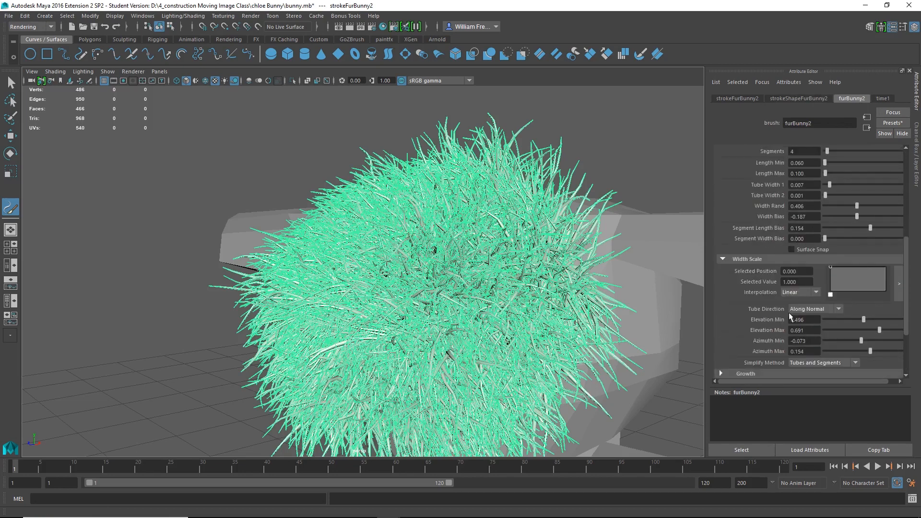
left_click(810, 98)
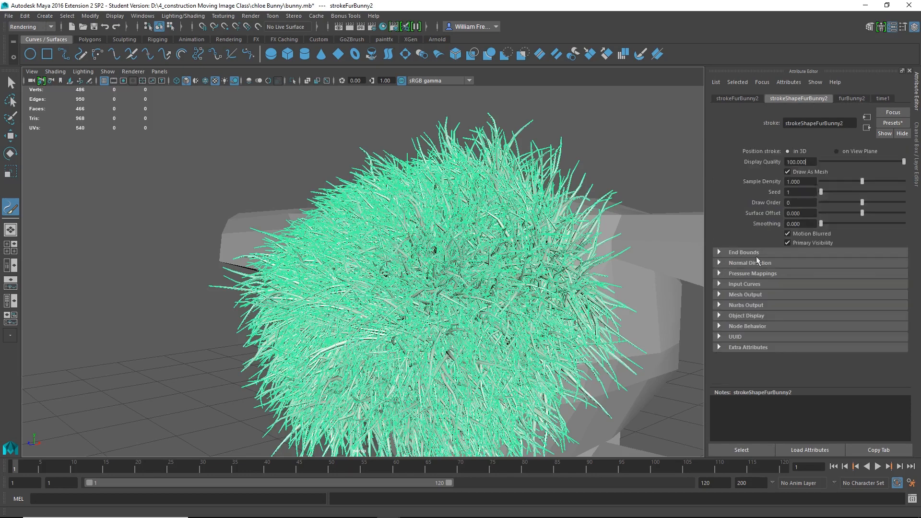
left_click(718, 272)
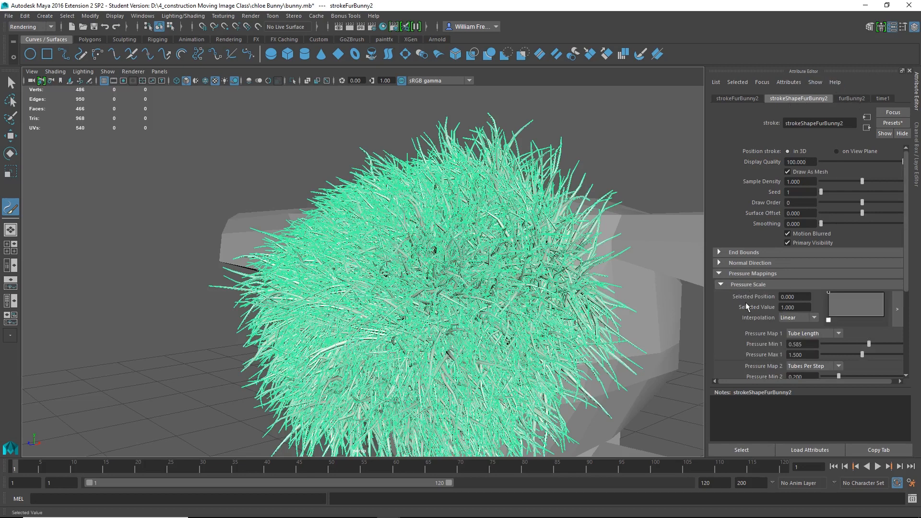
scroll(785, 292, "down", 3)
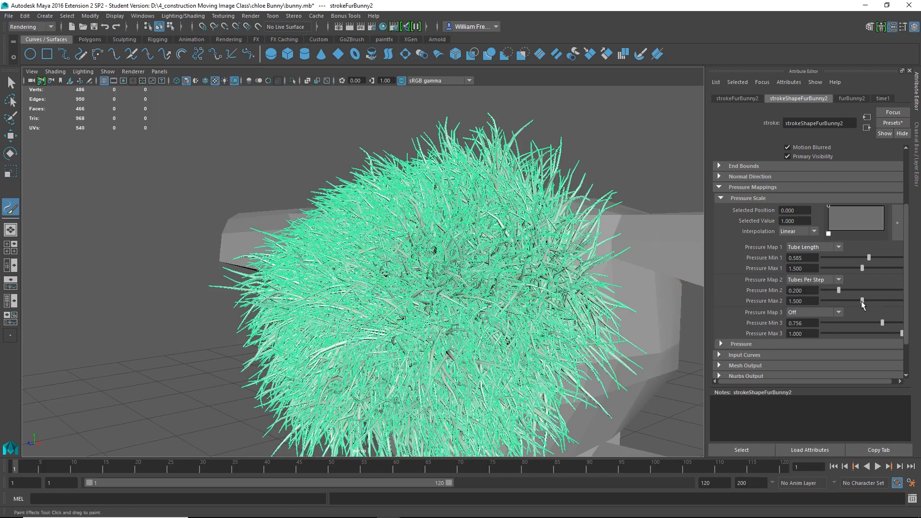
left_click_drag(863, 303, 840, 307)
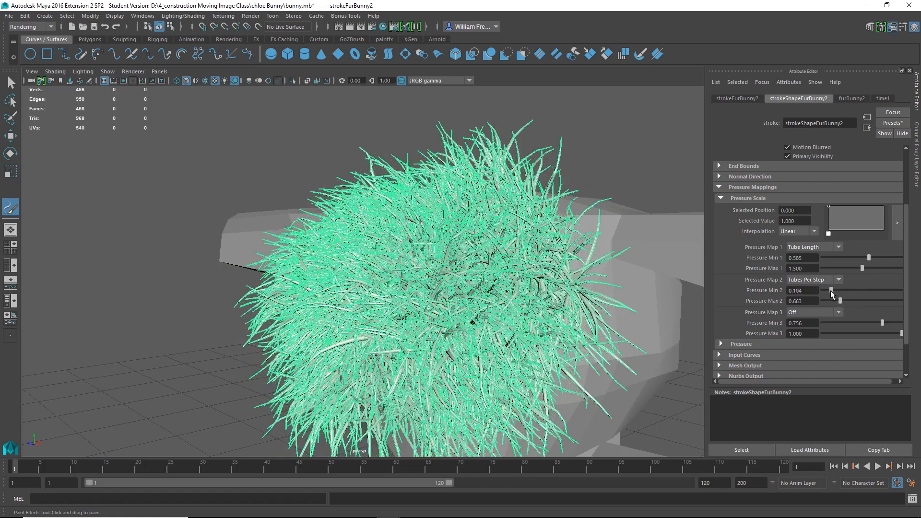
mouse_move(839, 301)
left_mouse_down()
mouse_move(825, 303)
mouse_move(824, 289)
mouse_move(828, 301)
left_mouse_up()
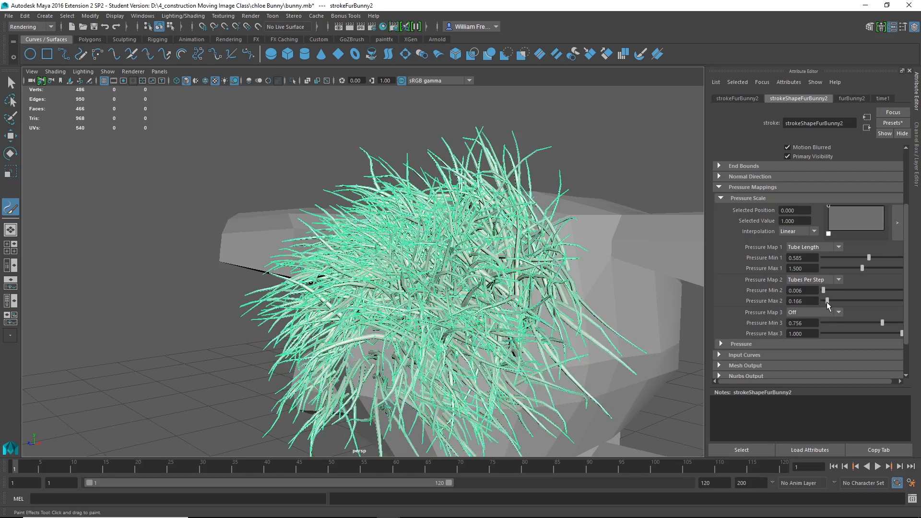
- Set the fur stroke's Pressure Max 2 to 0.092 and check the thinned fur from the side and front
mouse_move(482, 292)
left_mouse_down("alt")
mouse_move(483, 274)
mouse_move(522, 286)
mouse_move(478, 277)
mouse_move(544, 185)
mouse_move(390, 329)
mouse_move(428, 324)
mouse_move(448, 336)
mouse_move(499, 297)
mouse_move(607, 285)
mouse_move(533, 284)
mouse_move(494, 267)
mouse_move(536, 284)
mouse_move(480, 276)
mouse_move(400, 198)
left_mouse_up("alt")
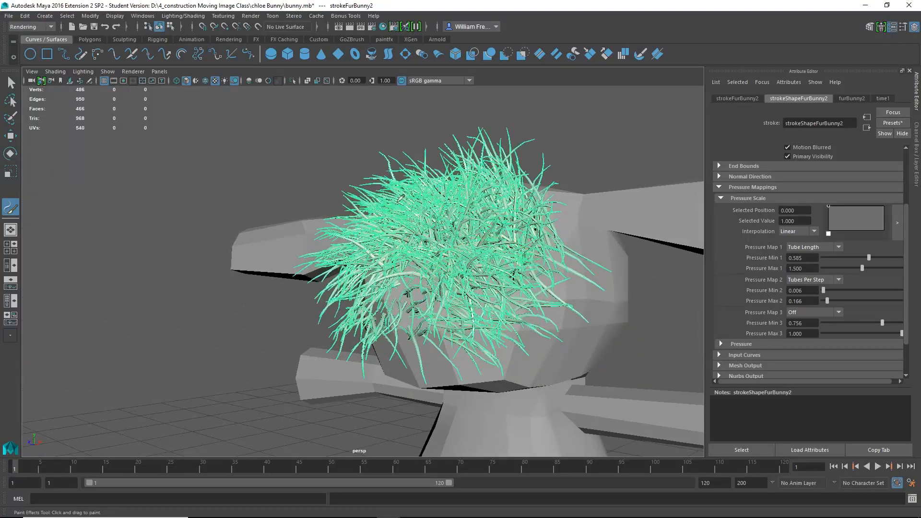
left_click_drag(397, 250, 343, 283, "alt")
left_click_drag(398, 310, 475, 300, "alt")
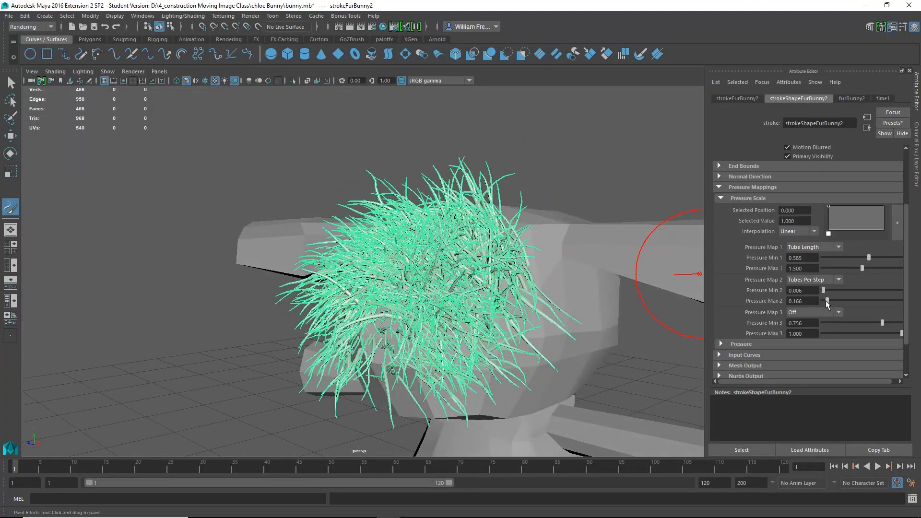
left_click_drag(826, 301, 824, 301)
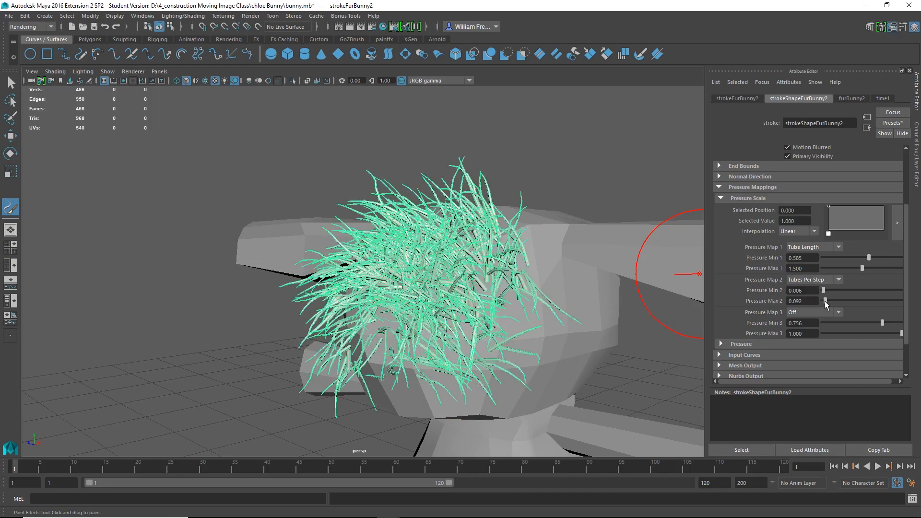
left_click_drag(686, 309, 470, 312, "alt")
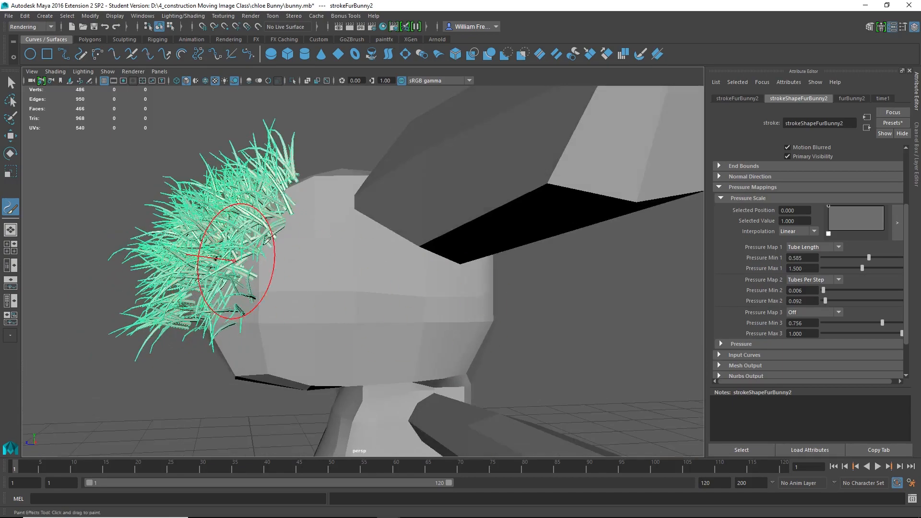
mouse_move(273, 288)
left_mouse_down("alt")
mouse_move(465, 308)
mouse_move(411, 300)
mouse_move(470, 292)
left_mouse_up("alt")
left_click_drag(560, 319, 503, 278, "alt")
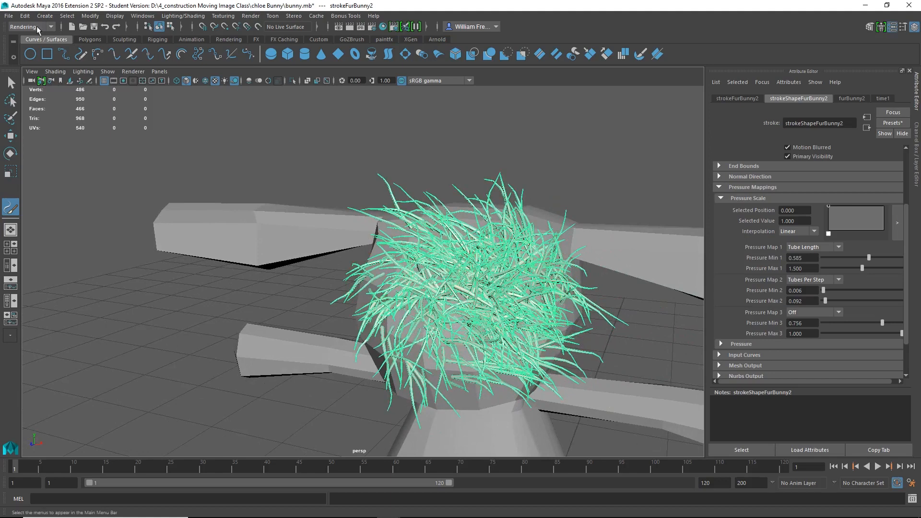
- Convert the Paint Effects fur stroke on the bunny's face to polygons
left_click(46, 16)
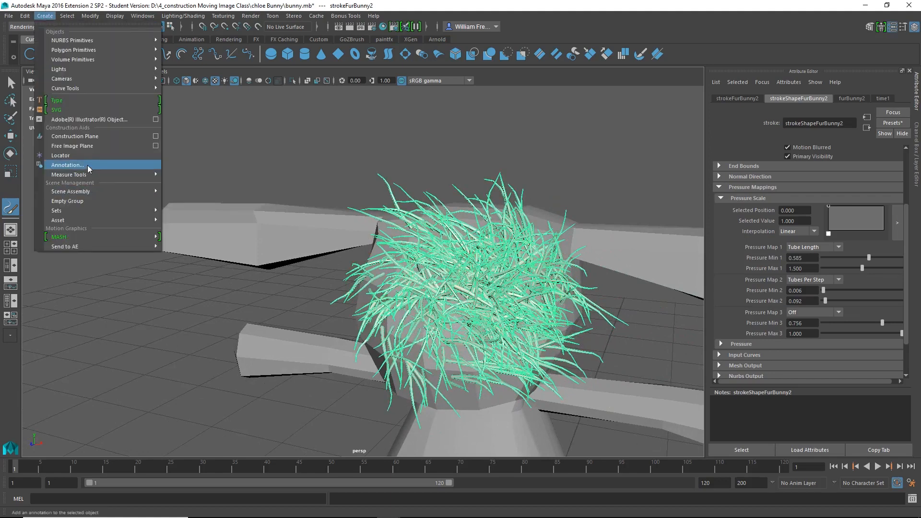
mouse_move(90, 16)
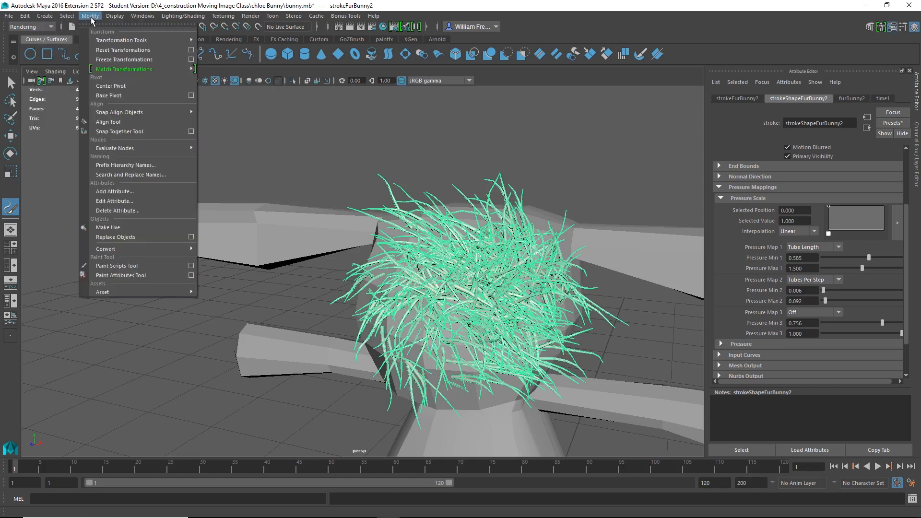
mouse_move(111, 249)
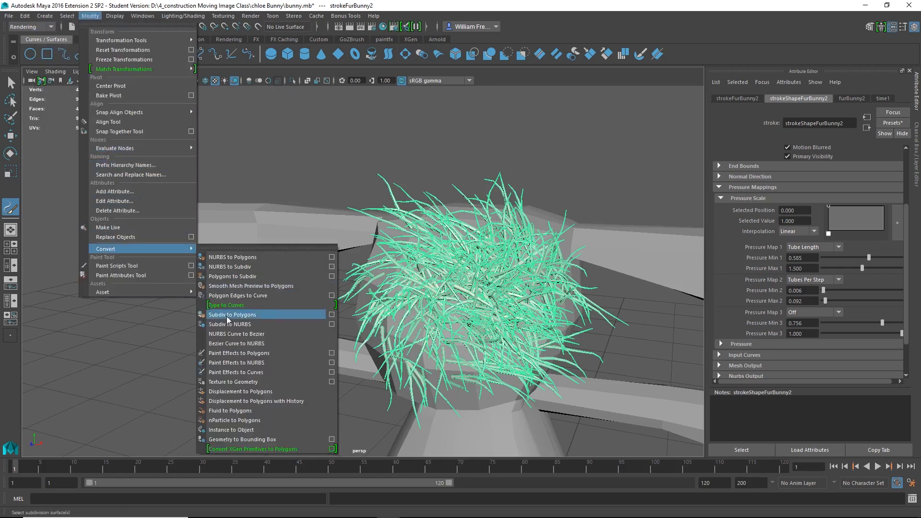
left_click(268, 353)
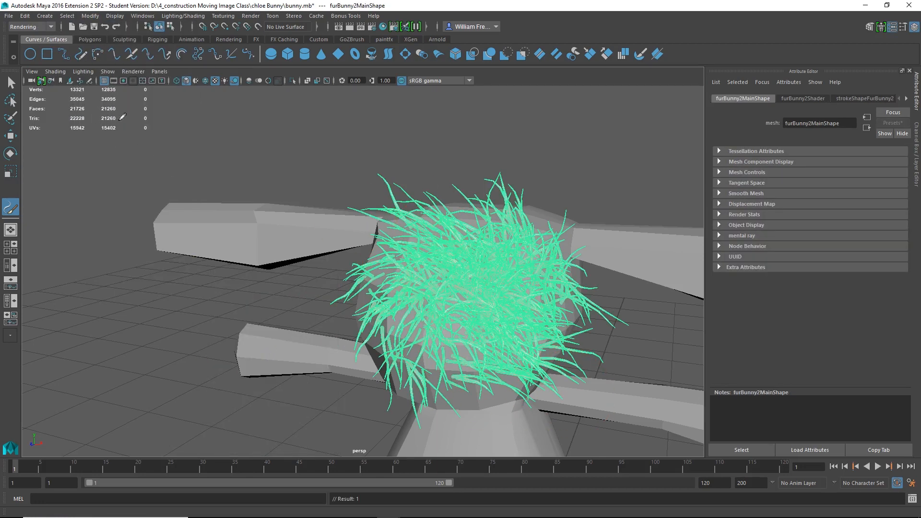
left_click_drag(440, 255, 446, 302, "alt")
- Examine the converted fur mesh both deselected and selected, up close and against the whole bunny
left_click(10, 82)
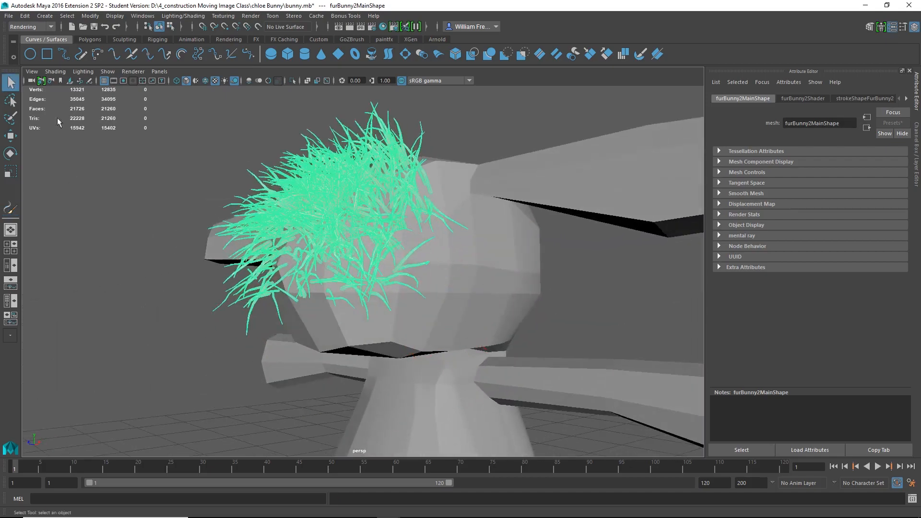
left_click(292, 386)
left_click_drag(292, 386, 441, 279, "alt")
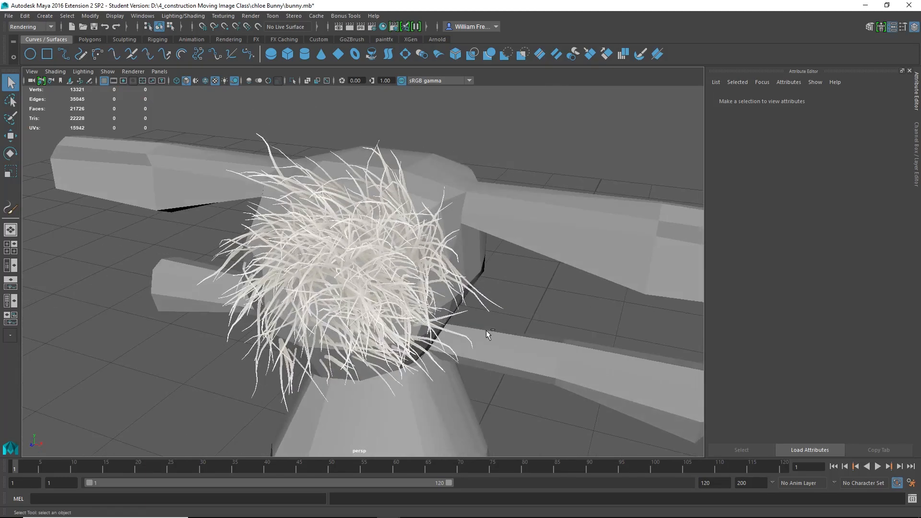
left_click(373, 293)
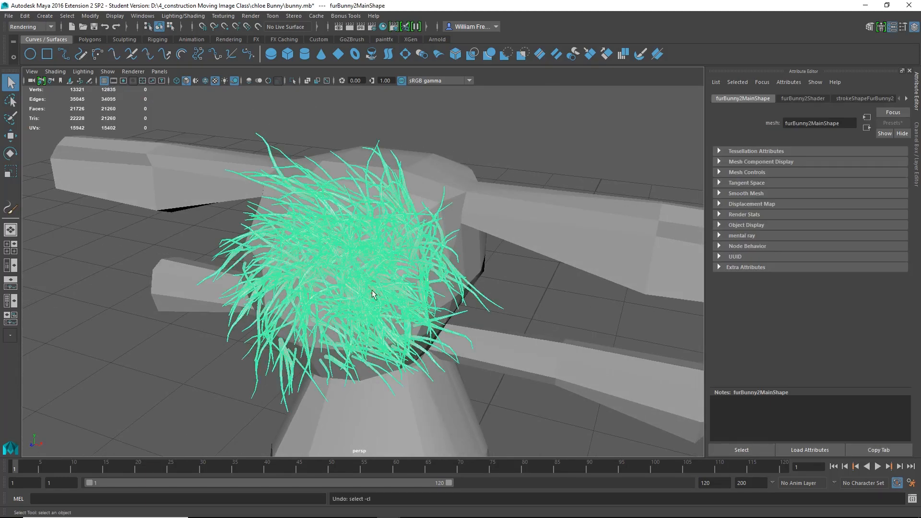
left_click_drag(283, 300, 362, 281, "alt")
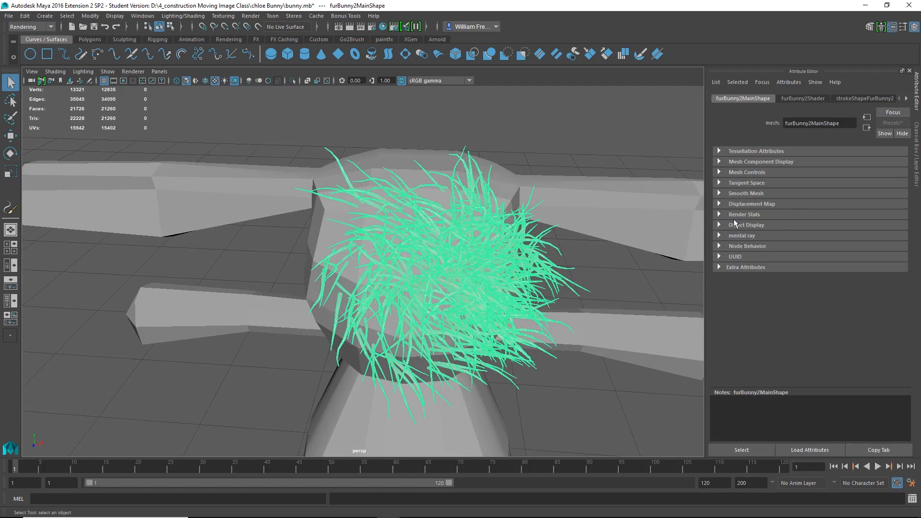
right_click_drag(536, 296, 412, 263, "alt")
middle_click_drag(545, 232, 533, 182, "alt")
left_click_drag(525, 185, 455, 242, "alt")
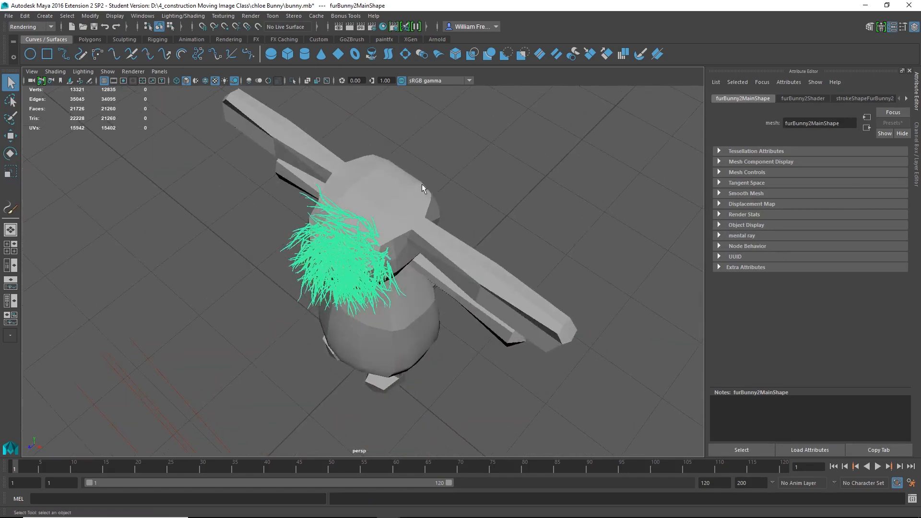
right_click_drag(422, 185, 551, 210, "alt")
left_click_drag(551, 210, 575, 185, "alt")
middle_click_drag(570, 149, 496, 281, "alt")
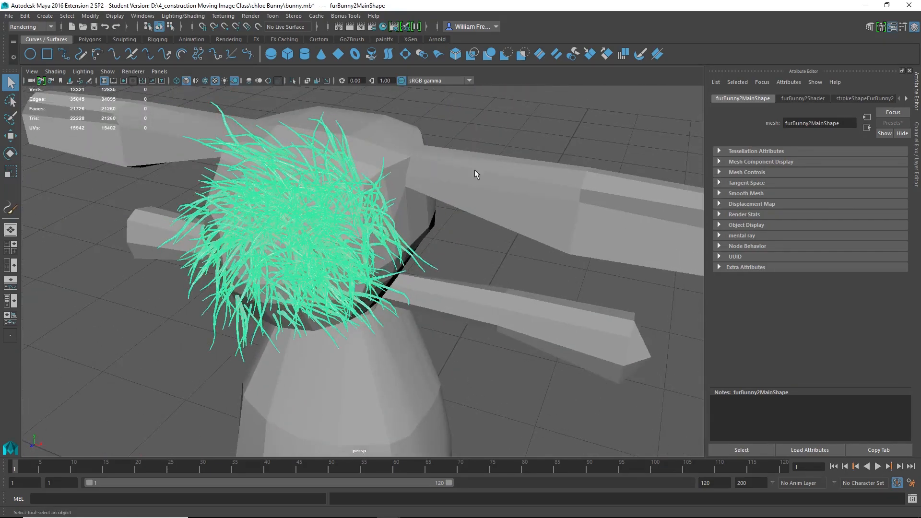
- Select the bunny's body mesh and reactivate the Paint Effects tool
left_click(462, 192)
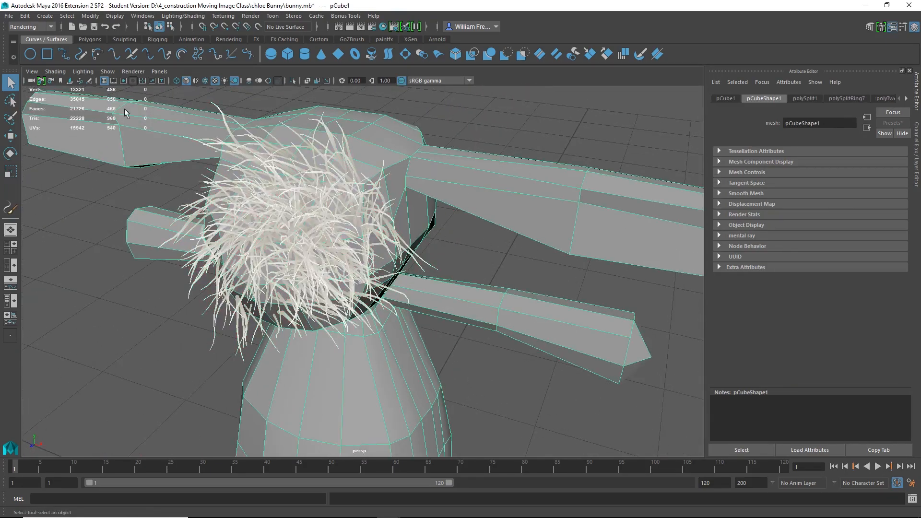
left_click(11, 207)
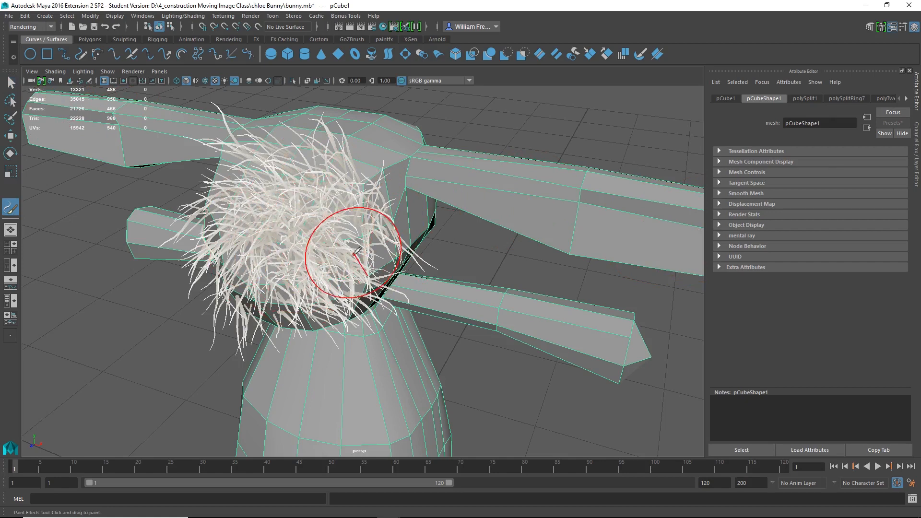
- Try painting fur strokes along the bunny's ear and over the top of its head, undoing each one
mouse_move(436, 169)
left_mouse_down()
mouse_move(575, 161)
mouse_move(561, 231)
mouse_move(646, 206)
mouse_move(632, 201)
left_mouse_up()
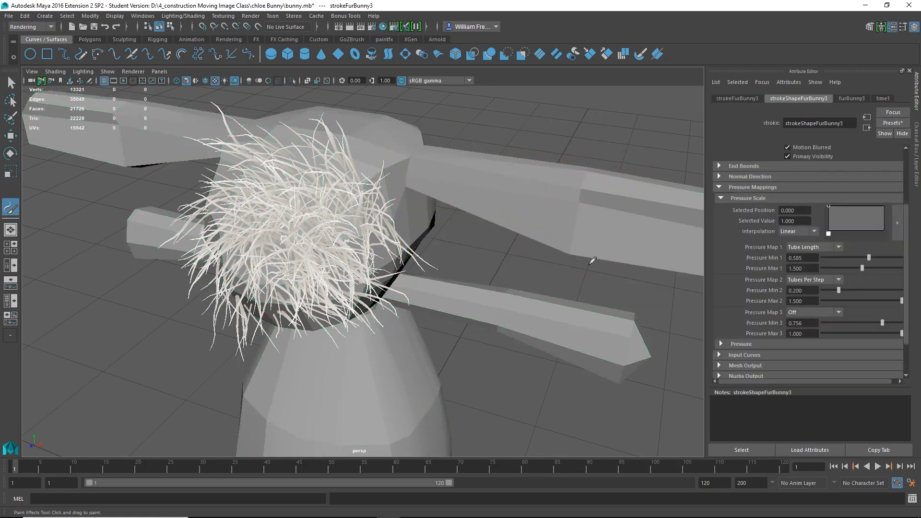
right_click_drag(602, 266, 509, 260, "alt")
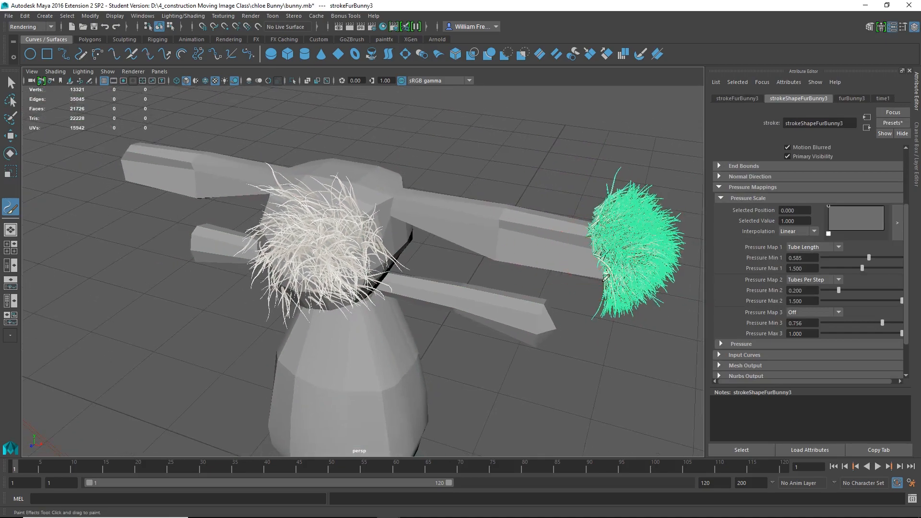
left_click_drag(625, 279, 417, 308, "alt")
mouse_move(180, 186)
left_mouse_down("alt")
mouse_move(214, 195)
mouse_move(367, 171)
mouse_move(337, 189)
left_mouse_up("alt")
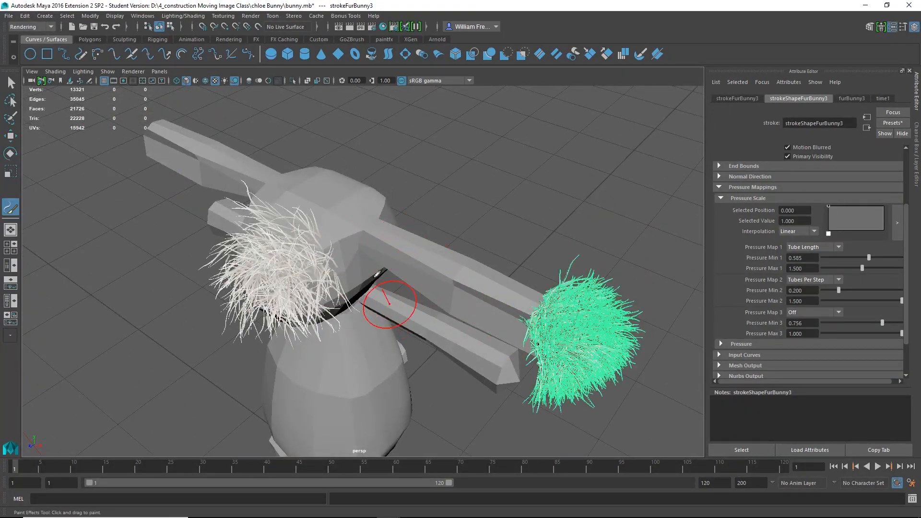
key("ctrl+z")
mouse_move(326, 203)
left_mouse_down()
mouse_move(294, 198)
mouse_move(337, 249)
left_mouse_up()
mouse_move(385, 335)
left_mouse_down("alt")
mouse_move(421, 328)
mouse_move(395, 324)
left_mouse_up("alt")
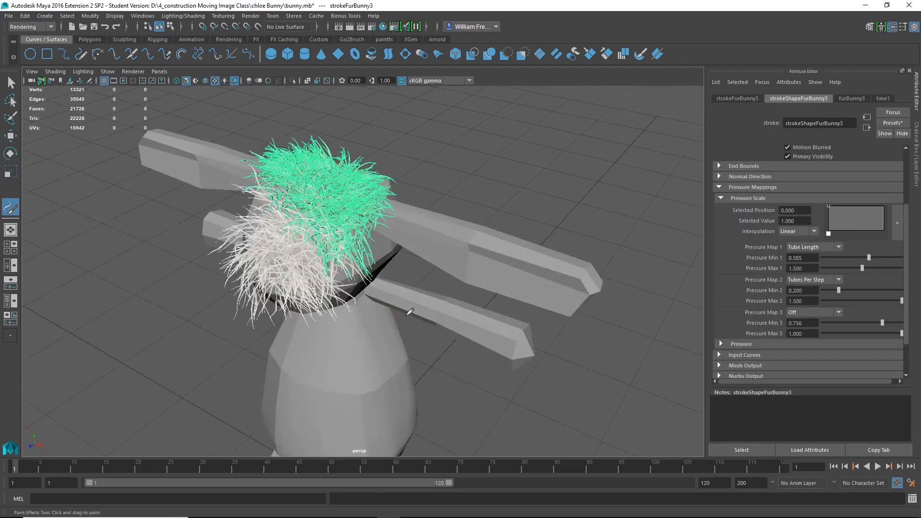
key("ctrl+z")
left_click_drag(397, 230, 623, 303)
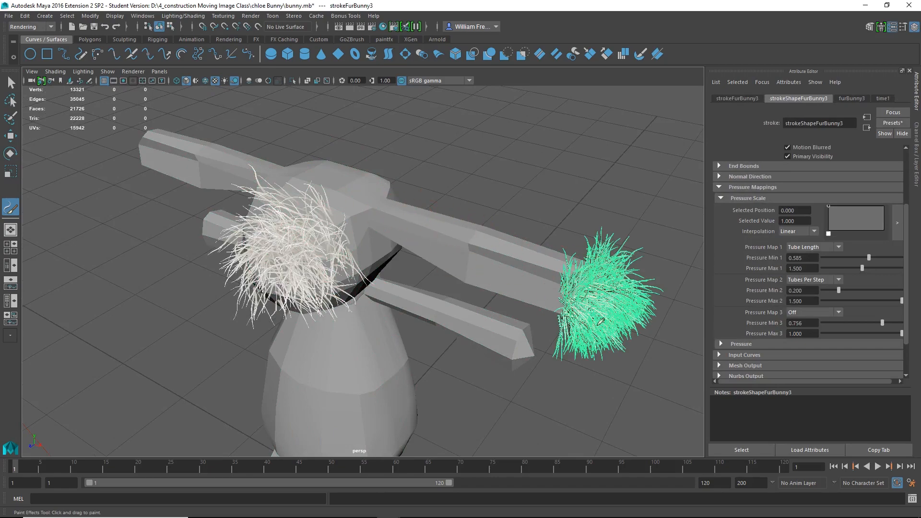
key("ctrl+z")
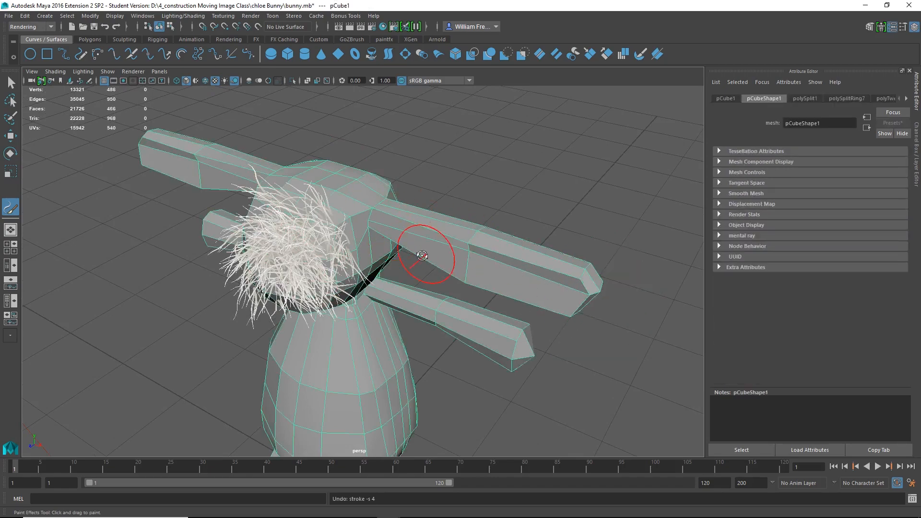
- Paint a new fur stroke over the top and side of the bunny's head, beside the converted fur mesh
mouse_move(422, 244)
left_mouse_down("alt")
mouse_move(387, 244)
mouse_move(434, 228)
mouse_move(425, 250)
mouse_move(312, 271)
left_mouse_up("alt")
mouse_move(365, 243)
left_mouse_down("alt")
mouse_move(345, 237)
mouse_move(345, 205)
mouse_move(353, 232)
mouse_move(386, 228)
mouse_move(338, 222)
left_mouse_up("alt")
right_click_drag(299, 212, 420, 250, "alt")
left_click_drag(326, 187, 319, 182, "alt")
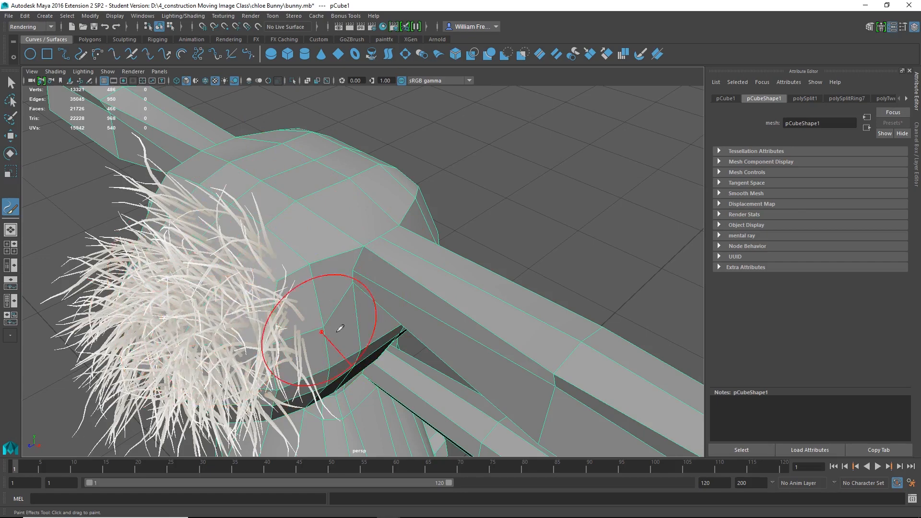
left_click_drag(241, 165, 248, 161)
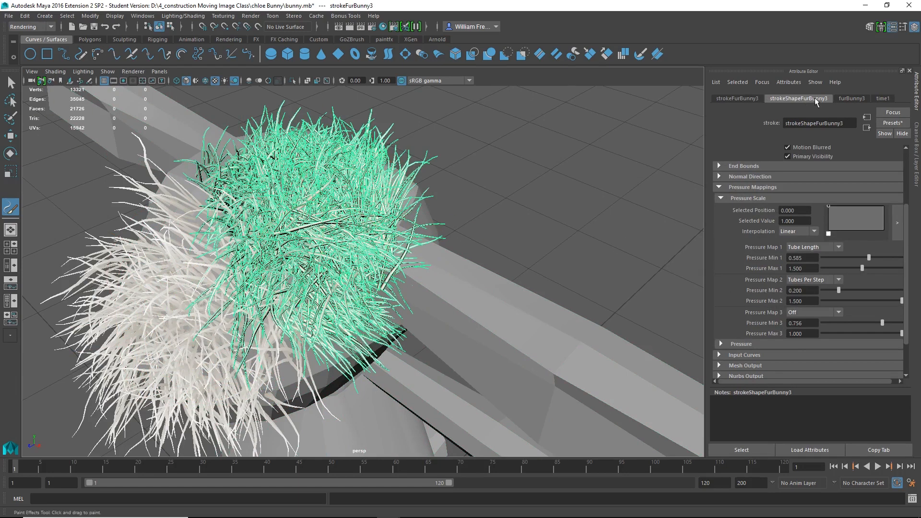
- Show the Paint Effects tool's stroke settings and select the converted fur mesh to compare its stroke's pressure mappings
left_click(903, 28)
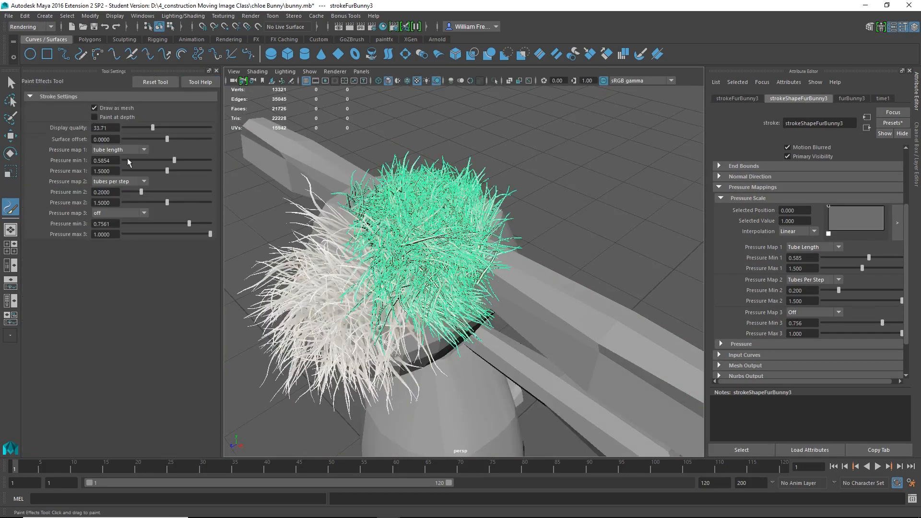
left_click(10, 84)
left_click(337, 326)
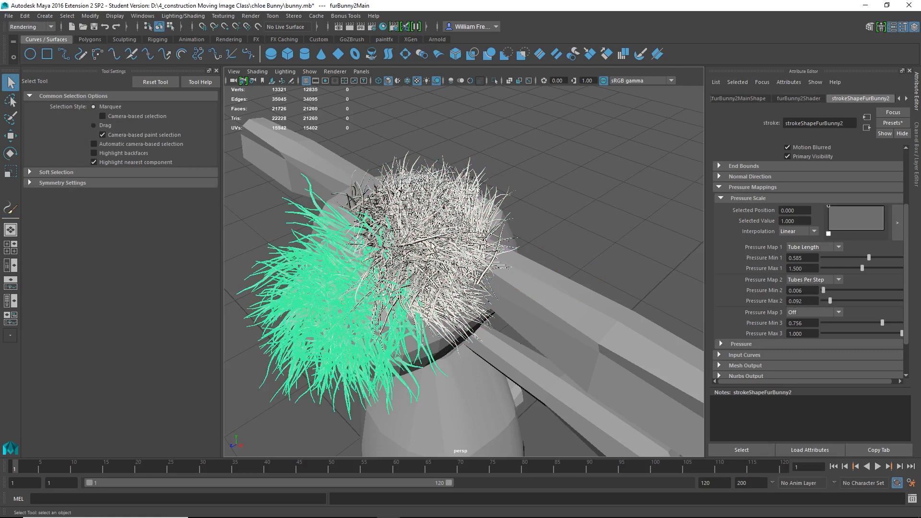
- Select the newer fur stroke on the head and set its Tubes Per Step pressure minimum to 0.006 and maximum to 0.264
left_click(434, 243)
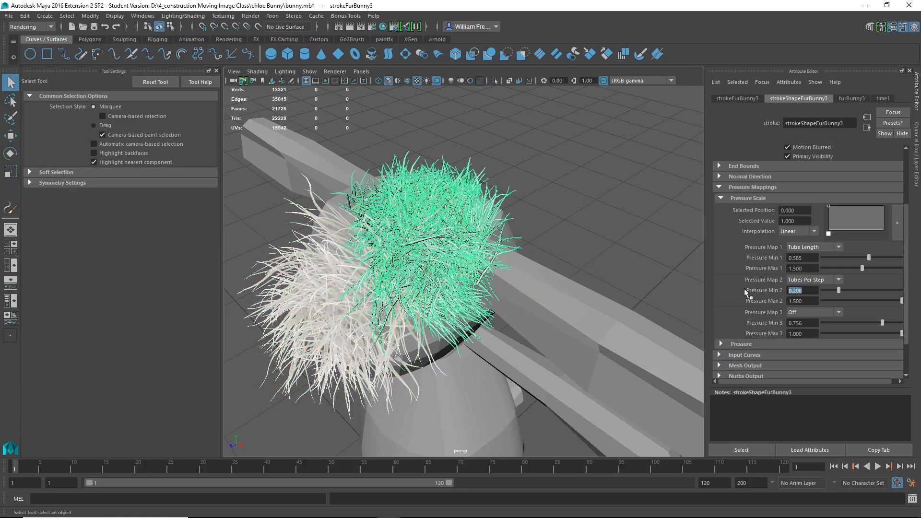
type(".006")
type(".0")
type("9")
type("2")
key("Return")
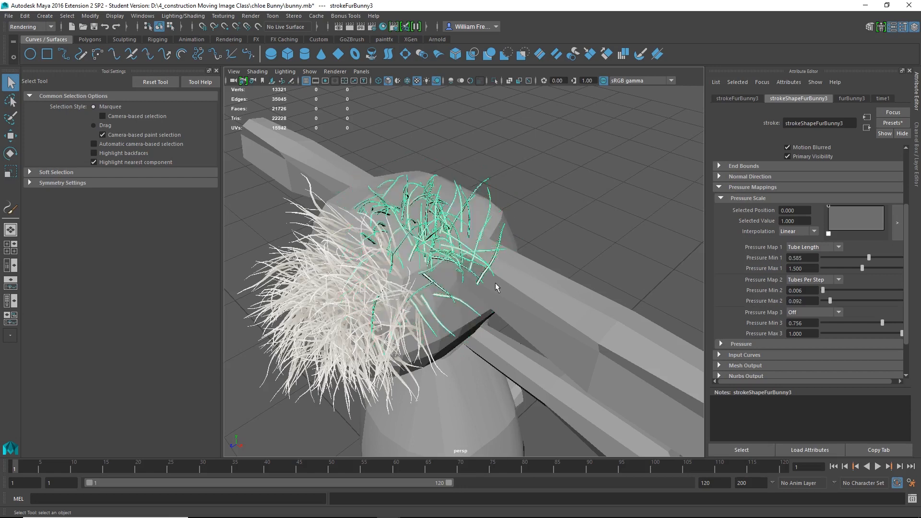
left_click_drag(829, 300, 845, 302)
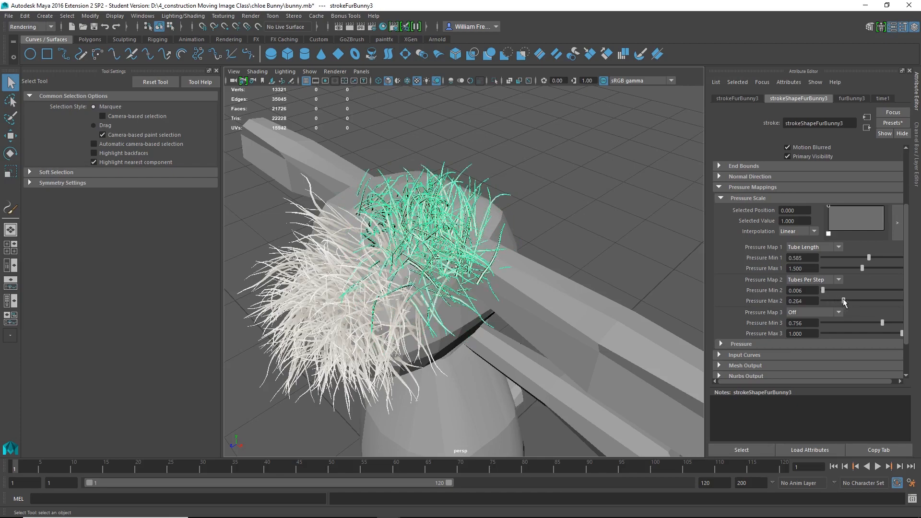
- Reactivate the Paint Effects tool and paint fur strokes across the bare top of the bunny's head beside the existing fur
left_click_drag(405, 259, 610, 298, "alt")
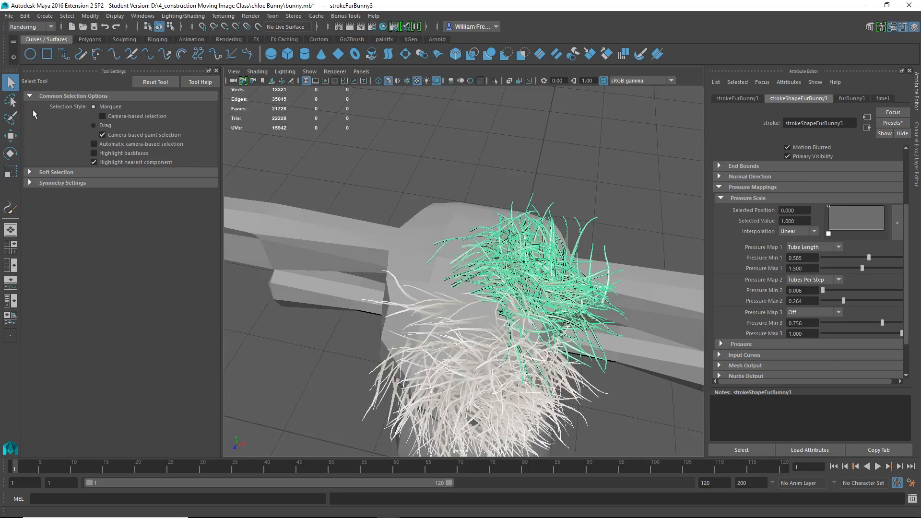
left_click(9, 209)
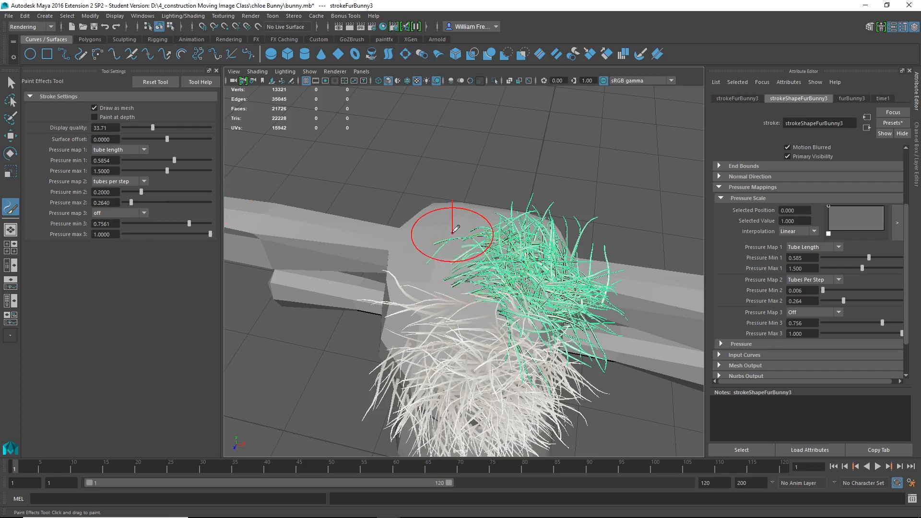
left_click_drag(454, 226, 453, 233)
left_click_drag(451, 267, 423, 314)
left_click_drag(468, 339, 568, 271, "alt")
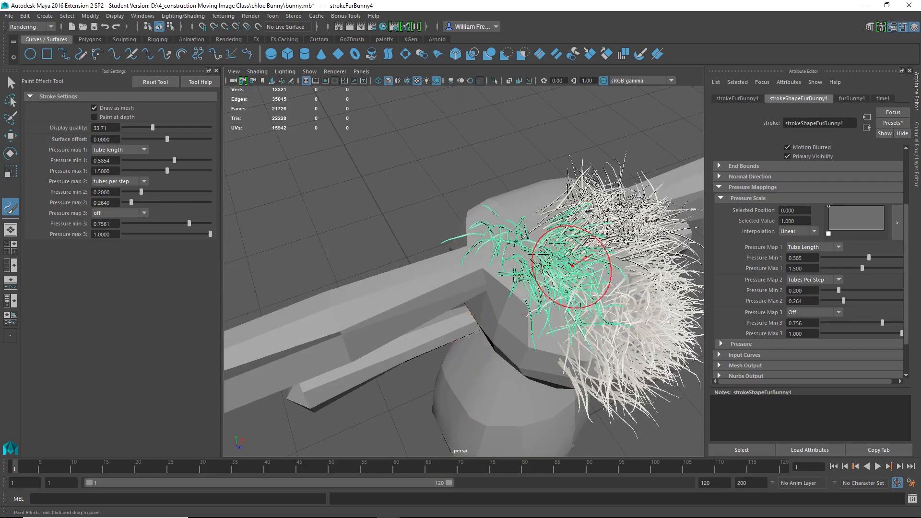
mouse_move(532, 223)
left_mouse_down("alt")
mouse_move(370, 257)
mouse_move(600, 277)
mouse_move(567, 175)
mouse_move(595, 156)
left_mouse_up("alt")
mouse_move(641, 304)
left_mouse_down("alt")
mouse_move(466, 288)
mouse_move(374, 269)
mouse_move(363, 252)
left_mouse_up("alt")
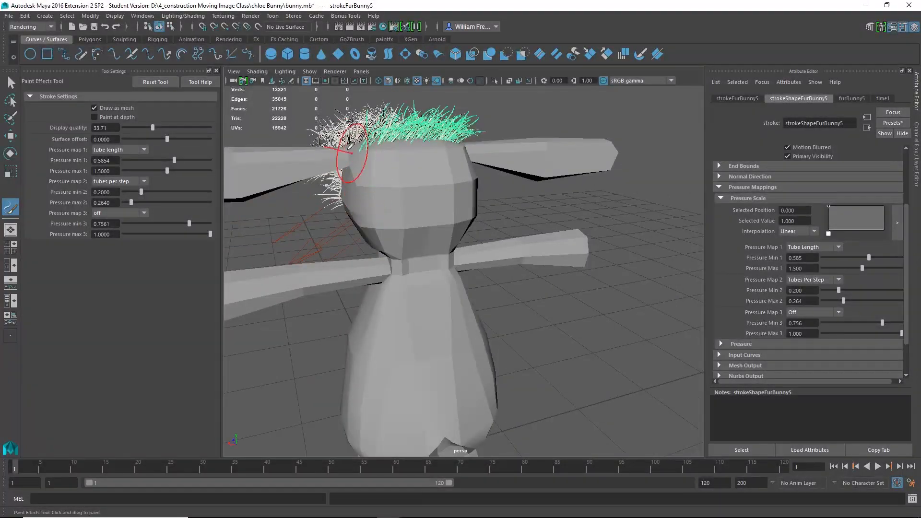
- Paint more fur strokes over the back of the bunny's head, from the crown to the neck
mouse_move(371, 149)
left_mouse_down()
mouse_move(422, 192)
mouse_move(456, 158)
mouse_move(432, 216)
mouse_move(446, 240)
left_mouse_up()
left_click_drag(468, 284, 439, 298, "alt")
mouse_move(497, 140)
left_mouse_down("alt")
mouse_move(485, 165)
mouse_move(537, 192)
left_mouse_up("alt")
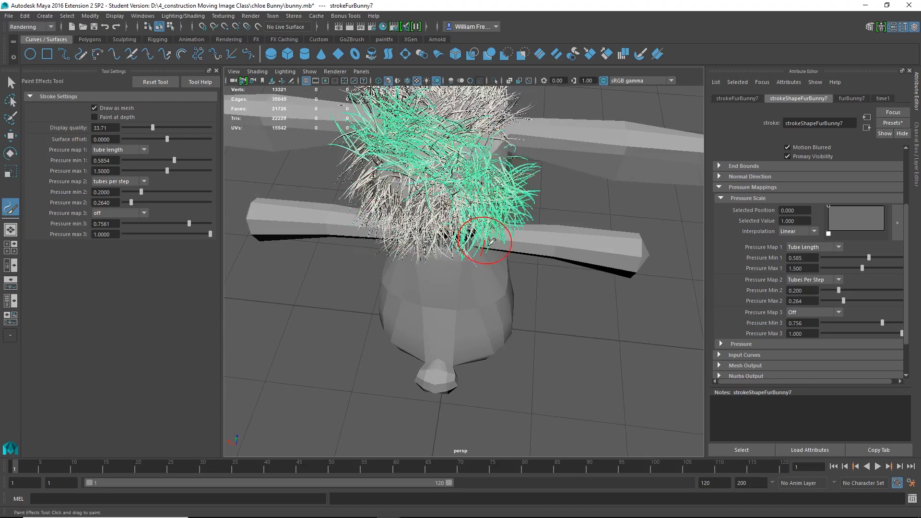
mouse_move(479, 263)
left_mouse_down("alt")
mouse_move(406, 266)
mouse_move(541, 154)
left_mouse_up("alt")
mouse_move(599, 252)
left_mouse_down("alt")
mouse_move(560, 260)
mouse_move(489, 250)
left_mouse_up("alt")
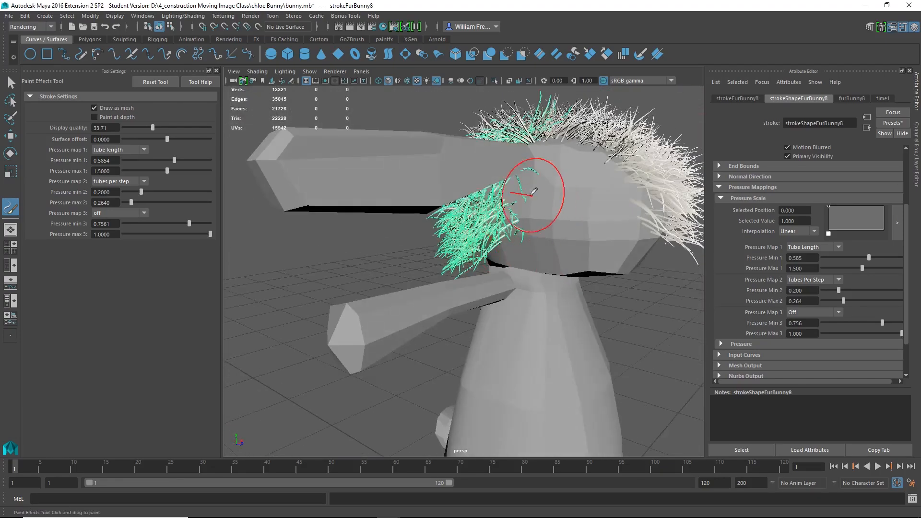
- Paint fur strokes over the bare side of the head around the base of the ear
mouse_move(533, 195)
left_mouse_down()
mouse_move(526, 199)
mouse_move(549, 195)
mouse_move(557, 206)
mouse_move(552, 276)
mouse_move(525, 273)
left_mouse_up()
mouse_move(431, 135)
left_mouse_down()
mouse_move(438, 157)
mouse_move(537, 239)
mouse_move(459, 262)
left_mouse_up()
mouse_move(355, 165)
left_mouse_down()
mouse_move(360, 192)
mouse_move(338, 228)
mouse_move(340, 183)
mouse_move(355, 169)
left_mouse_up()
mouse_move(453, 304)
left_mouse_down("alt")
mouse_move(473, 230)
mouse_move(482, 254)
left_mouse_up("alt")
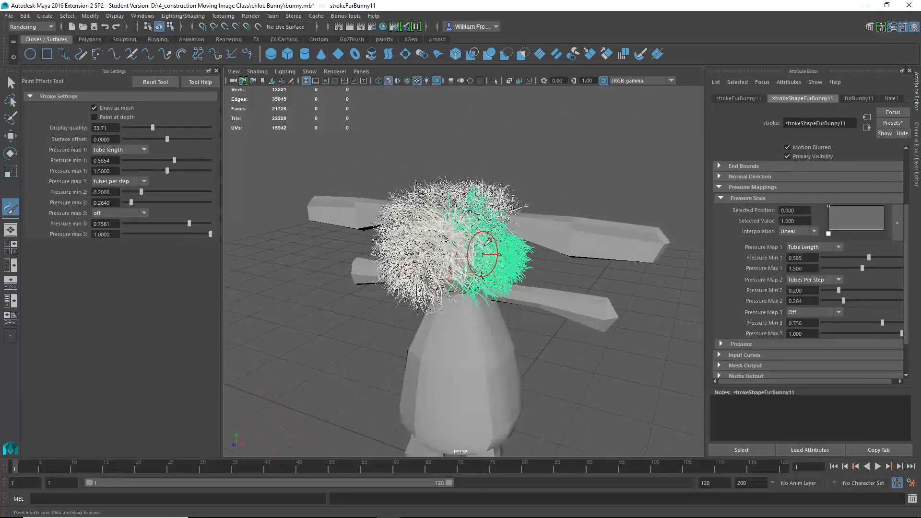
- Undo the stray fur stroke running down the body and paint fur over the remaining bare areas low on the head
mouse_move(460, 307)
left_mouse_down()
mouse_move(442, 339)
mouse_move(468, 335)
left_mouse_up()
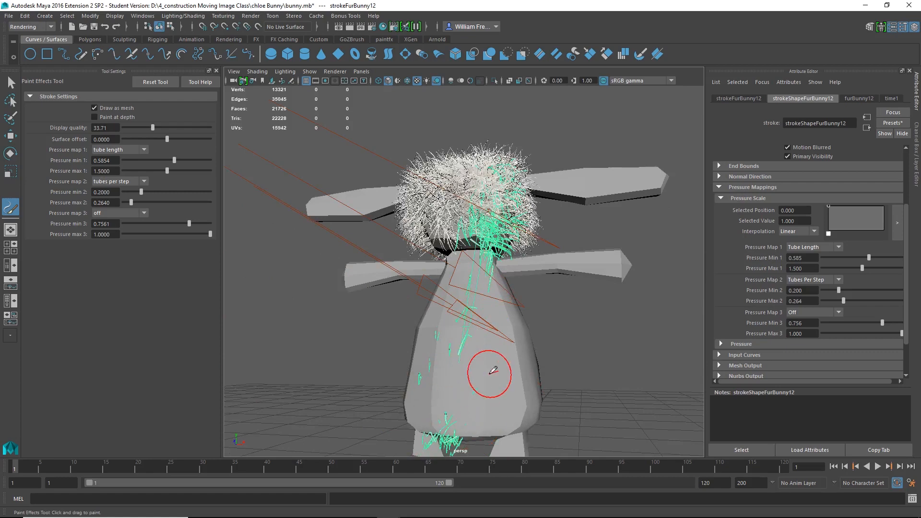
key("ctrl+z")
left_click_drag(499, 353, 471, 319, "alt")
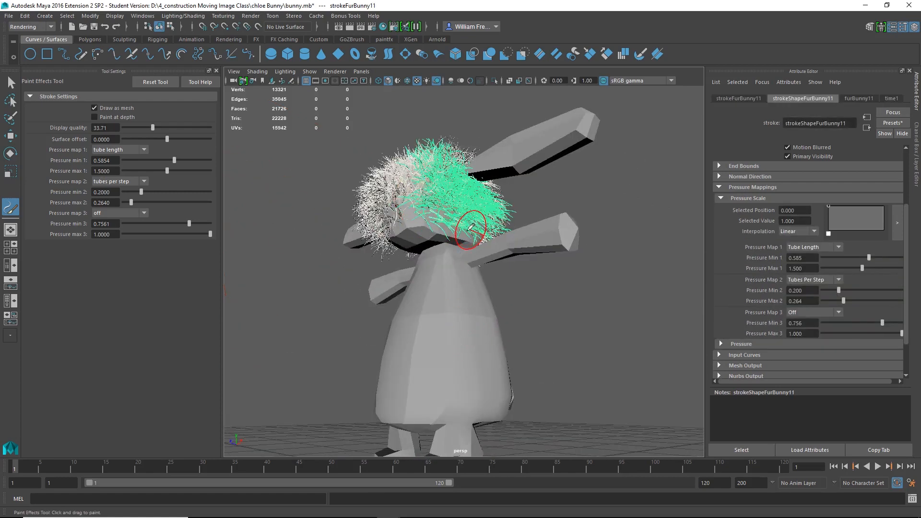
mouse_move(397, 184)
left_mouse_down()
mouse_move(427, 230)
mouse_move(532, 255)
mouse_move(570, 216)
mouse_move(537, 232)
mouse_move(535, 211)
mouse_move(582, 304)
mouse_move(535, 328)
mouse_move(455, 312)
mouse_move(421, 282)
mouse_move(302, 295)
left_mouse_up()
mouse_move(424, 214)
left_mouse_down()
mouse_move(417, 230)
mouse_move(434, 266)
mouse_move(533, 303)
mouse_move(453, 359)
mouse_move(500, 278)
mouse_move(475, 287)
mouse_move(452, 257)
mouse_move(493, 284)
left_mouse_up()
left_click(10, 83)
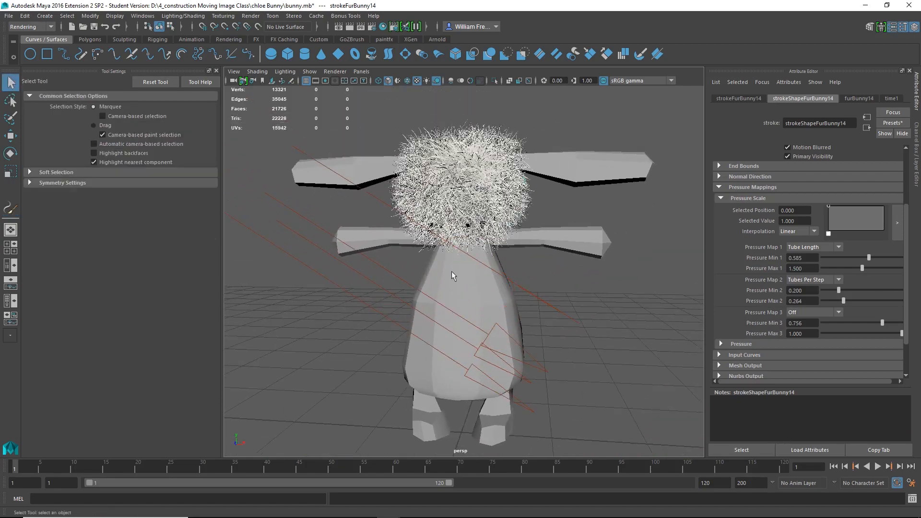
- Select the bunny's body mesh and open the Human IK Quick Rig tool
left_click_drag(511, 270, 486, 262, "alt")
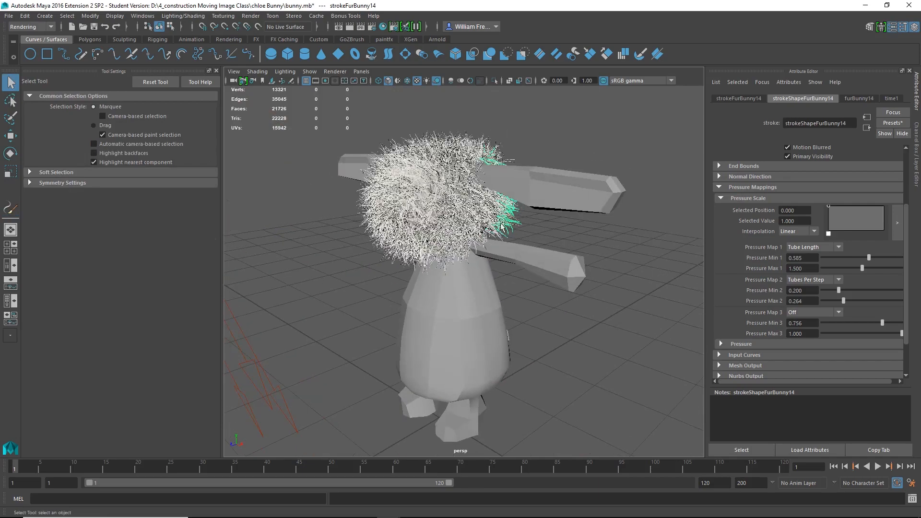
left_click(589, 235)
mouse_move(589, 235)
left_mouse_down("alt")
mouse_move(627, 272)
mouse_move(532, 269)
mouse_move(630, 261)
mouse_move(572, 270)
left_mouse_up("alt")
left_click(497, 289)
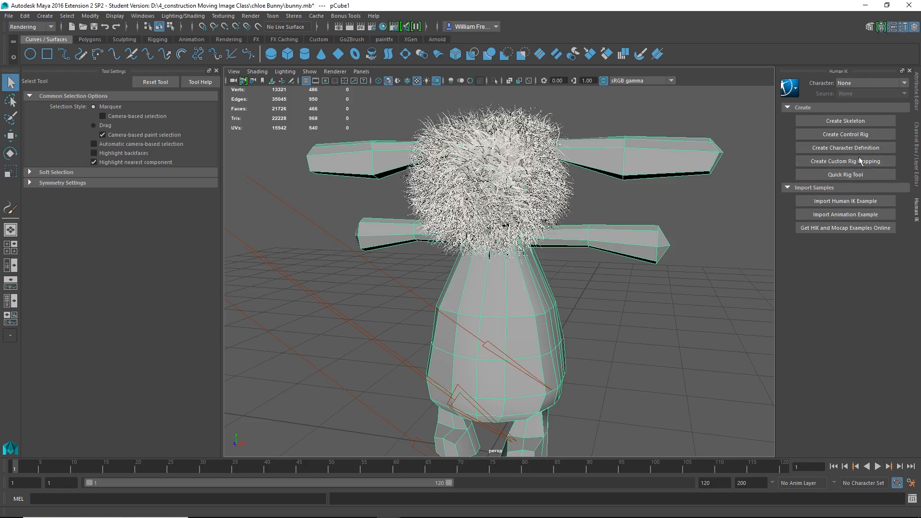
left_click(862, 175)
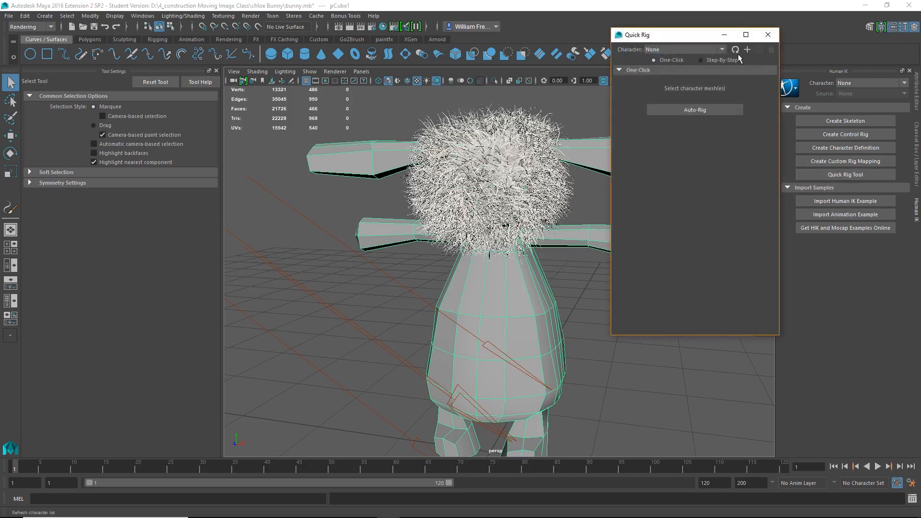
- Set Quick Rig to Step-By-Step with the body mesh as geometry, and create Imperfect Mesh guides at resolution 256
left_click(703, 61)
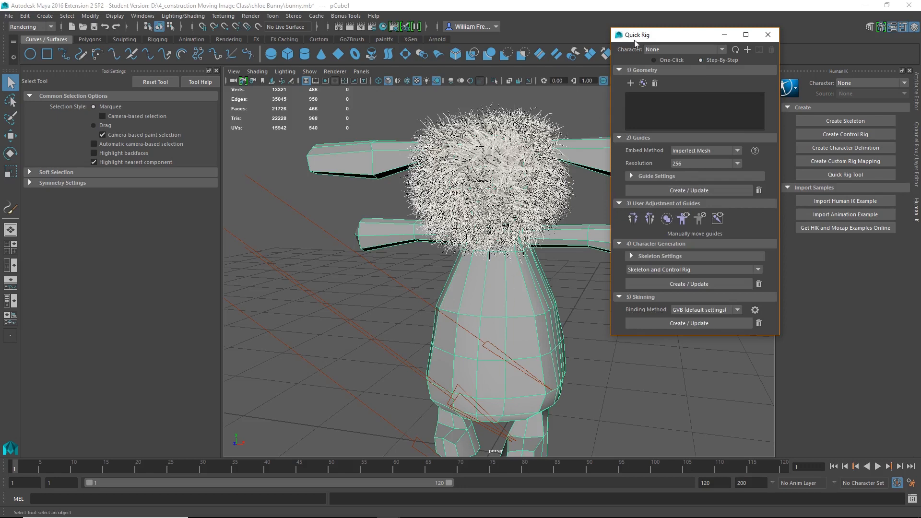
left_click(631, 83)
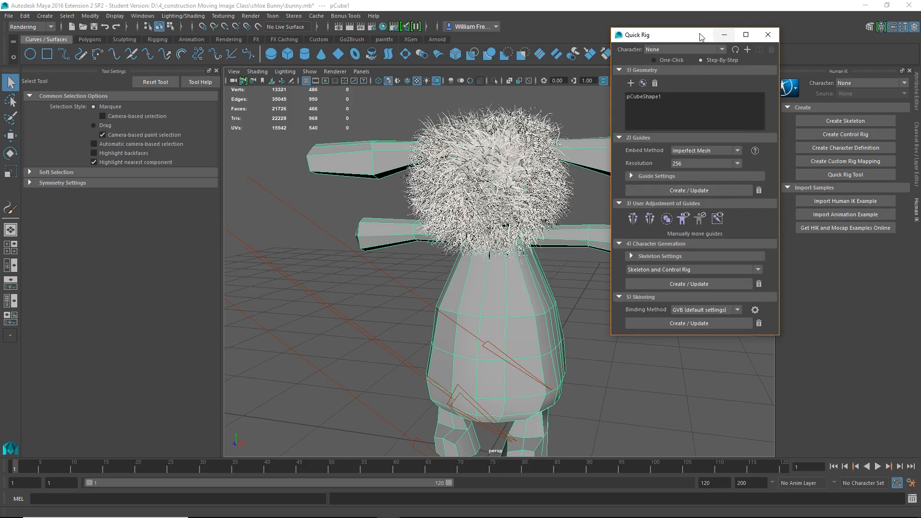
left_click_drag(701, 38, 766, 24)
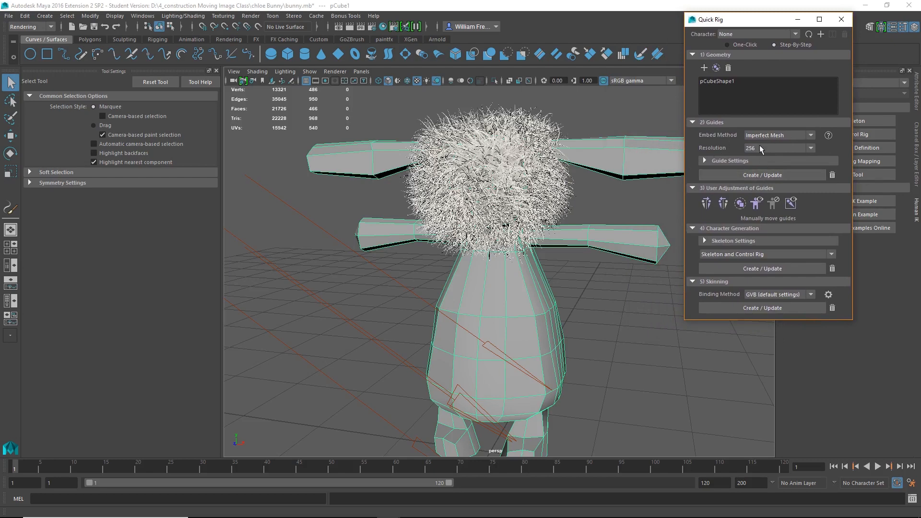
left_click(772, 175)
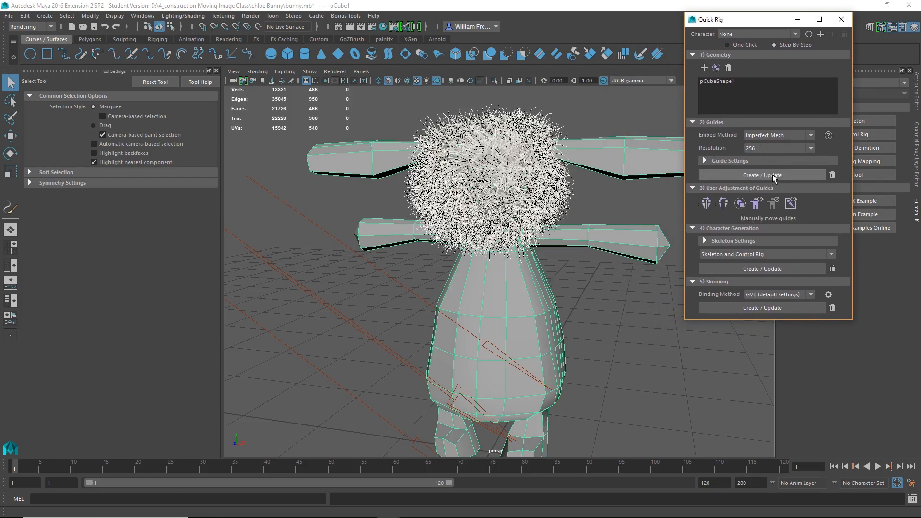
- Move the left knee guide down from the belly into the upper leg and mirror it to the right leg
left_click_drag(540, 310, 571, 273, "alt")
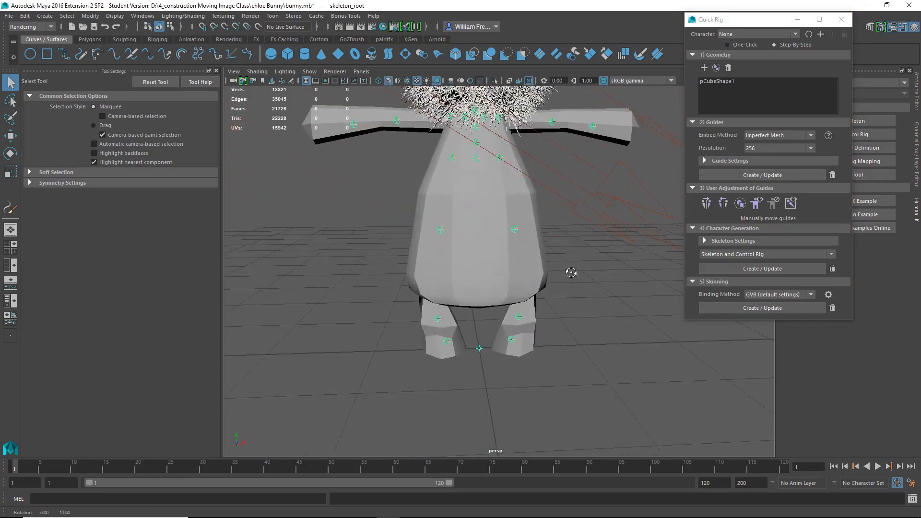
left_click(516, 231)
key("w")
left_click_drag(516, 180, 521, 253)
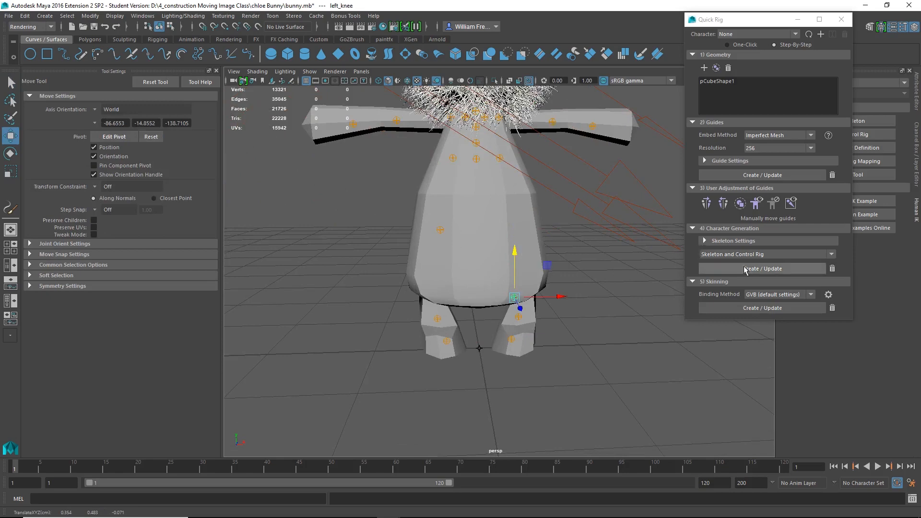
scroll(578, 282, "up", 6)
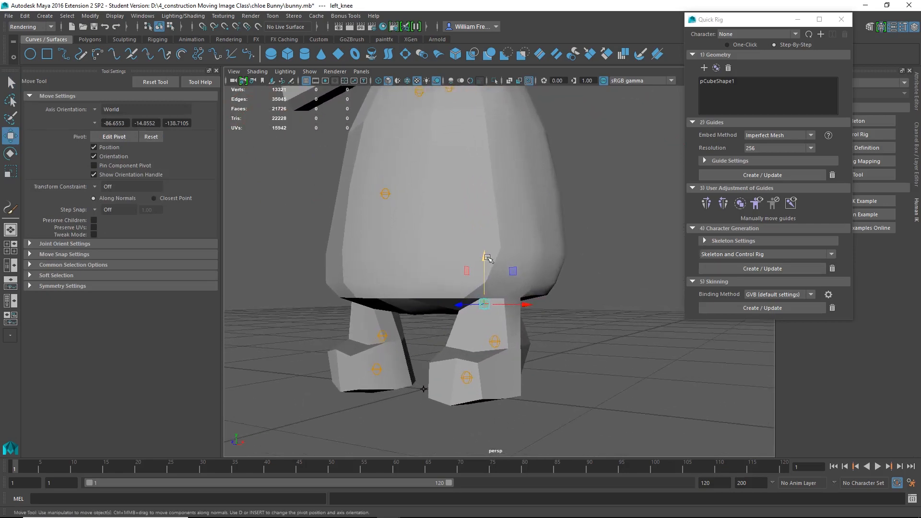
left_click_drag(487, 258, 494, 280)
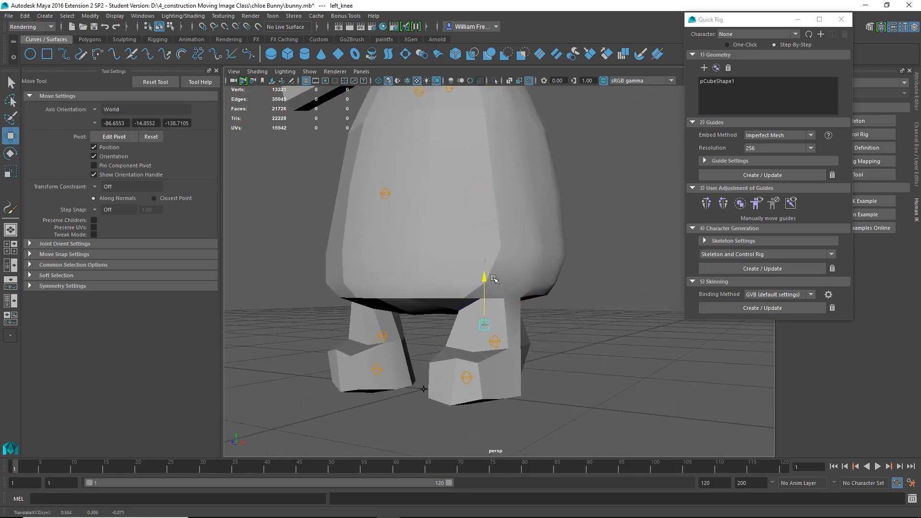
left_click(727, 204)
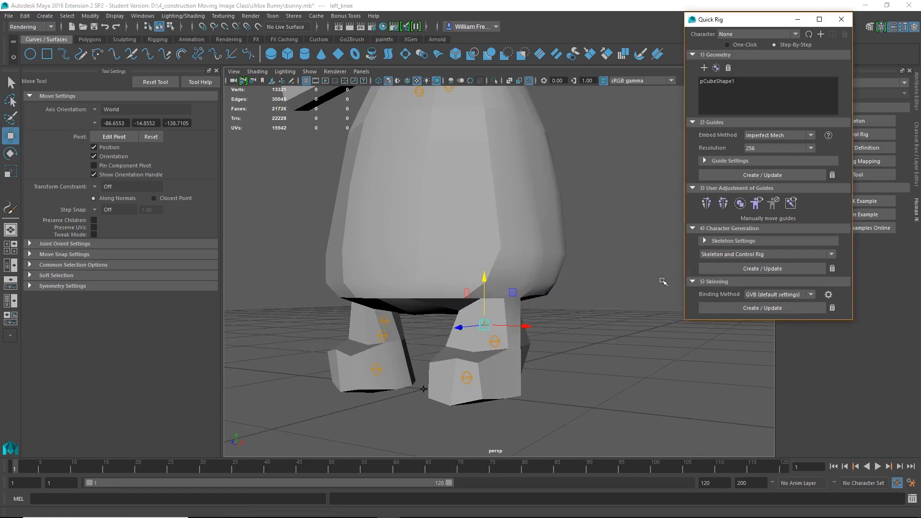
- Reposition the left ankle and left foot guides inside the bunny's foot and mirror them to the right leg
left_click_drag(571, 298, 452, 318, "alt")
left_click(444, 340)
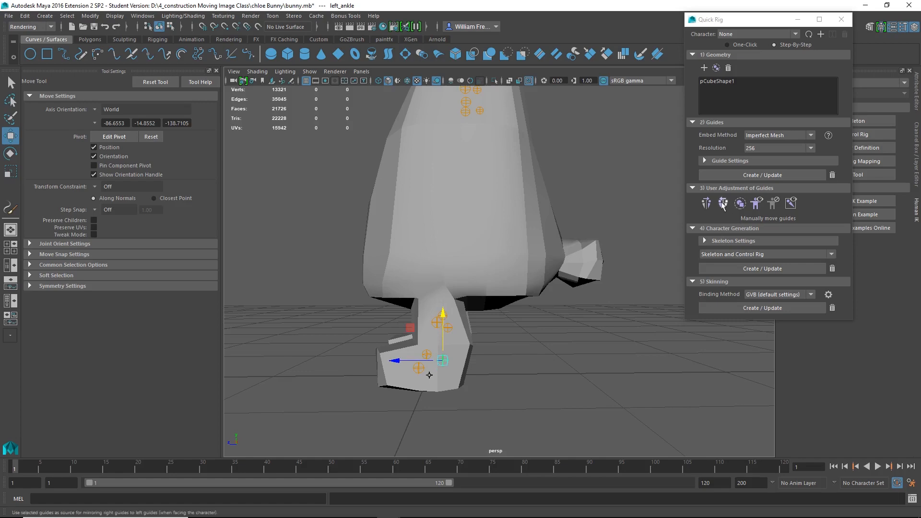
left_click_drag(433, 274, 535, 329, "alt")
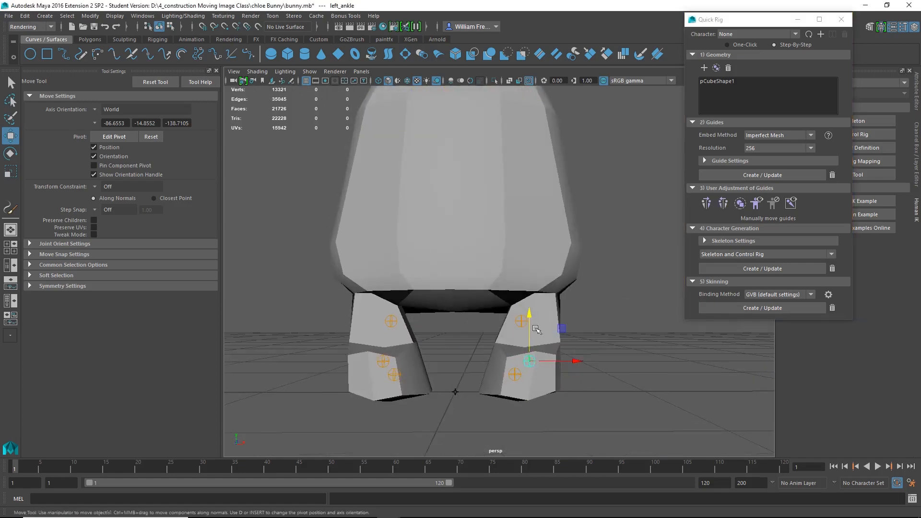
left_click(513, 376)
left_click_drag(560, 374, 563, 372)
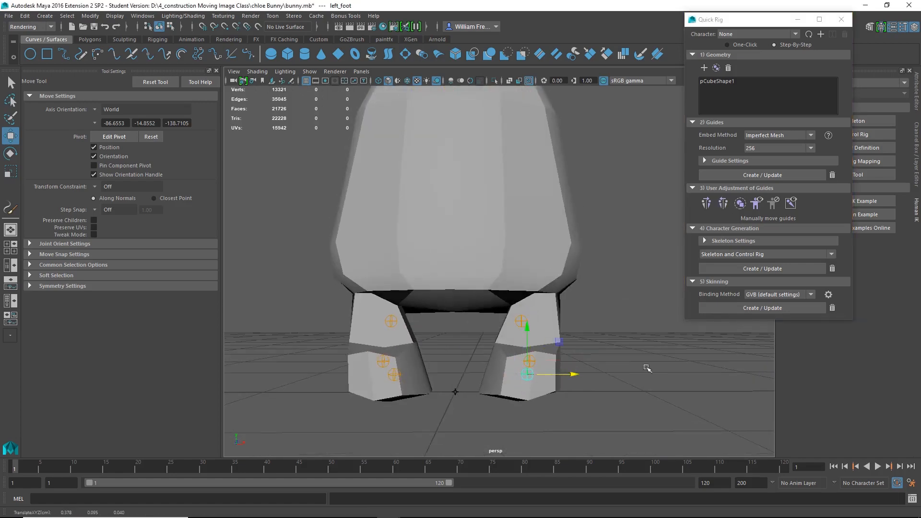
left_click(723, 207)
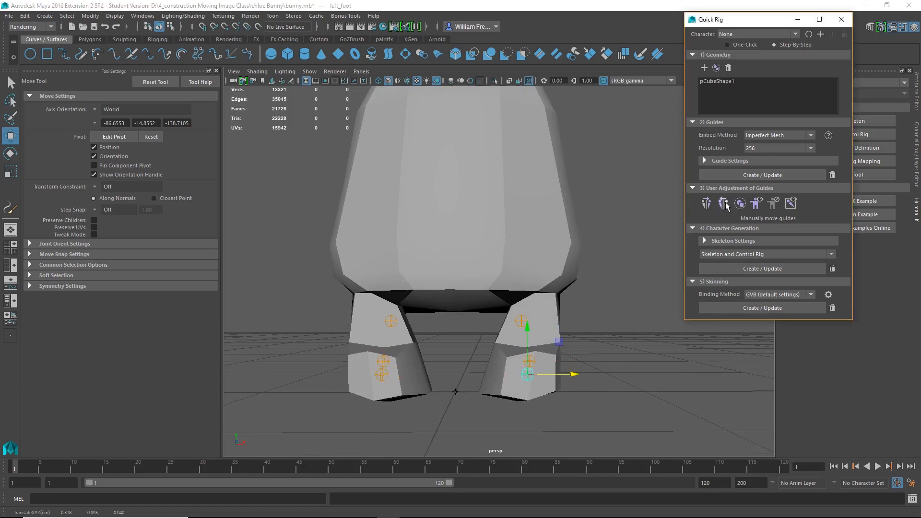
- Move the hips guide straight down from the upper torso to the lower belly, just above the legs
middle_click_drag(617, 240, 636, 378, "alt")
right_click_drag(635, 377, 591, 338, "alt")
middle_click_drag(593, 339, 540, 173, "alt")
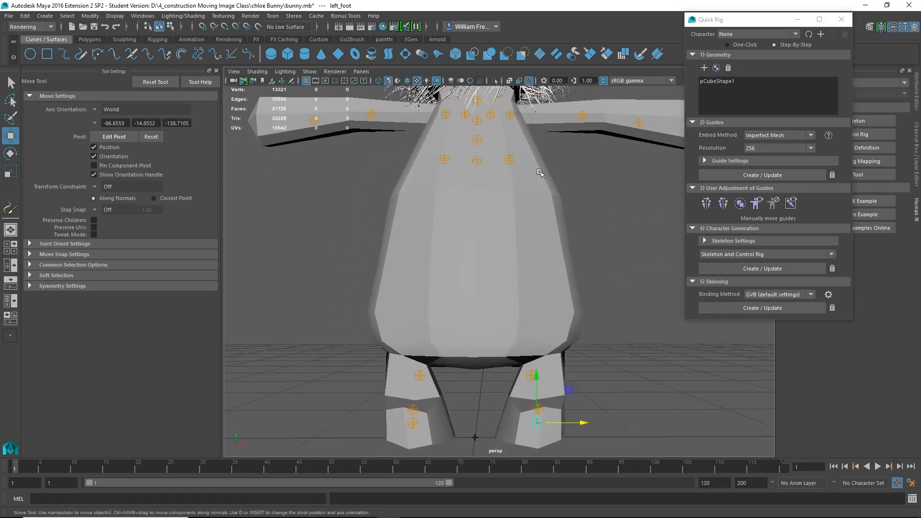
left_click(475, 161)
left_click_drag(476, 115, 476, 285)
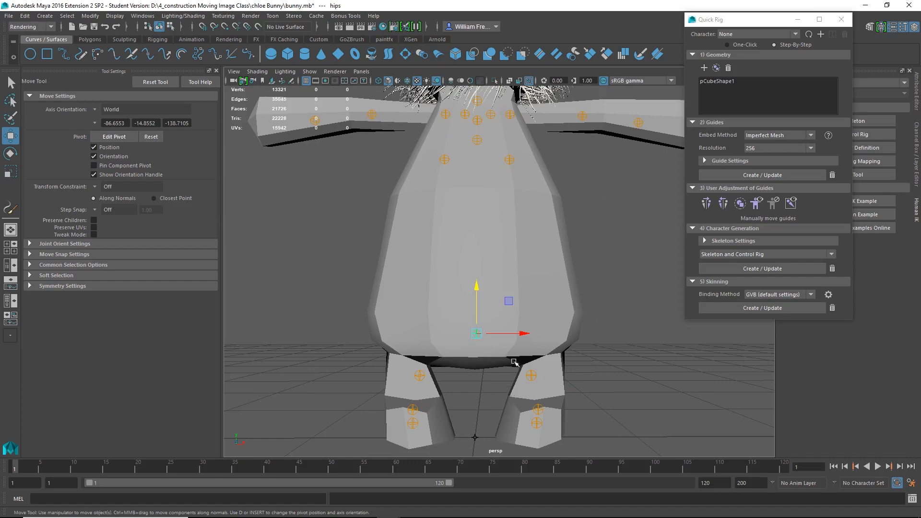
left_click_drag(519, 370, 487, 372, "alt")
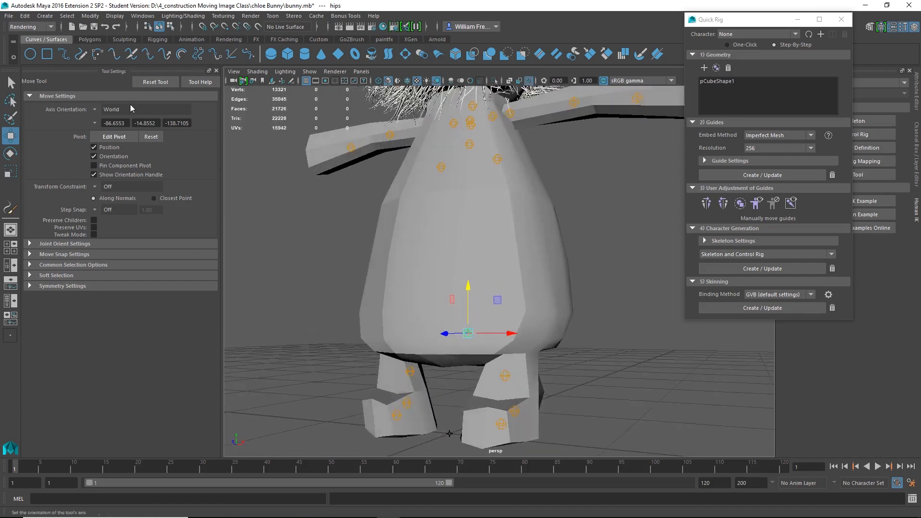
- Open the Hypergraph Hierarchy and examine where the selected hips guide sits among the skeleton guides
left_click(143, 16)
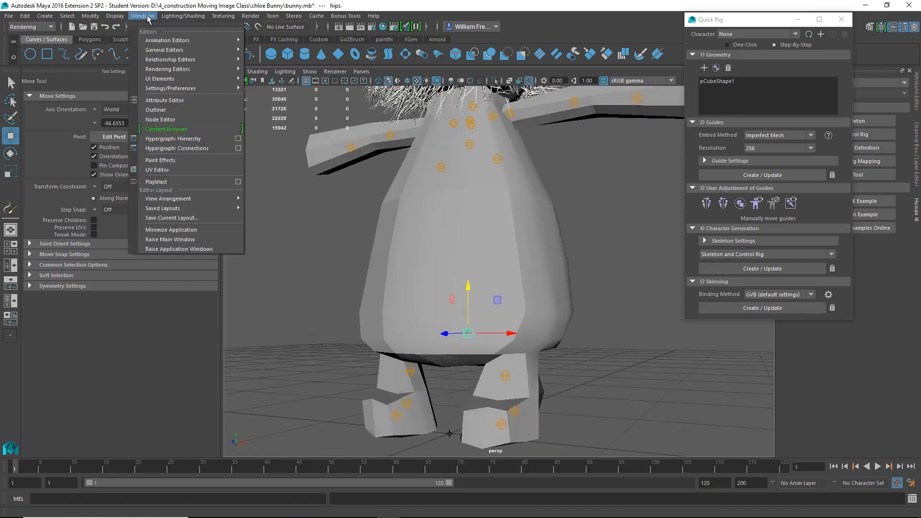
left_click(182, 138)
left_click_drag(411, 386, 280, 94)
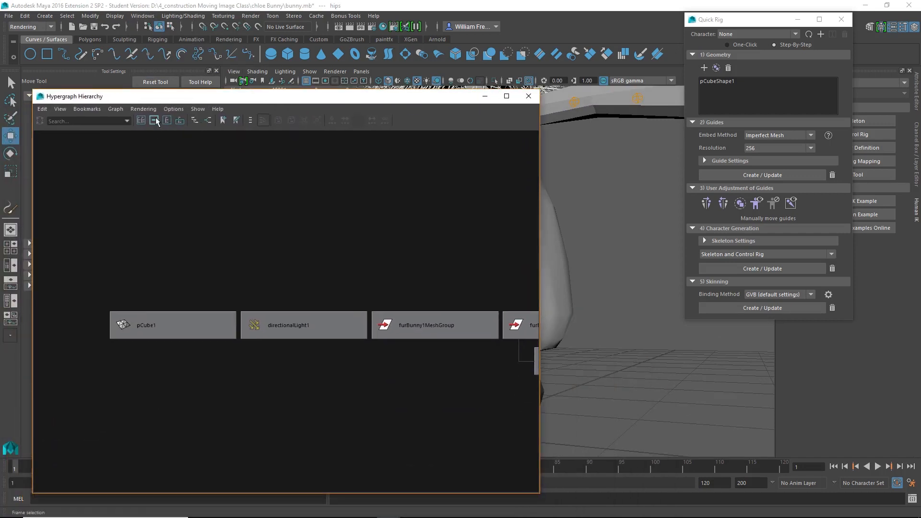
left_click(154, 120)
right_click_drag(356, 401, 115, 363, "alt")
right_click_drag(427, 367, 240, 317, "alt")
middle_click_drag(416, 207, 372, 274, "alt")
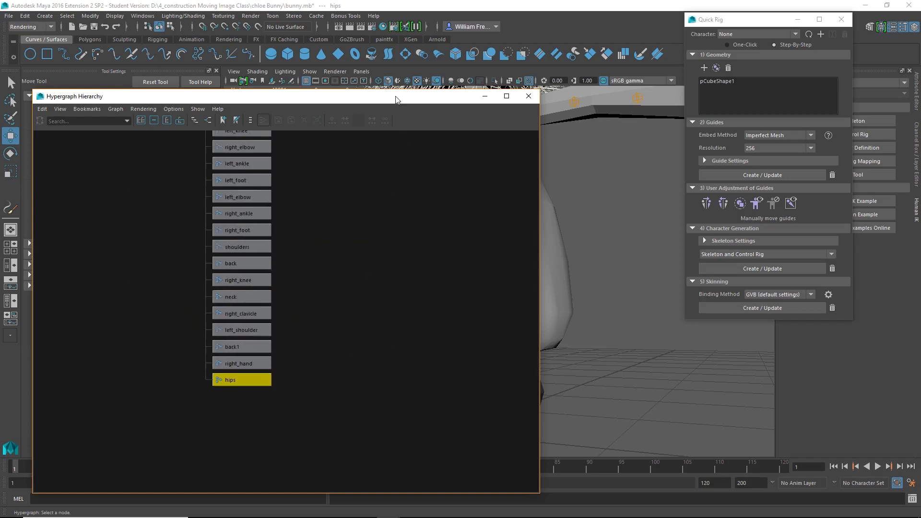
- Select the left thigh guide in the upper torso, locate it in the Hypergraph Hierarchy, and close the hierarchy window
left_click_drag(396, 99, 369, 310)
left_click(498, 160)
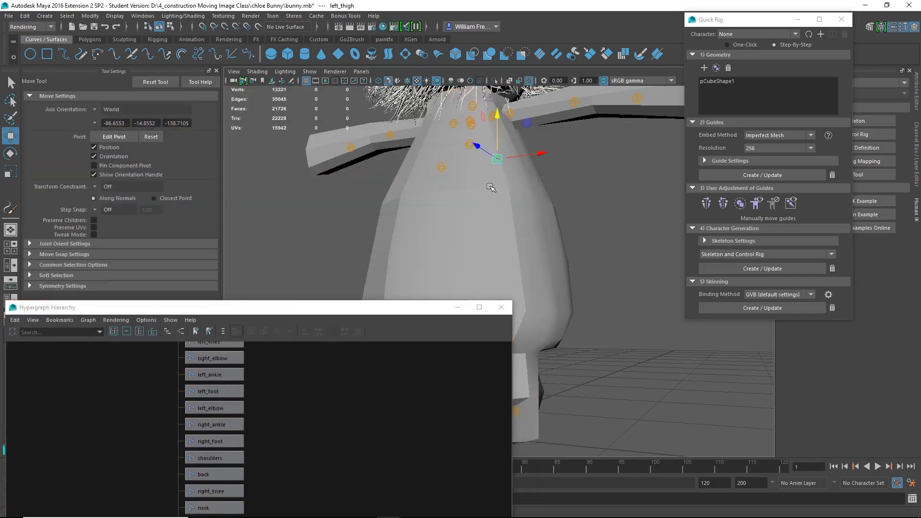
left_click(126, 333)
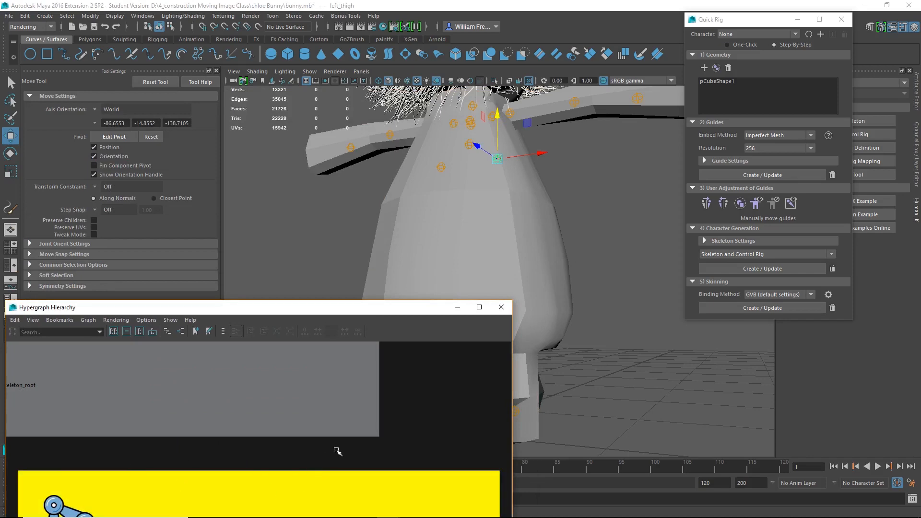
right_click_drag(336, 449, 254, 506, "alt")
middle_click_drag(385, 441, 383, 322, "alt")
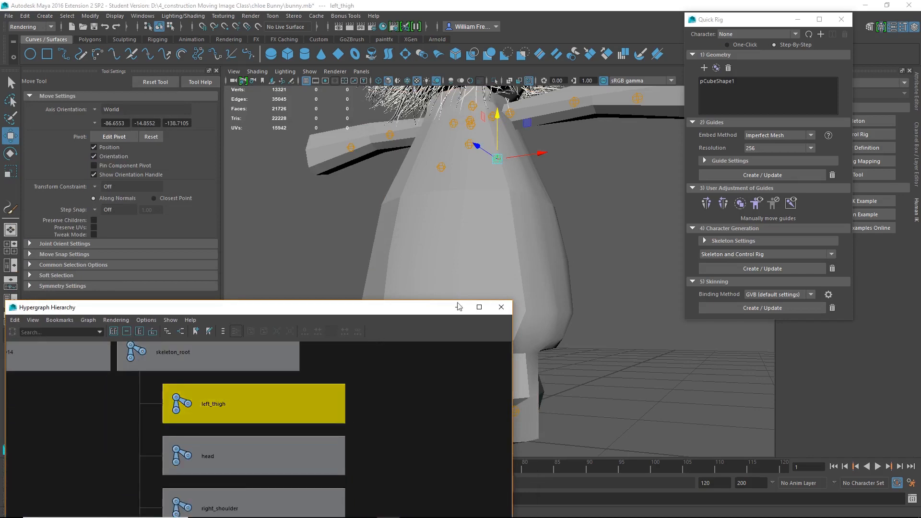
left_click(501, 307)
- Move the left thigh guide down to the lower belly above the left leg and mirror it to the right side
right_click_drag(464, 272, 504, 308, "alt")
left_click_drag(568, 279, 528, 261, "alt")
middle_click_drag(533, 271, 544, 255, "alt")
left_click_drag(545, 255, 525, 268, "alt")
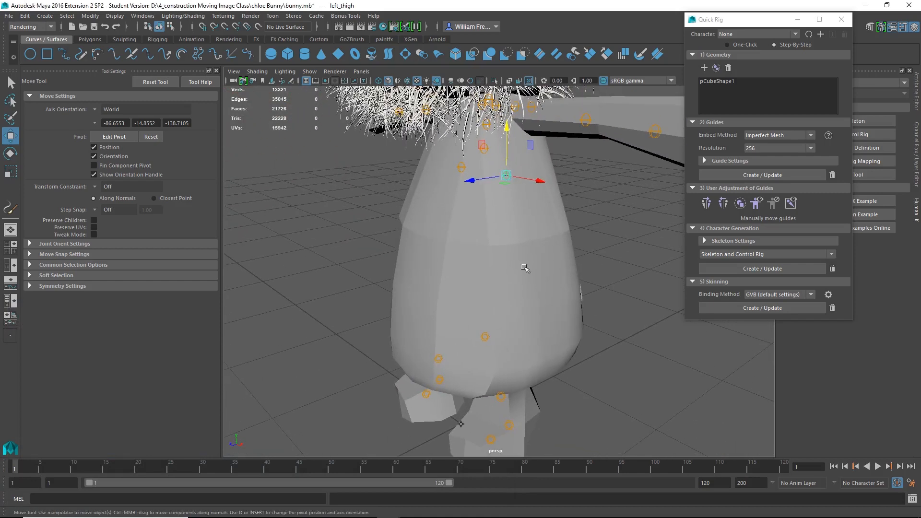
left_click_drag(510, 128, 559, 291)
left_click_drag(581, 343, 607, 343)
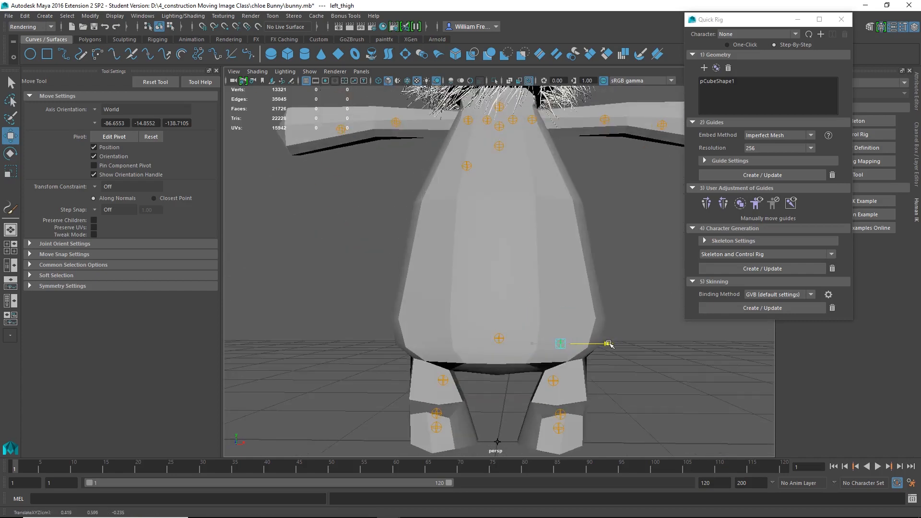
left_click(724, 204)
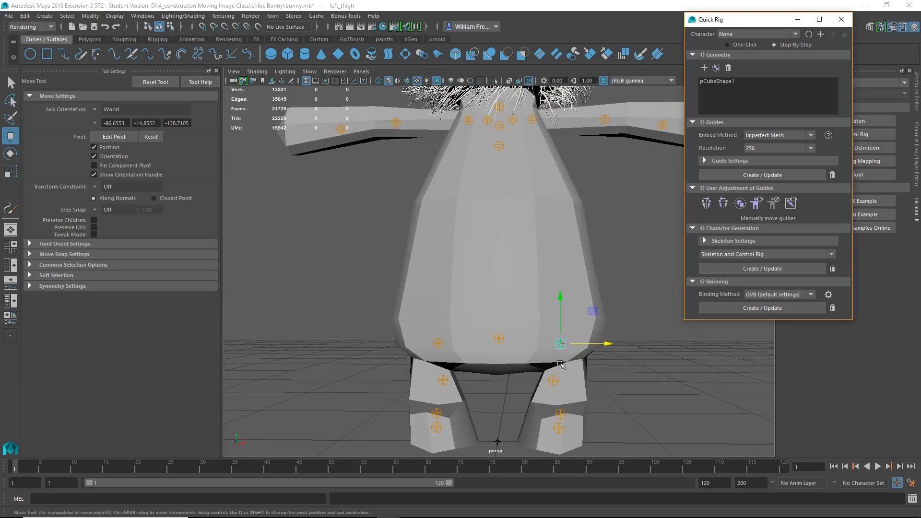
- Space the back and back1 guides down the torso's centre line and lower the shoulders guide to arm level
middle_click_drag(575, 193, 554, 275, "alt")
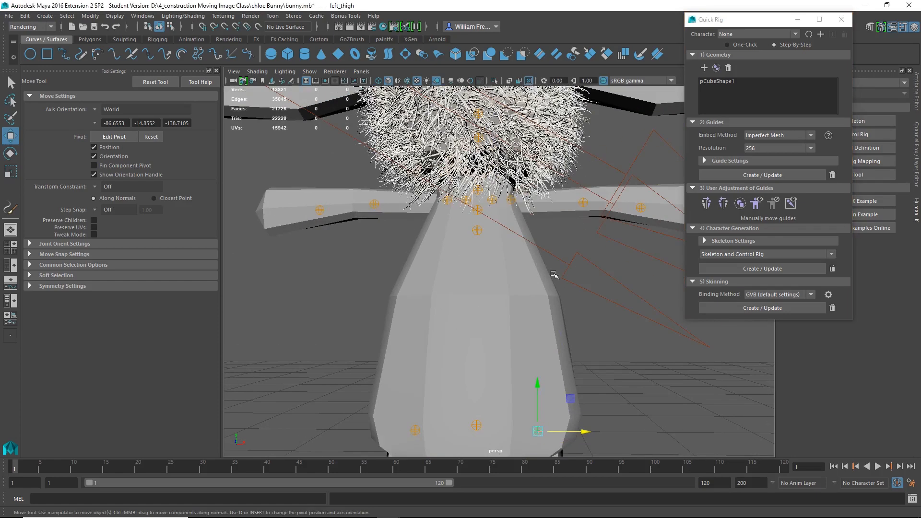
left_click(478, 231)
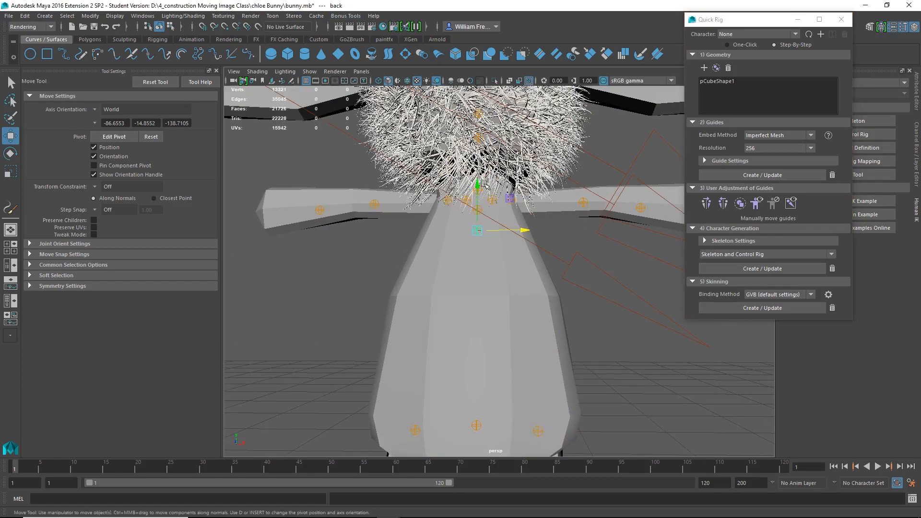
left_click_drag(478, 188, 479, 331)
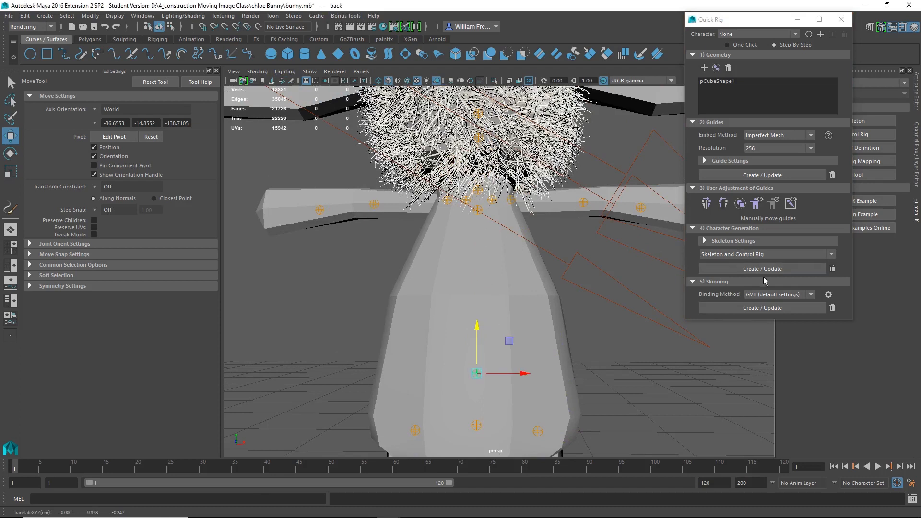
left_click(481, 214)
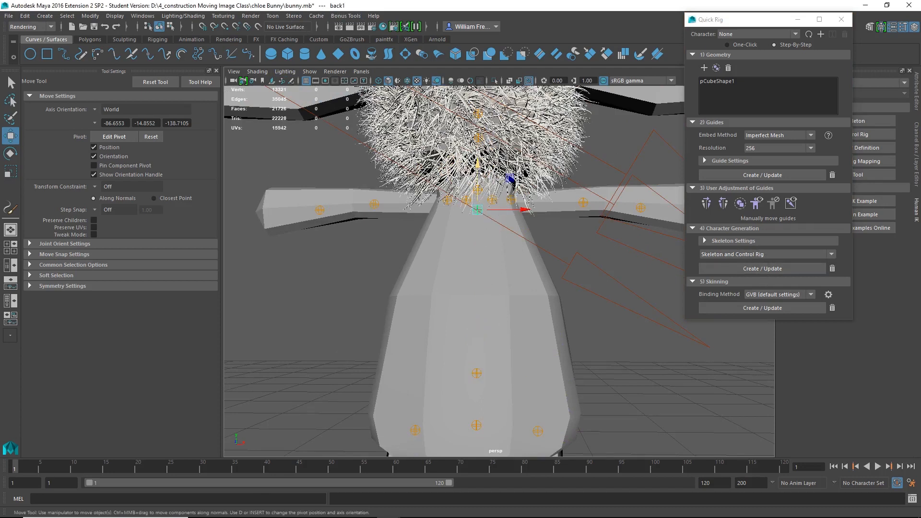
left_click_drag(478, 164, 490, 259)
left_click(479, 195)
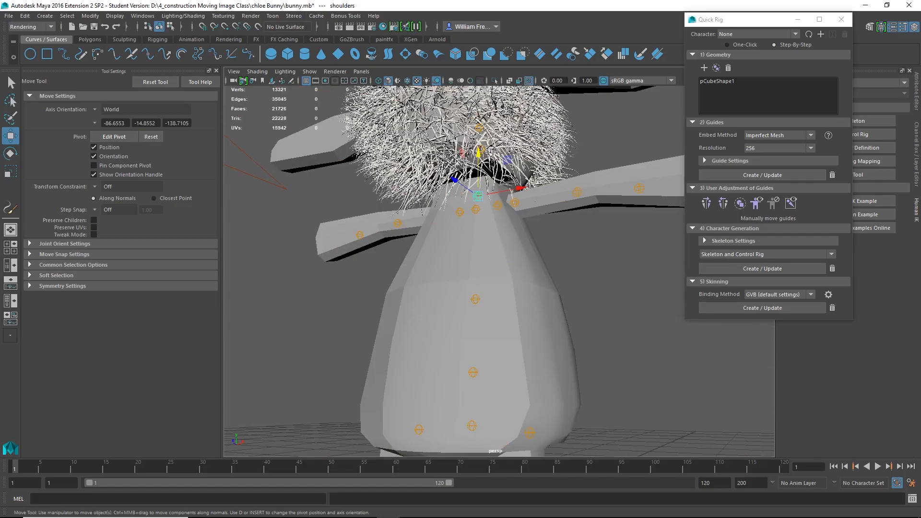
left_click_drag(479, 196, 514, 232, "alt")
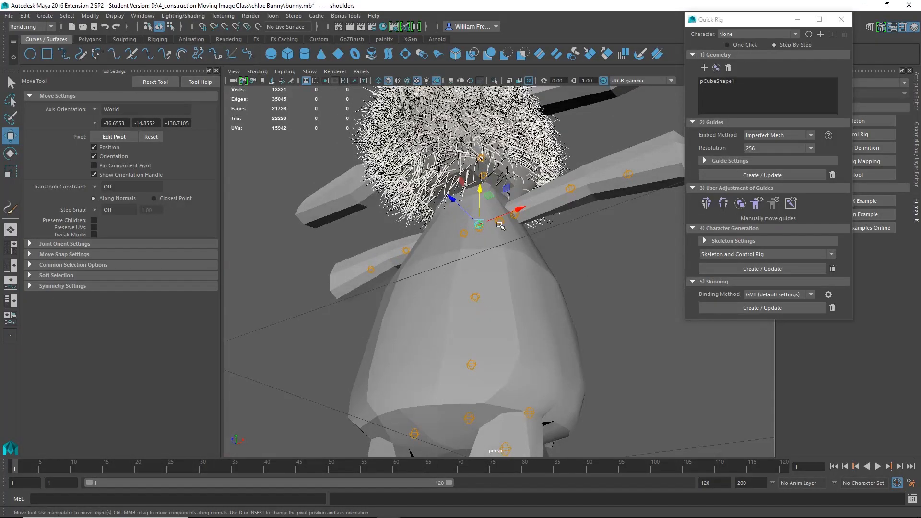
- Reposition the left clavicle guide inside the upper chest beside the neck and mirror it to the right side
left_click(499, 222)
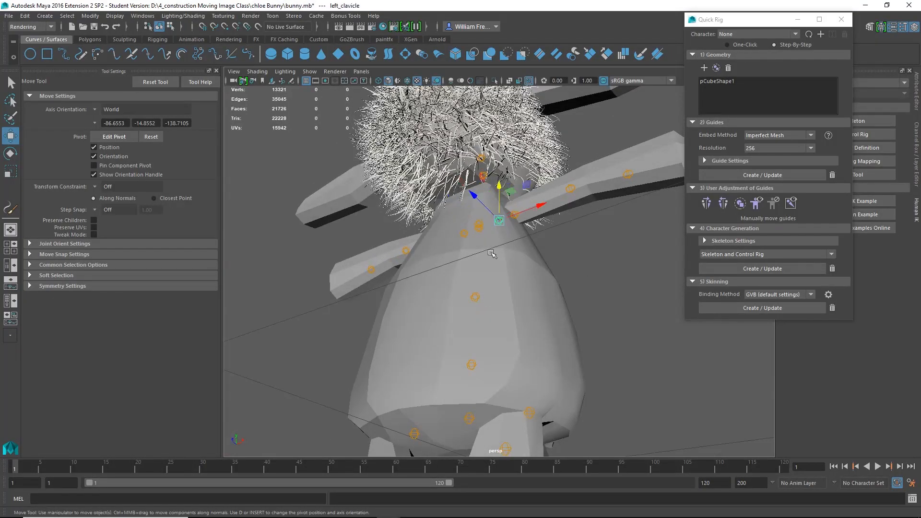
left_click_drag(491, 253, 460, 237, "alt")
left_click_drag(465, 199, 459, 446, "alt")
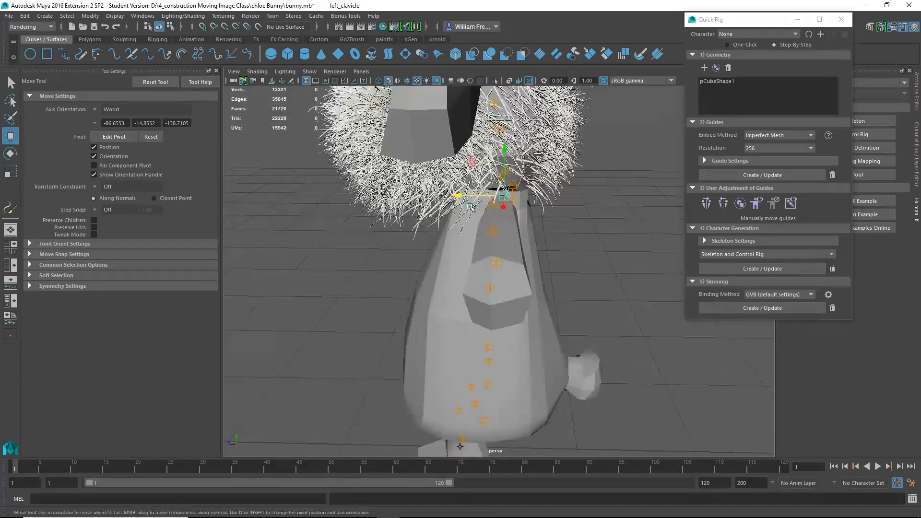
left_click_drag(453, 234, 503, 241, "alt")
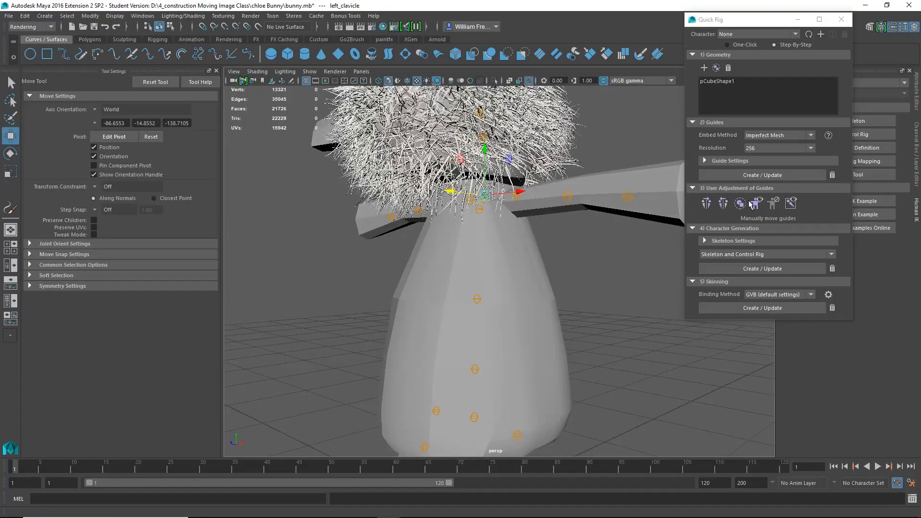
left_click(723, 204)
left_click_drag(523, 202, 542, 198, "alt")
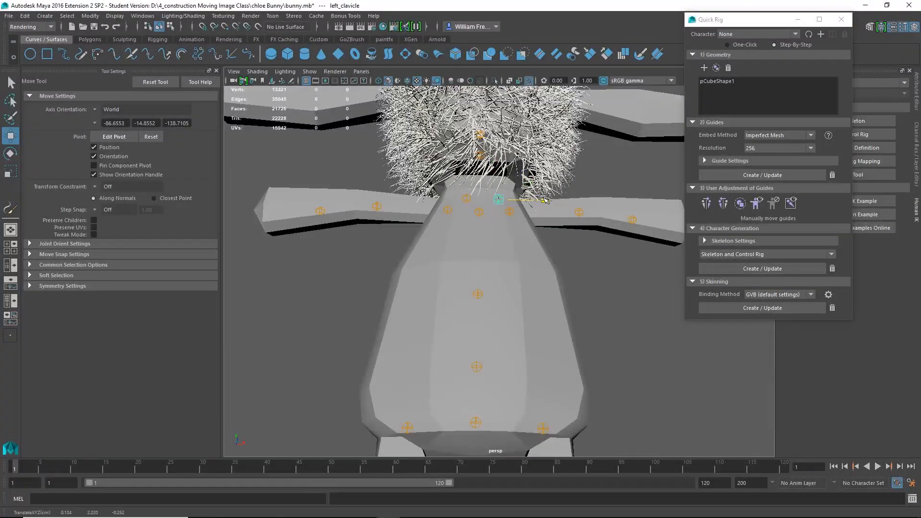
left_click_drag(480, 245, 456, 206, "alt")
- Reposition the left shoulder guide inside the base of the left arm and mirror it to the right arm
left_click(512, 201)
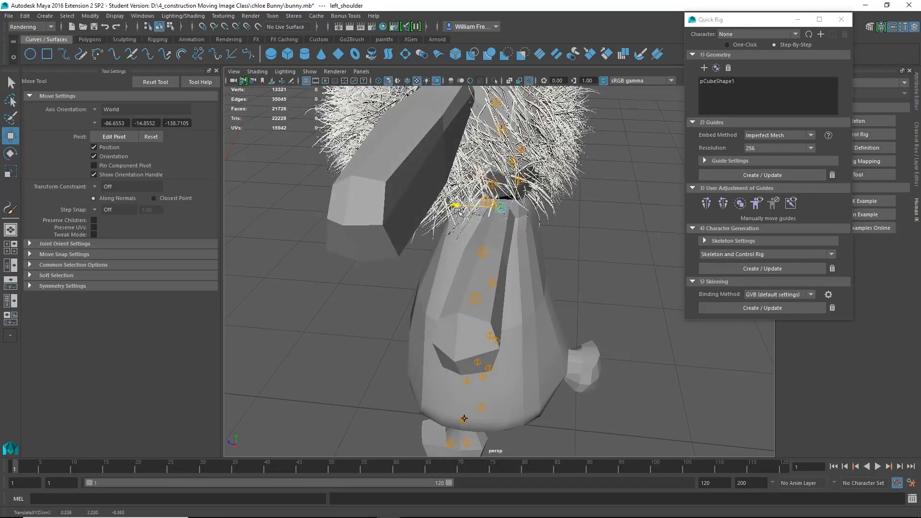
left_click_drag(500, 243, 434, 195, "alt")
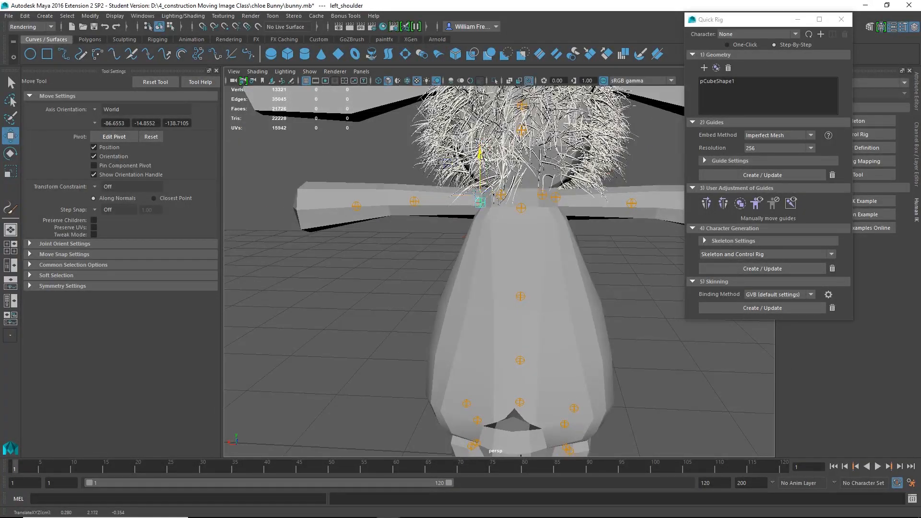
left_click(722, 204)
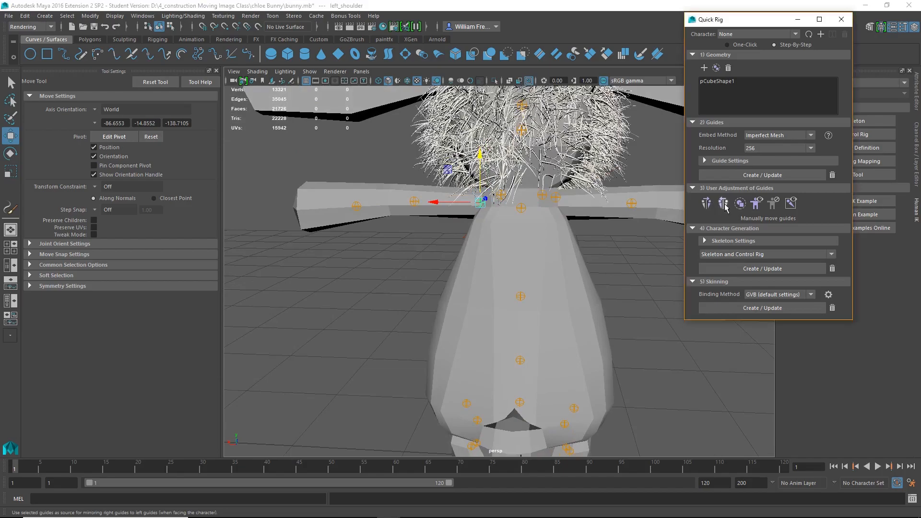
- Move the left hand guide outward to the end of the left arm and mirror it to the right arm
left_click_drag(490, 231, 652, 205, "alt")
left_click(587, 203)
mouse_move(642, 236)
left_mouse_down("alt")
mouse_move(557, 265)
mouse_move(594, 288)
mouse_move(625, 230)
left_mouse_up("alt")
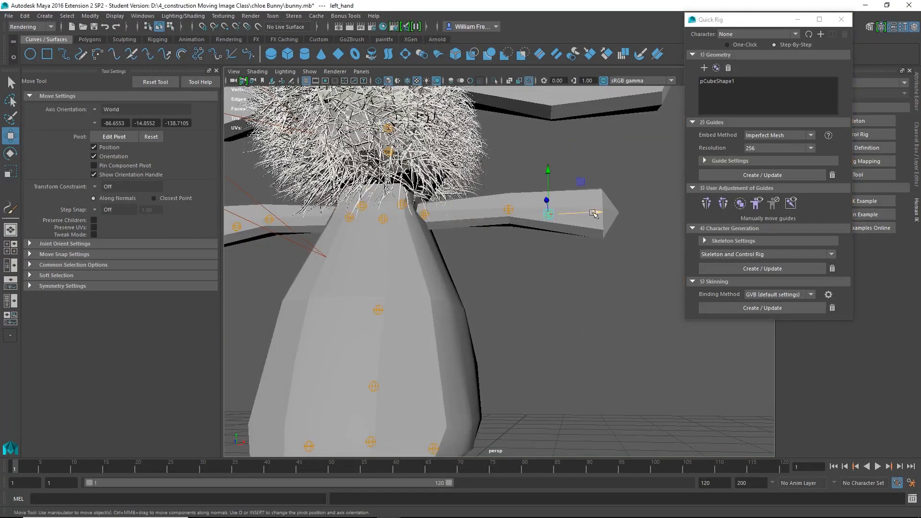
left_click(597, 211)
left_click_drag(649, 207, 547, 247, "alt")
left_click(723, 204)
- Lower the neck guide to the base of the furry head, just above the shoulders guide
right_click_drag(547, 246, 476, 246, "alt")
left_click_drag(476, 244, 522, 171, "alt")
left_click(526, 178)
left_click_drag(537, 234, 461, 273, "alt")
left_click_drag(427, 139, 433, 164)
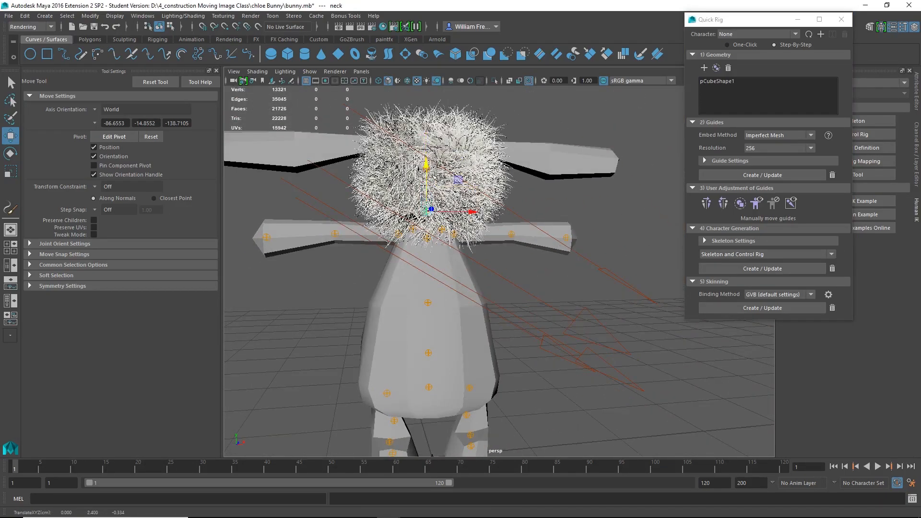
- Select the head guide and lower it closer to the neck guide inside the furry head
left_click_drag(458, 416, 501, 399, "alt")
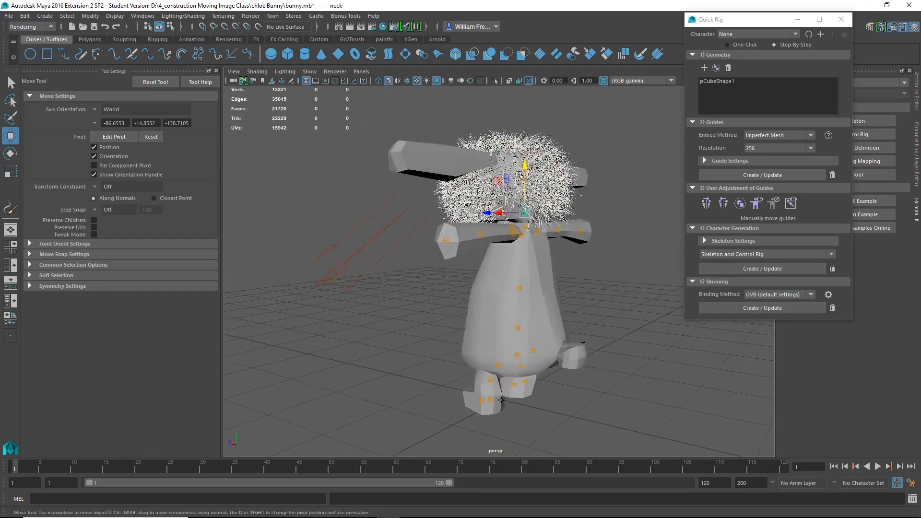
left_click(501, 400)
left_click(522, 175)
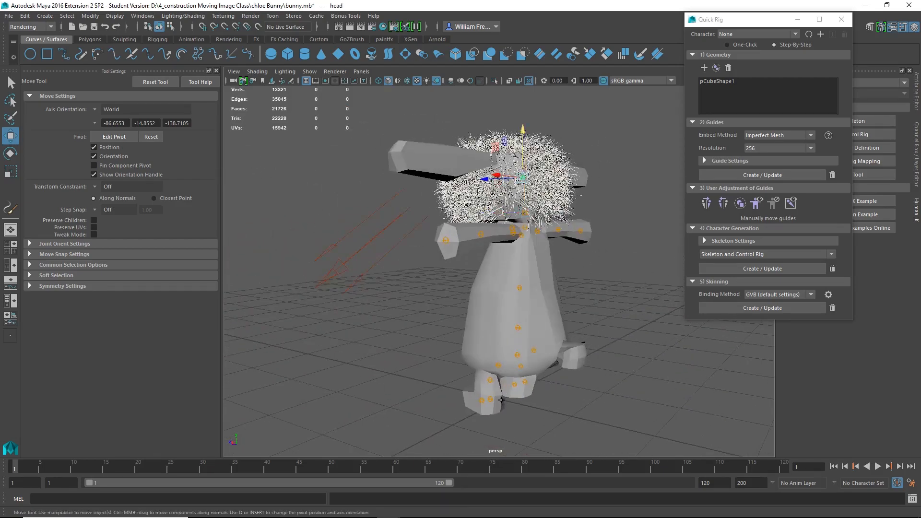
left_click_drag(523, 154, 463, 392, "alt")
left_click_drag(514, 216, 523, 201, "alt")
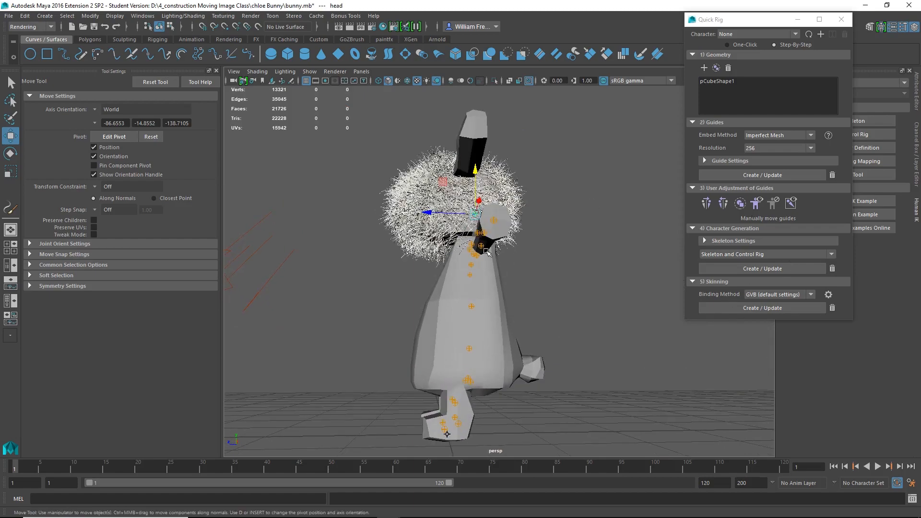
left_click_drag(487, 252, 552, 298, "alt")
scroll(551, 306, "down", 3)
middle_click_drag(606, 301, 600, 214, "alt")
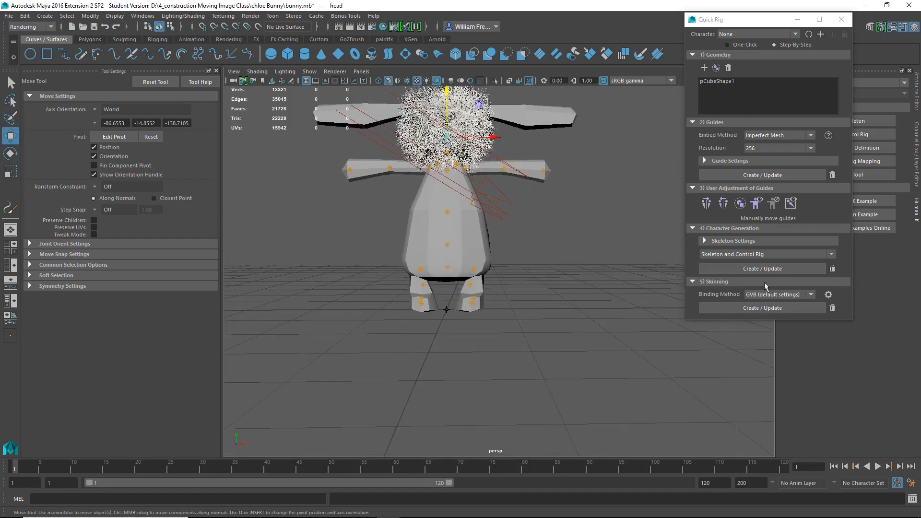
- Generate the character's Skeleton and Control Rig from the adjusted guides
left_click(777, 269)
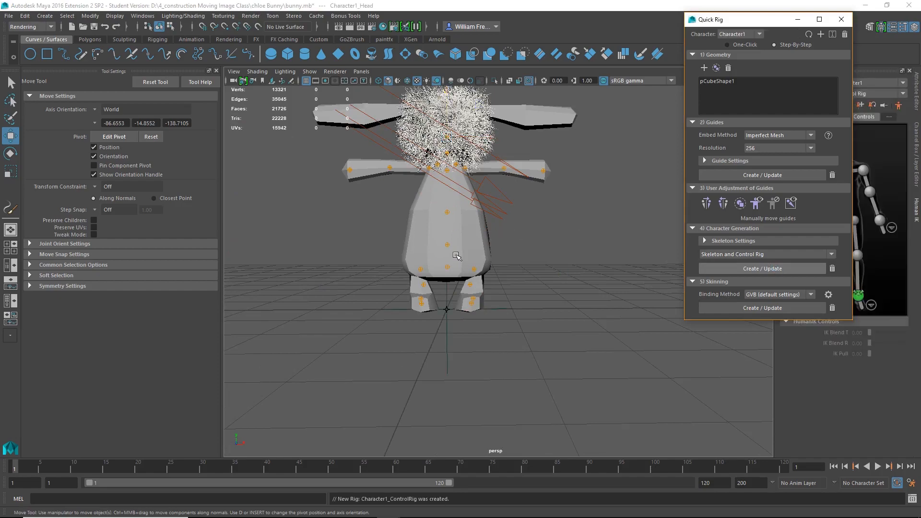
left_click_drag(579, 253, 463, 267, "alt")
left_click_drag(563, 205, 633, 300, "alt")
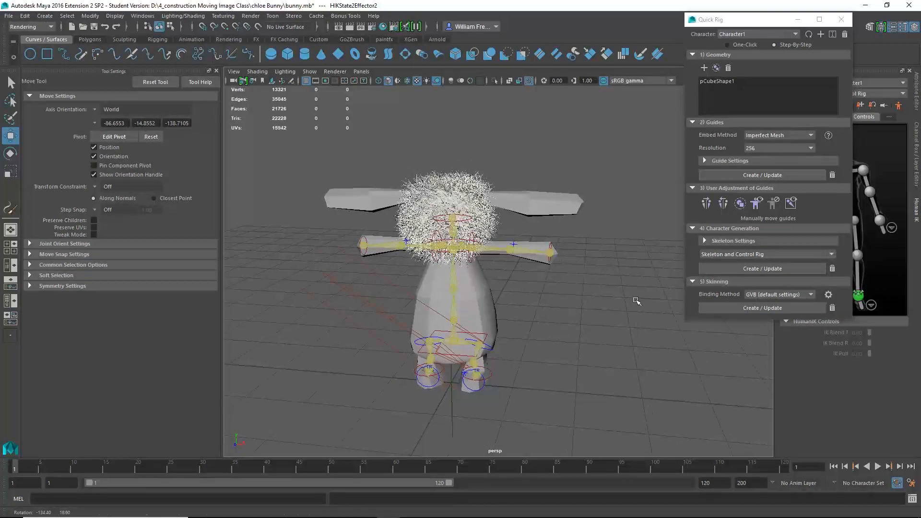
- Bind the bunny mesh to the skeleton using the GVB (default settings) binding method
left_click(769, 309)
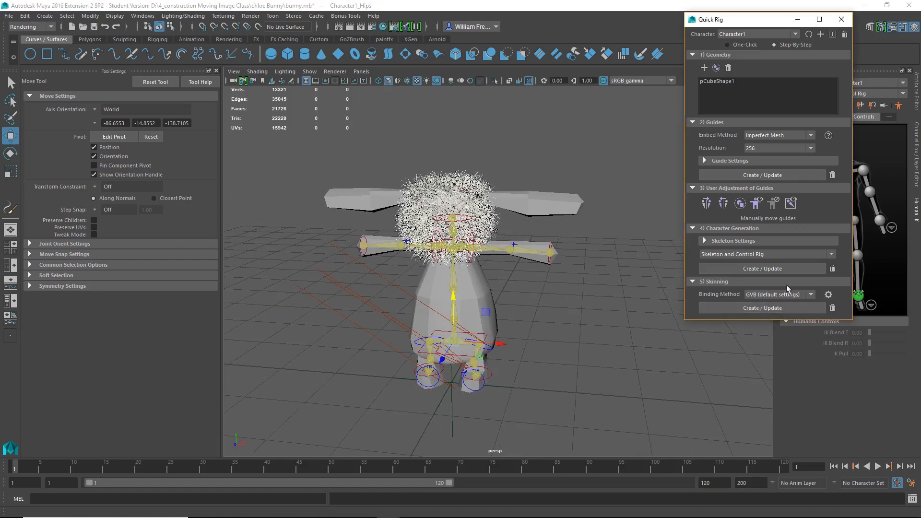
left_click_drag(602, 341, 581, 327, "alt")
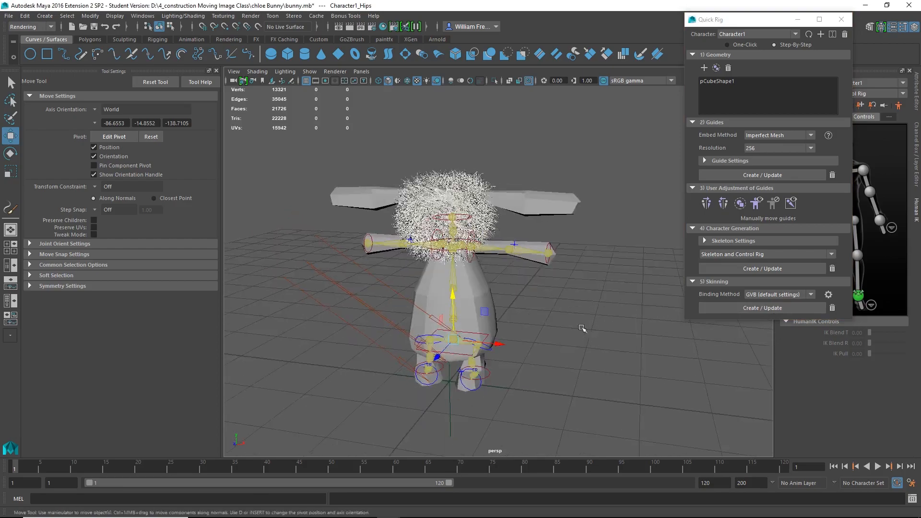
right_click_drag(581, 327, 660, 329, "alt")
left_click_drag(661, 329, 470, 274, "alt")
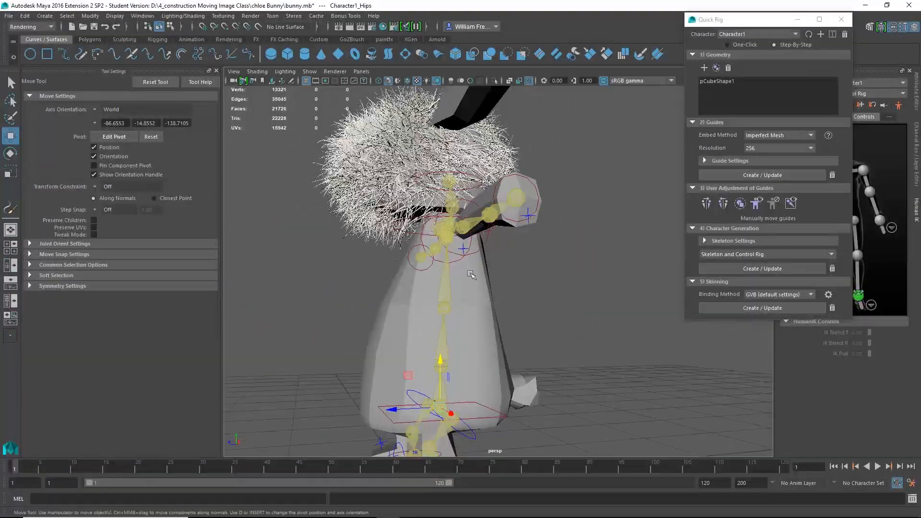
- Try moving the upper-body and head effectors of the control rig to test the skin deformation
left_click(421, 221)
left_click_drag(441, 184, 445, 186)
left_click_drag(446, 218, 472, 198)
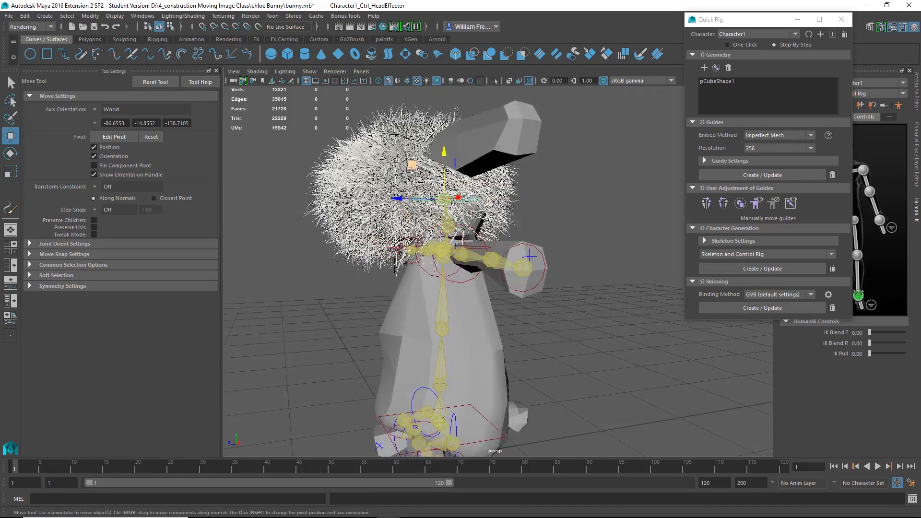
- Try rotating the head effector in several directions to test the fur and ears, and undo the head rotation
key("e")
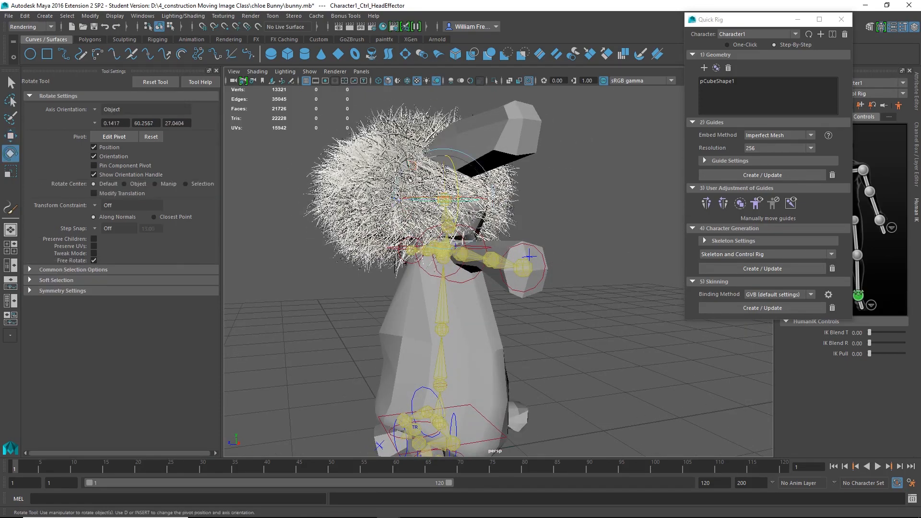
mouse_move(407, 177)
left_mouse_down()
mouse_move(428, 157)
mouse_move(395, 189)
left_mouse_up()
left_click_drag(436, 158, 411, 175)
left_click_drag(516, 314, 599, 325, "alt")
right_click_drag(598, 325, 423, 330, "alt")
left_click_drag(423, 331, 334, 339, "alt")
right_click_drag(334, 338, 473, 338, "alt")
left_click_drag(472, 339, 540, 332, "alt")
mouse_move(431, 162)
left_mouse_down()
mouse_move(444, 177)
mouse_move(419, 160)
left_mouse_up()
left_click_drag(504, 292, 577, 290, "alt")
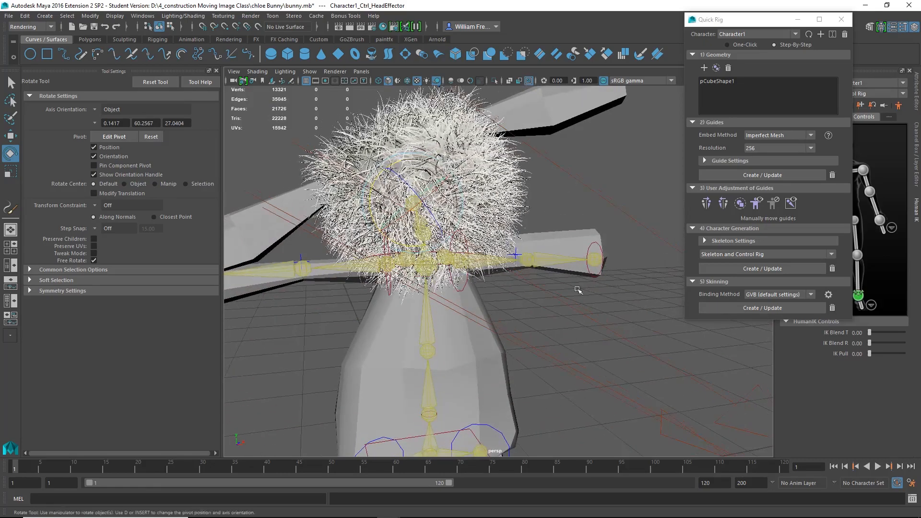
right_click_drag(578, 290, 367, 282, "alt")
left_click_drag(486, 280, 463, 298, "alt")
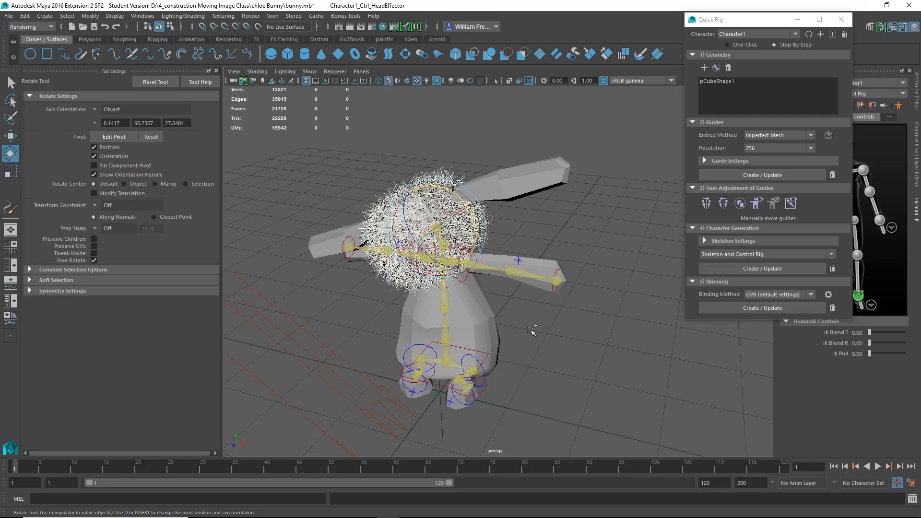
key("ctrl+z")
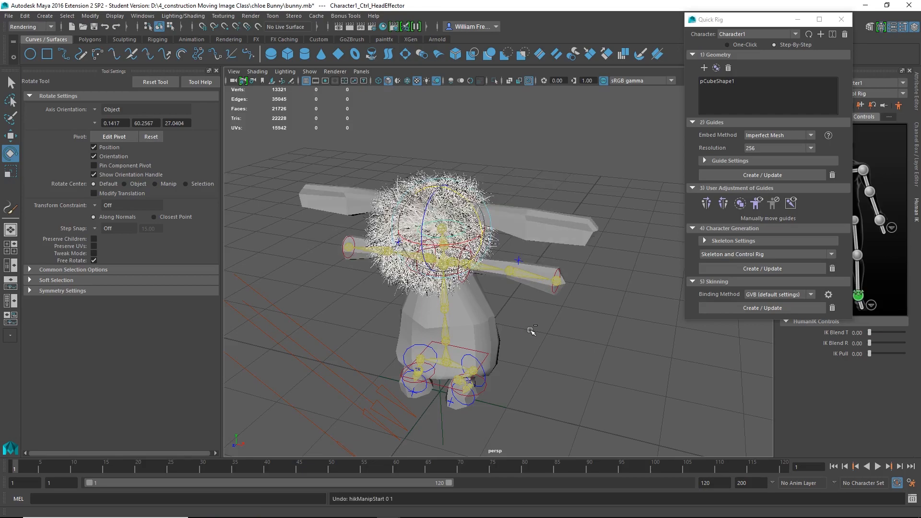
- Undo the rig tests, skinning and control rig generation, going back to the Quick Rig guides
key("ctrl+z")
key("ctrl+z")
mouse_move(505, 321)
left_mouse_down("alt")
mouse_move(487, 318)
mouse_move(522, 323)
left_mouse_up("alt")
right_click_drag(563, 323, 550, 323, "alt")
left_click_drag(550, 323, 528, 317, "alt")
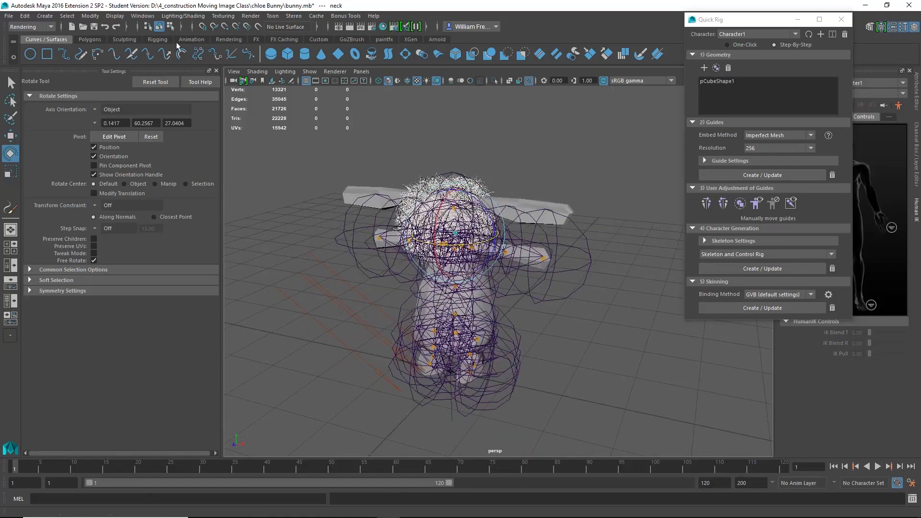
- Open the Hypergraph Hierarchy and delete all construction history in the scene
left_click(144, 16)
left_click(180, 139)
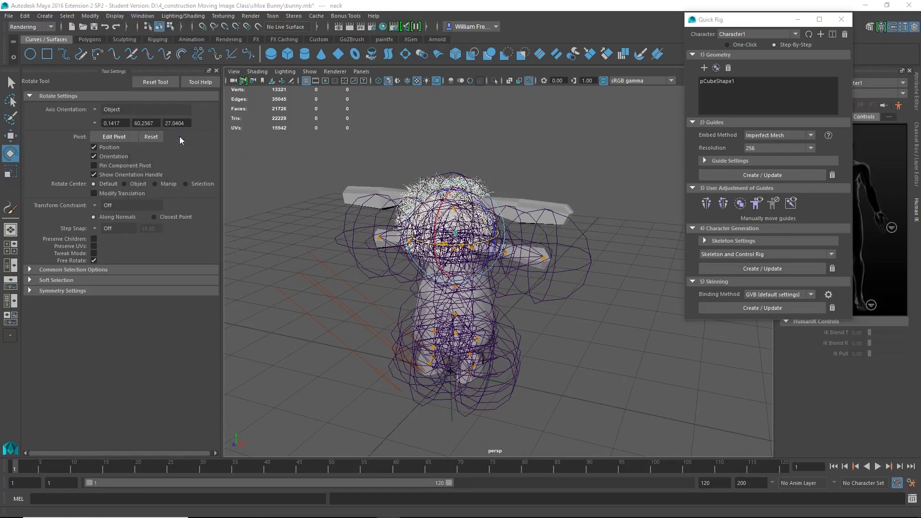
left_click(44, 16)
left_click(45, 16)
left_click(24, 15)
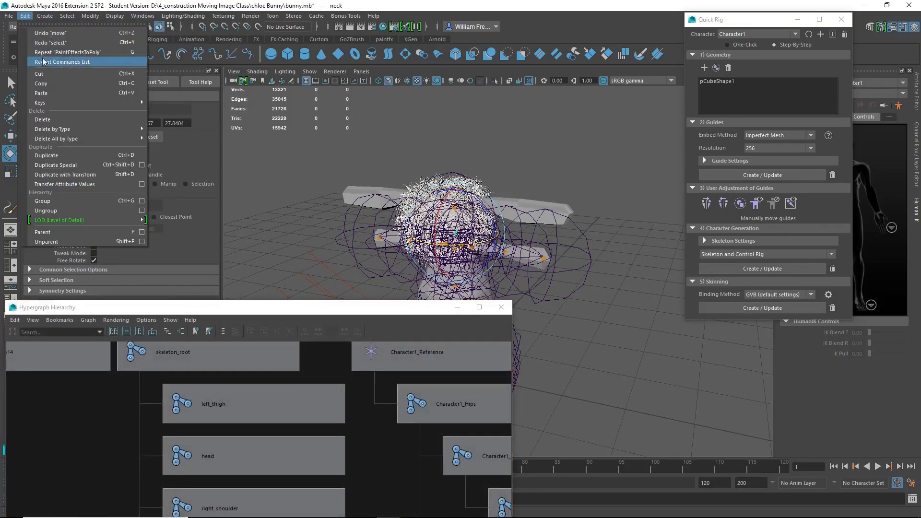
mouse_move(80, 130)
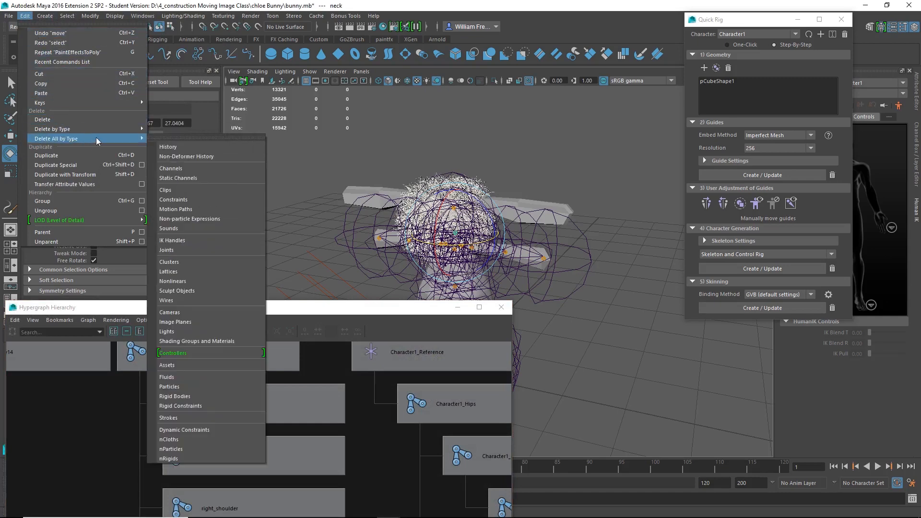
left_click(166, 146)
- Delete the skeleton_root and Character1_Reference hierarchies in the Hypergraph, and close it
right_click_drag(376, 437, 227, 427, "alt")
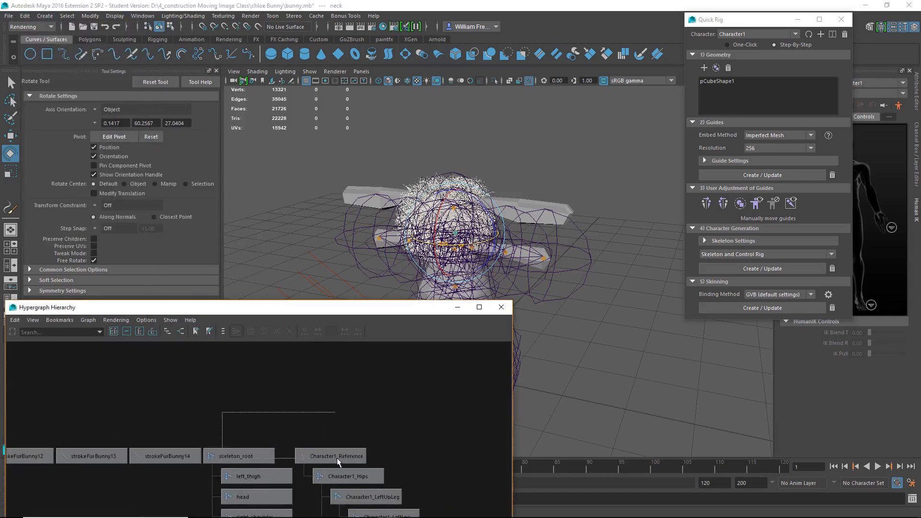
left_click_drag(338, 458, 349, 453)
key("Delete")
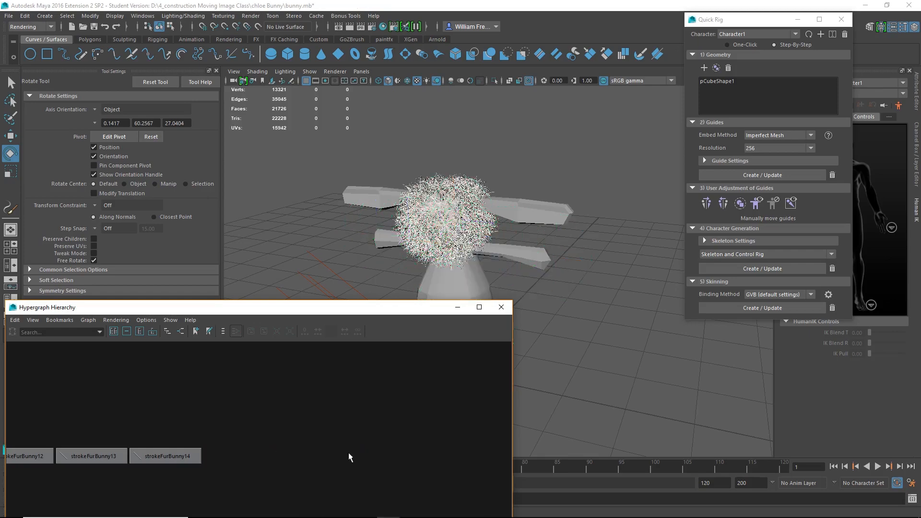
left_click(501, 307)
- Select the bunny's body mesh, switch to the Modeling menu set and apply Smooth to the mesh
left_click_drag(624, 217, 531, 304, "alt")
left_click(489, 304)
scroll(486, 275, "up", 3)
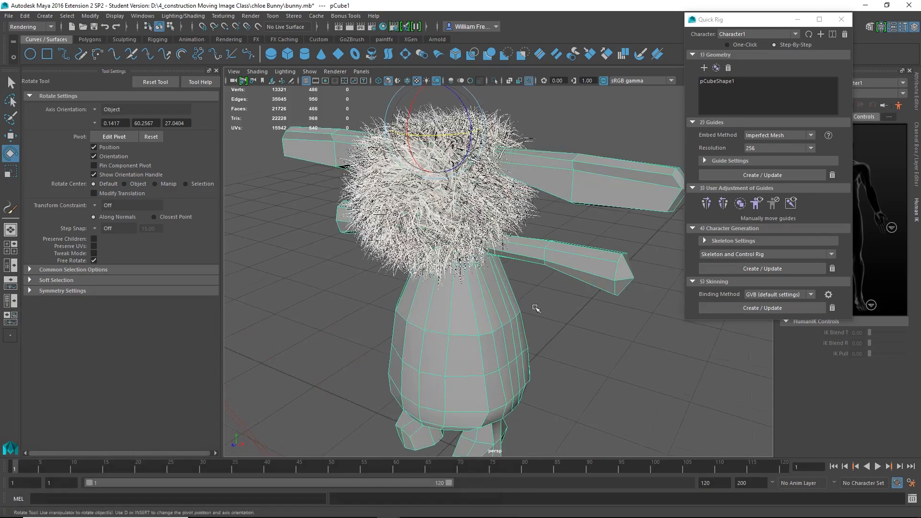
scroll(551, 304, "up", 5)
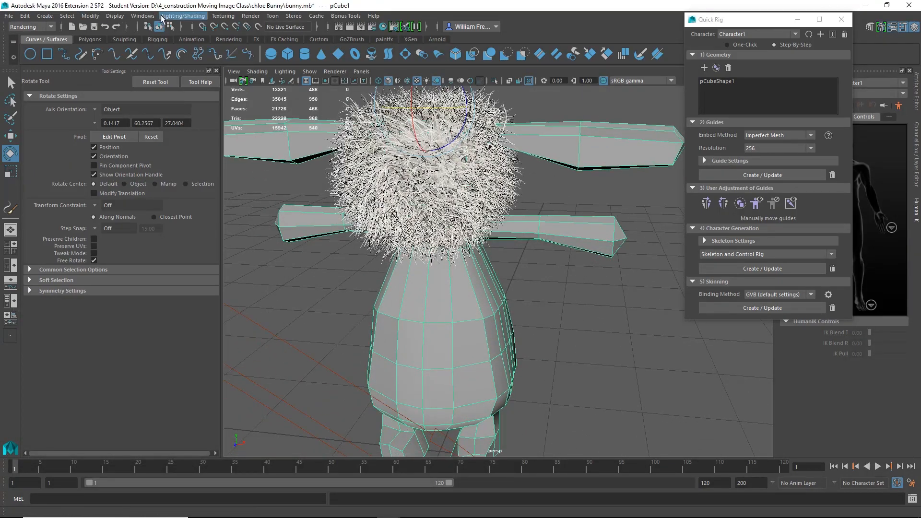
left_click(34, 25)
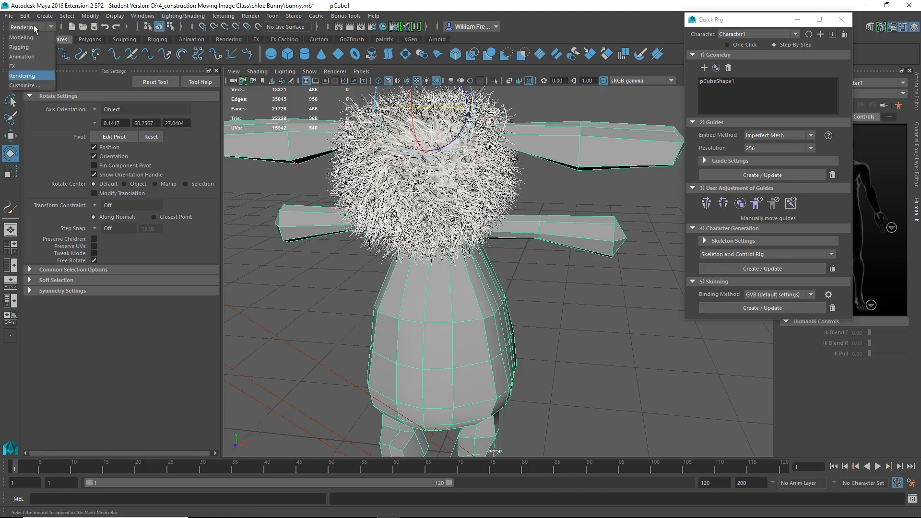
left_click(33, 38)
left_click(168, 16)
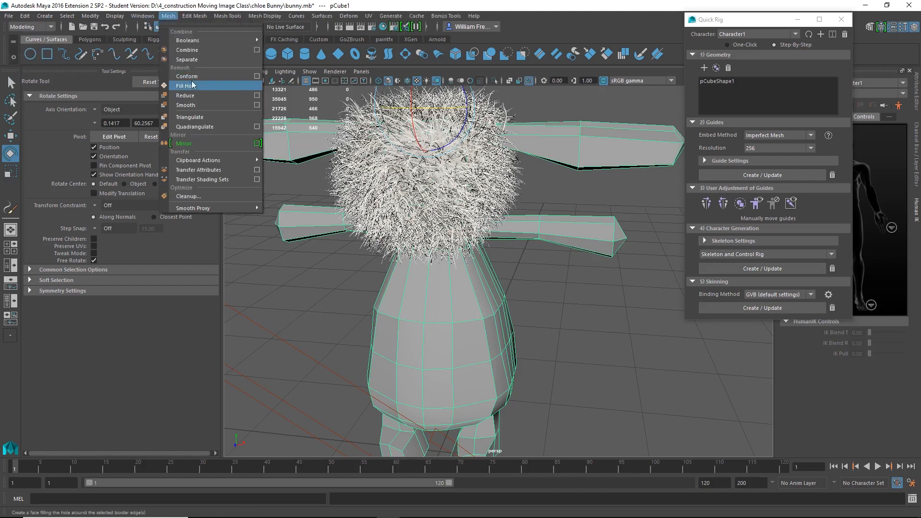
left_click(254, 105)
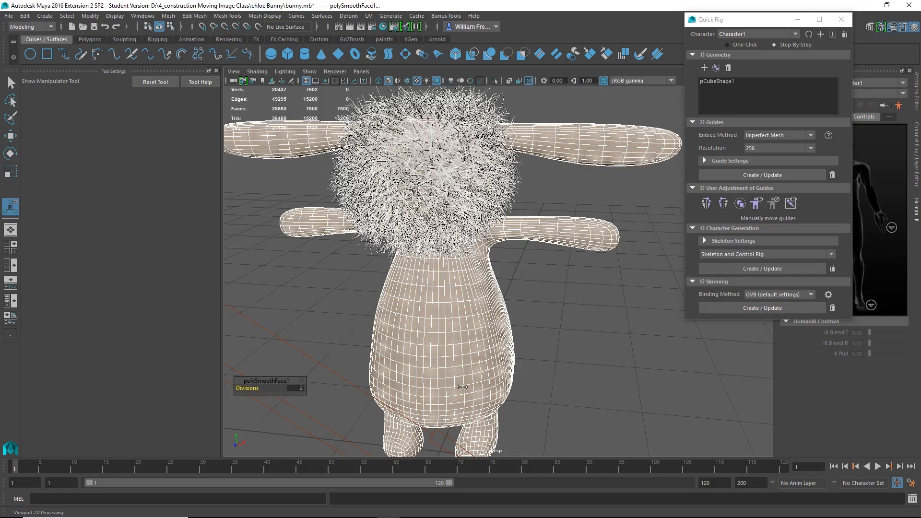
- Try 4 divisions for the body mesh's smoothing, and settle on 2 divisions
middle_click_drag(462, 387, 467, 424)
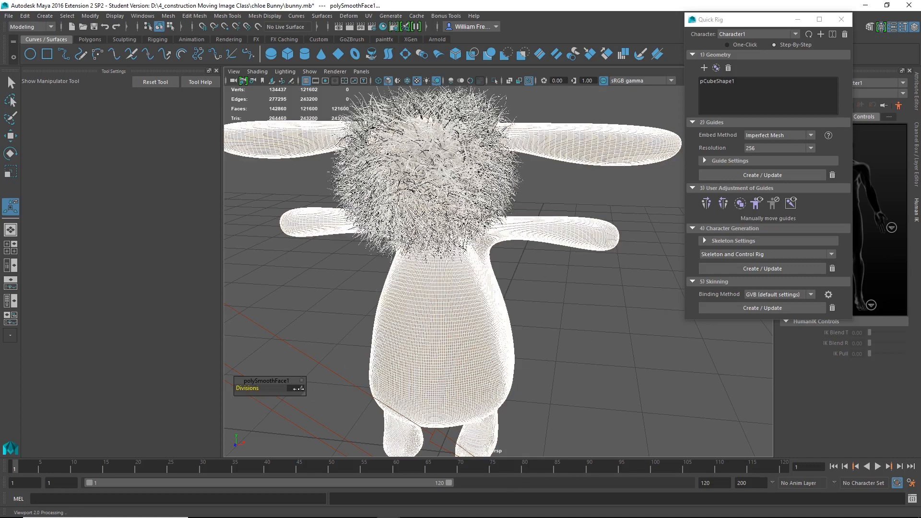
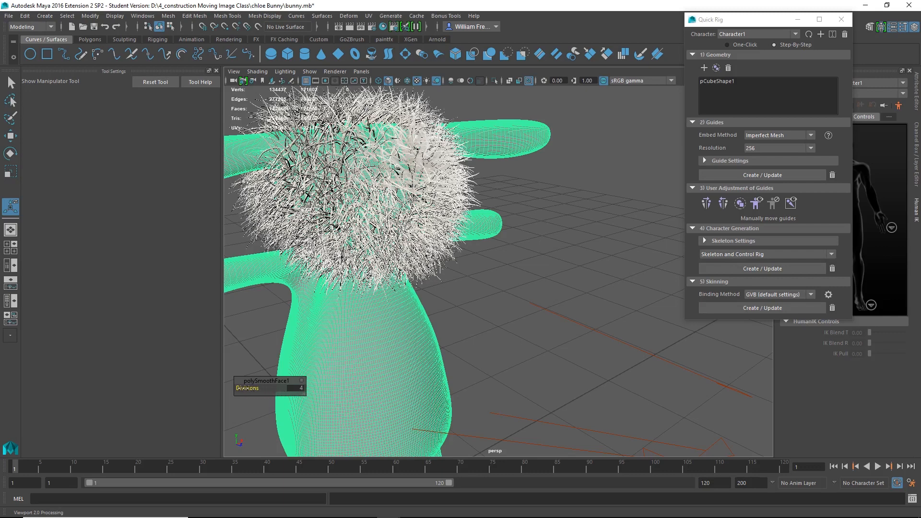
left_click_drag(243, 387, 244, 388)
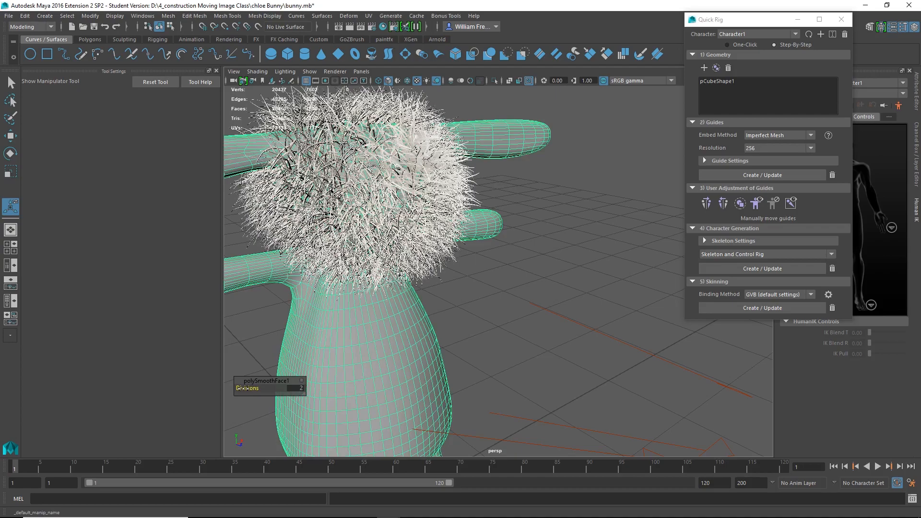
left_click(10, 86)
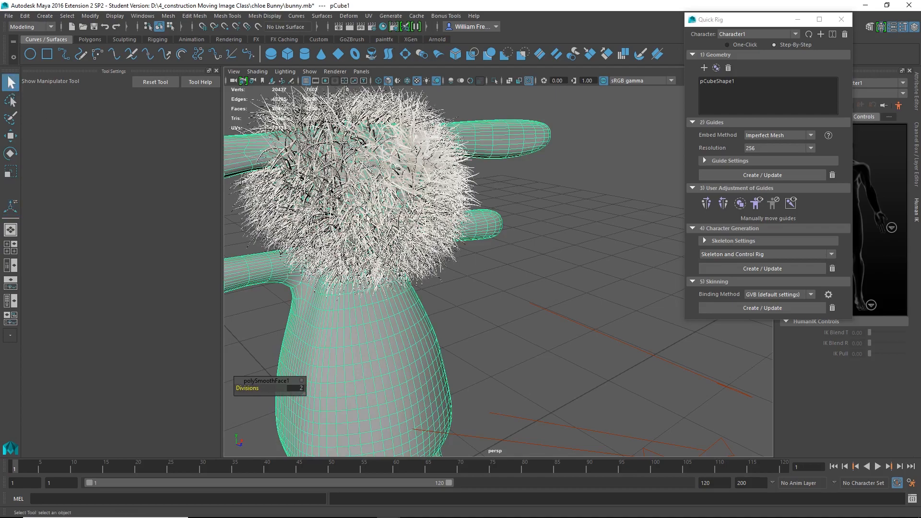
key("f")
left_click_drag(596, 327, 506, 220, "alt")
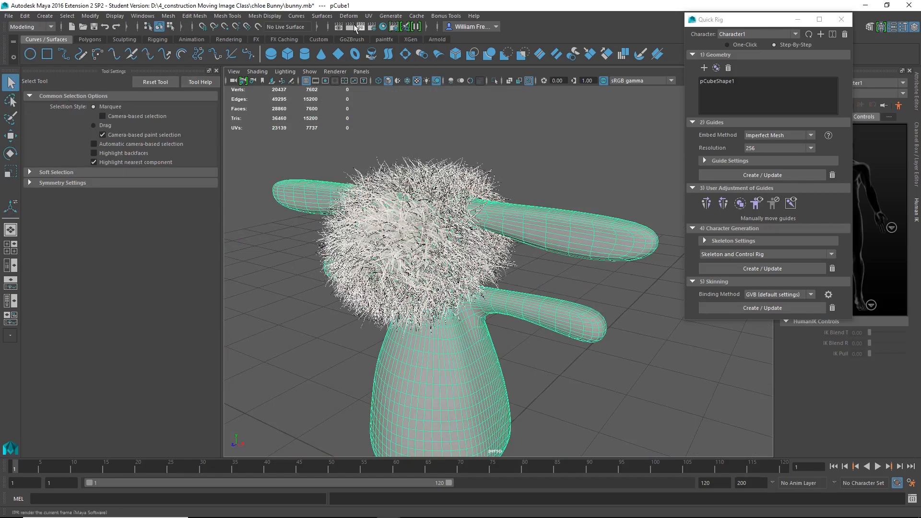
- Close the Quick Rig window and activate the Paint Effects Tool for painting fur on the bunny
left_click(841, 19)
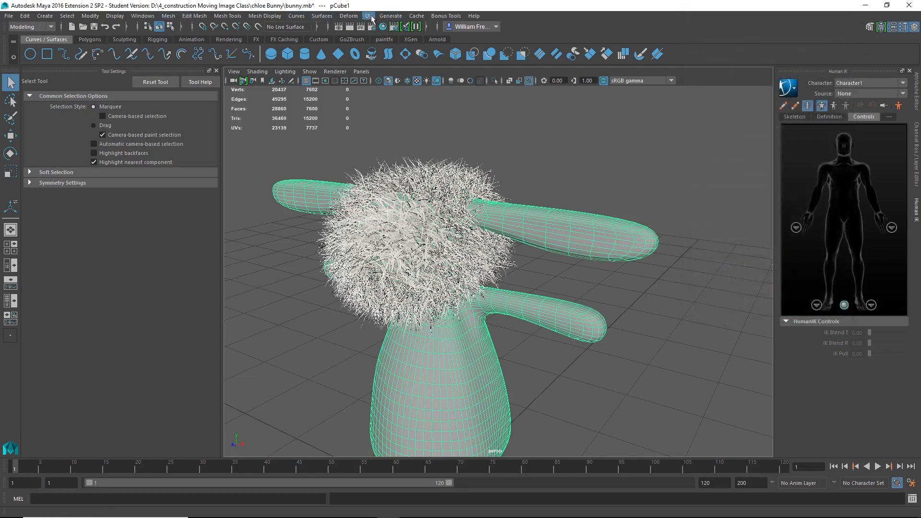
left_click(302, 18)
left_click(280, 4)
left_click(391, 16)
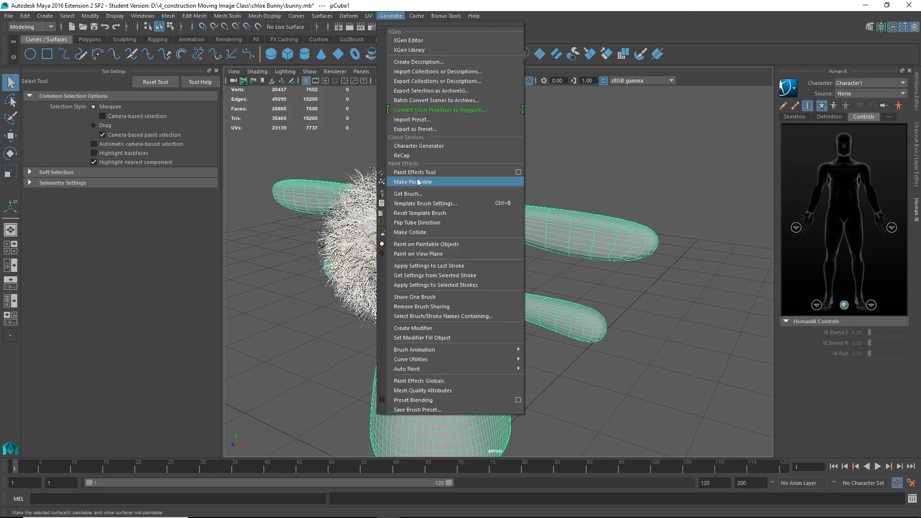
left_click(435, 174)
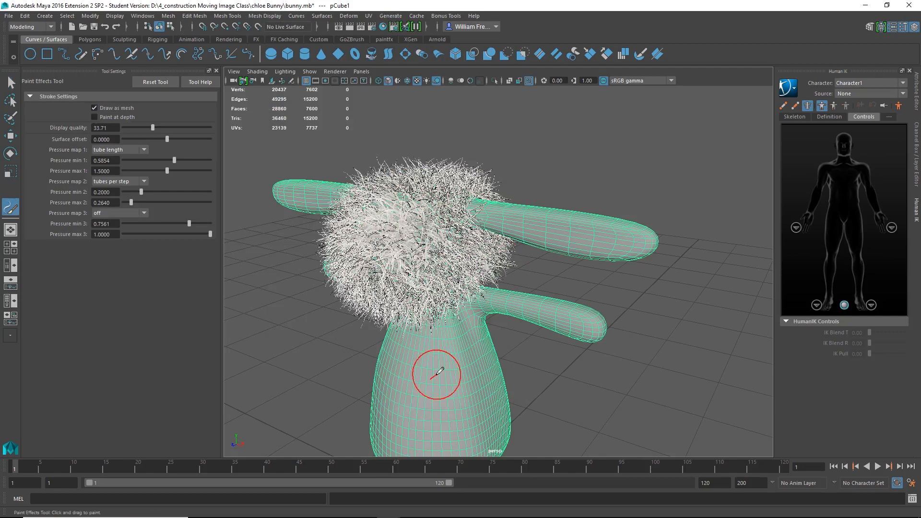
- Try painting a fur stroke along the bunny's ear with the current brush, and undo it
mouse_move(537, 219)
left_mouse_down()
mouse_move(487, 213)
mouse_move(624, 218)
left_mouse_up()
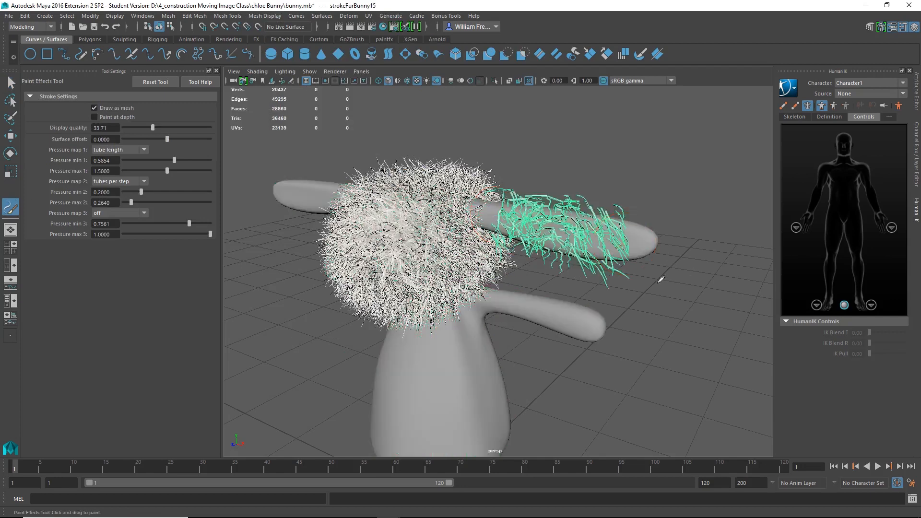
left_click_drag(671, 286, 621, 263, "alt")
right_click_drag(622, 263, 631, 298, "alt")
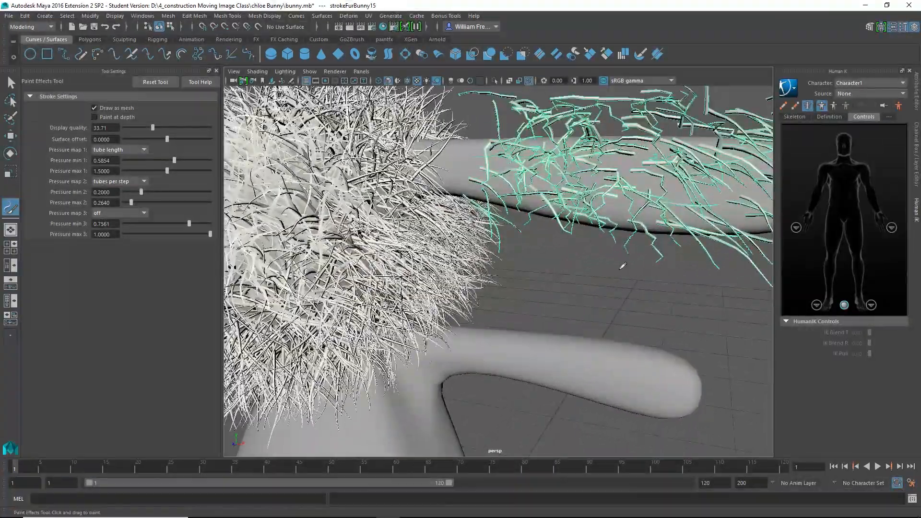
middle_click_drag(623, 263, 583, 307, "alt")
scroll(545, 318, "down", 2)
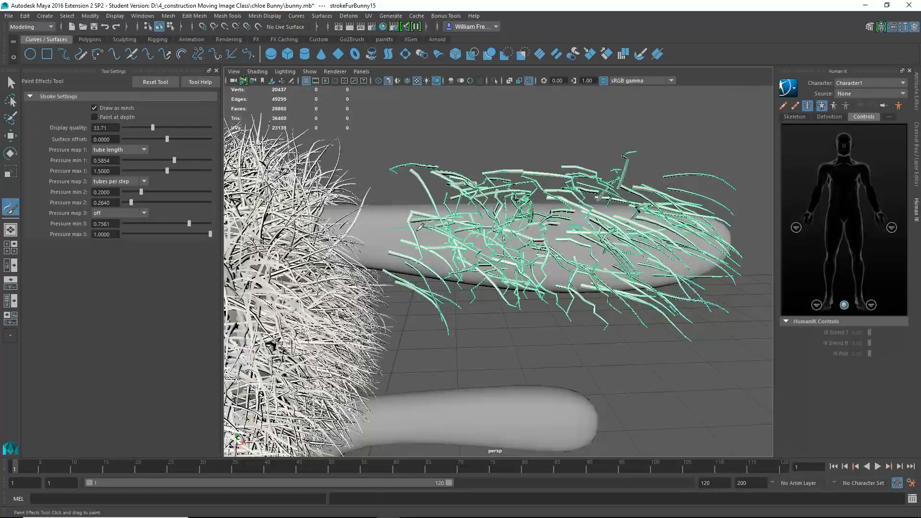
key("ctrl+z")
- Paint a fur stroke from the head along the bunny's ear and set its brush's Global Scale to 1.006
left_click_drag(338, 245, 603, 247)
mouse_move(655, 301)
left_mouse_down("alt")
mouse_move(516, 296)
mouse_move(440, 314)
mouse_move(464, 304)
mouse_move(619, 299)
mouse_move(672, 283)
left_mouse_up("alt")
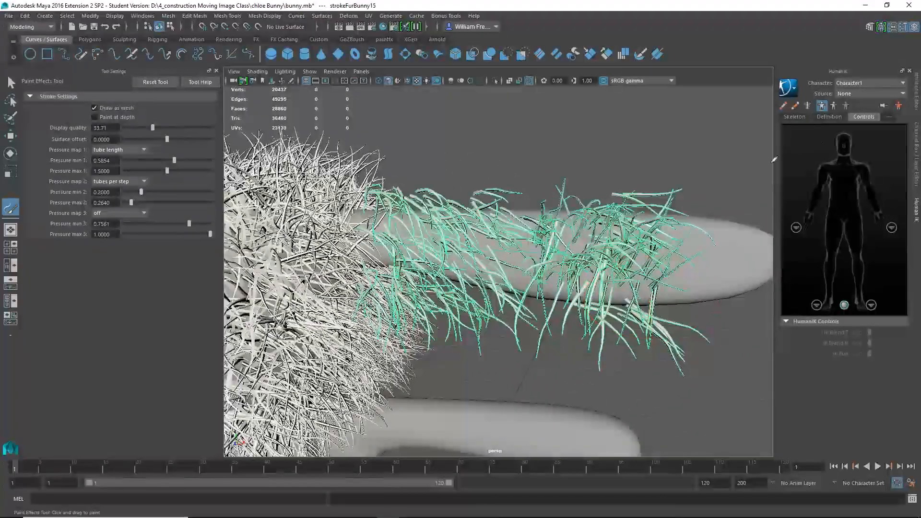
left_click(914, 87)
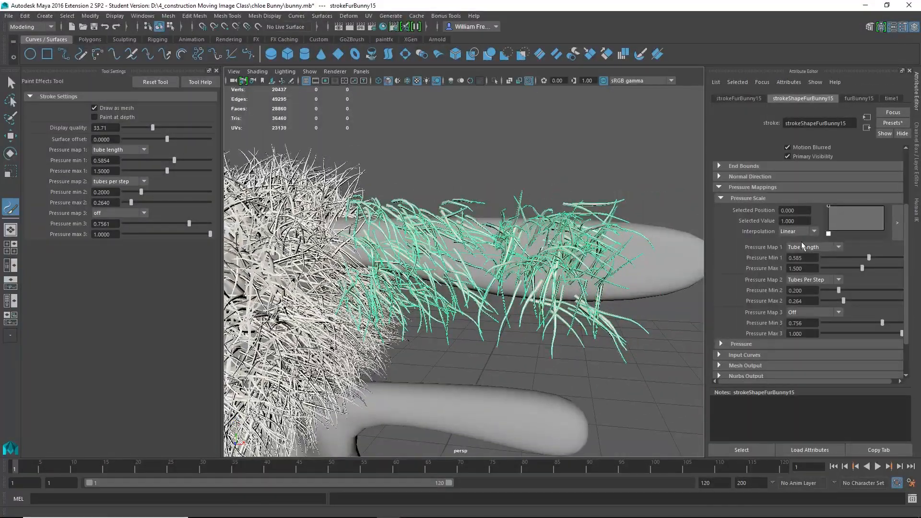
scroll(901, 216, "up", 3)
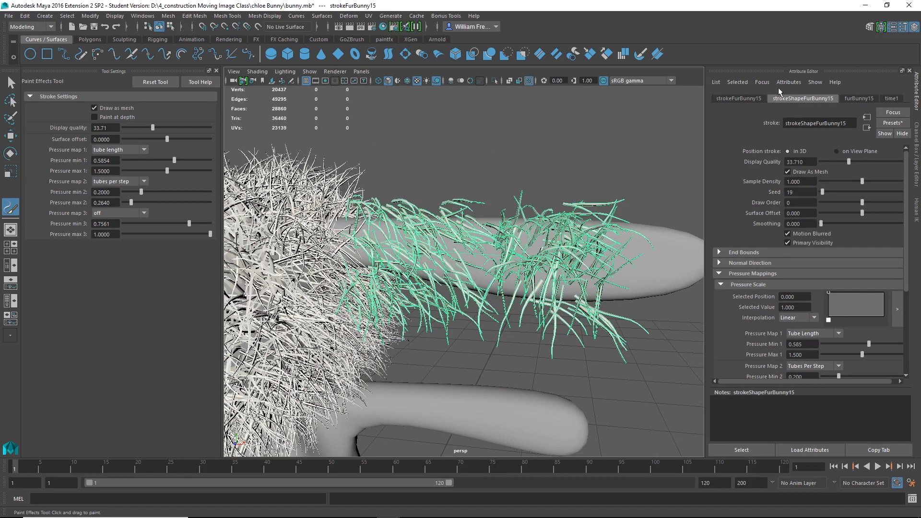
left_click(743, 98)
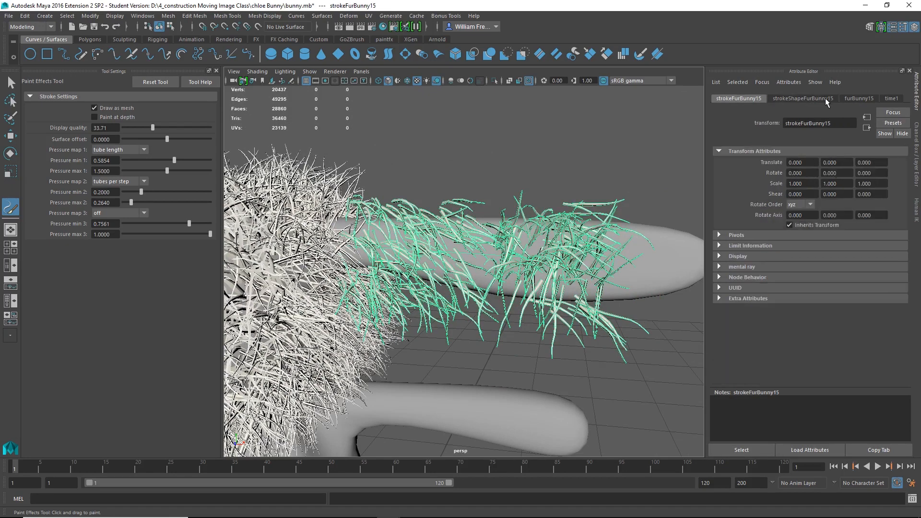
left_click(822, 98)
left_click(863, 98)
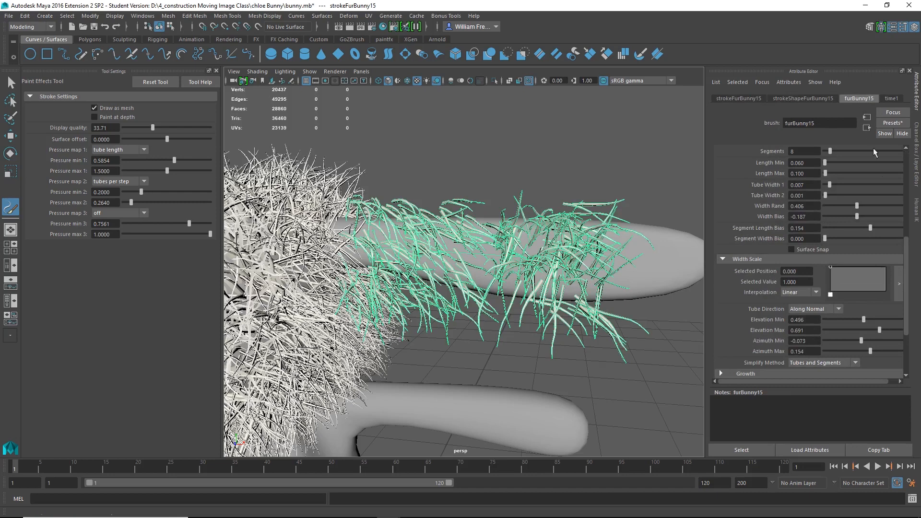
scroll(881, 186, "up", 5)
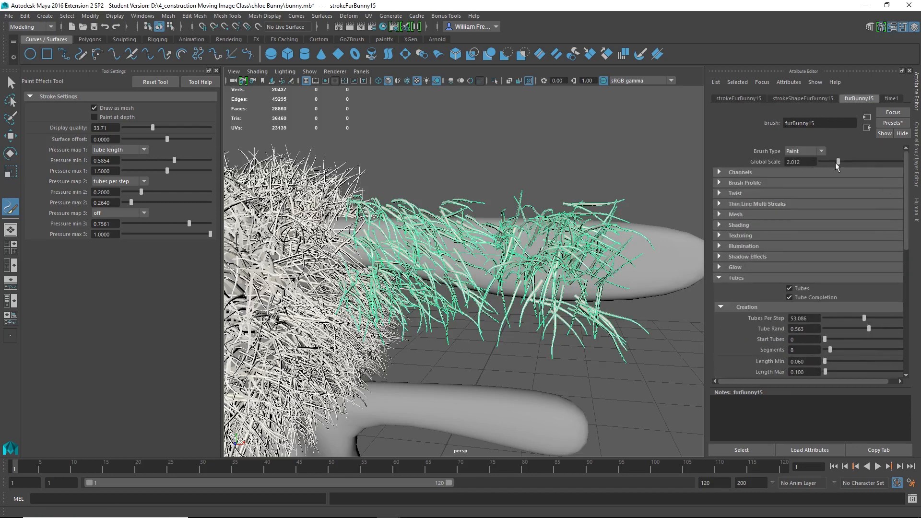
left_click_drag(841, 161, 829, 162)
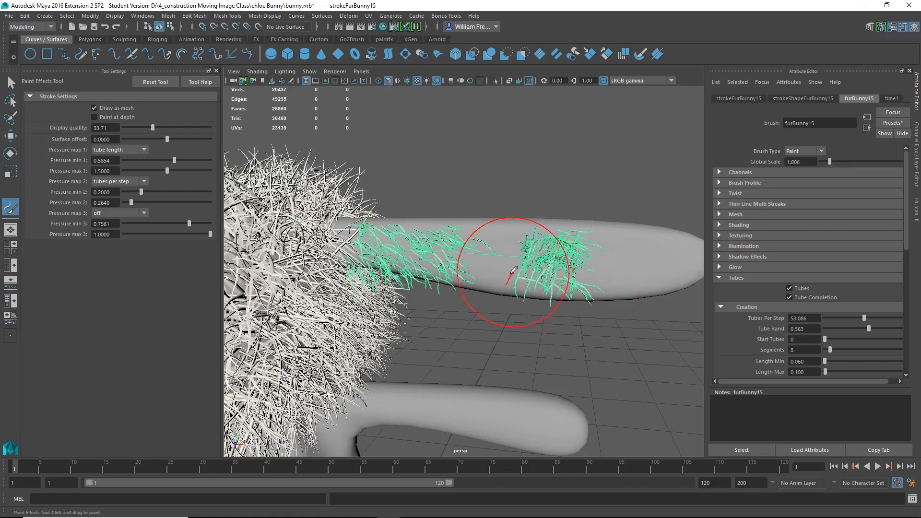
- Try painting another fur stroke over the resized one on the ear, and undo it
mouse_move(499, 269)
left_mouse_down()
mouse_move(503, 222)
mouse_move(584, 252)
mouse_move(617, 288)
mouse_move(658, 279)
mouse_move(631, 278)
left_mouse_up()
key("ctrl+z")
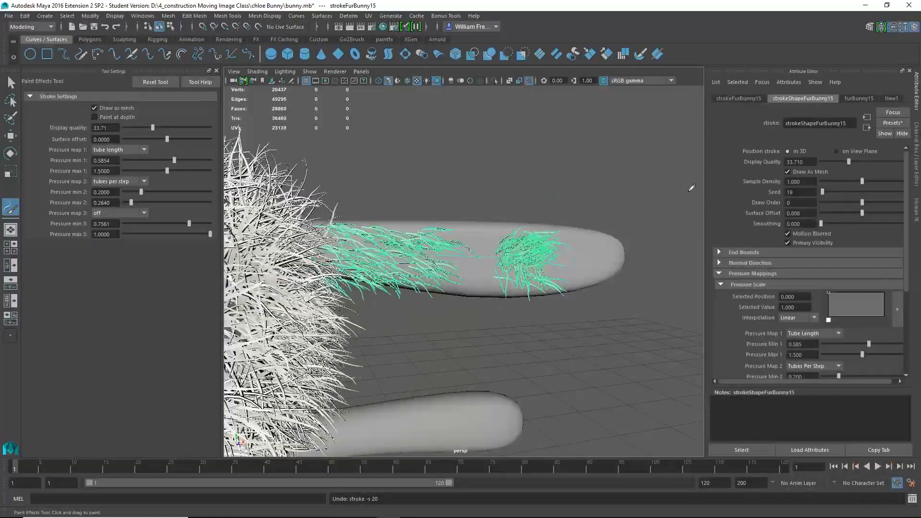
left_click_drag(571, 278, 495, 275, "alt")
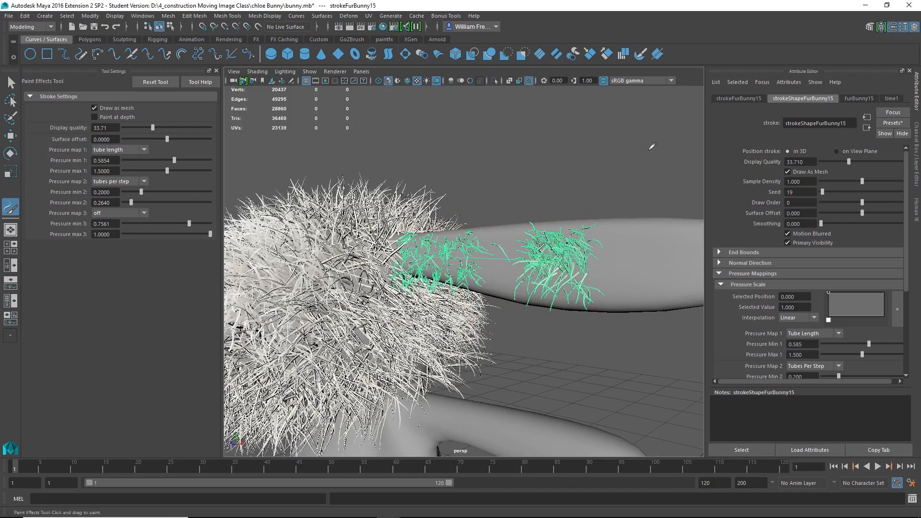
- Load the brush settings from the selected fur stroke and paint more fur along the bunny's ear
left_click(392, 16)
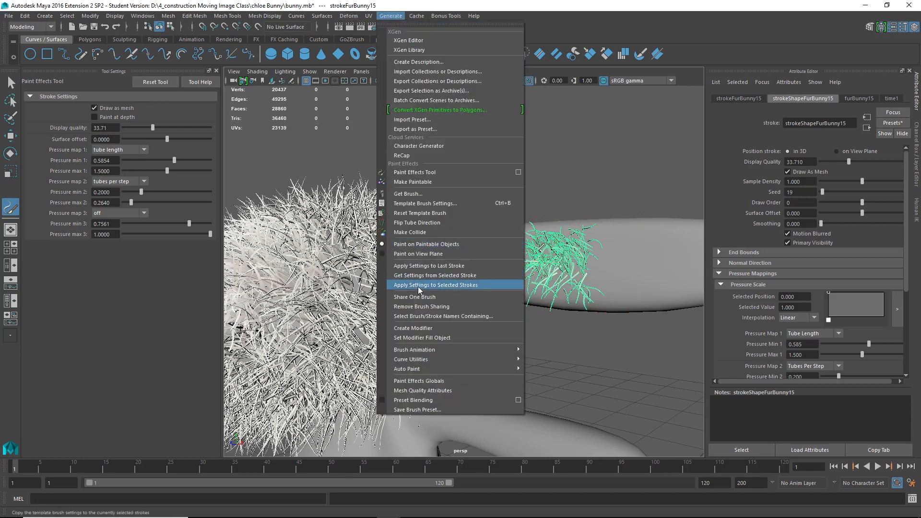
left_click(456, 280)
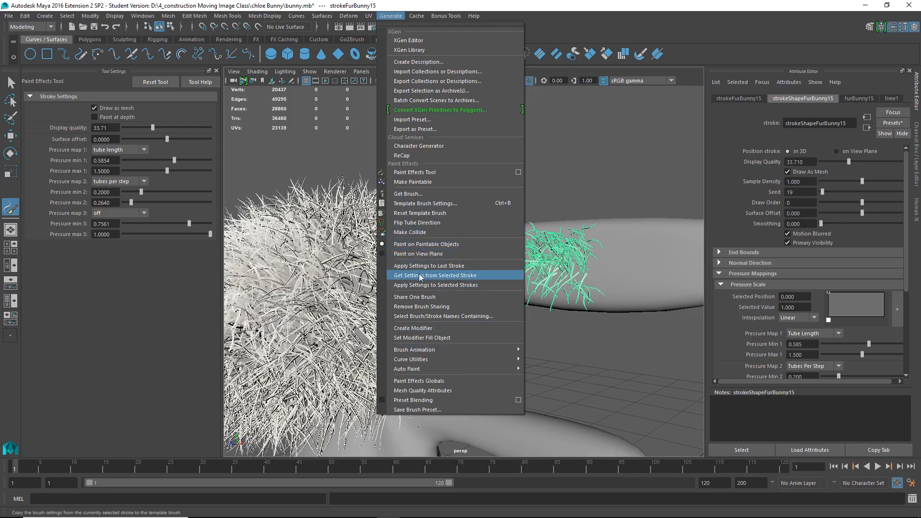
left_click(453, 281)
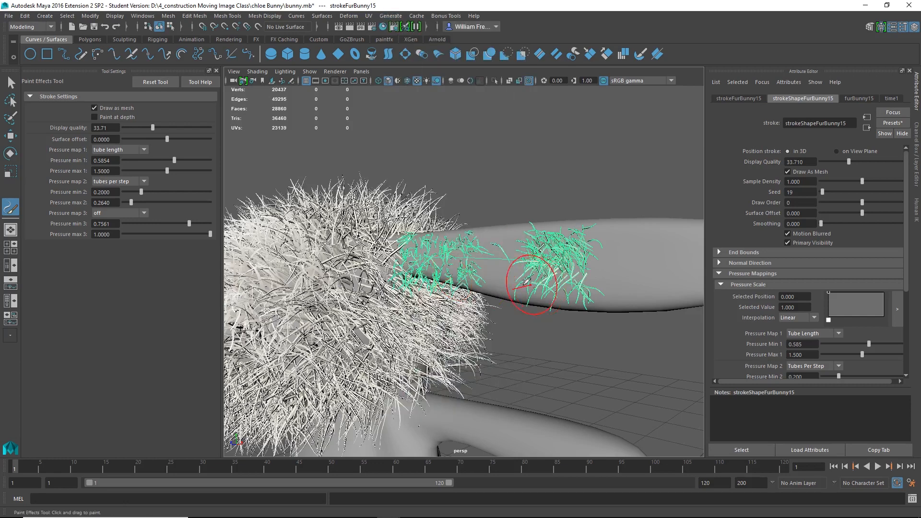
left_click_drag(624, 261, 625, 263)
- Paint further fur strokes along the other side and the bare edge of the same ear
mouse_move(546, 324)
left_mouse_down("alt")
mouse_move(559, 336)
mouse_move(500, 247)
mouse_move(528, 252)
left_mouse_up("alt")
left_click_drag(643, 312, 571, 319, "alt")
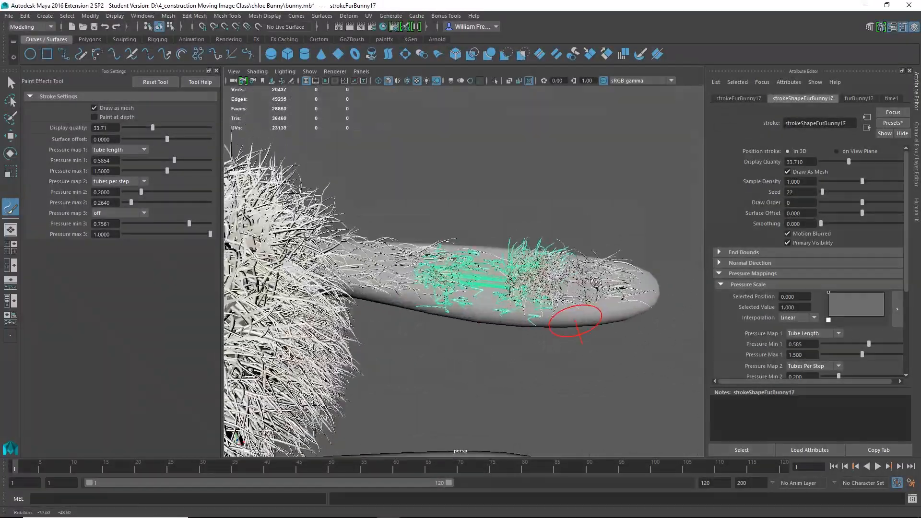
mouse_move(571, 319)
right_mouse_down("alt")
mouse_move(504, 275)
mouse_move(547, 331)
right_mouse_up("alt")
left_click_drag(536, 359, 544, 326, "alt")
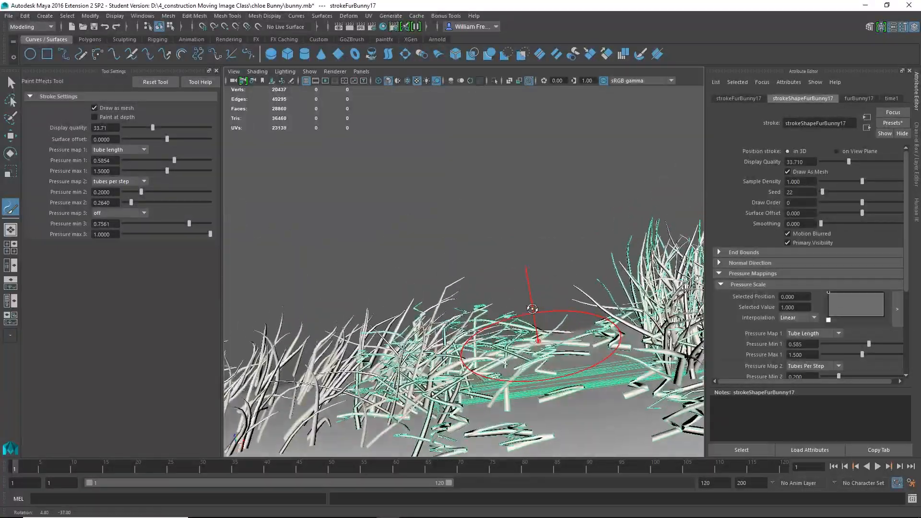
right_click_drag(586, 355, 535, 352, "alt")
left_click_drag(535, 351, 486, 268, "alt")
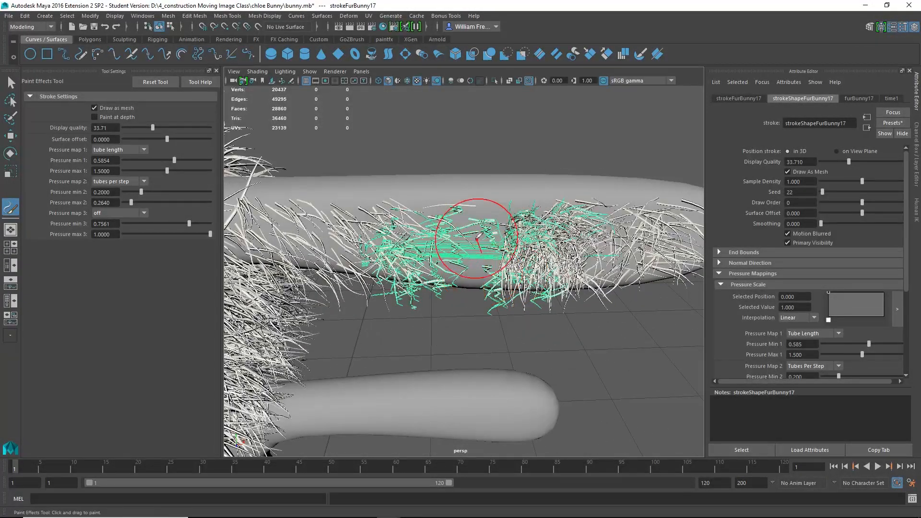
mouse_move(478, 236)
left_mouse_down("alt")
mouse_move(456, 232)
mouse_move(458, 290)
mouse_move(434, 268)
mouse_move(475, 335)
mouse_move(467, 338)
mouse_move(474, 315)
mouse_move(524, 308)
mouse_move(315, 349)
mouse_move(606, 240)
left_mouse_up("alt")
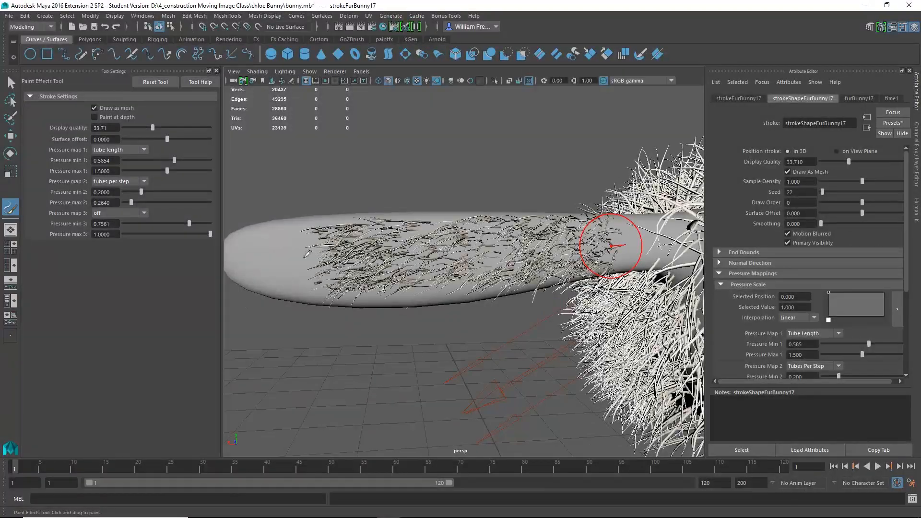
left_click_drag(486, 290, 672, 339, "alt")
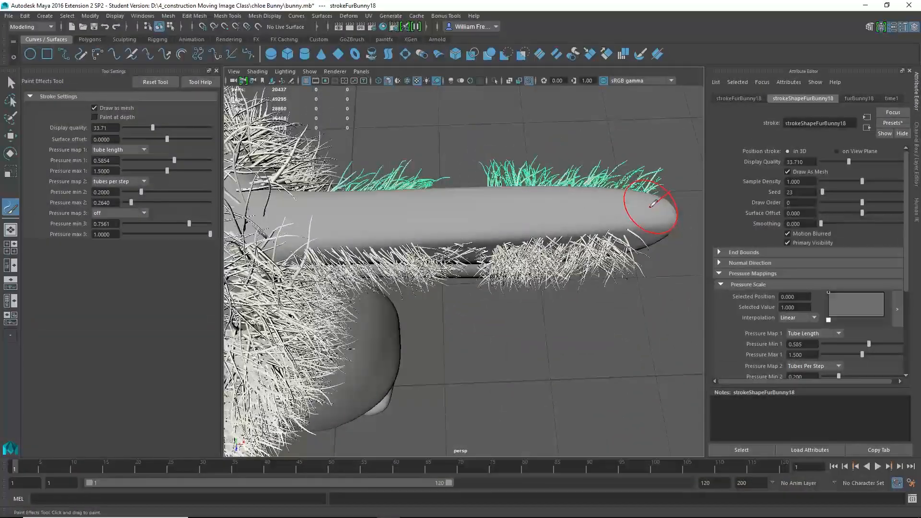
left_click_drag(650, 206, 304, 211)
scroll(452, 226, "down", 6)
mouse_move(453, 253)
left_mouse_down("alt")
mouse_move(544, 261)
mouse_move(465, 264)
mouse_move(530, 256)
mouse_move(510, 241)
mouse_move(512, 211)
mouse_move(523, 220)
left_mouse_up("alt")
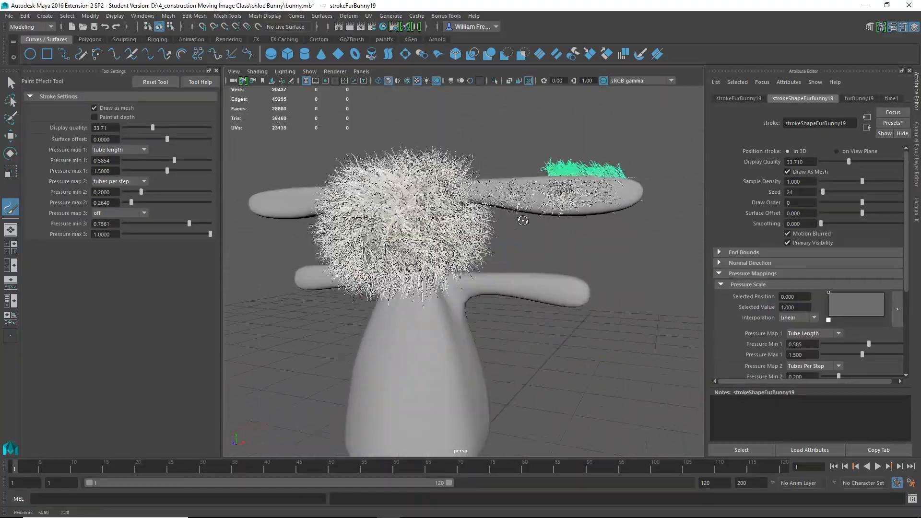
left_click_drag(558, 291, 590, 249, "alt")
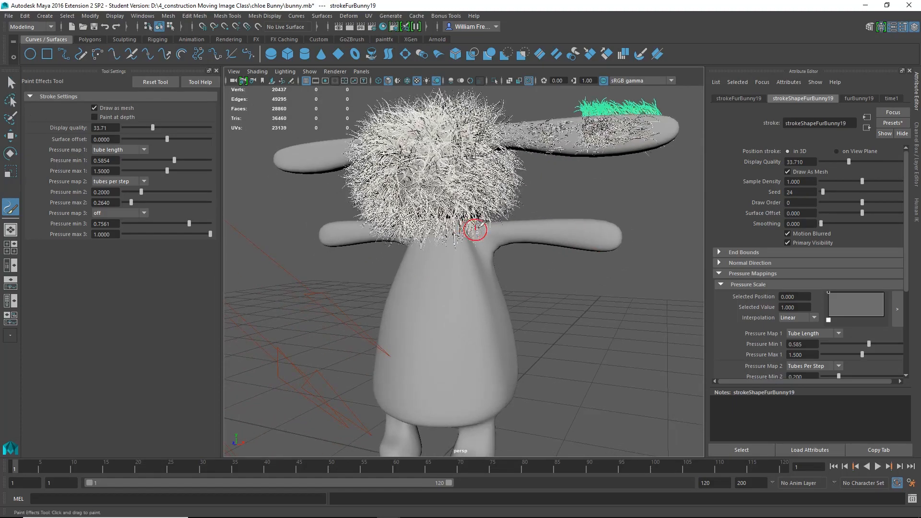
mouse_move(467, 226)
left_mouse_down("alt")
mouse_move(492, 254)
mouse_move(422, 261)
mouse_move(340, 255)
mouse_move(431, 256)
left_mouse_up("alt")
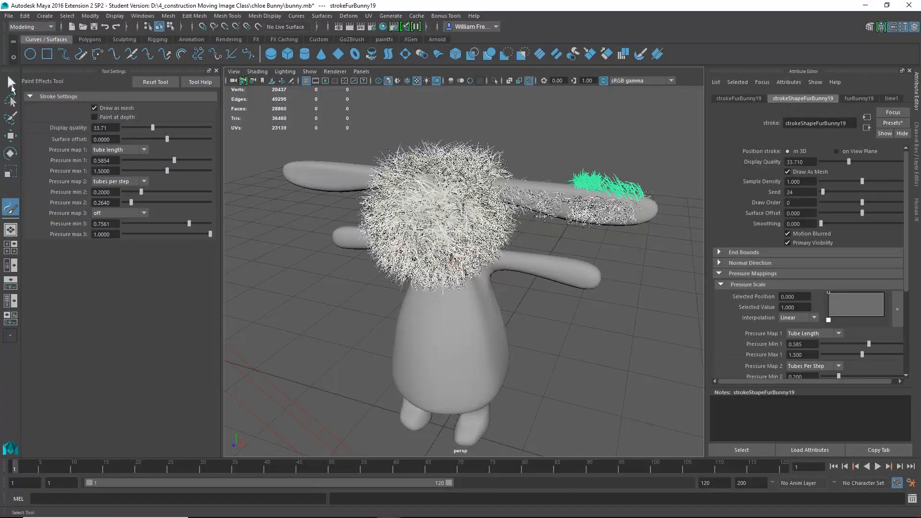
- Leave the Paint Effects Tool and start a new scene, discarding the unsaved fur strokes
left_click(10, 82)
left_click(9, 16)
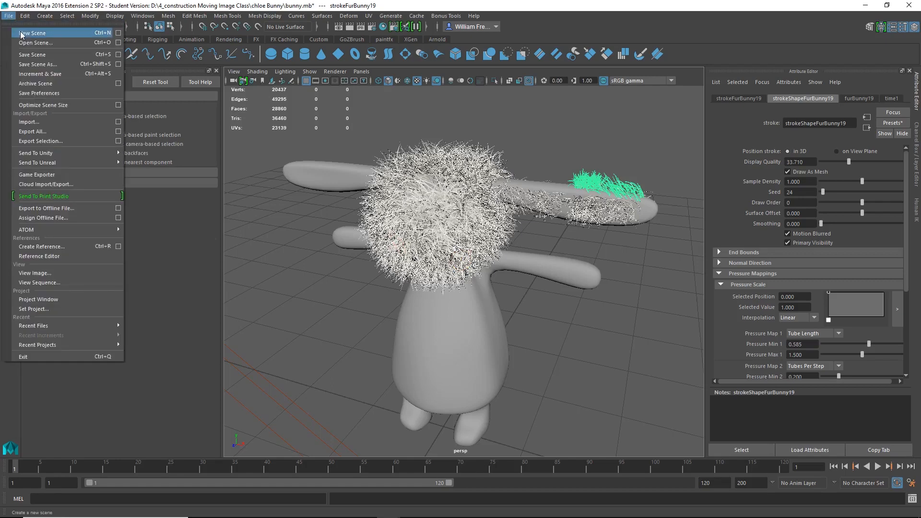
left_click(22, 33)
left_click(459, 267)
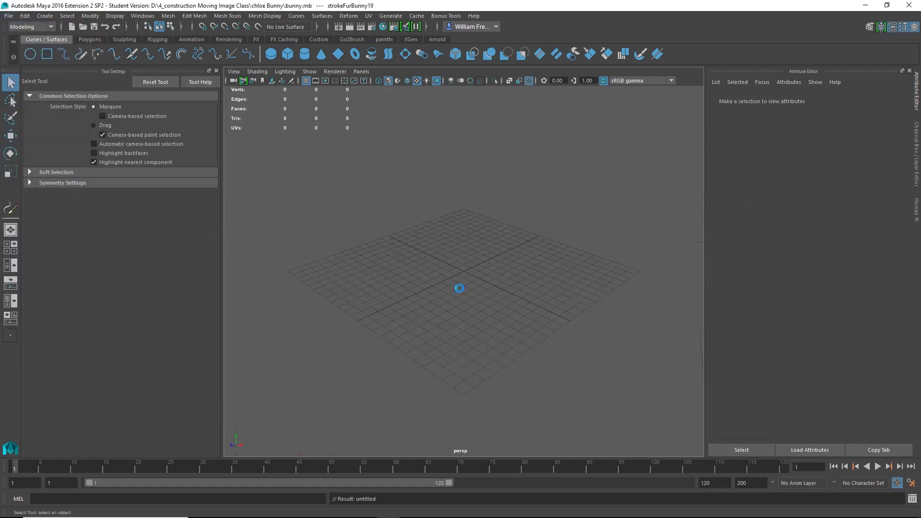
- Open bunny.mb from the chloe Bunny folder and accept the student version notice
left_click(17, 16)
mouse_move(10, 15)
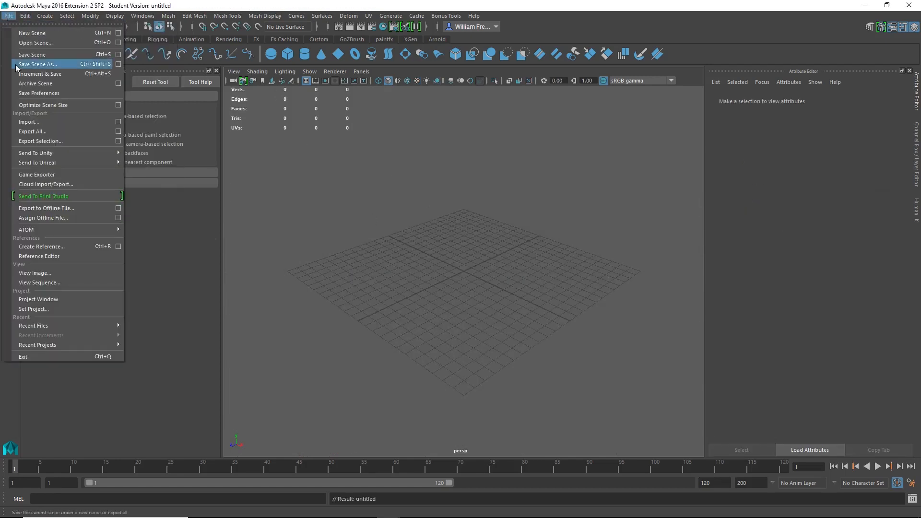
left_click(31, 45)
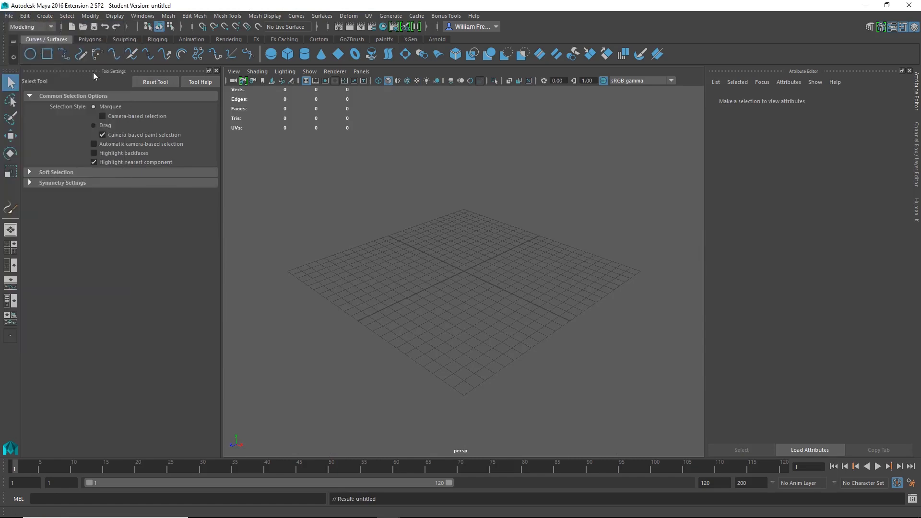
left_click(207, 88)
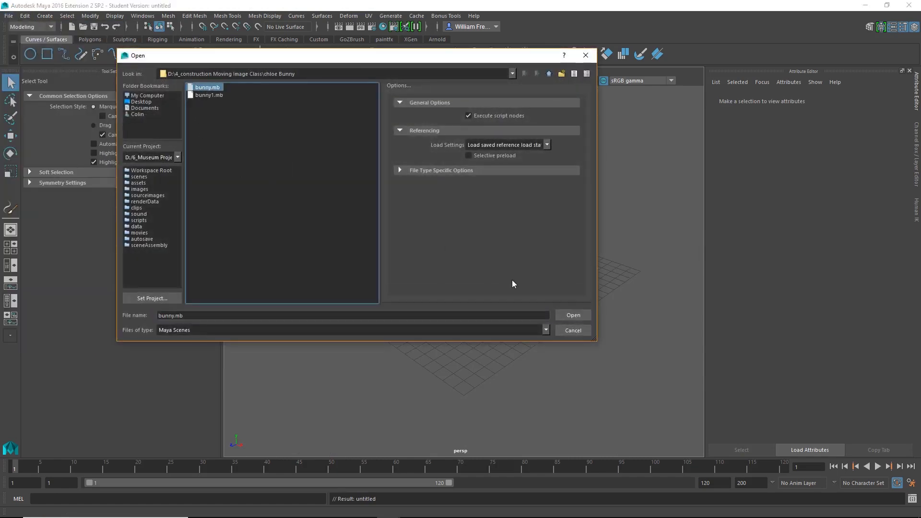
left_click(574, 315)
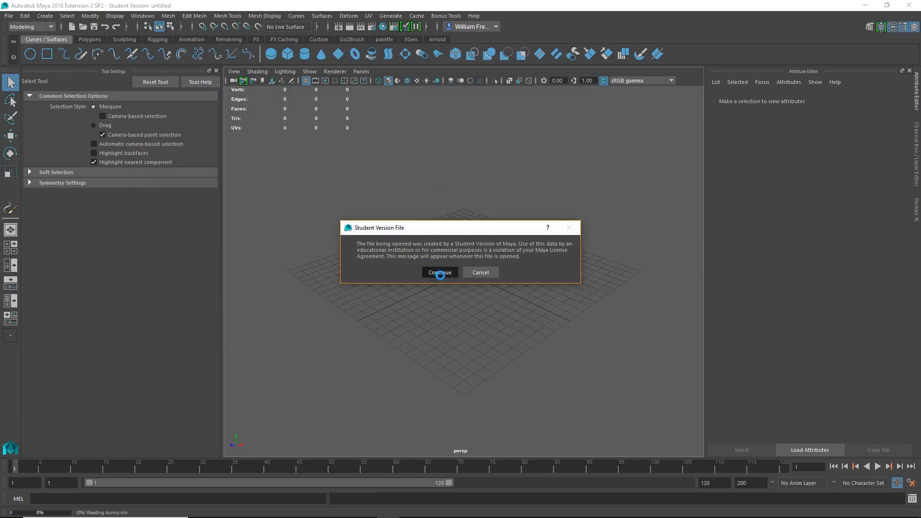
left_click(437, 269)
- Select the whole low-poly bunny mesh as the surface for XGen fur
scroll(542, 303, "up", 6)
left_click_drag(532, 334, 500, 326, "alt")
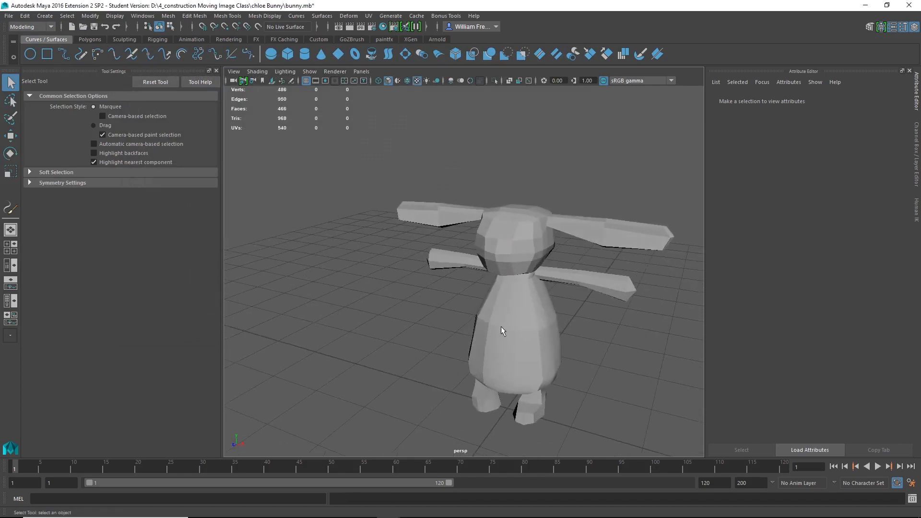
left_click(528, 307)
middle_click_drag(527, 307, 441, 259, "alt")
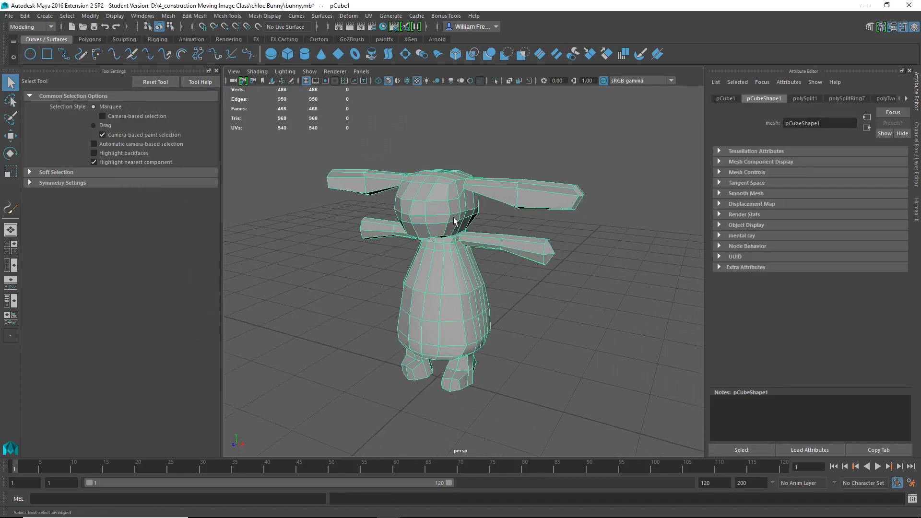
scroll(520, 267, "up", 5)
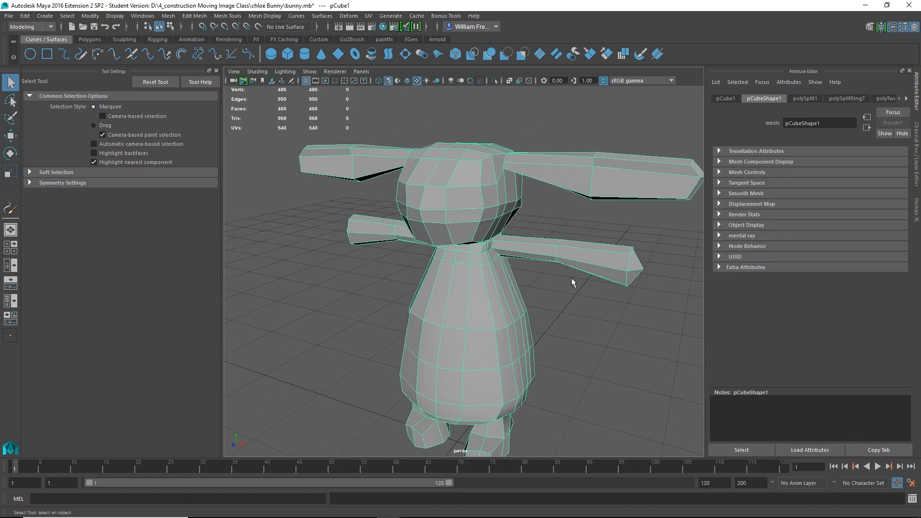
scroll(571, 285, "down", 2)
left_click_drag(570, 291, 590, 192, "alt")
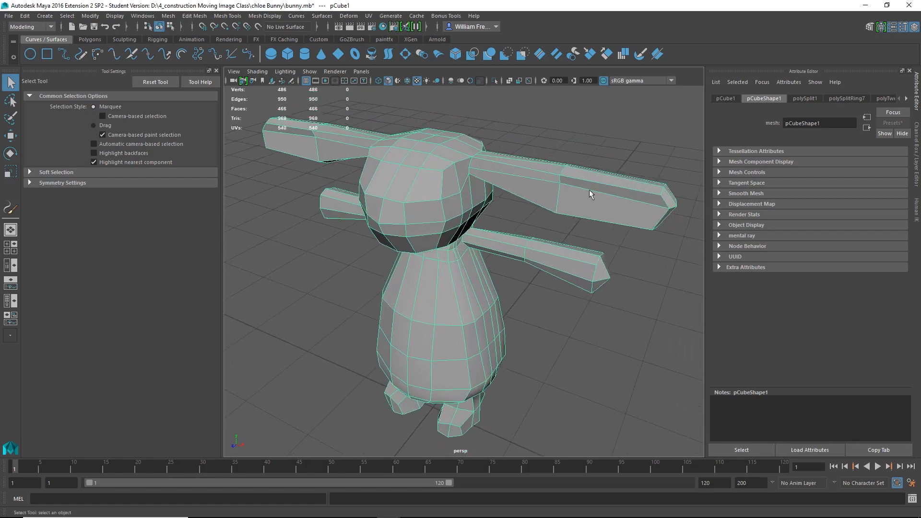
left_click(396, 17)
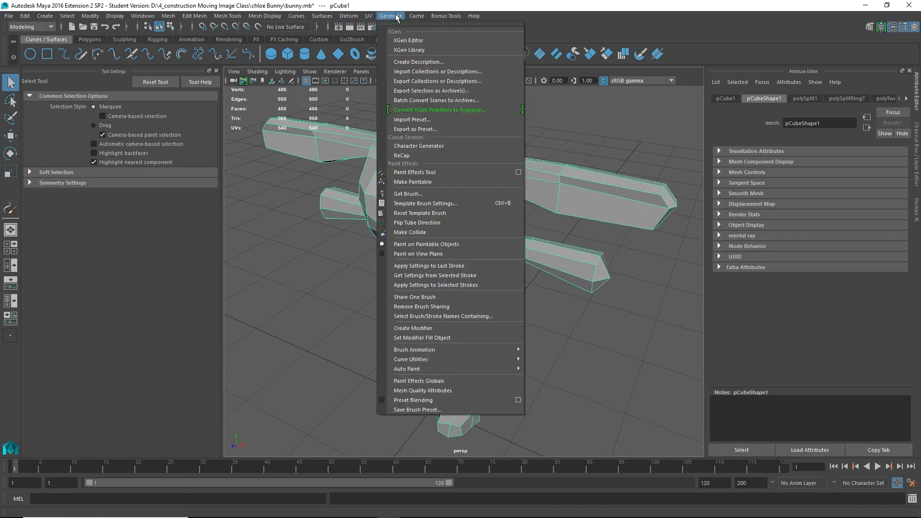
left_click(412, 50)
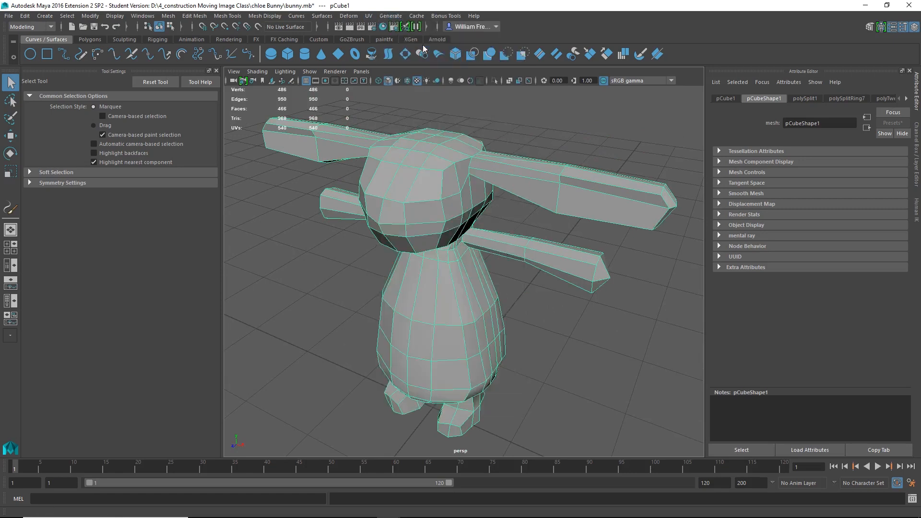
left_click(588, 181)
- Open the XGen Editor and bring up the Maya preset library for importing a preset
left_click(390, 17)
left_click(411, 39)
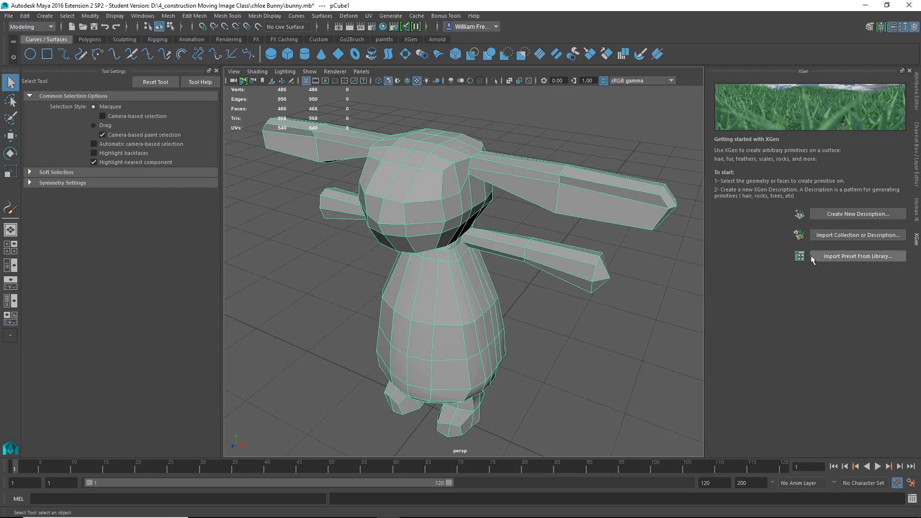
left_click(873, 255)
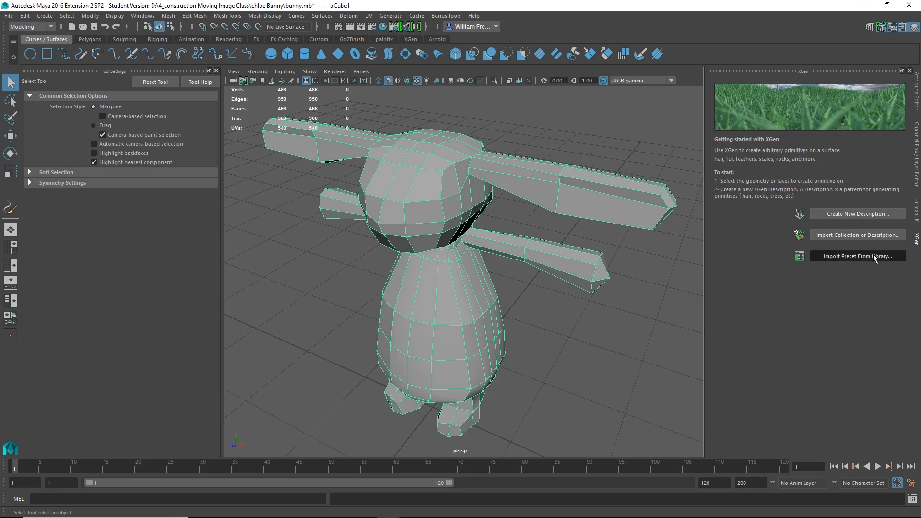
left_click(358, 224)
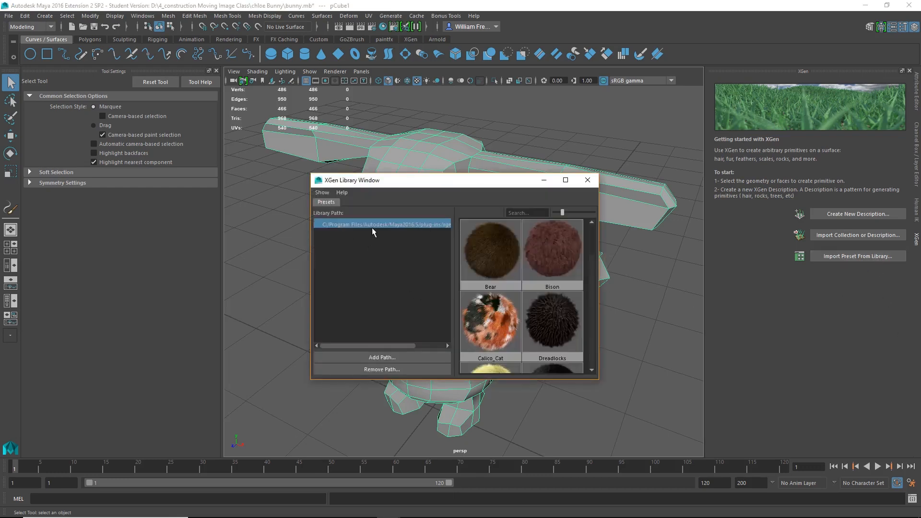
- Import the Duckling fur preset onto the bunny as a new description in a new collection, and close the preset library
scroll(515, 314, "down", 2)
scroll(573, 323, "down", 4)
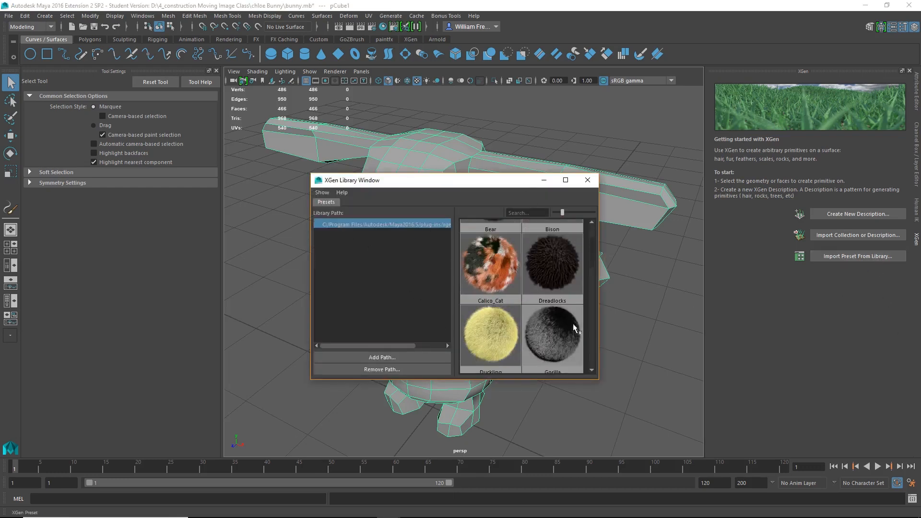
scroll(573, 323, "down", 2)
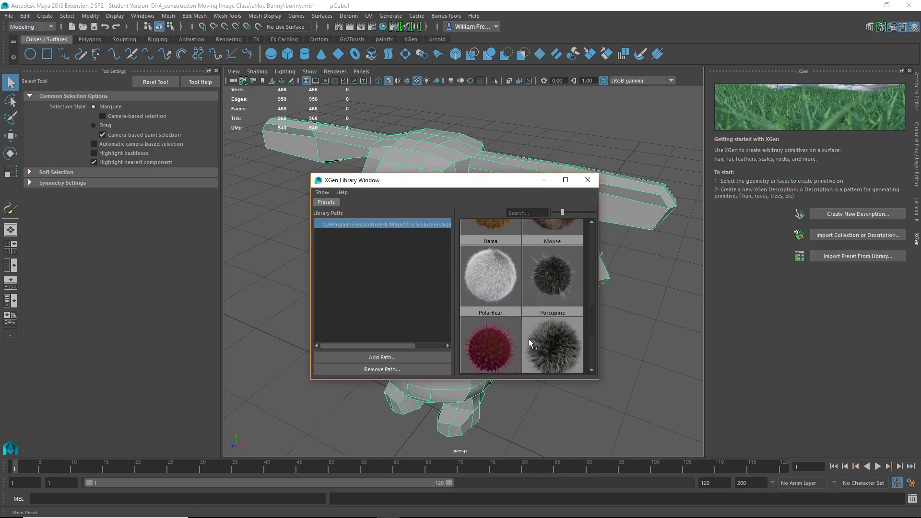
scroll(500, 331, "down", 2)
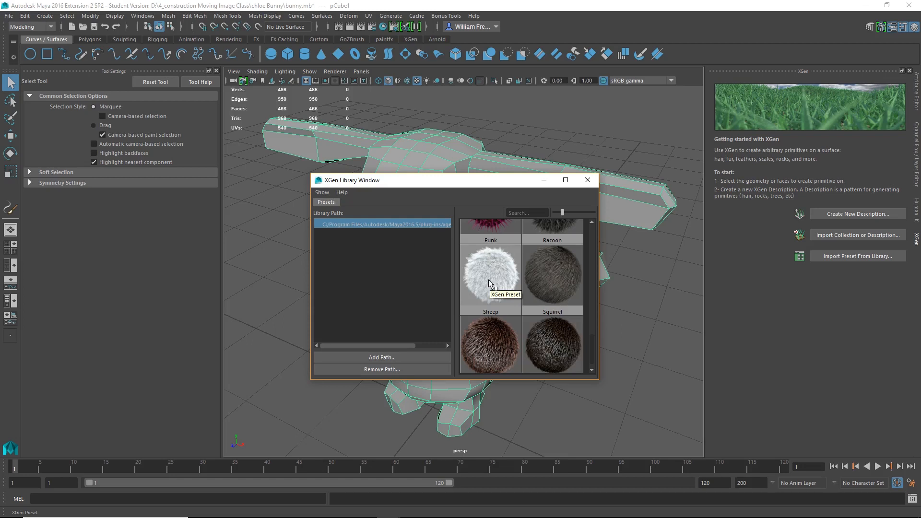
scroll(491, 281, "up", 7)
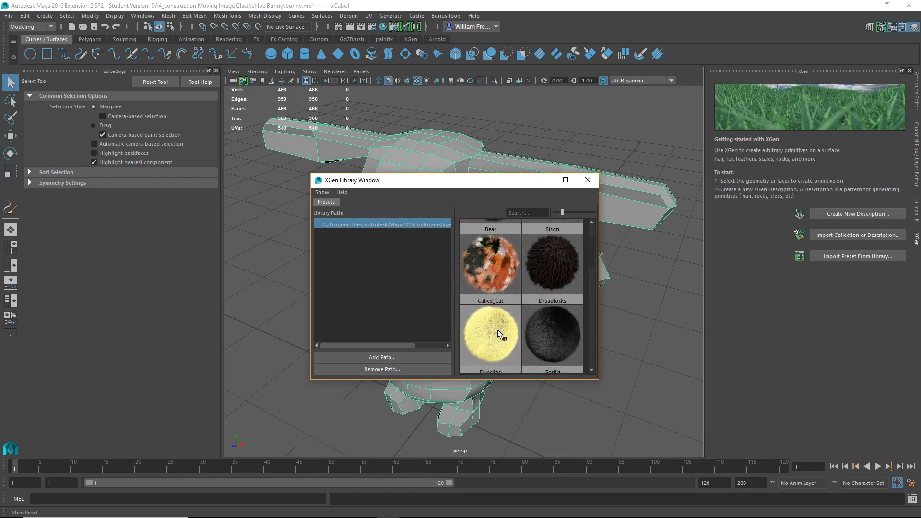
scroll(497, 329, "down", 2)
left_click(497, 247)
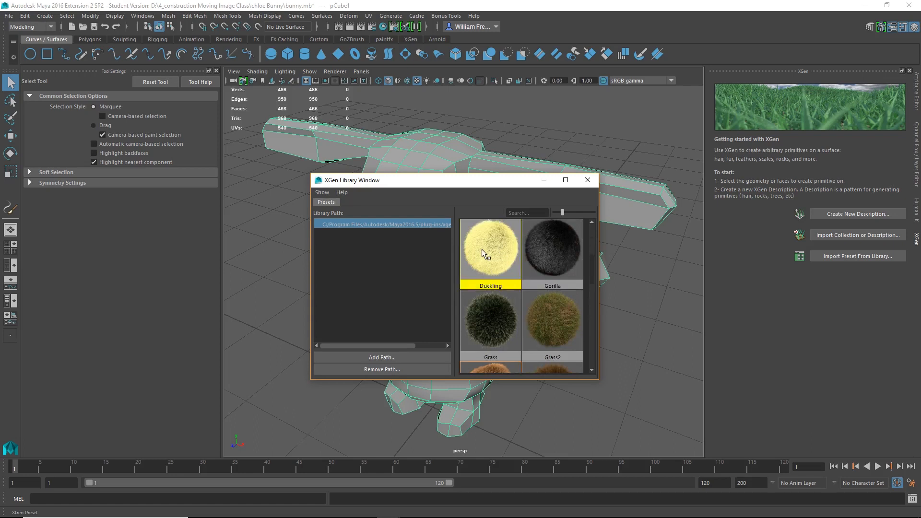
double_click(482, 249)
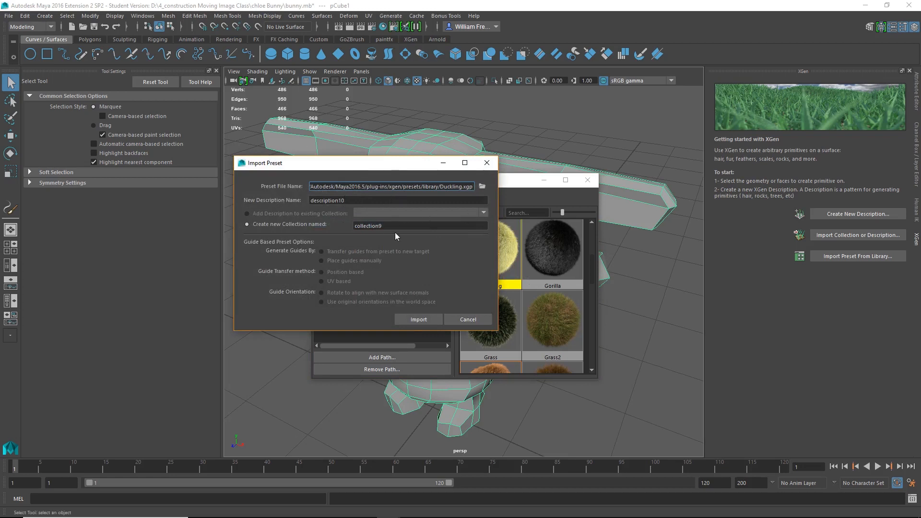
left_click(426, 318)
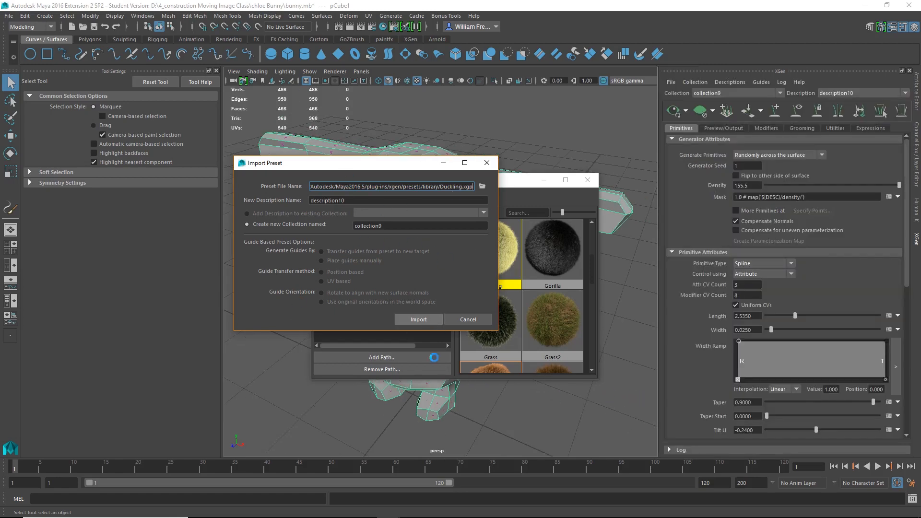
left_click(587, 180)
- Scale the furred bunny mesh up uniformly and raise it vertically so that it stands above the grid
scroll(422, 296, "down", 5)
left_click_drag(421, 296, 384, 284, "alt")
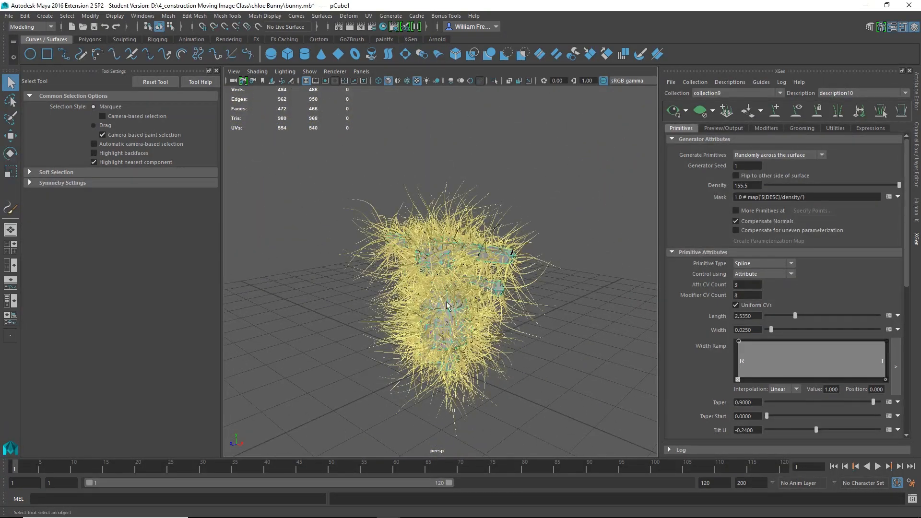
left_click_drag(393, 267, 371, 286, "alt")
key("r")
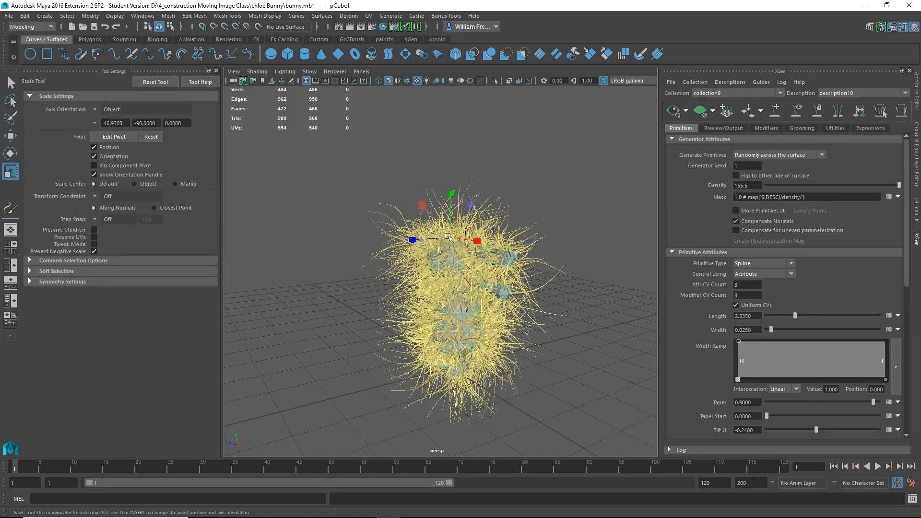
left_click_drag(449, 240, 726, 241)
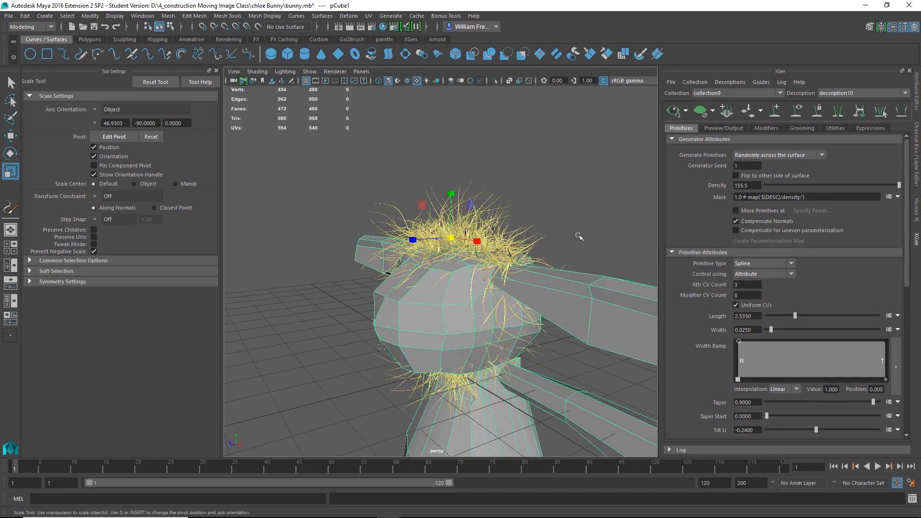
key("w")
key("f")
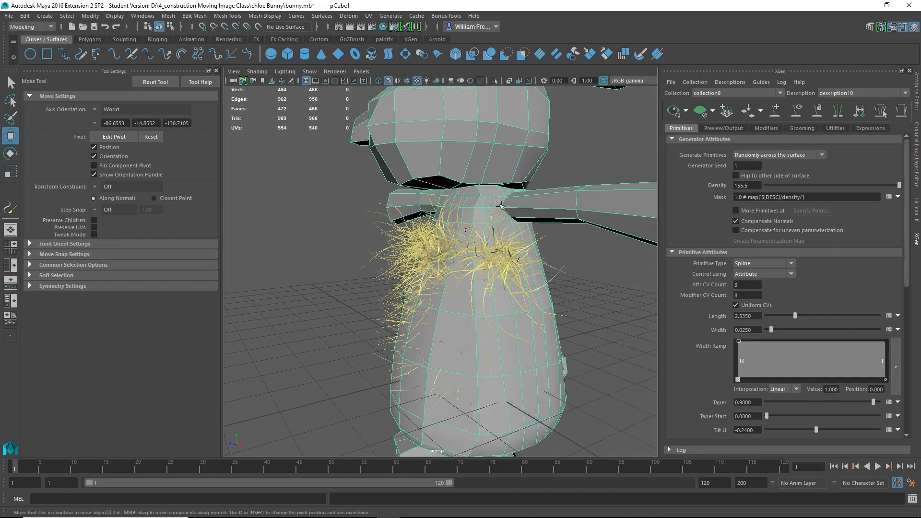
left_click_drag(447, 140, 447, 82)
- Update the XGen preview so that the Duckling fur is regenerated over the enlarged bunny
left_click_drag(379, 228, 457, 249, "alt")
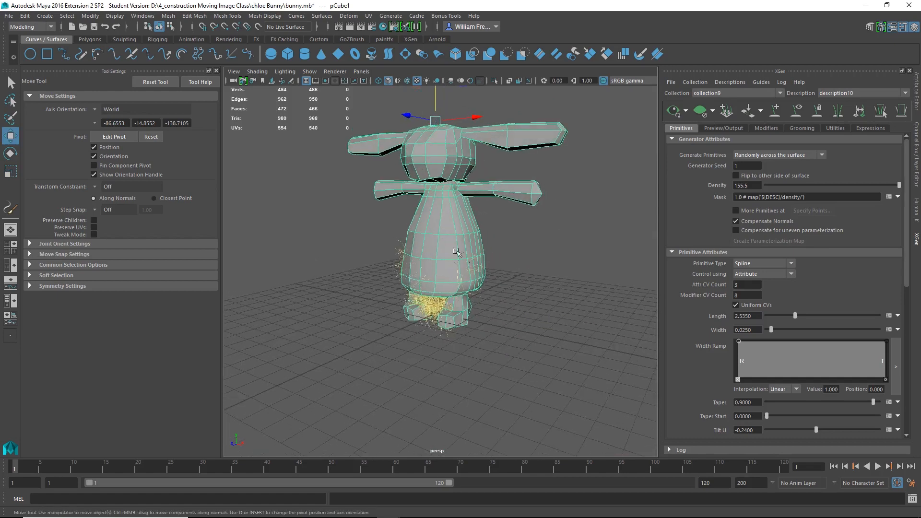
left_click_drag(517, 183, 525, 243, "alt")
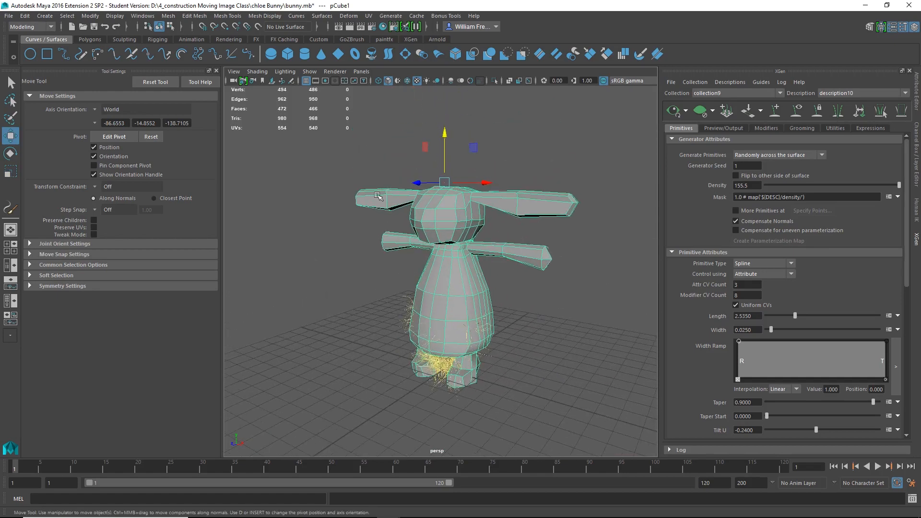
left_click_drag(499, 284, 425, 294, "alt")
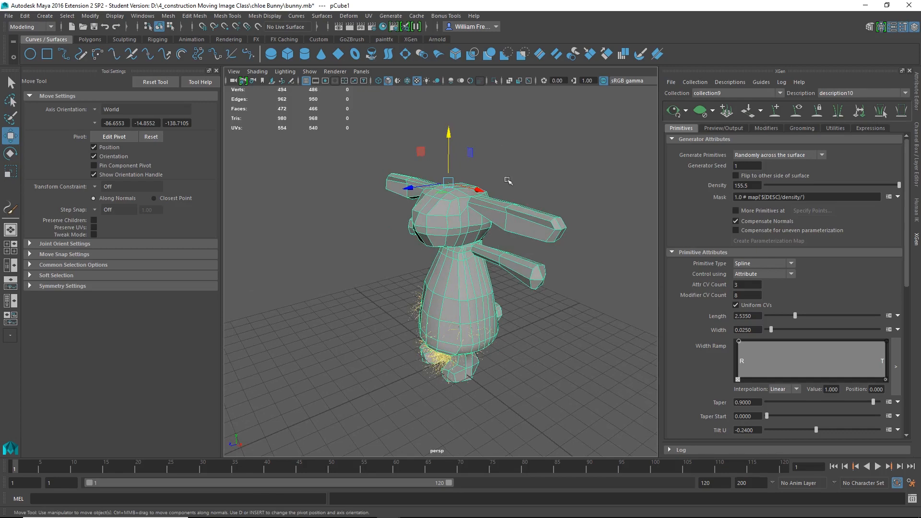
left_click(673, 110)
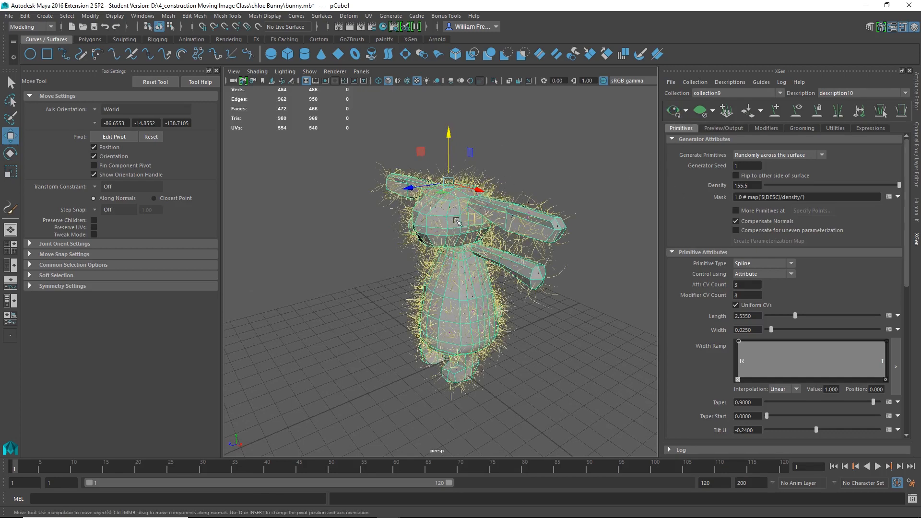
- Scale the bunny up uniformly a second time and move it further upward
left_click_drag(414, 297, 431, 286, "alt")
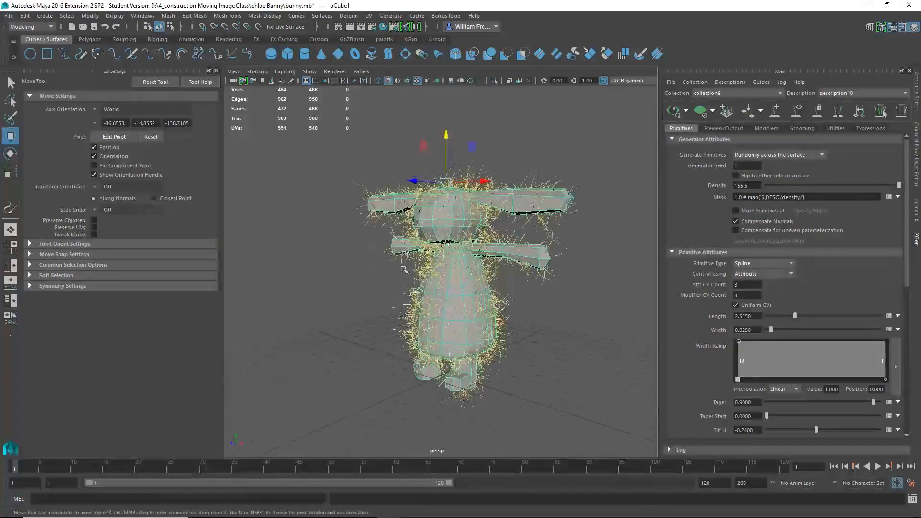
right_click_drag(431, 286, 444, 343, "alt")
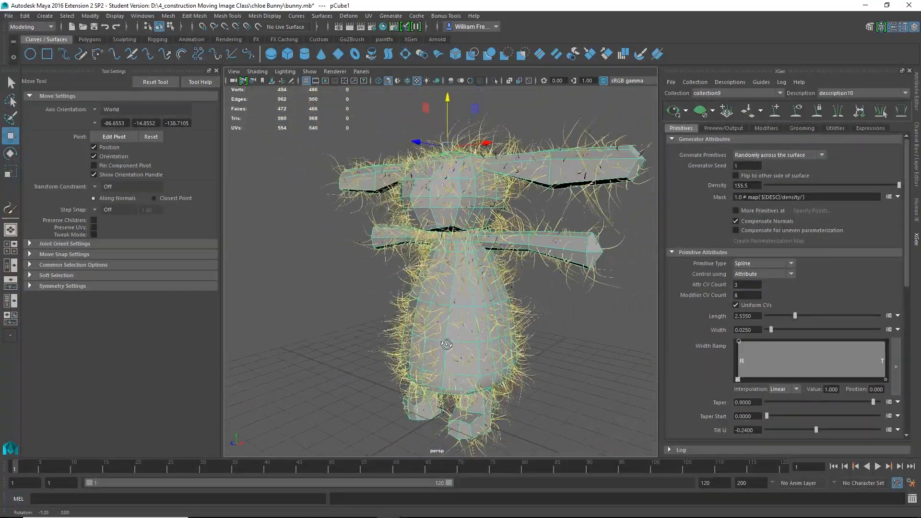
left_click_drag(443, 343, 464, 373, "alt")
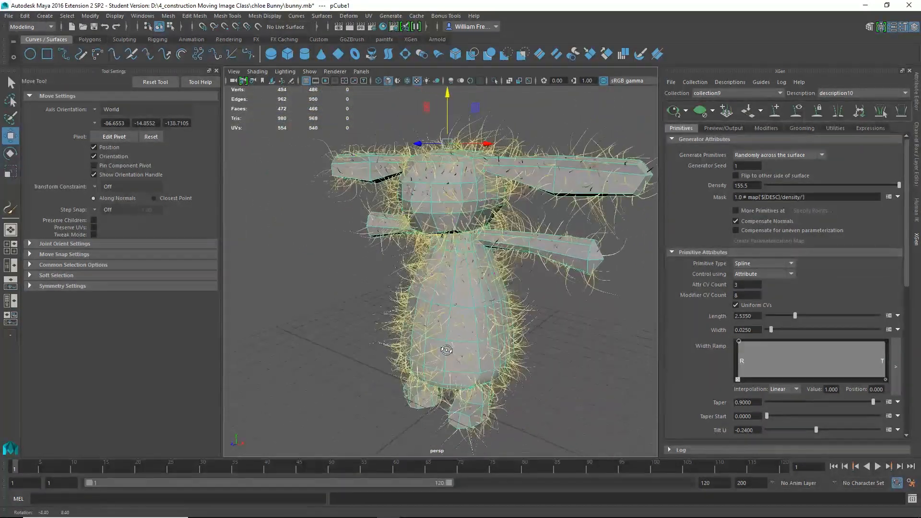
right_click_drag(464, 373, 416, 342, "alt")
left_click_drag(474, 335, 461, 347, "alt")
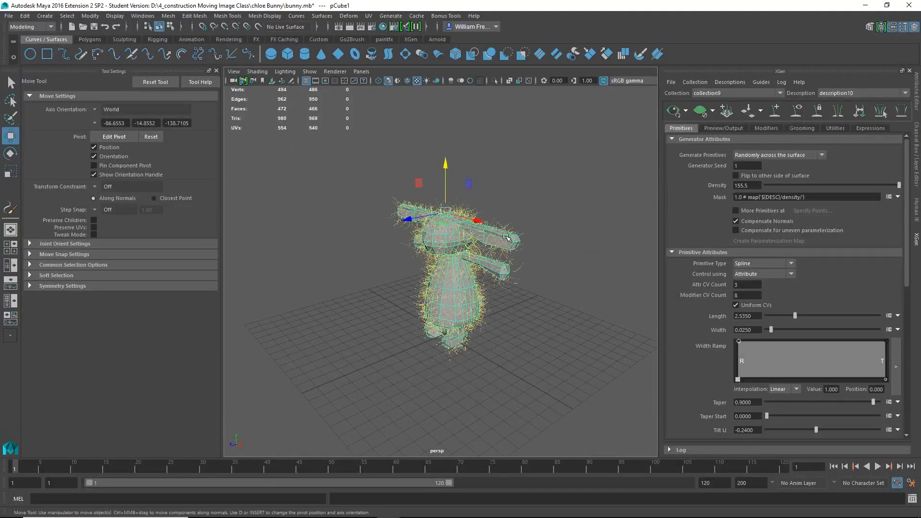
key("r")
left_click_drag(447, 211, 589, 188)
key("w")
left_click_drag(447, 171, 448, 4)
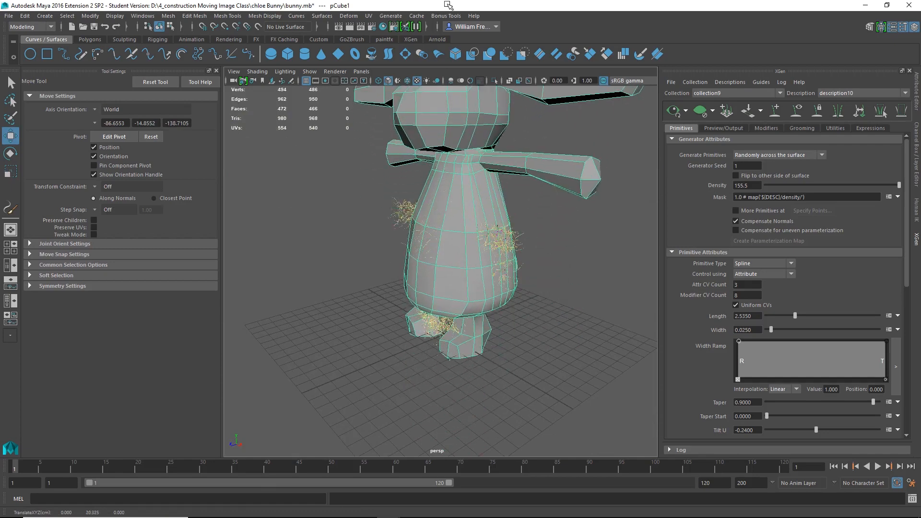
- Regenerate the fur preview after the second enlargement and check the hair coverage on the head, arms and body
left_click(680, 107)
scroll(567, 283, "down", 2)
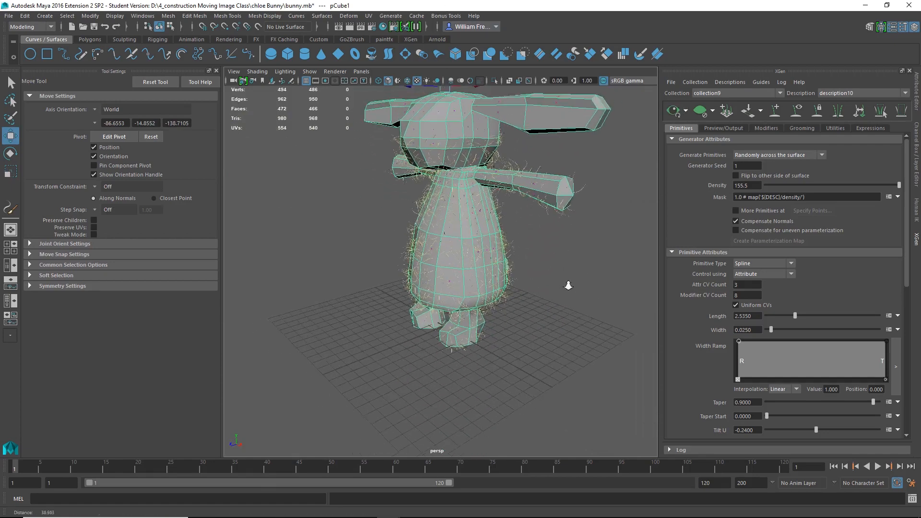
left_click_drag(533, 275, 590, 269, "alt")
middle_click_drag(539, 206, 539, 207, "alt")
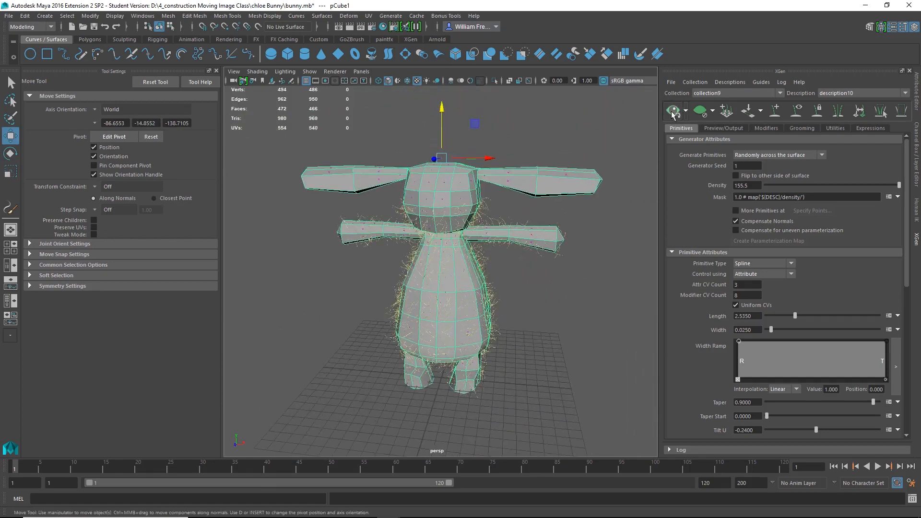
left_click_drag(539, 207, 468, 286, "alt")
right_click_drag(468, 287, 545, 249, "alt")
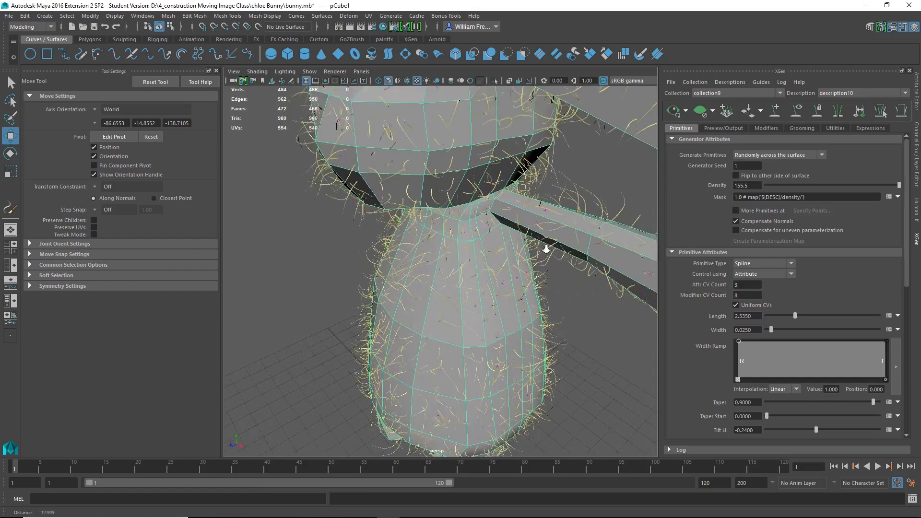
left_click_drag(477, 283, 551, 229, "alt")
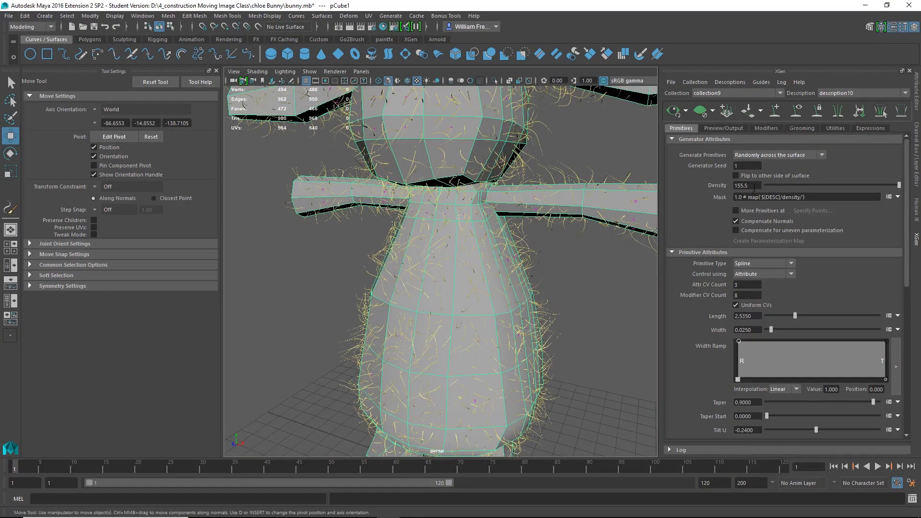
- Set the fur density of the XGen description to 500 and check the thicker coverage around the bunny
left_click_drag(756, 185, 710, 191)
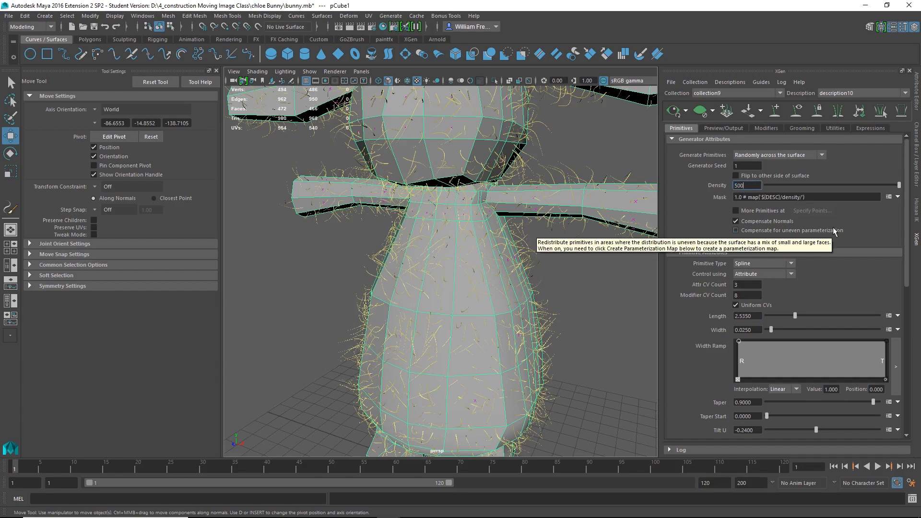
key("Return")
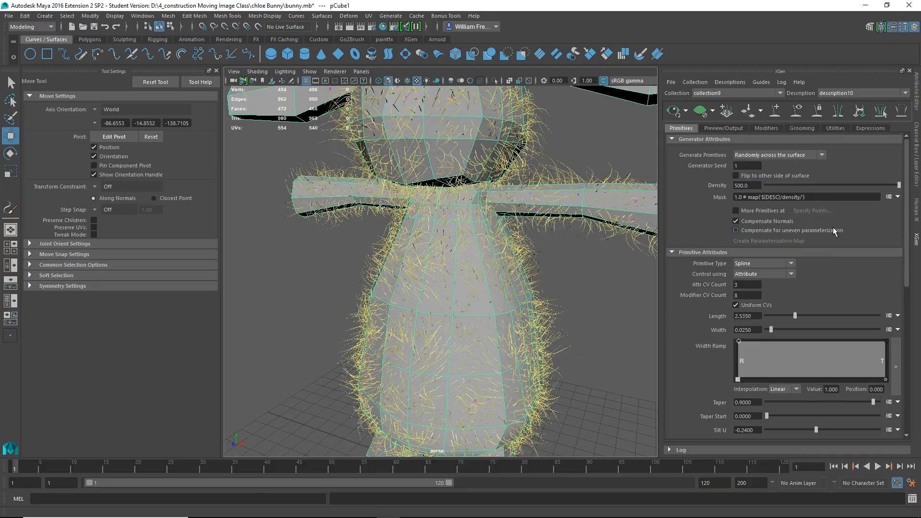
mouse_move(470, 269)
left_mouse_down("alt")
mouse_move(436, 275)
mouse_move(487, 277)
mouse_move(421, 283)
mouse_move(424, 307)
mouse_move(436, 246)
mouse_move(461, 286)
mouse_move(482, 274)
left_mouse_up("alt")
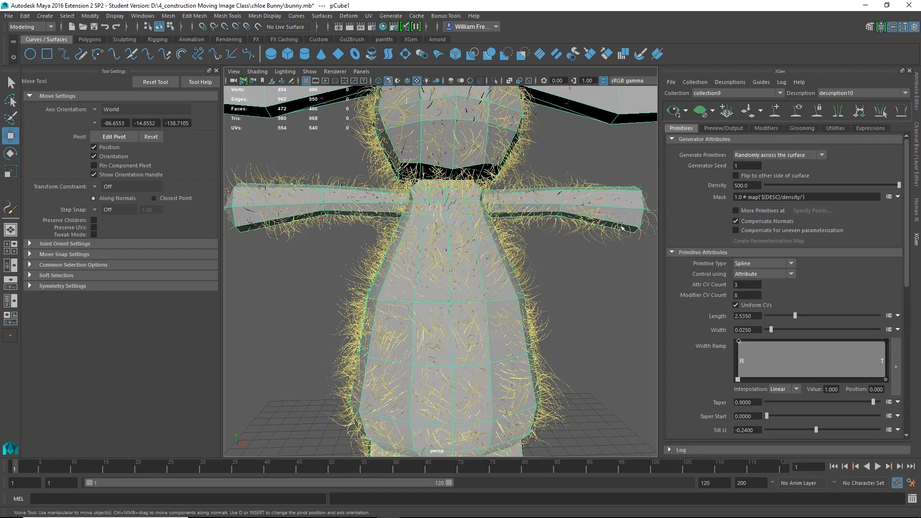
left_click_drag(620, 226, 555, 243, "alt")
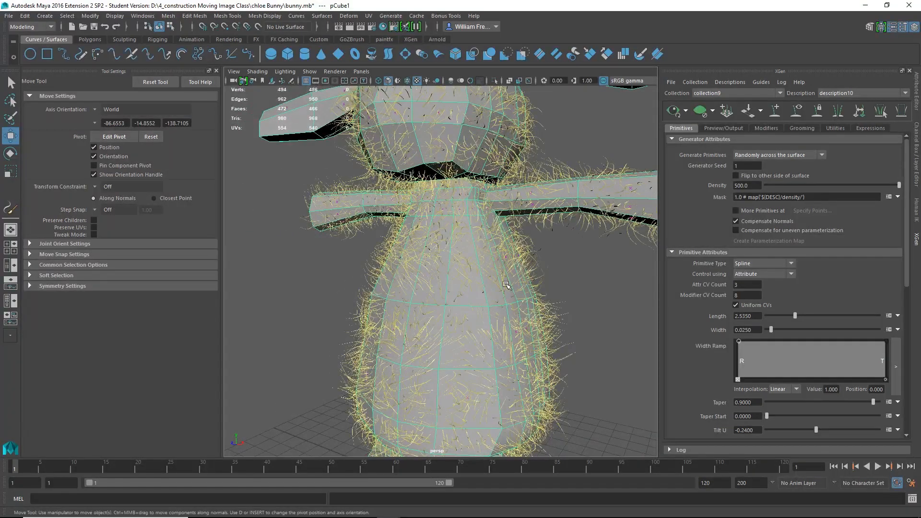
left_click_drag(518, 269, 538, 188, "alt")
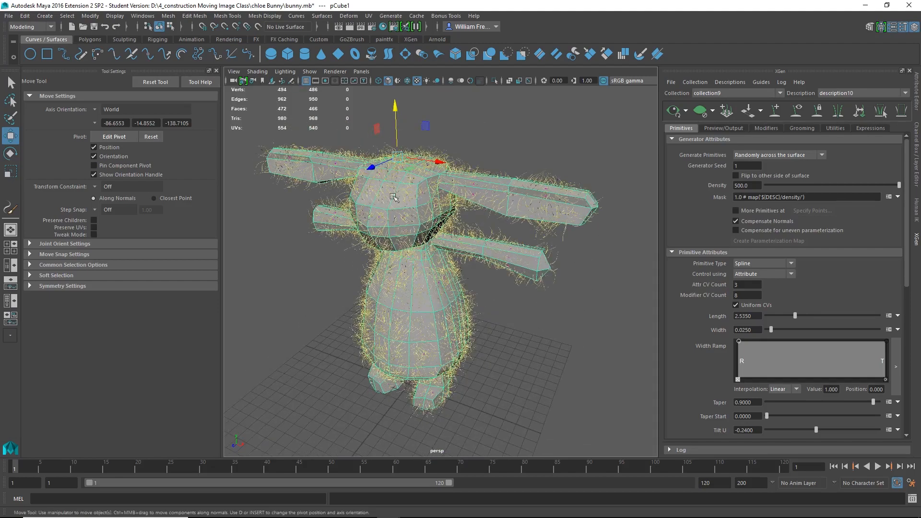
- Change the menu set to Rendering and render the current frame of the perspective view
left_click(29, 27)
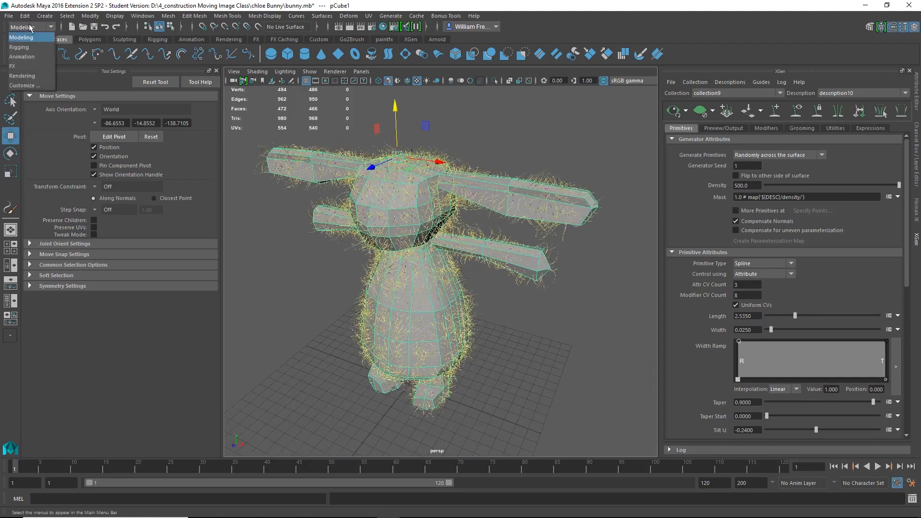
left_click(21, 56)
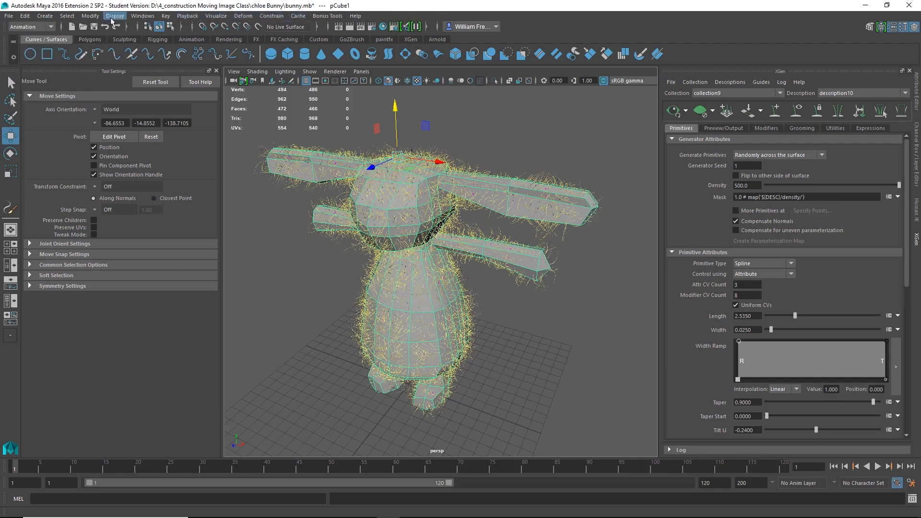
left_click(38, 27)
left_click(22, 76)
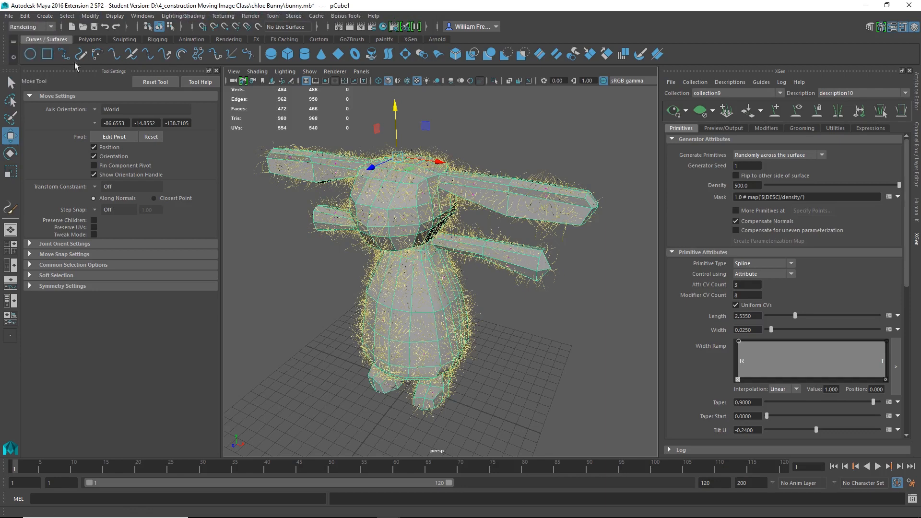
left_click(251, 16)
mouse_move(272, 57)
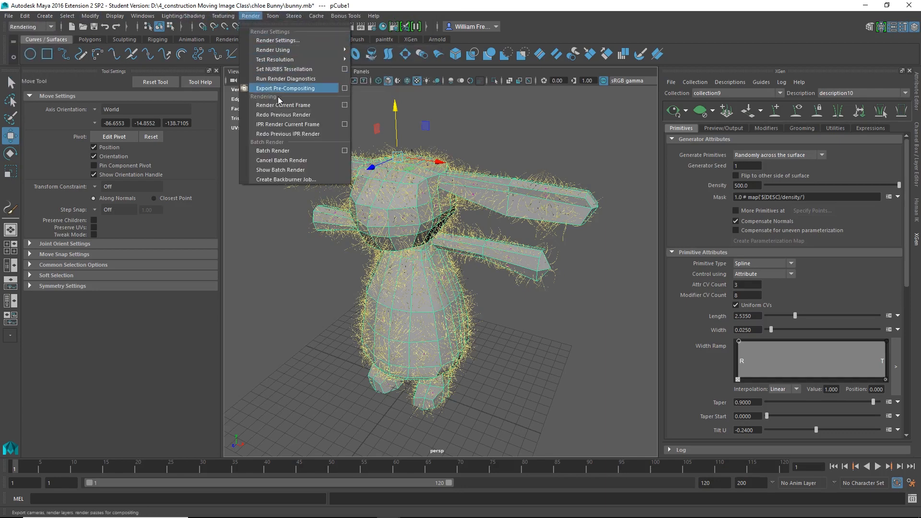
left_click(299, 106)
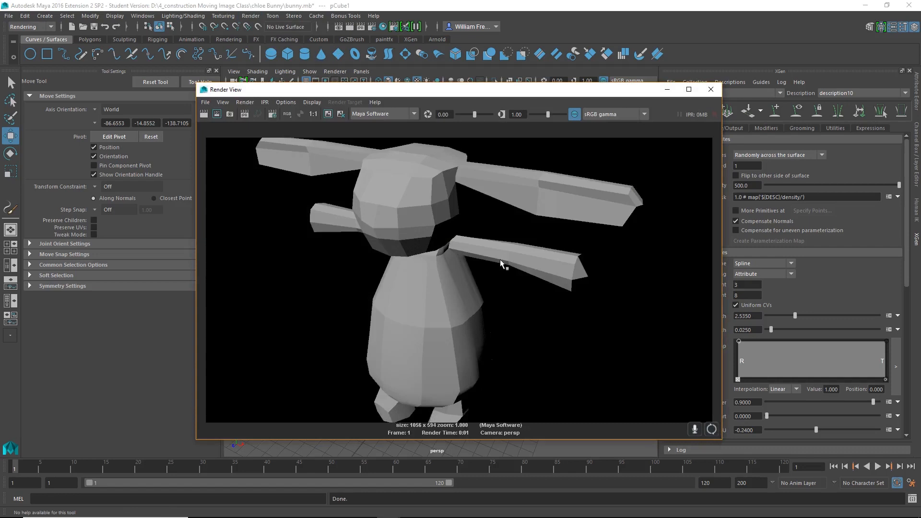
- Set the renderer to mental ray and render the furred bunny again
left_click(386, 114)
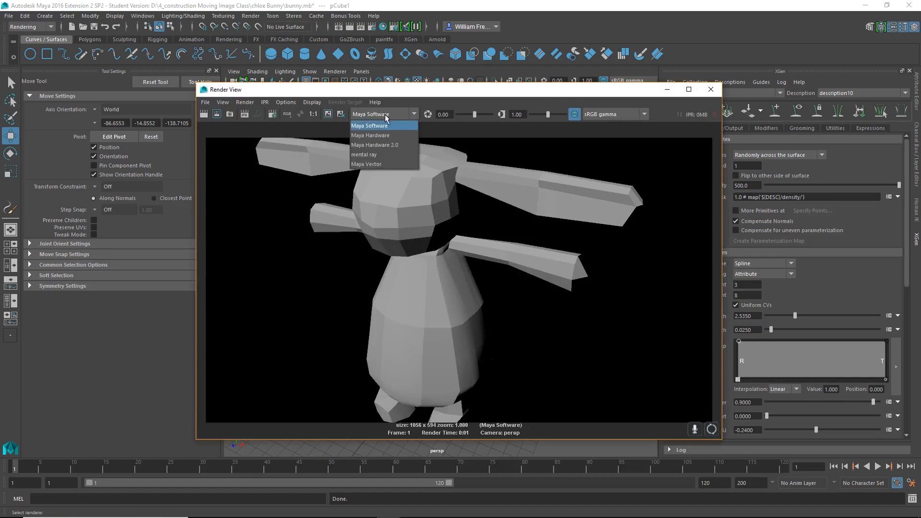
left_click(381, 155)
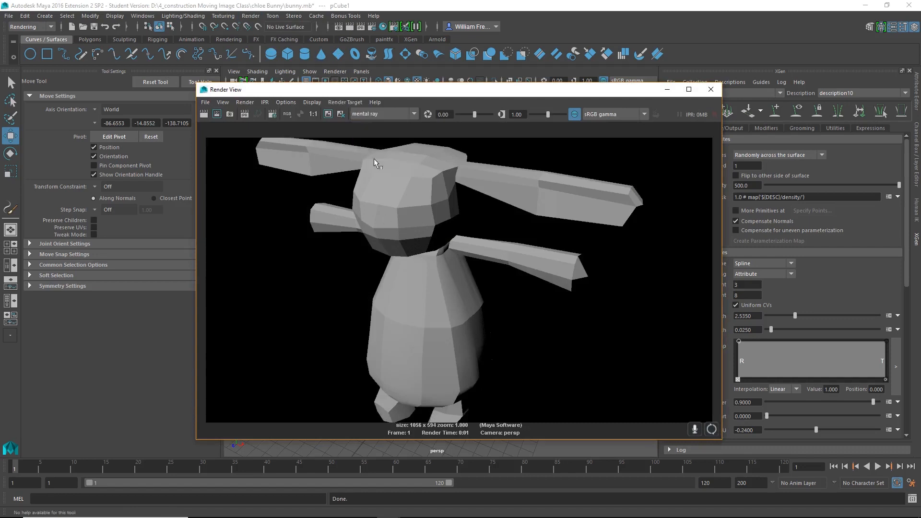
left_click(204, 114)
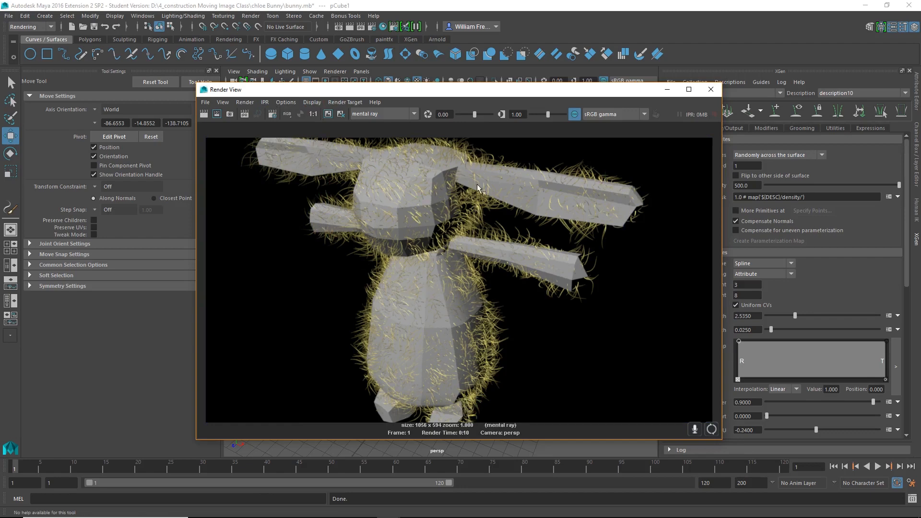
- Create a Physical Sun and Sky environment in the mental ray scene settings, and close the render settings
left_click(293, 103)
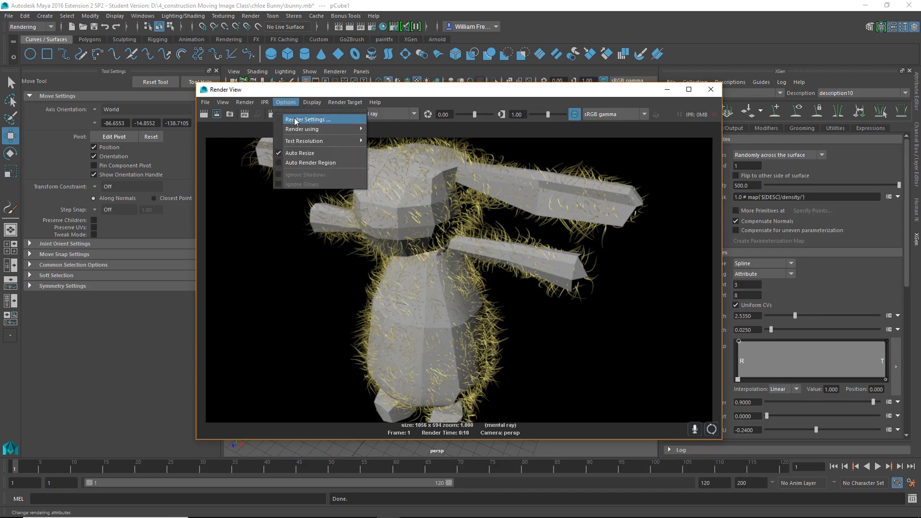
left_click(307, 120)
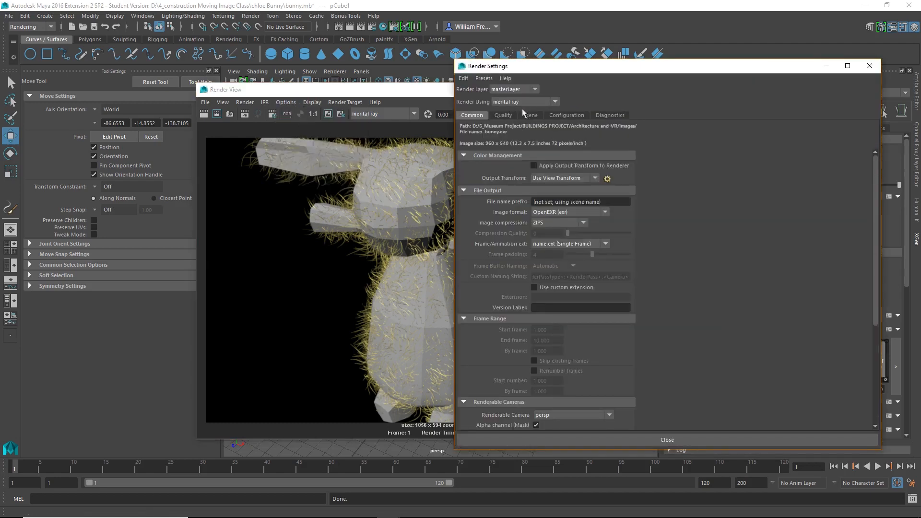
left_click(504, 116)
left_click(534, 115)
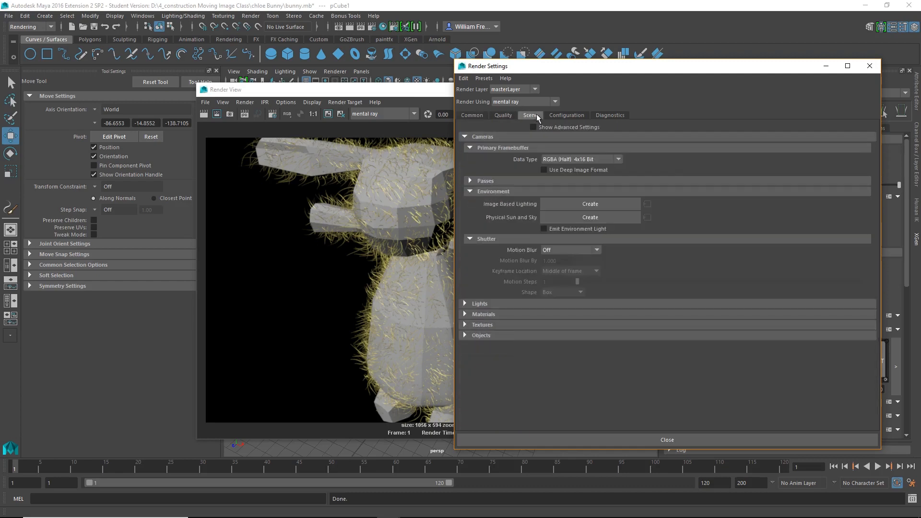
left_click(597, 218)
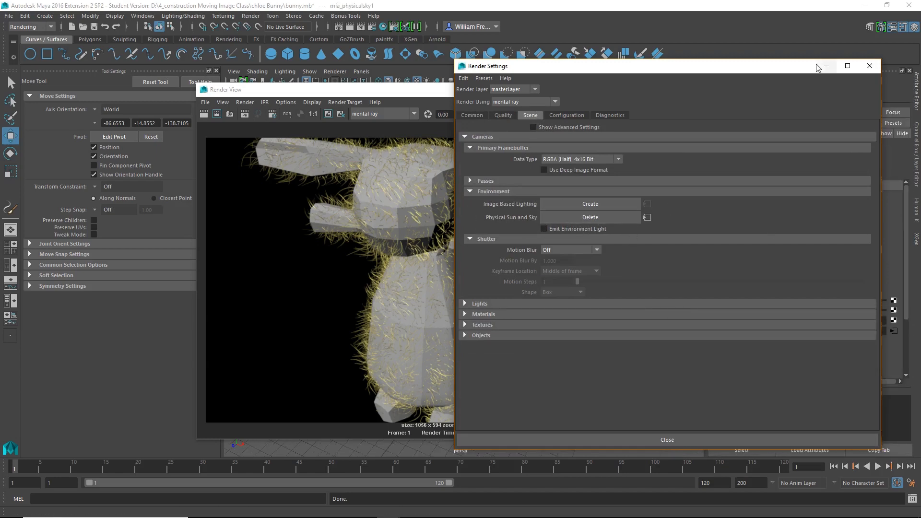
left_click(869, 65)
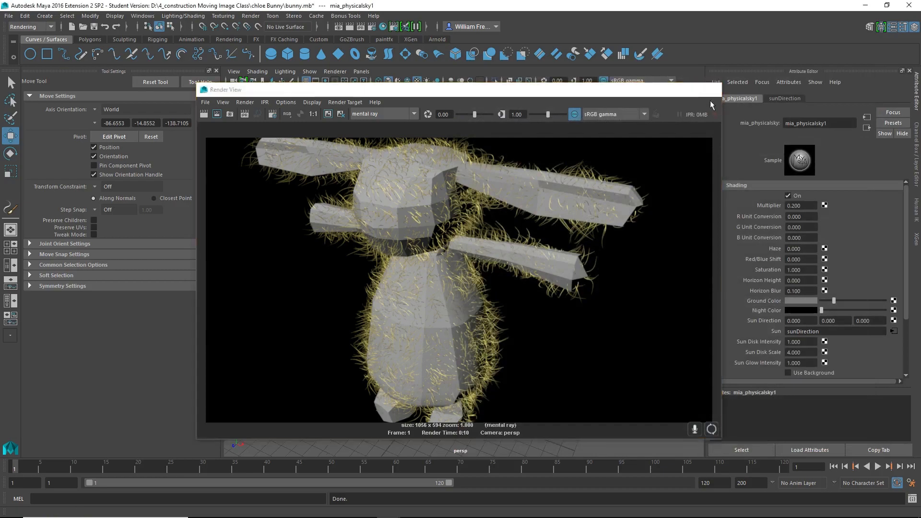
- Close the render window, select the sun direction light on the grid and rotate it to change the sunlight's angle on the bunny
left_click(711, 90)
left_click_drag(469, 426, 372, 348, "alt")
left_click(431, 307)
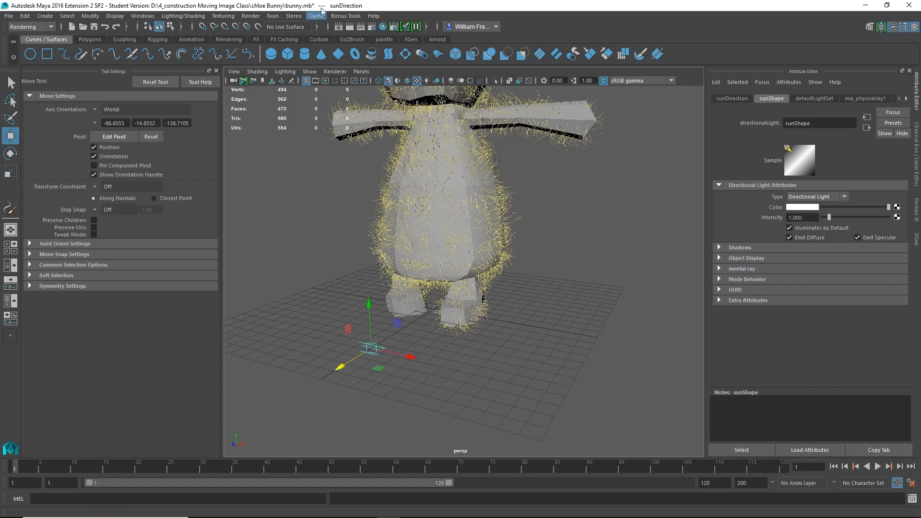
left_click_drag(450, 362, 418, 349, "alt")
scroll(519, 358, "down", 5)
right_click_drag(417, 349, 484, 408, "alt")
key("e")
left_click_drag(367, 445, 332, 449)
left_click_drag(323, 405, 342, 394)
- Frame the whole bunny in the perspective view, render the current frame with mental ray and close the render window
left_click_drag(402, 380, 415, 306, "alt")
middle_click_drag(506, 242, 513, 324, "alt")
right_click_drag(542, 330, 468, 292, "alt")
left_click_drag(446, 271, 435, 305, "alt")
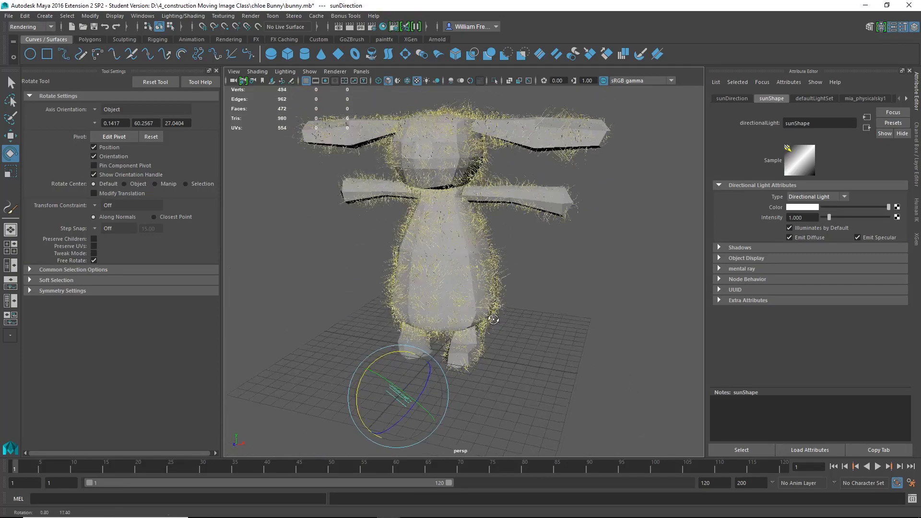
middle_click_drag(550, 258, 552, 296, "alt")
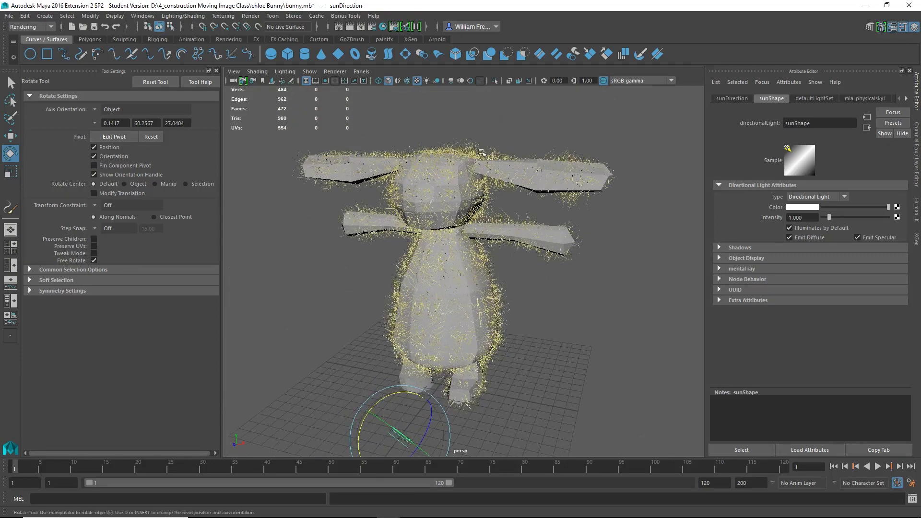
left_click(251, 16)
left_click(295, 110)
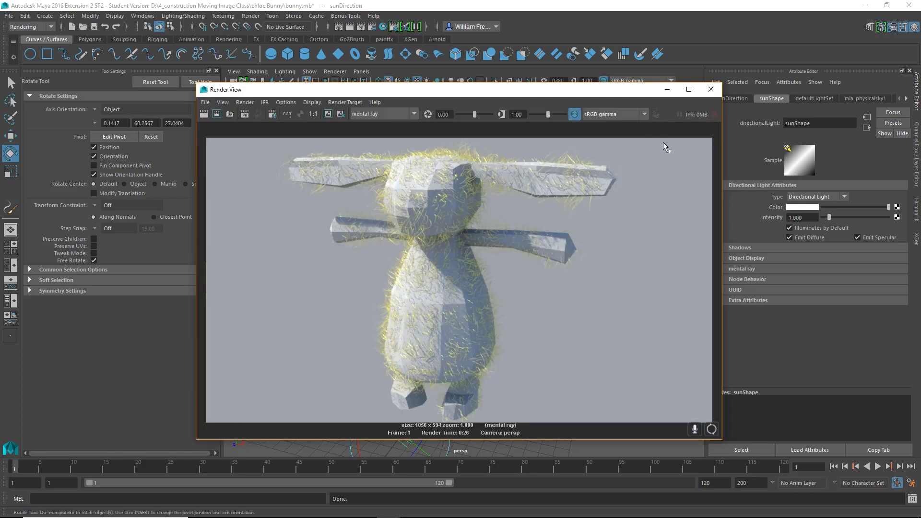
left_click(711, 89)
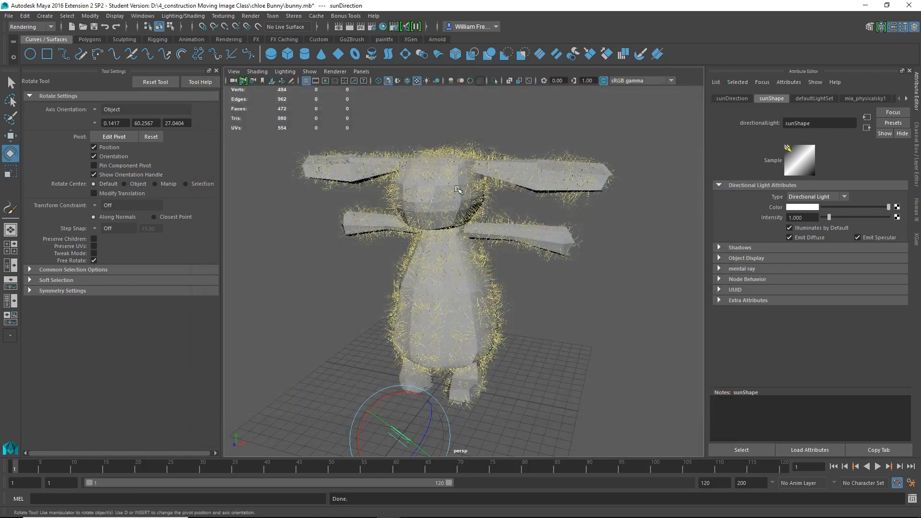
- Select the bunny mesh and delete its existing fur collection in XGen
left_click_drag(499, 268, 459, 288, "alt")
left_click(462, 283)
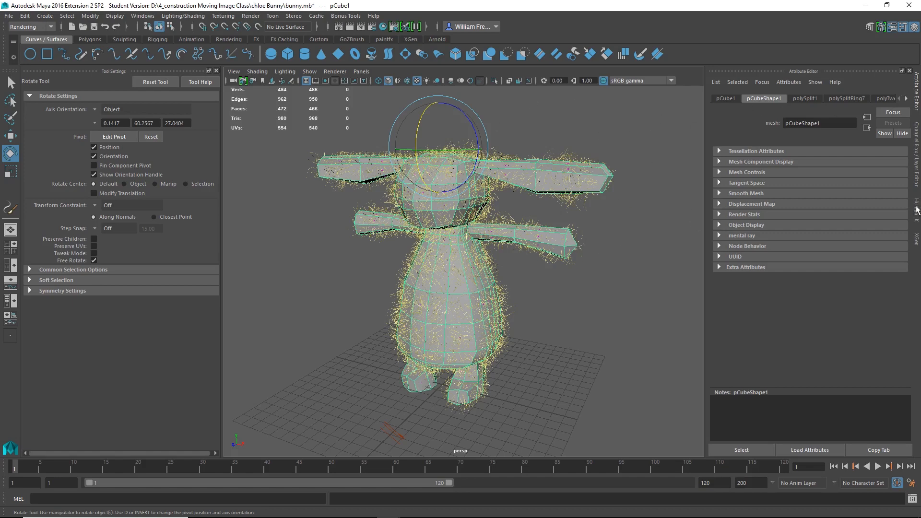
left_click(917, 240)
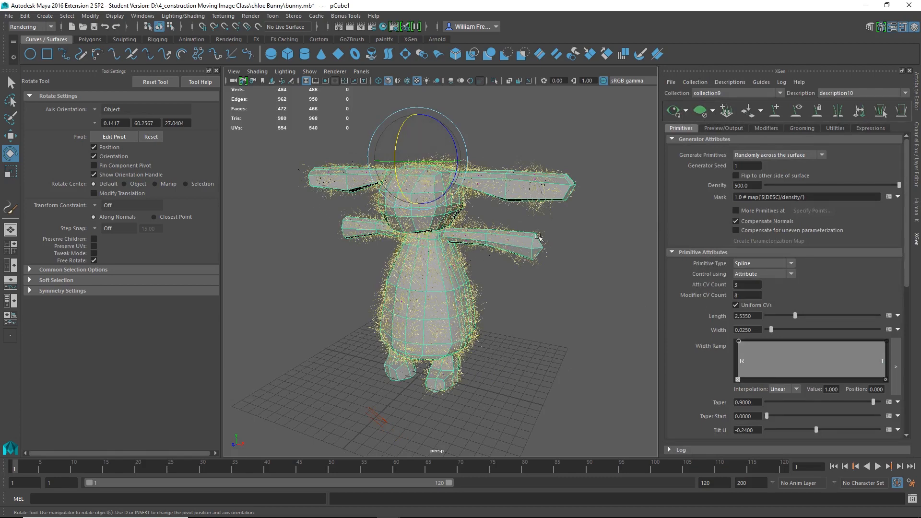
left_click(694, 82)
left_click(717, 111)
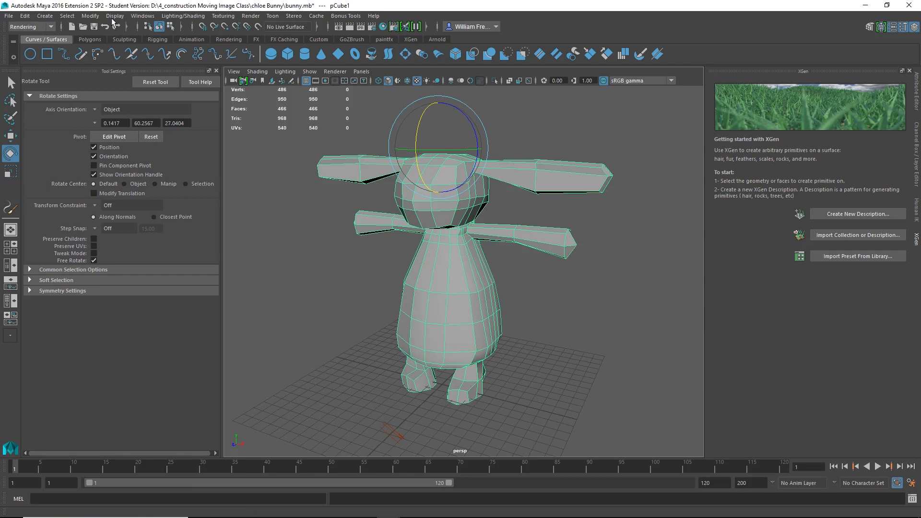
- Smooth the bunny mesh with 3 divisions and deselect it
left_click(38, 27)
left_click(30, 37)
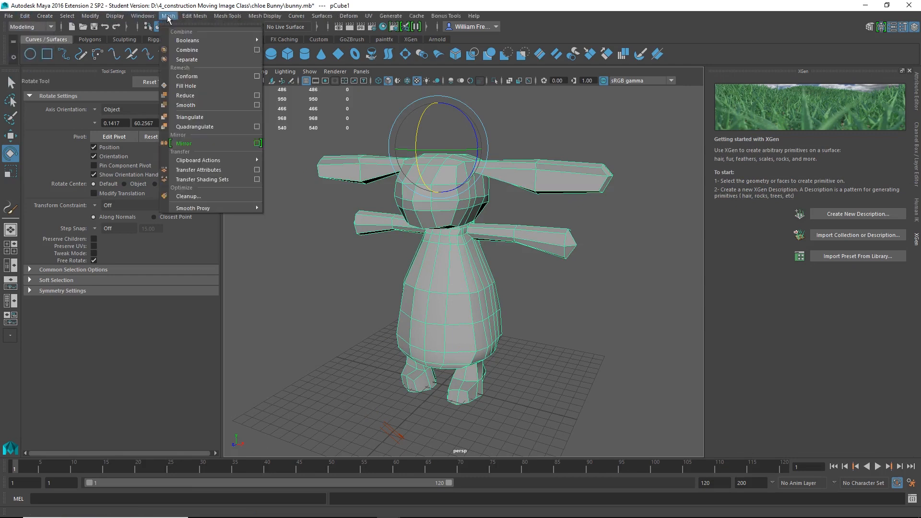
left_click(168, 15)
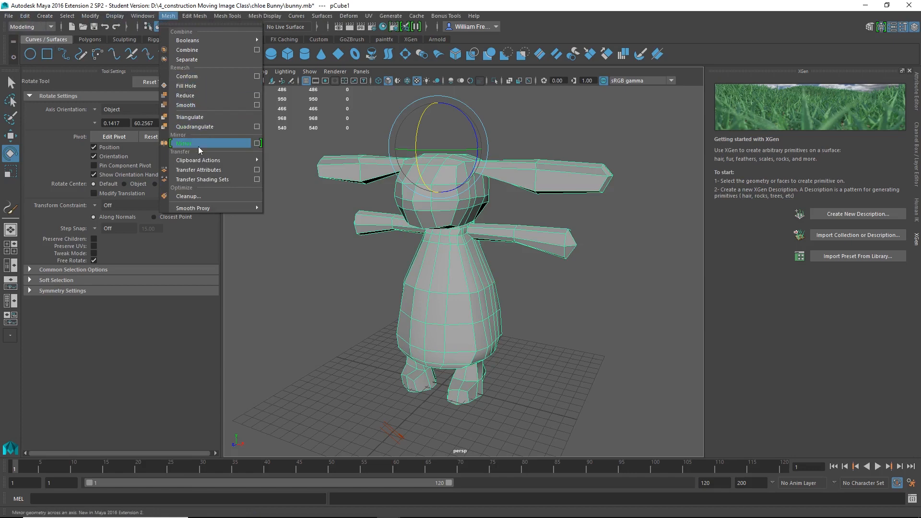
left_click(211, 106)
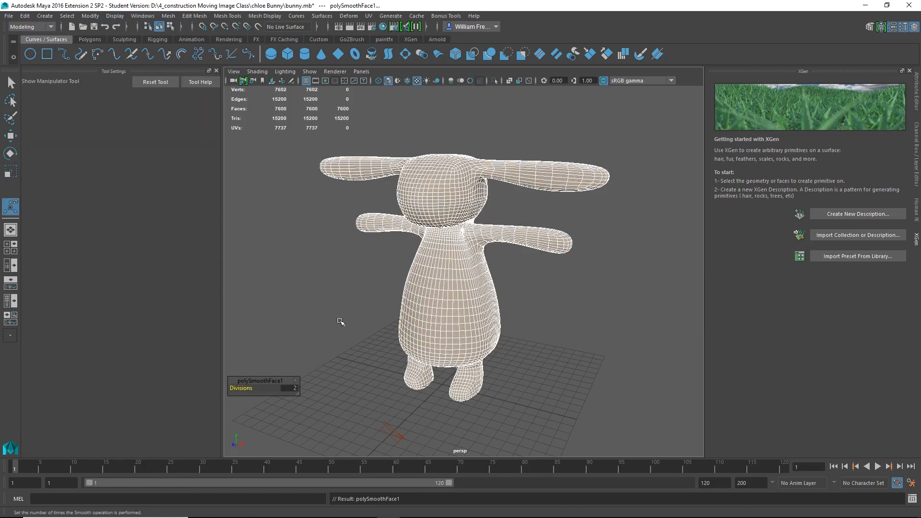
left_click_drag(253, 389, 317, 377)
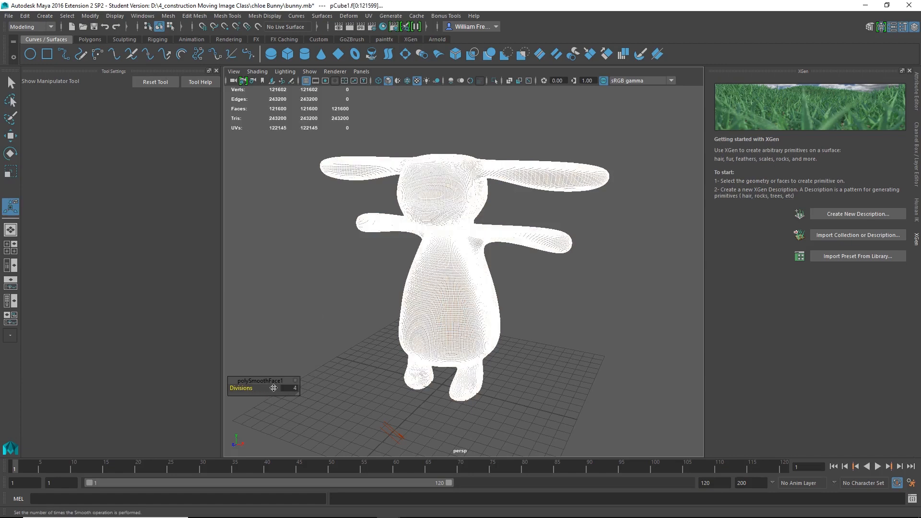
left_click_drag(244, 389, 239, 392)
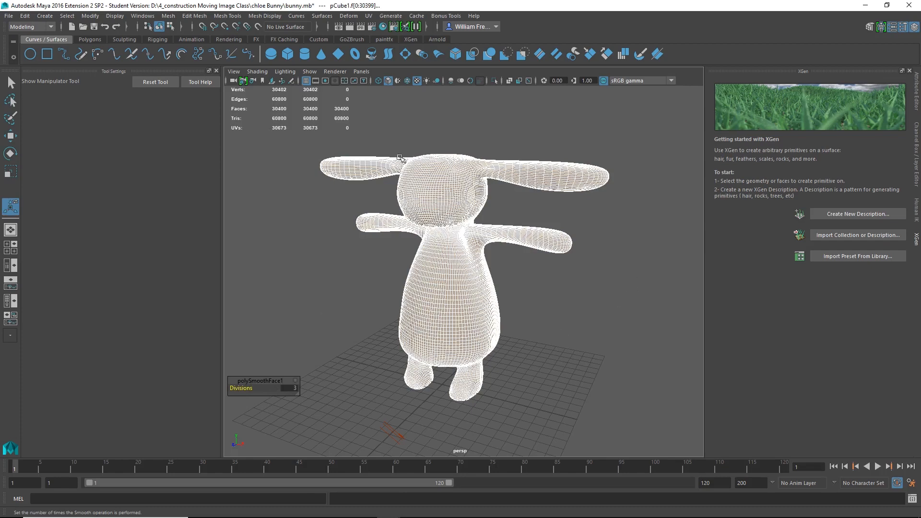
left_click(11, 84)
left_click(568, 308)
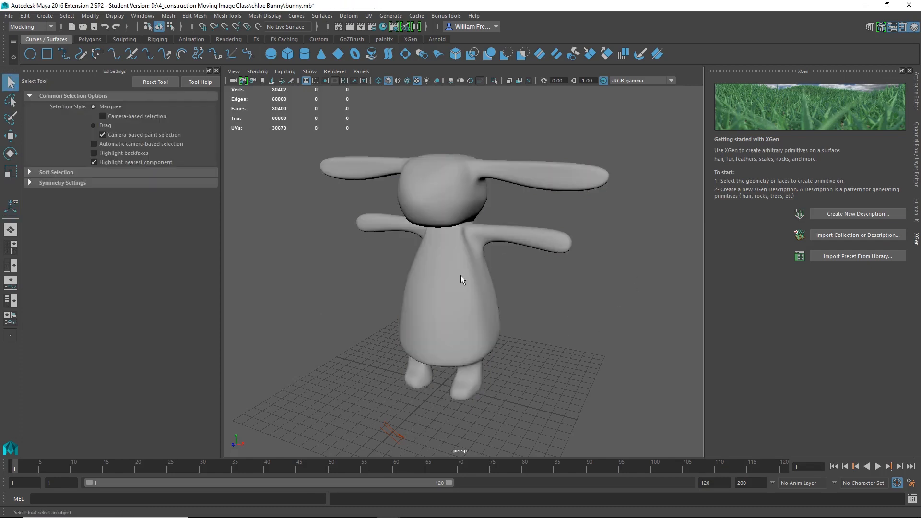
- Select the smoothed bunny, import the Duckling preset from the XGen library into a new collection, and close the library
left_click(461, 275)
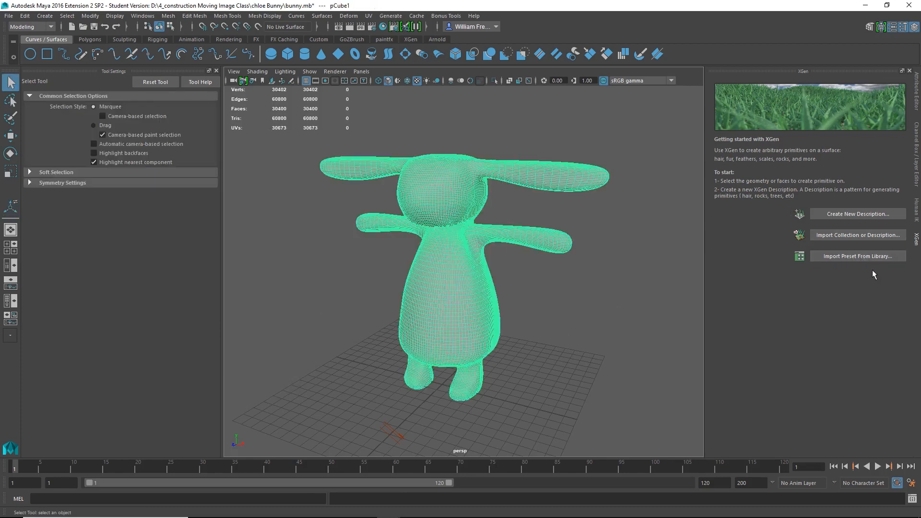
left_click(876, 257)
double_click(491, 249)
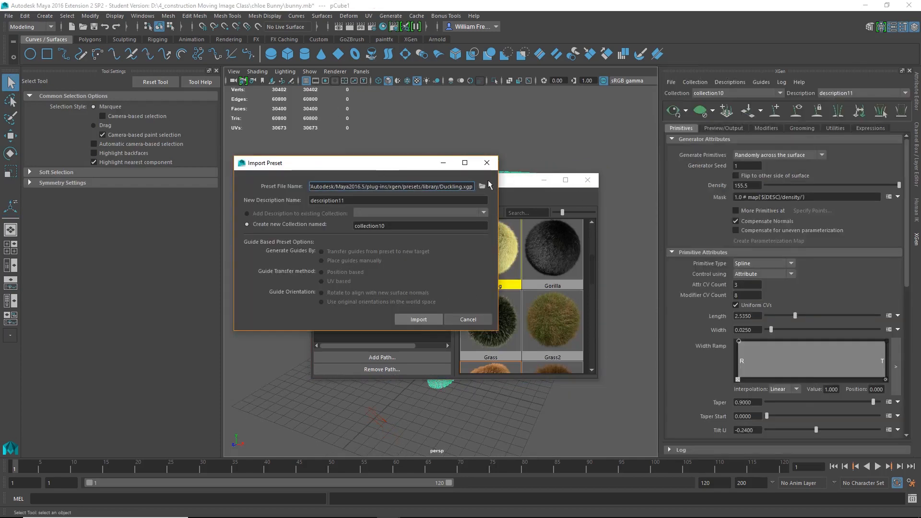
left_click(434, 318)
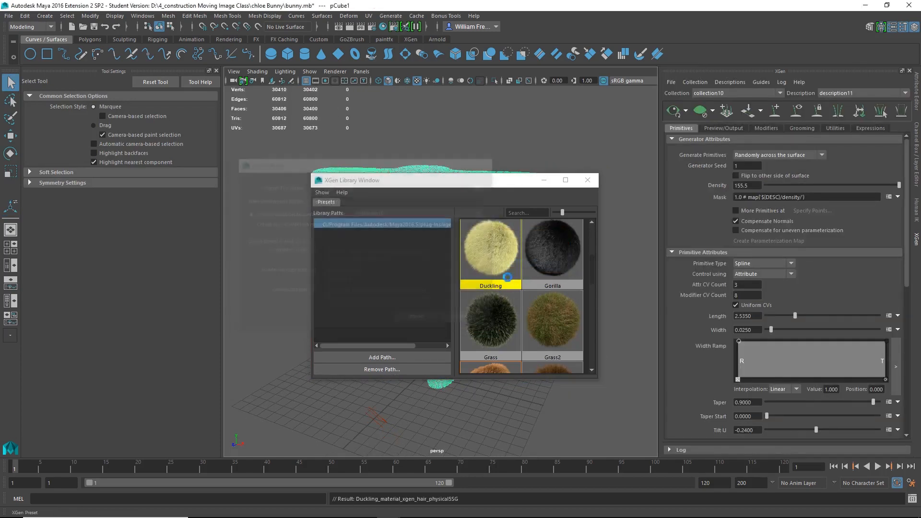
left_click(587, 180)
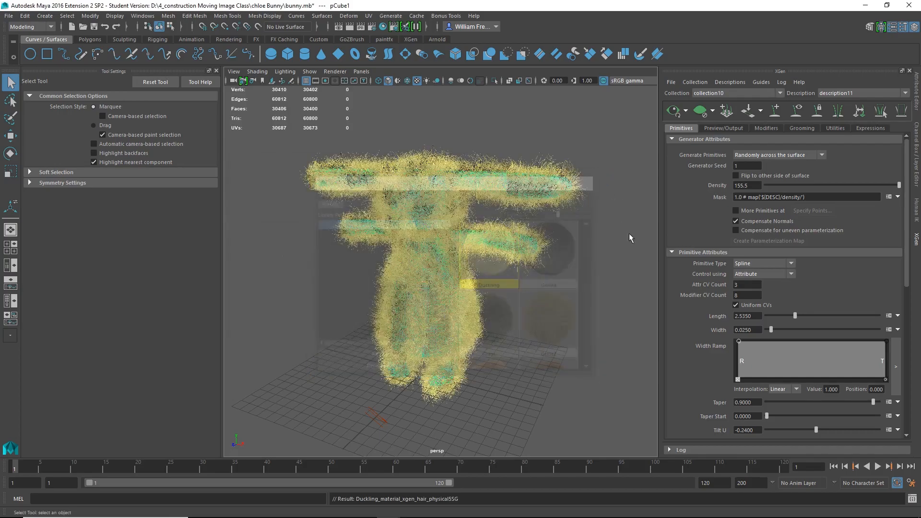
- Examine the fur coverage on the bunny's body, head, ears and arms from close up and from a distance
left_click_drag(473, 263, 401, 218, "alt")
right_click_drag(400, 219, 504, 230, "alt")
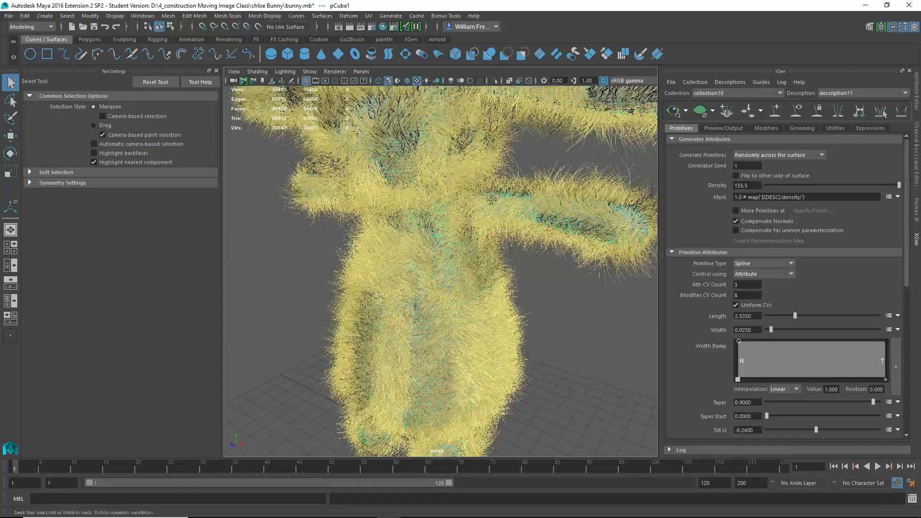
left_click_drag(504, 230, 323, 213, "alt")
left_click_drag(422, 247, 576, 235, "alt")
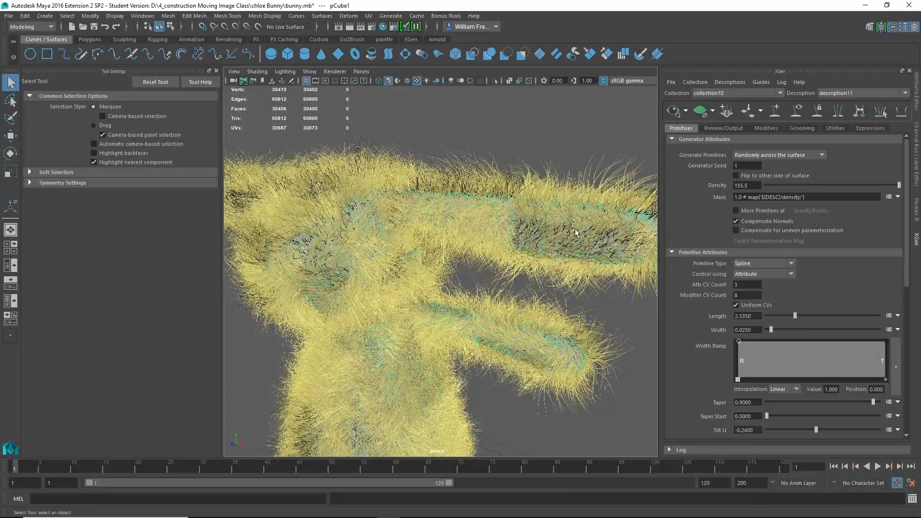
right_click_drag(581, 254, 475, 309, "alt")
middle_click_drag(476, 307, 518, 234, "alt")
left_click_drag(519, 234, 521, 254, "alt")
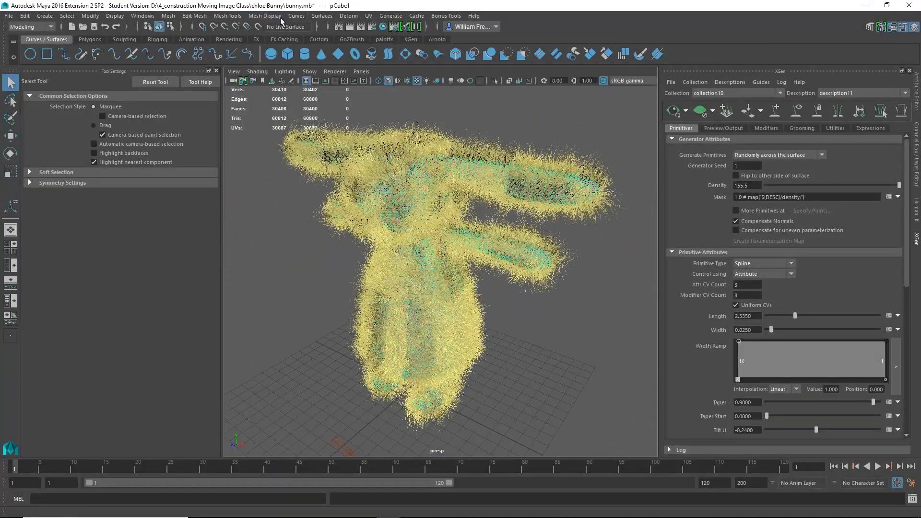
- Switch to the Rendering menu set, render the current frame of the furred smooth bunny and close the render window
left_click(38, 28)
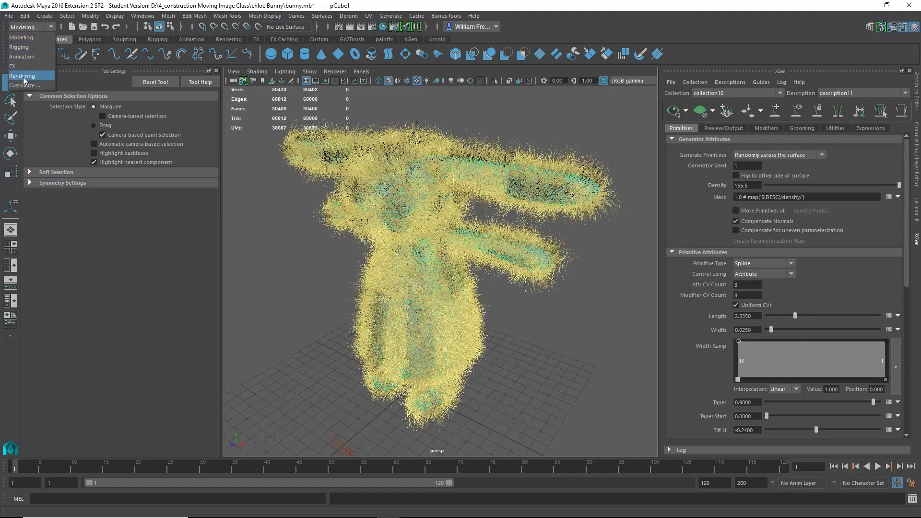
left_click(22, 76)
left_click(250, 16)
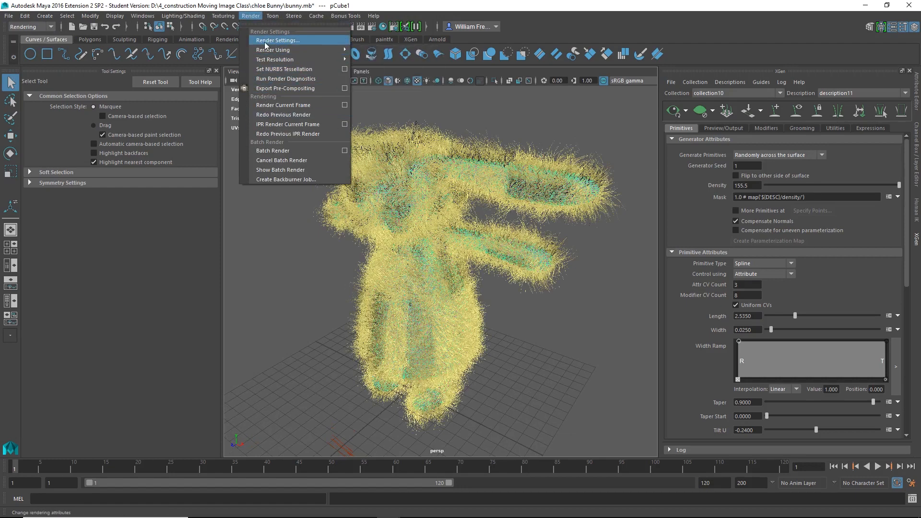
left_click(276, 104)
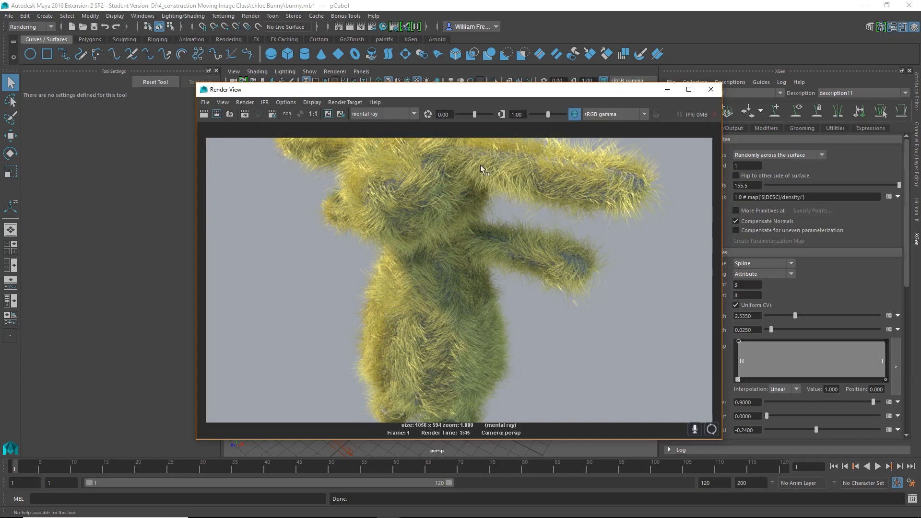
left_click(711, 89)
- Inspect the fur on the bunny's body and legs, and bring up the fur description's preview and output settings
scroll(444, 312, "up", 5)
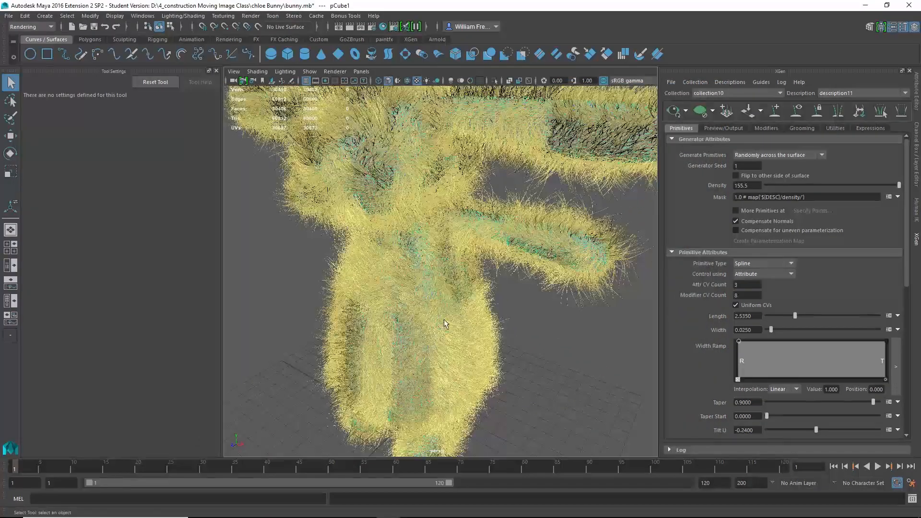
left_click_drag(396, 371, 442, 337, "alt")
middle_click_drag(442, 338, 487, 263, "alt")
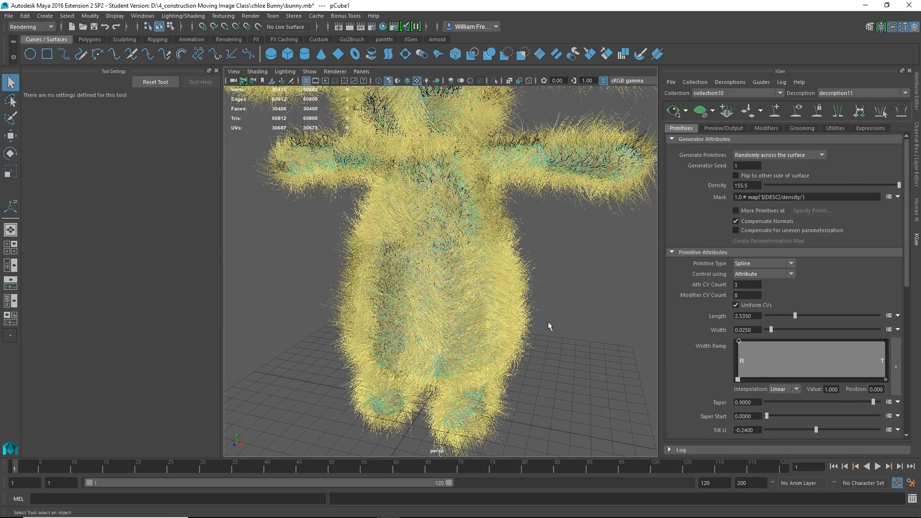
left_click_drag(604, 314, 549, 311, "alt")
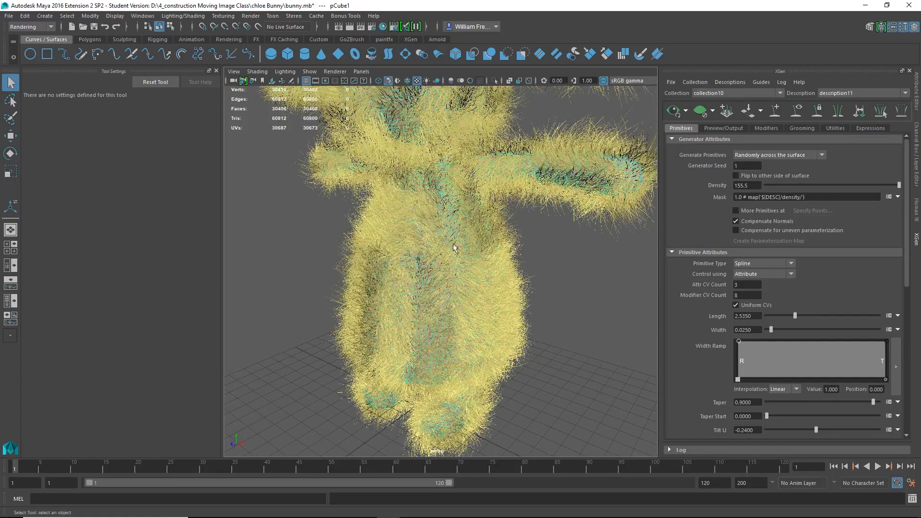
left_click(728, 126)
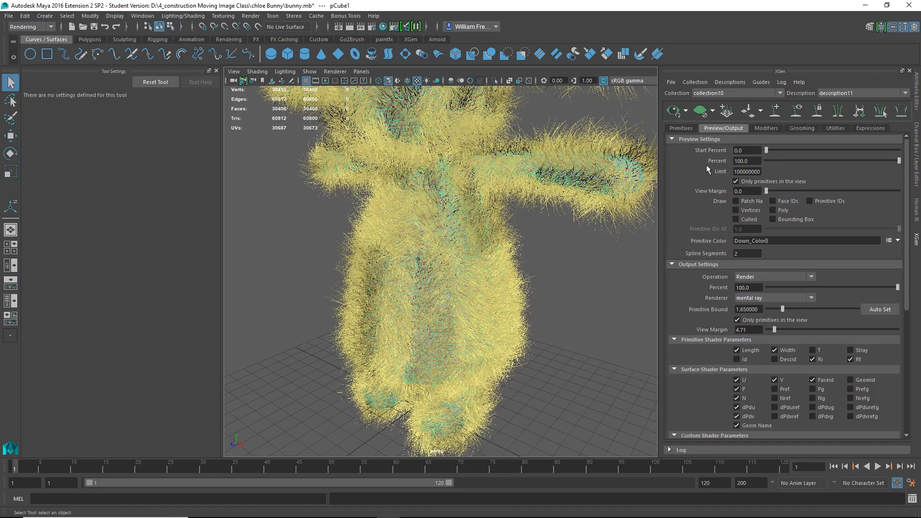
- Lower the fur description's preview percent to about 19.6 and update the XGen preview with the whole bunny in view
left_click(683, 129)
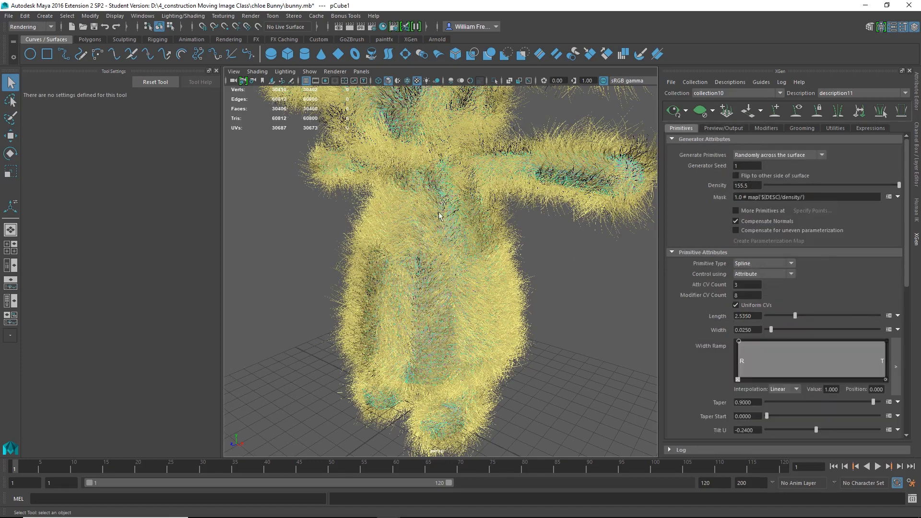
left_click(743, 129)
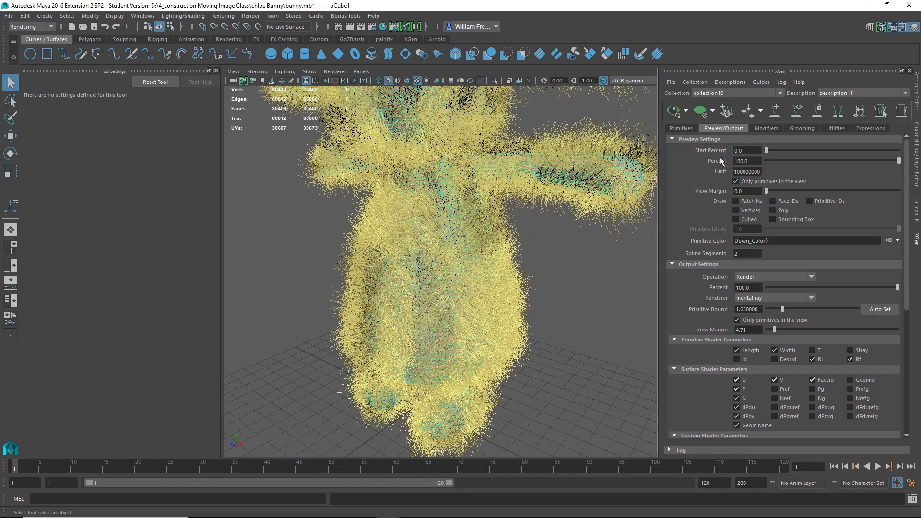
left_click_drag(899, 160, 790, 163)
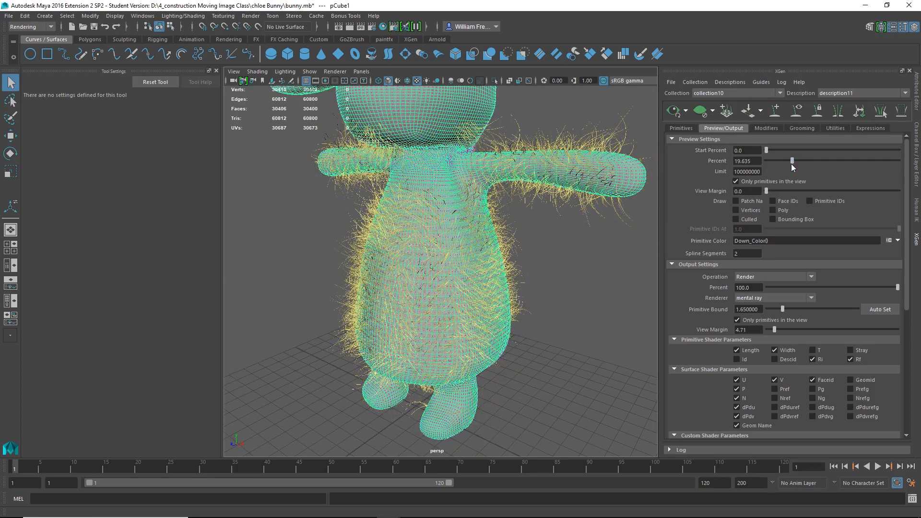
right_click_drag(605, 278, 554, 242, "alt")
middle_click_drag(596, 198, 596, 224, "alt")
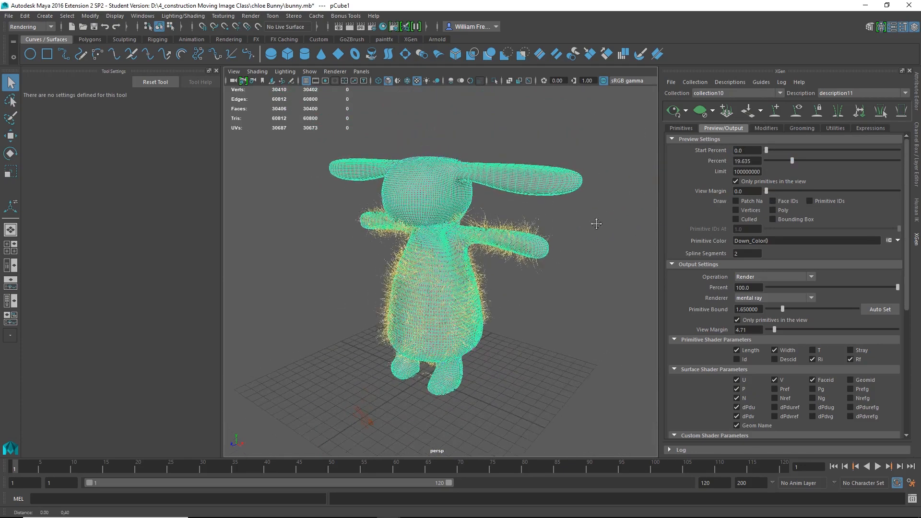
left_click_drag(596, 223, 575, 258, "alt")
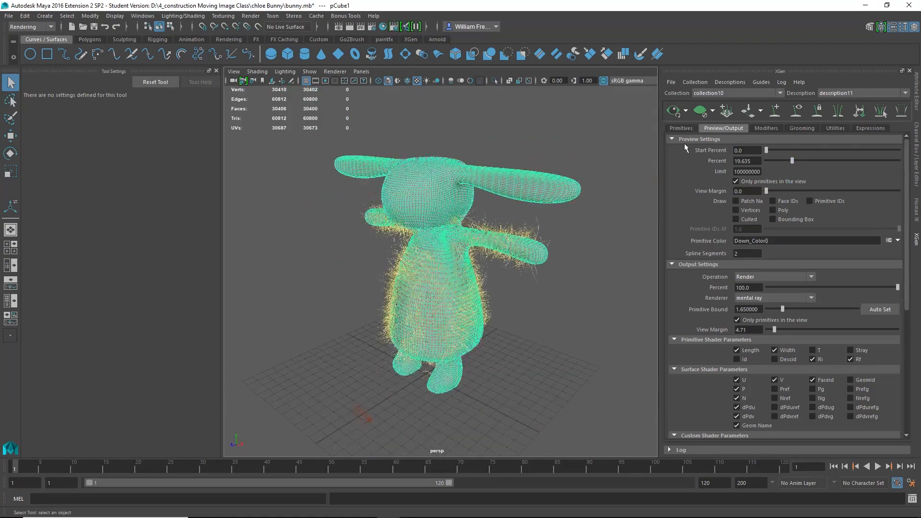
left_click(671, 111)
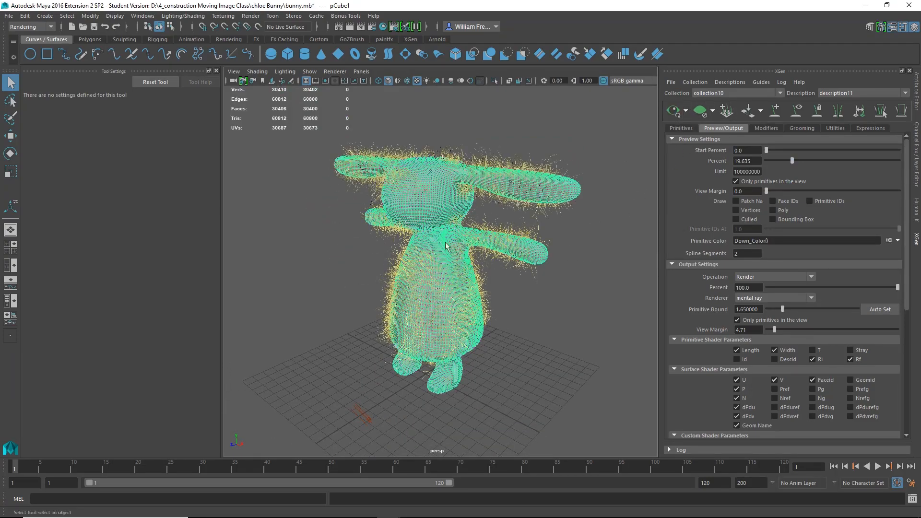
- Examine the thinned fur preview on the bunny's ears, head, body and back from several angles
left_click_drag(531, 378, 565, 346, "alt")
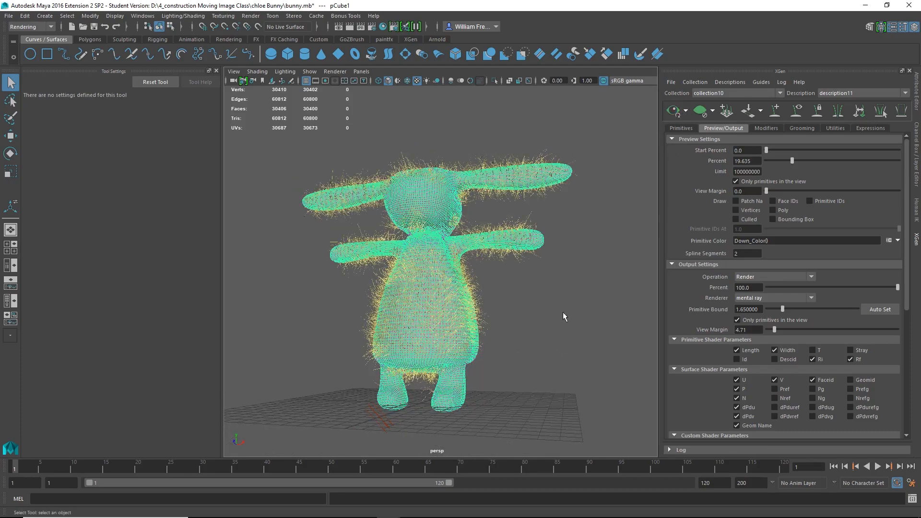
left_click_drag(599, 260, 569, 268, "alt")
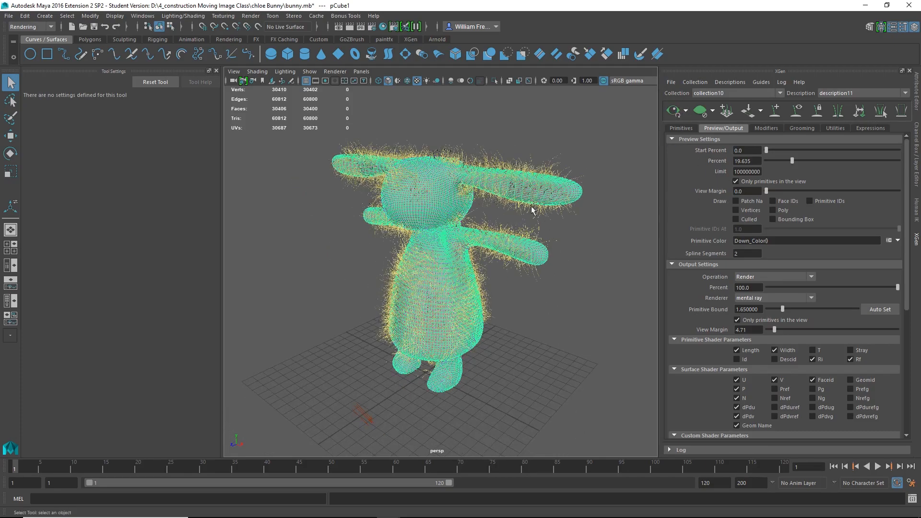
right_click_drag(500, 267, 547, 302, "alt")
middle_click_drag(592, 280, 565, 303, "alt")
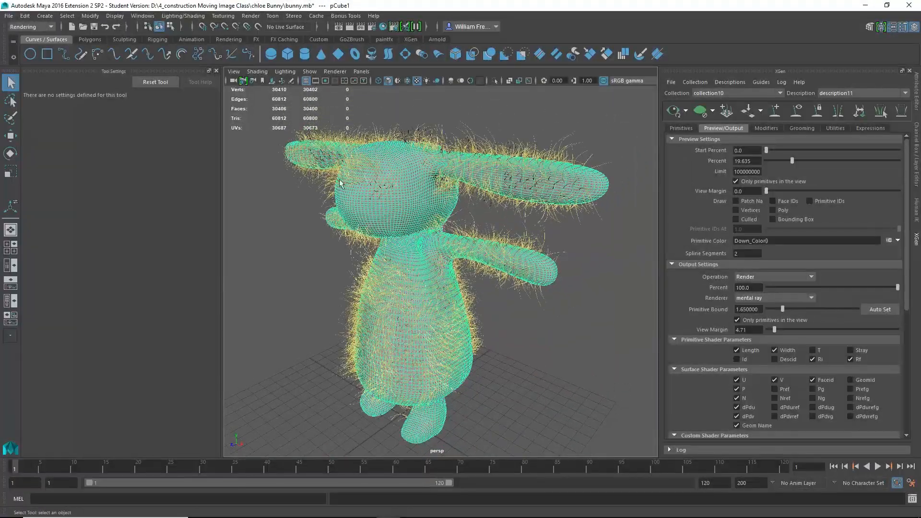
mouse_move(405, 242)
left_mouse_down("alt")
mouse_move(563, 222)
mouse_move(539, 222)
mouse_move(531, 243)
mouse_move(510, 220)
mouse_move(400, 239)
left_mouse_up("alt")
left_click_drag(374, 245, 411, 191, "alt")
left_click_drag(523, 205, 605, 226, "alt")
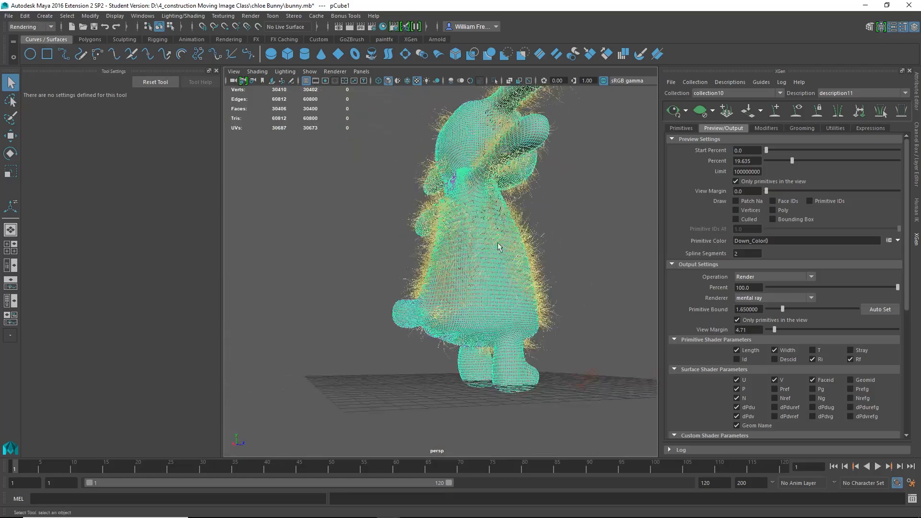
left_click_drag(480, 251, 466, 189, "alt")
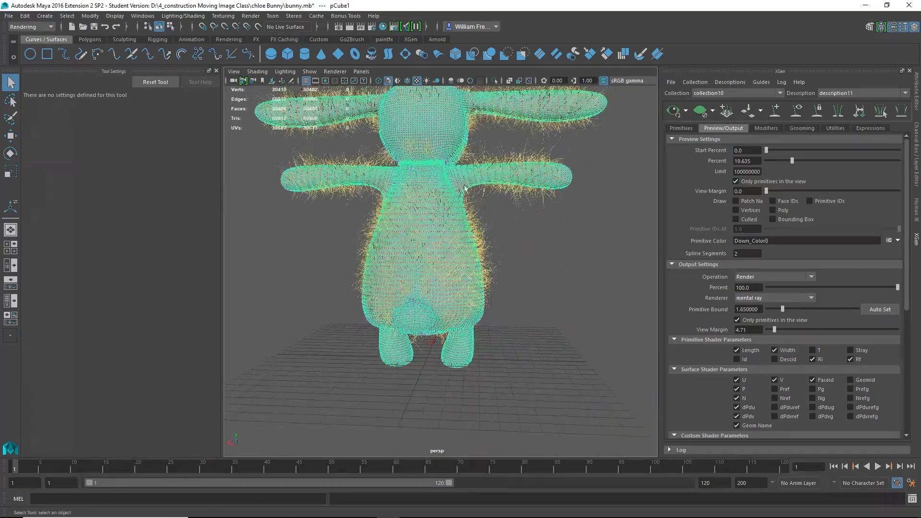
left_click_drag(486, 150, 434, 161, "alt")
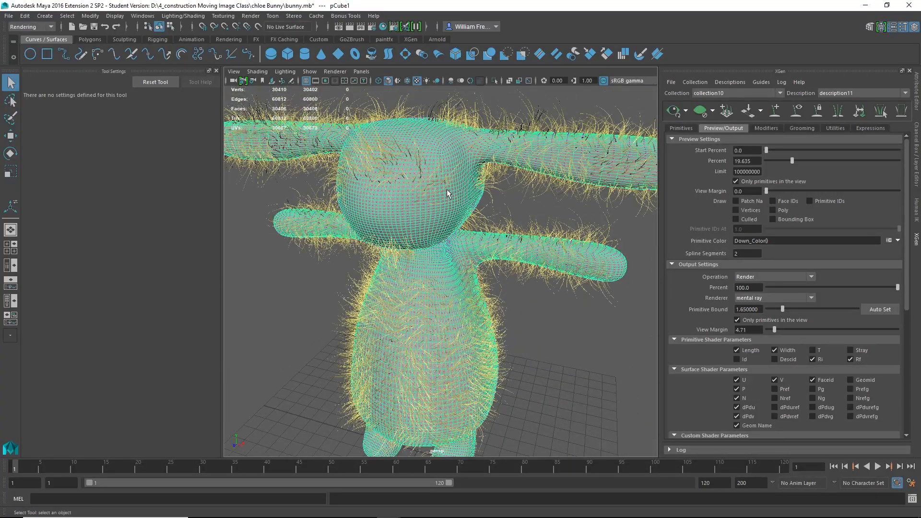
left_click_drag(473, 261, 489, 232, "alt")
middle_click_drag(489, 232, 520, 213, "alt")
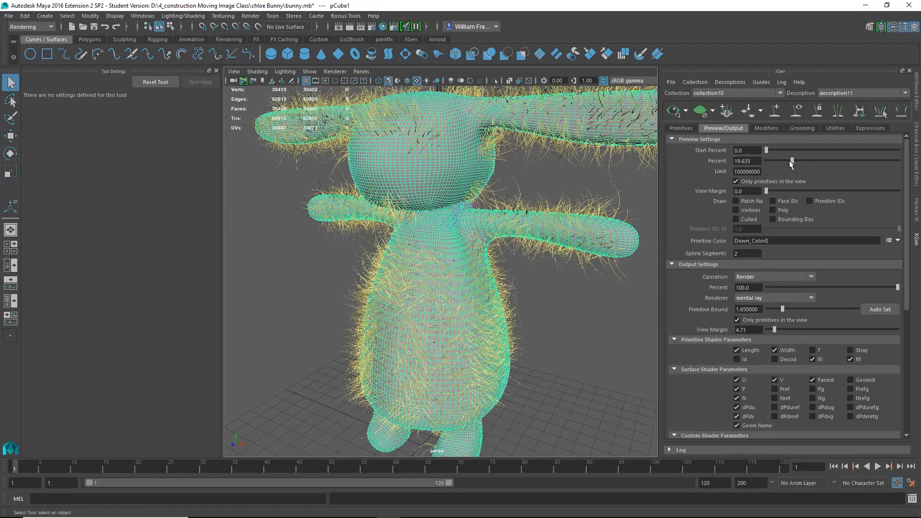
- Raise the fur's preview percent and set the primitives' Tilt N to -10
left_click_drag(792, 160, 834, 161)
left_click(682, 130)
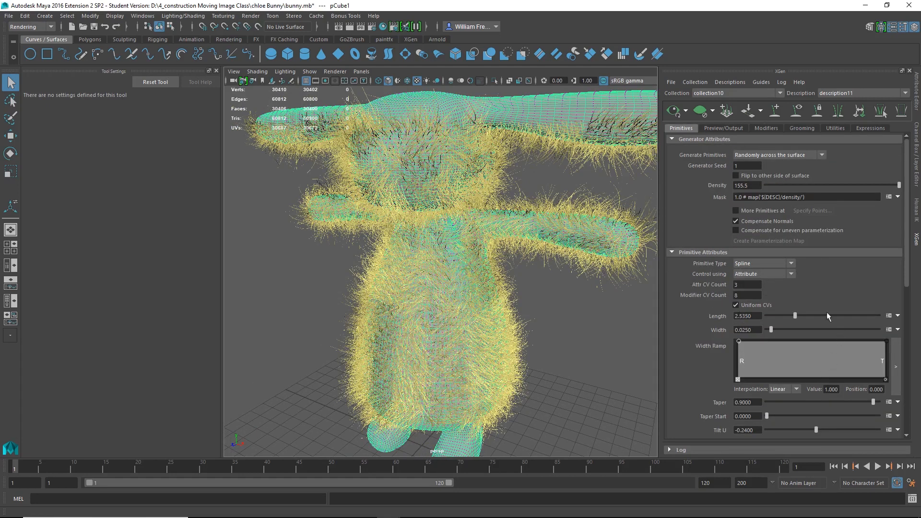
scroll(826, 312, "down", 4)
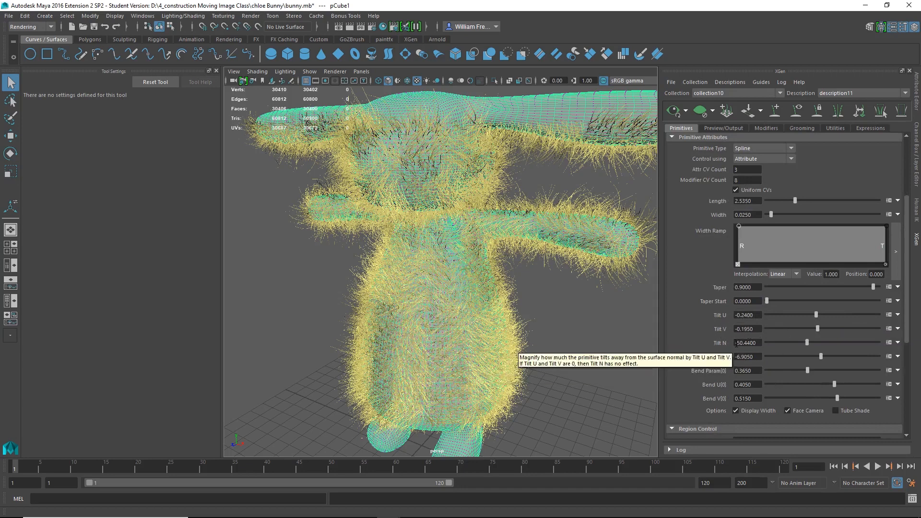
mouse_move(736, 343)
left_mouse_down()
mouse_move(761, 344)
mouse_move(739, 346)
left_mouse_up()
left_click(761, 344)
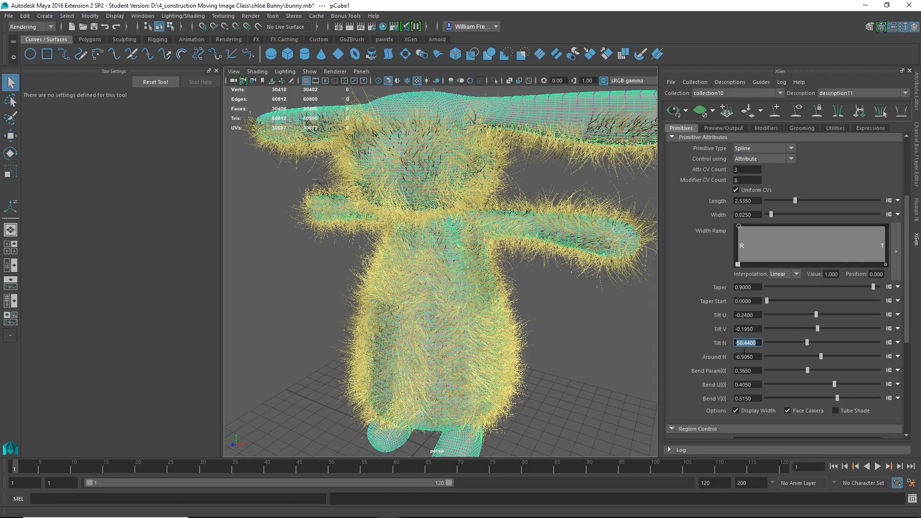
type("10")
key("Return")
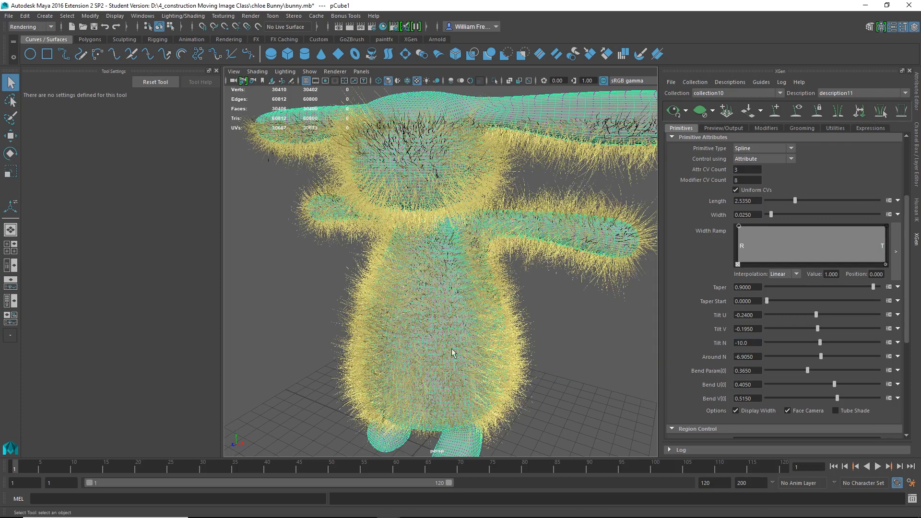
- Set the primitives' Around N to -2.0 and update the fur preview for the whole bunny
left_click_drag(755, 342, 738, 357)
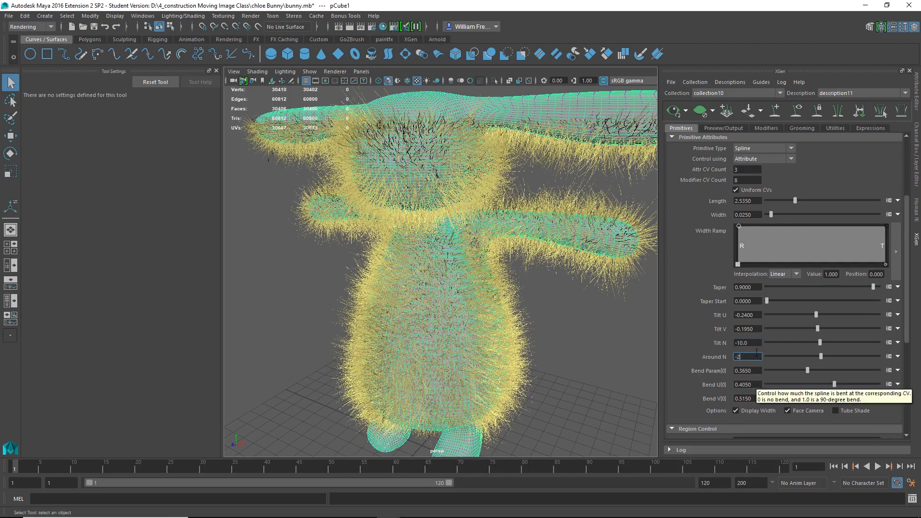
type("2.0")
key("Return")
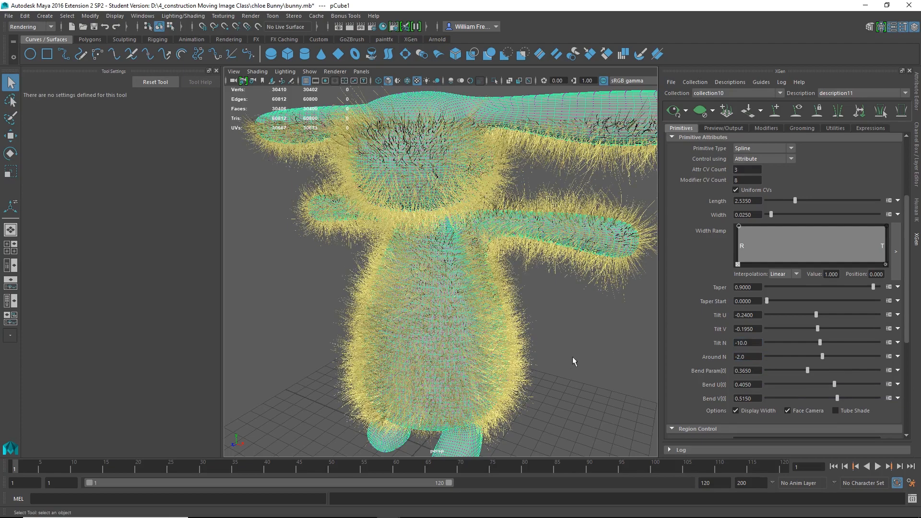
scroll(530, 341, "down", 5)
left_click(672, 111)
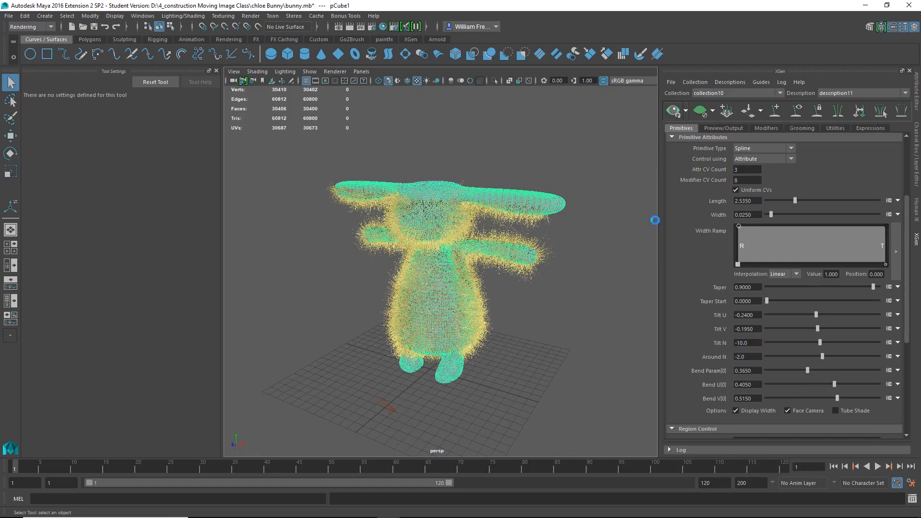
scroll(485, 253, "up", 3)
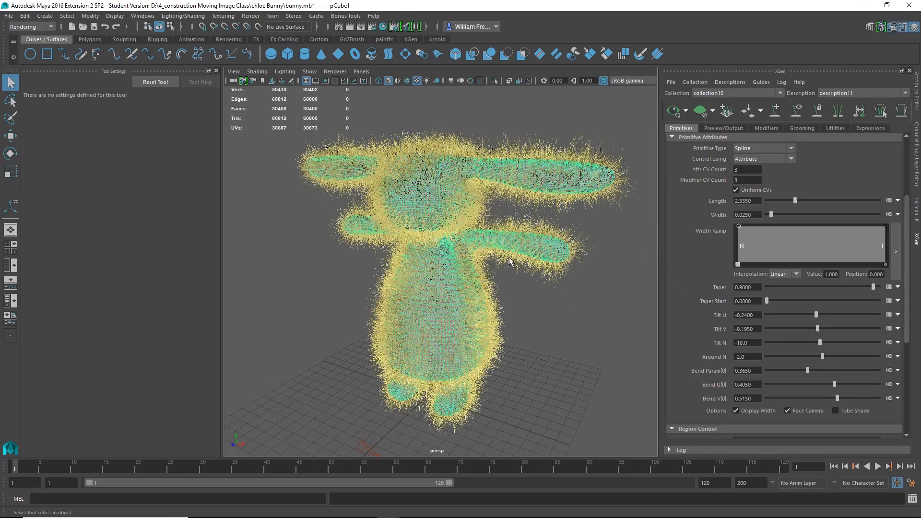
- Render the current frame of the furry bunny in the perspective view with mental ray
left_click_drag(508, 257, 473, 180, "alt")
left_click(251, 16)
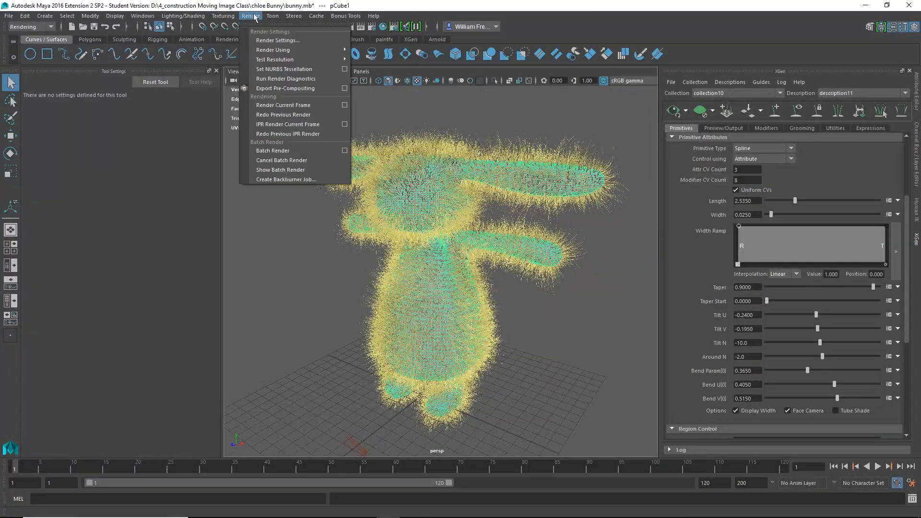
left_click(262, 107)
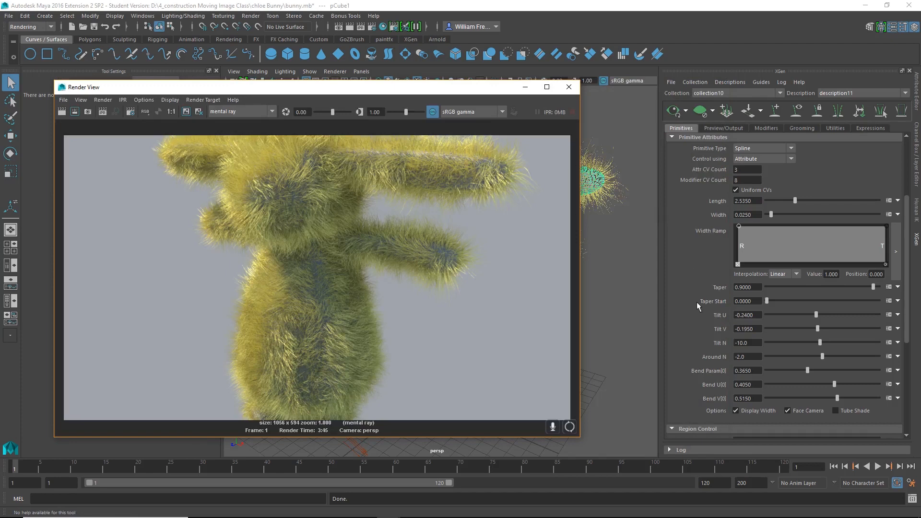
- Enable compensation for uneven parameterization on the fur generator and create its parameterization map
scroll(698, 302, "up", 3)
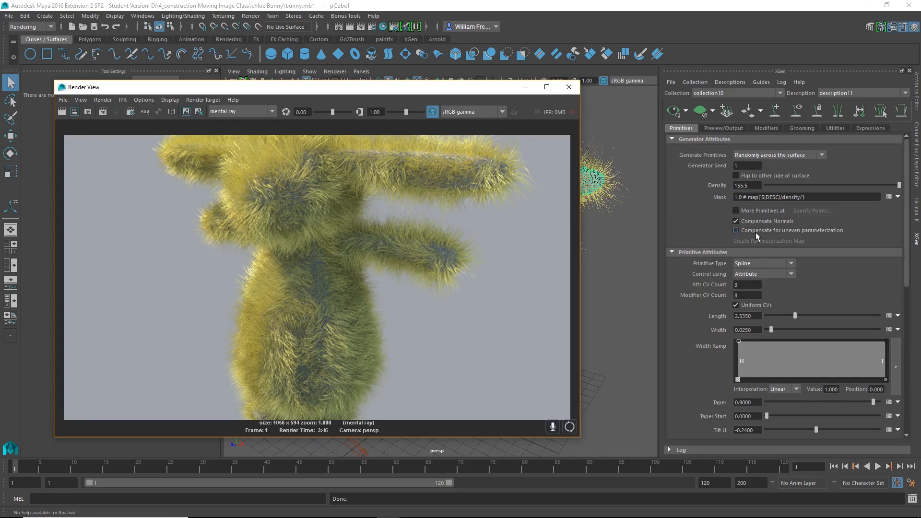
left_click_drag(468, 92, 456, 118)
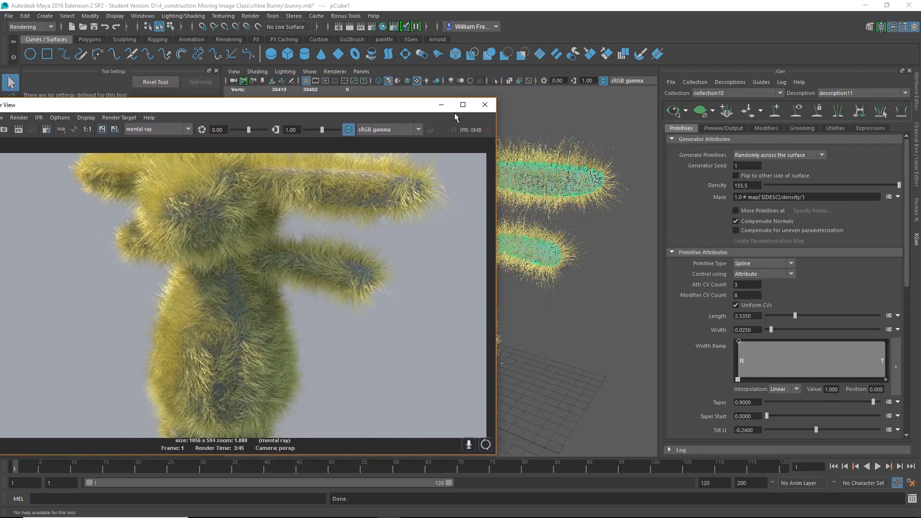
left_click(737, 230)
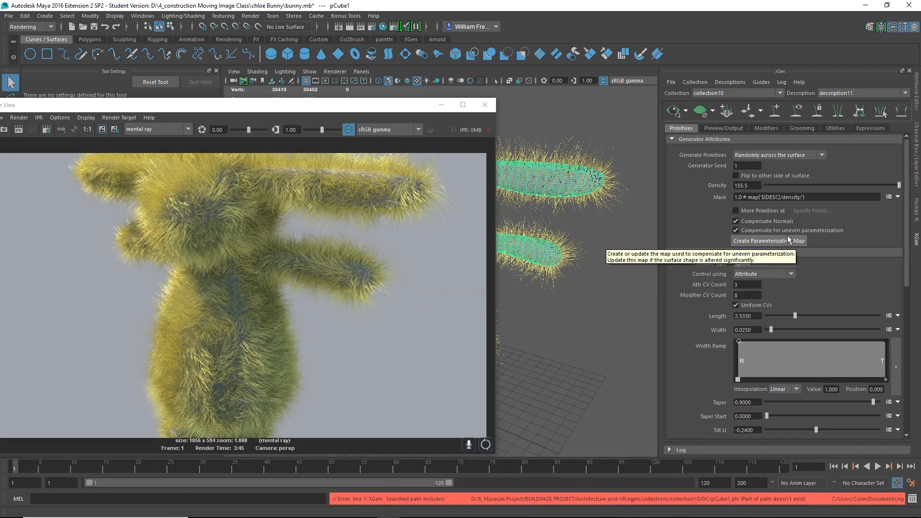
left_click(765, 243)
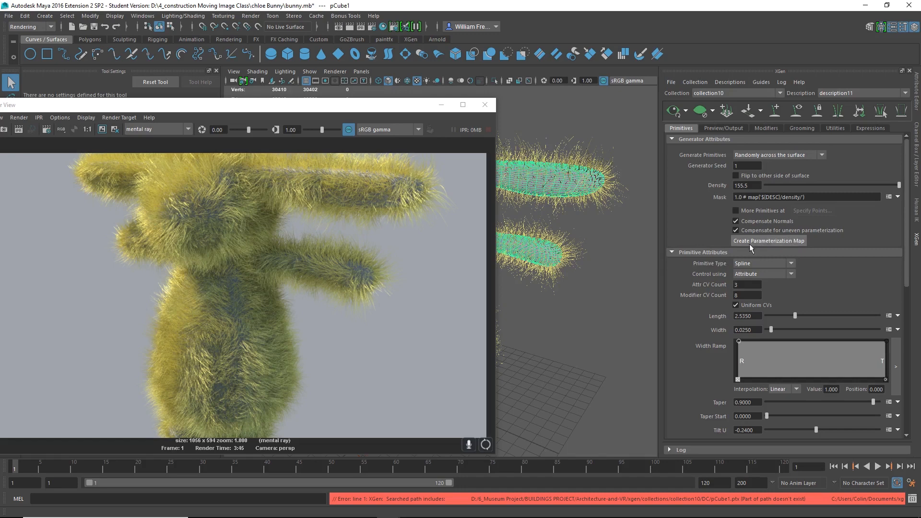
left_click(790, 243)
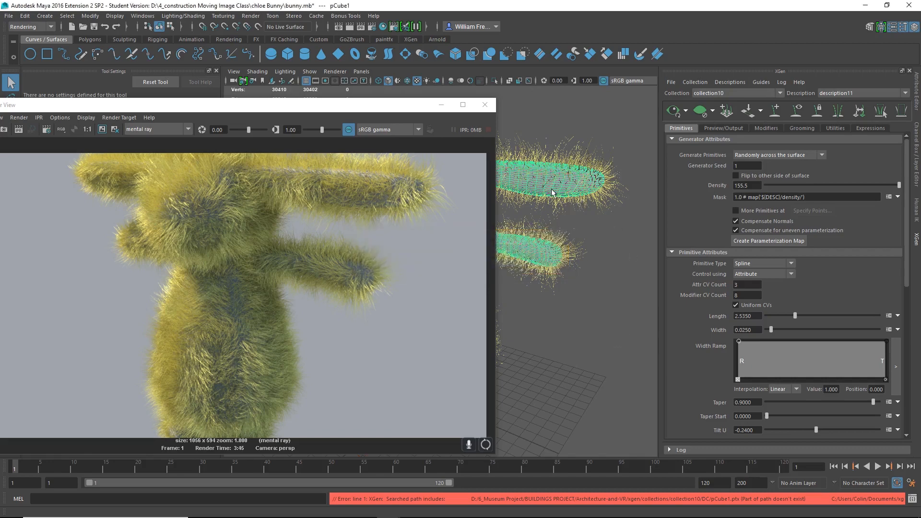
- Render the bunny again with the parameterization compensation enabled
left_click_drag(390, 105, 490, 85)
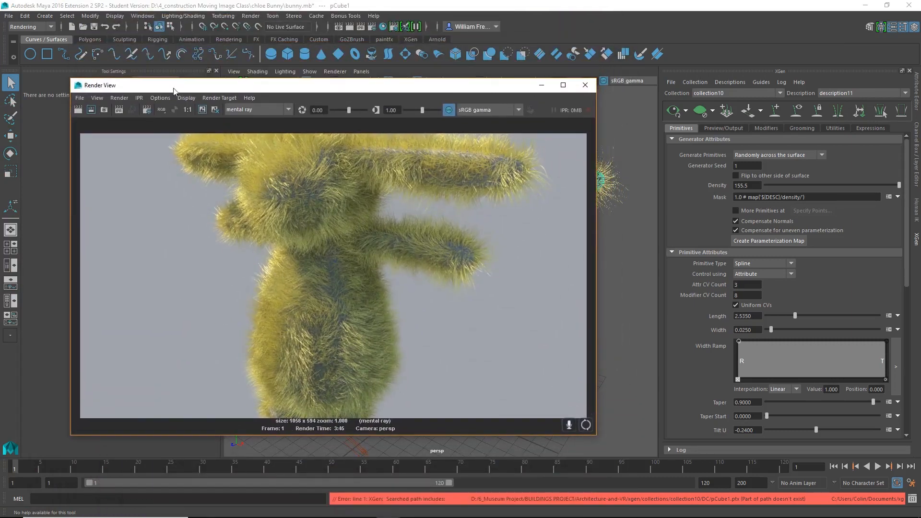
left_click(78, 110)
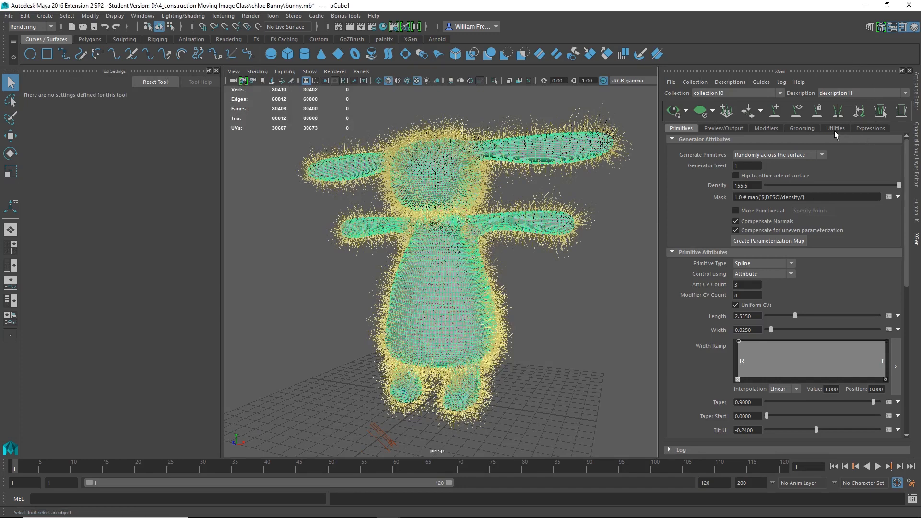
- Remove the saturation from Color A in the fur's Down_Color expression so that it becomes white
left_click(875, 130)
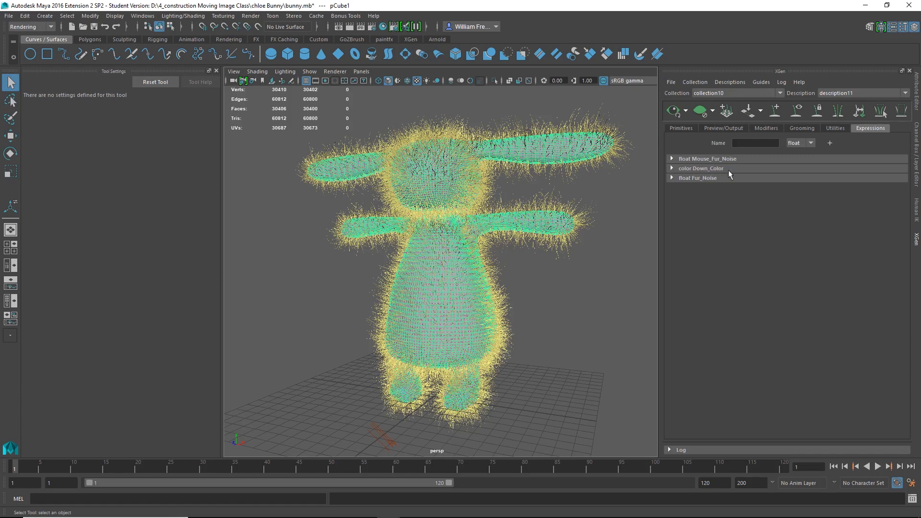
left_click(672, 169)
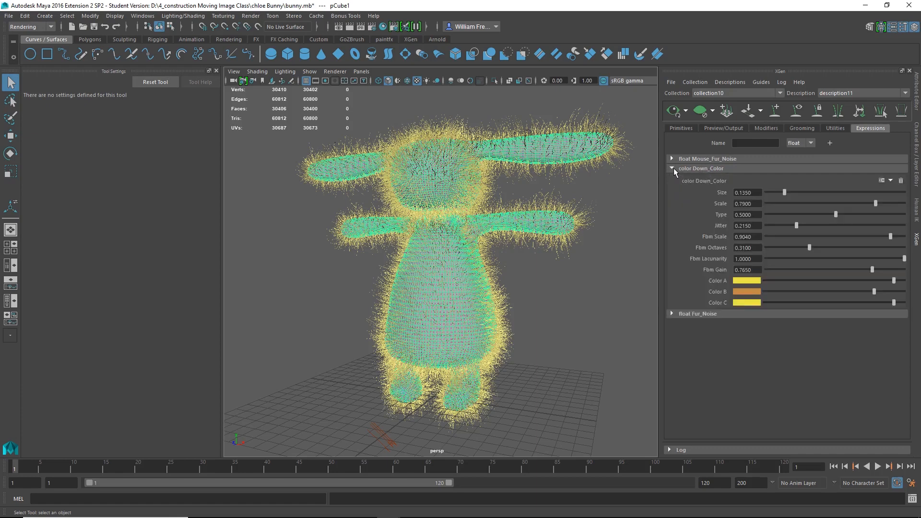
left_click(672, 313)
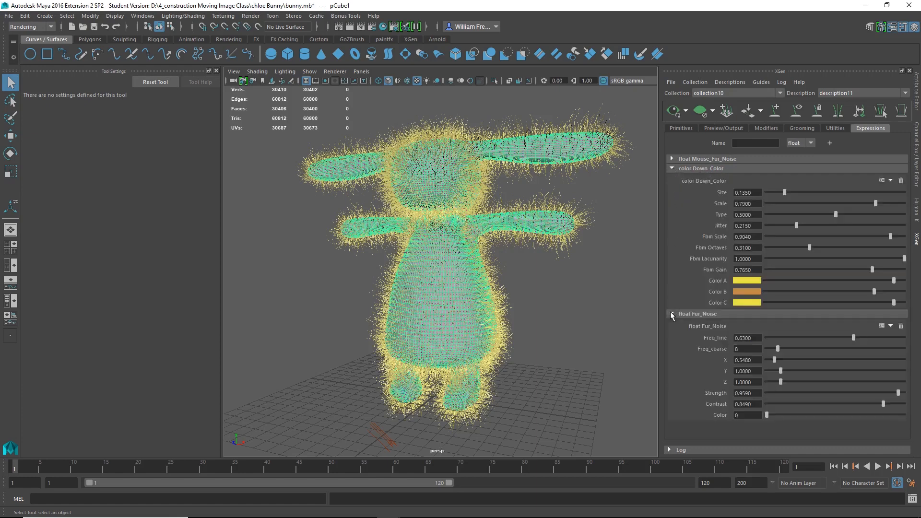
left_click(671, 314)
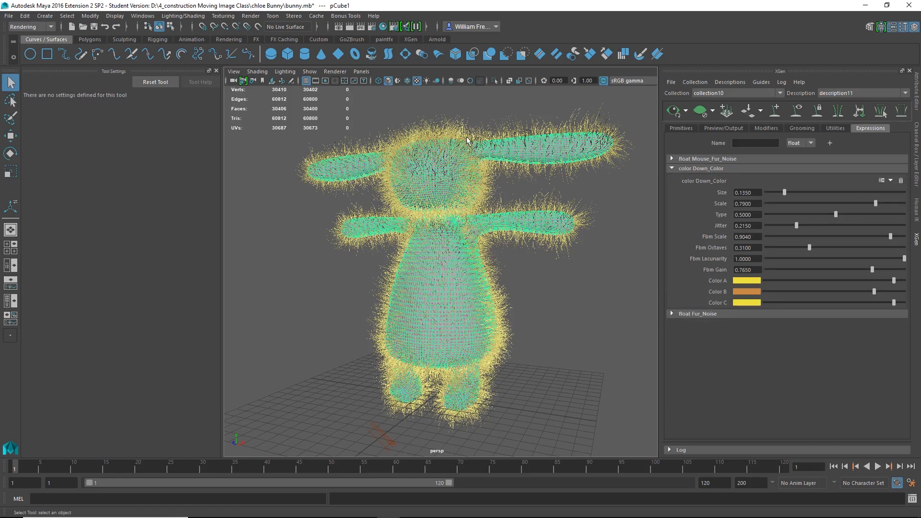
left_click(751, 279)
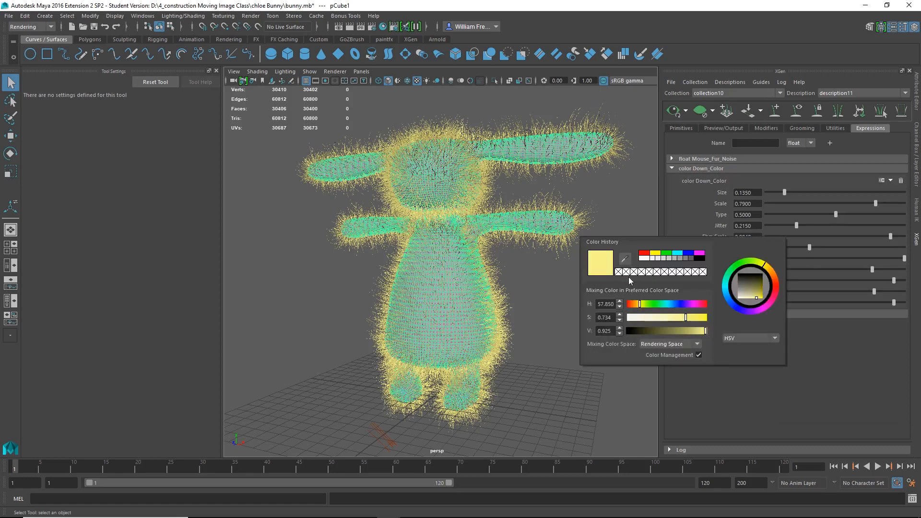
left_click_drag(644, 316, 611, 324)
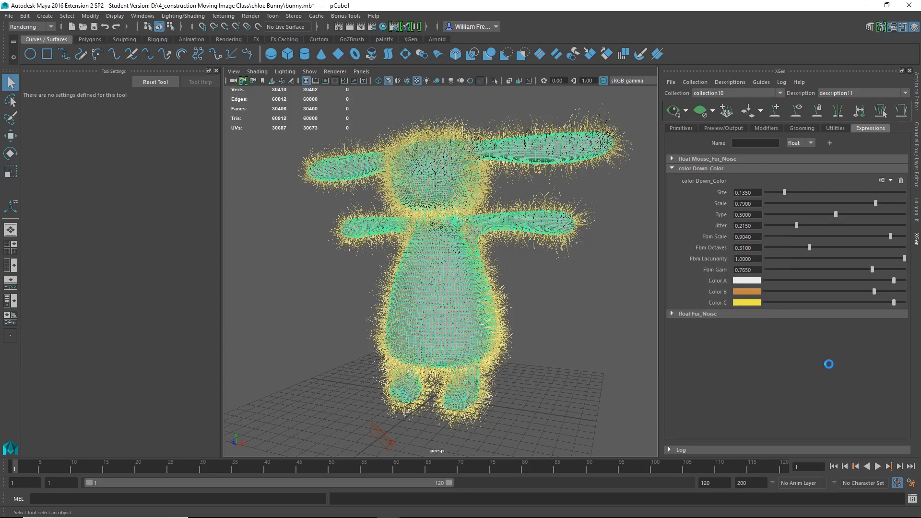
- Desaturate Color B and Color C of the Down_Color expression, and brighten Color B and Color A
left_click(751, 290)
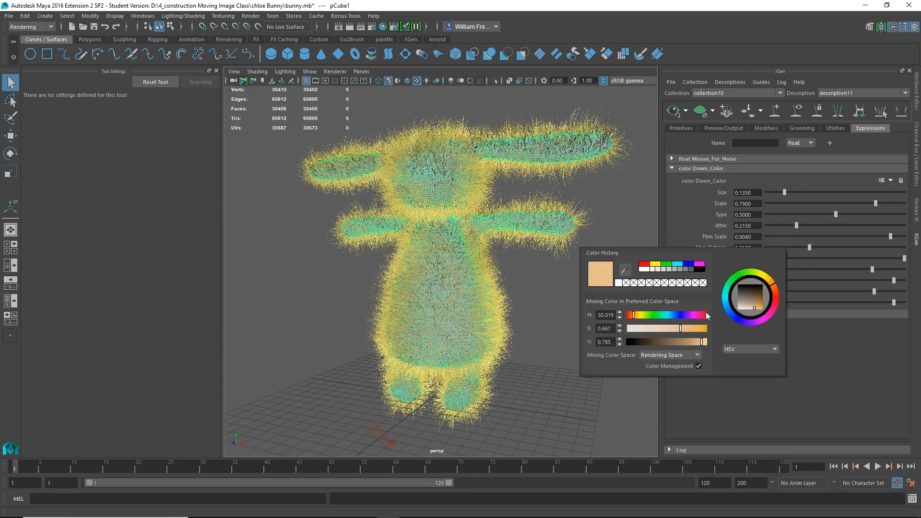
left_click_drag(658, 334, 625, 332)
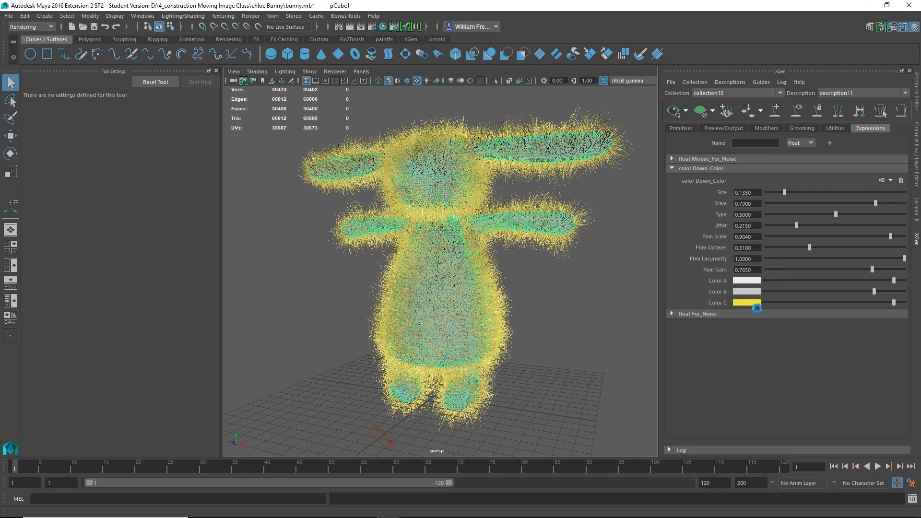
left_click(749, 303)
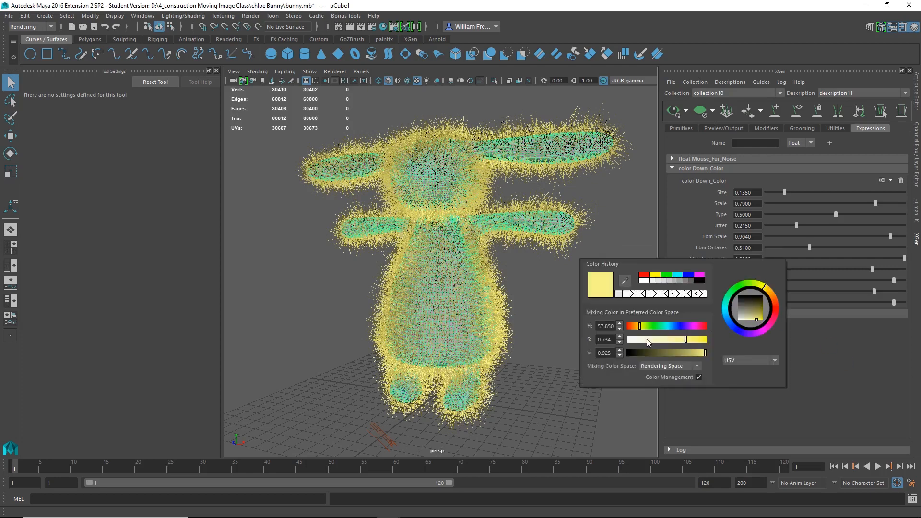
left_click_drag(648, 341, 626, 341)
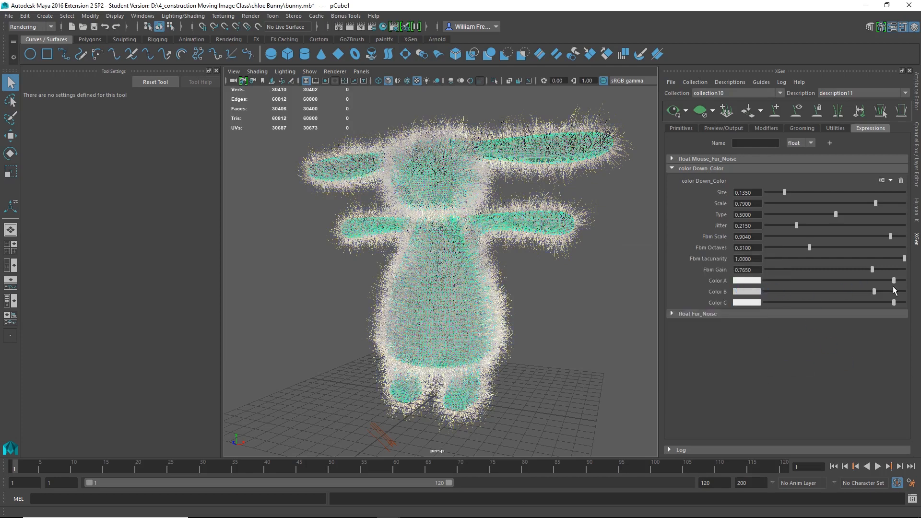
left_click_drag(876, 292, 887, 291)
left_click_drag(903, 281, 905, 281)
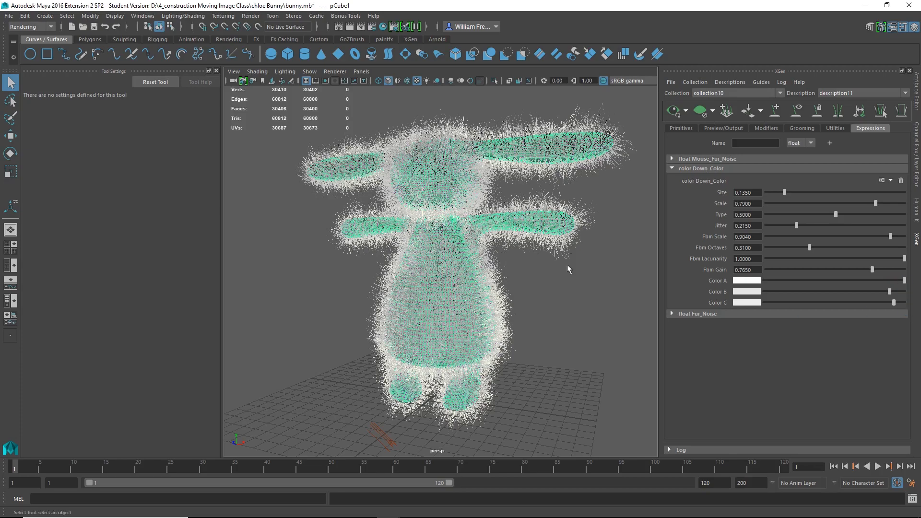
- Lower the XGen fur preview Percent to 0.0 so the bunny mesh shows without hair
left_click_drag(494, 295, 518, 297, "alt")
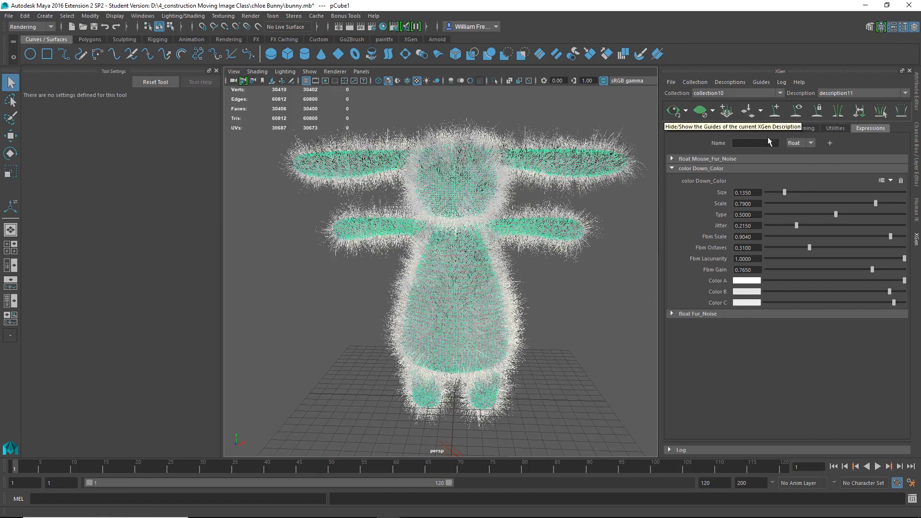
left_click(722, 128)
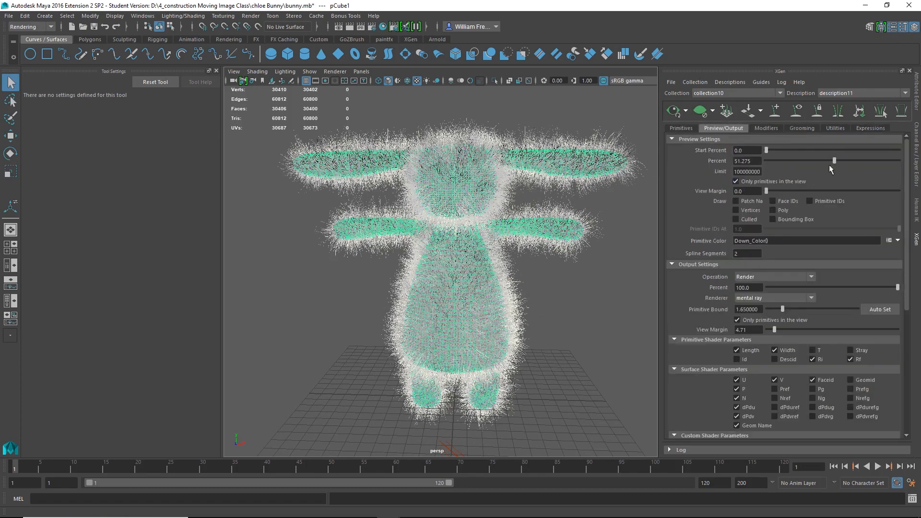
left_click_drag(823, 159, 753, 164)
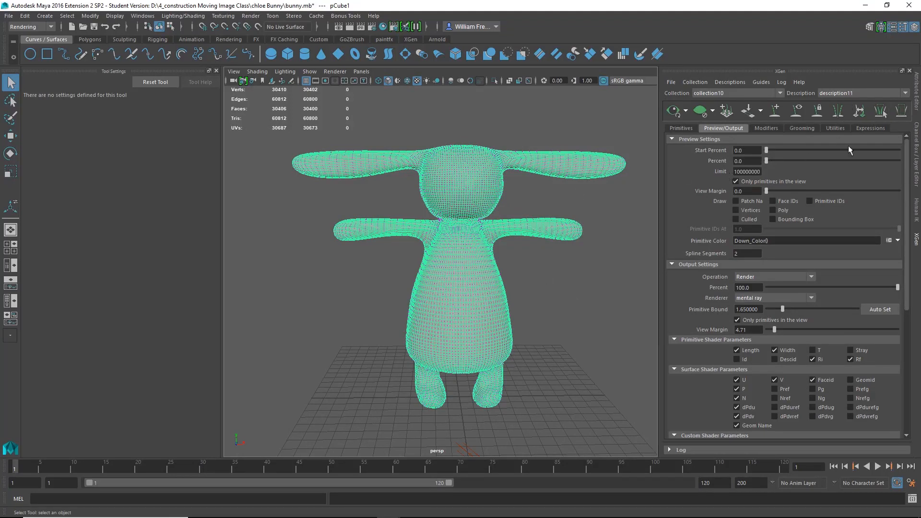
- Start a step-by-step Quick Rig with the bunny mesh as its geometry and create the guides using Imperfect Mesh at resolution 256
left_click(883, 28)
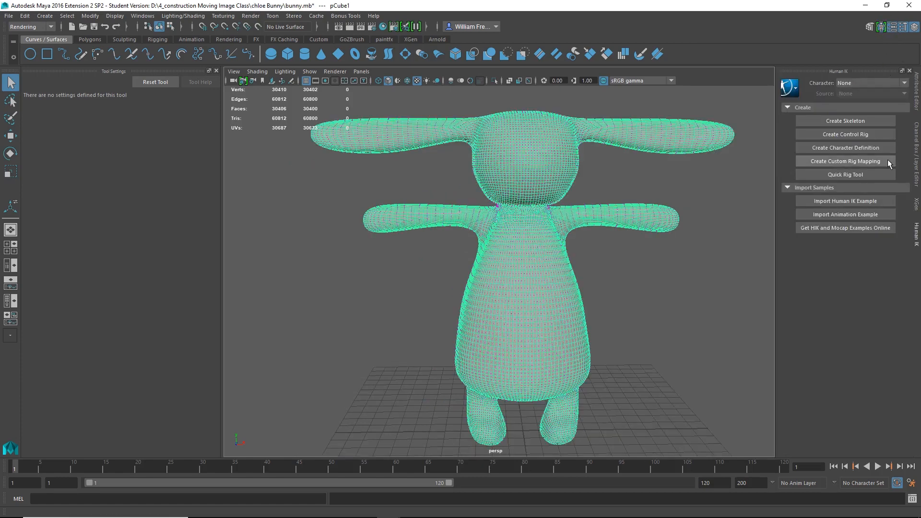
left_click(861, 175)
left_click(774, 44)
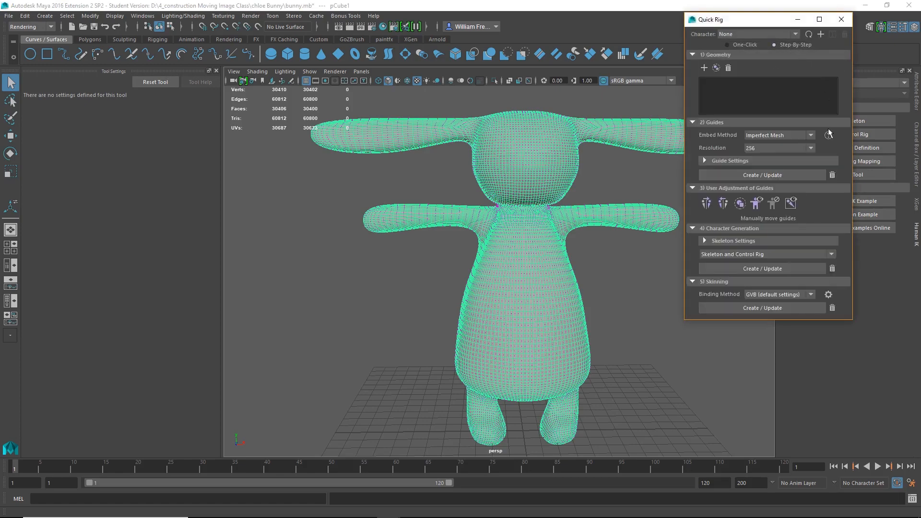
left_click(703, 67)
left_click(773, 175)
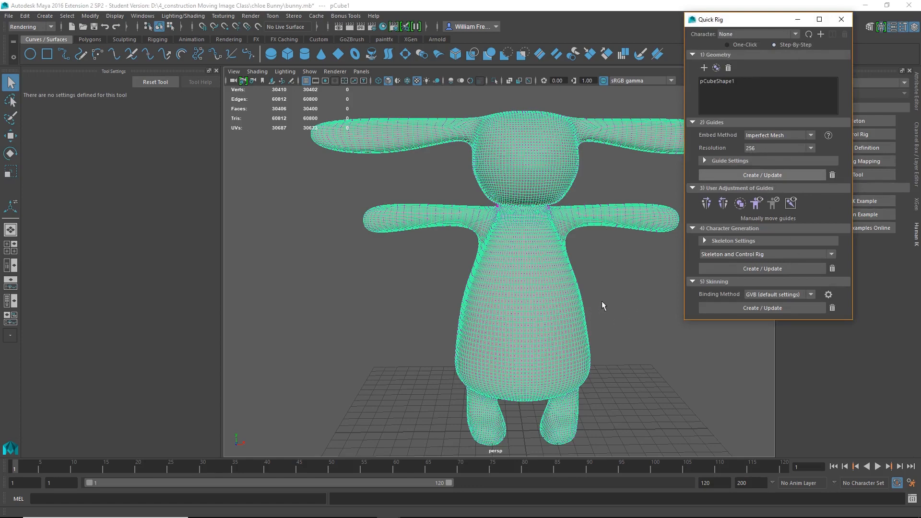
- Move the left_knee guide down and outward to the top of the left leg and centre it in the leg's depth
left_click_drag(646, 340, 555, 273, "alt")
left_click(525, 257)
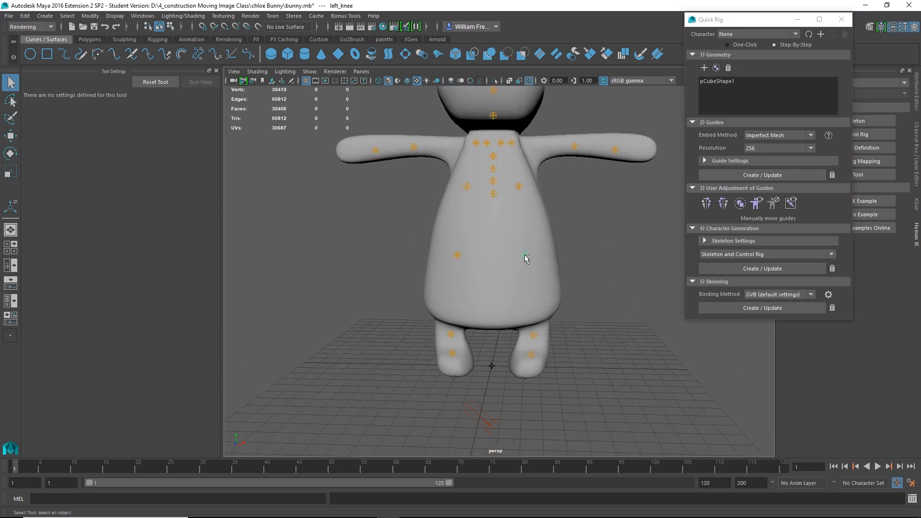
key("w")
left_click_drag(526, 214, 527, 279)
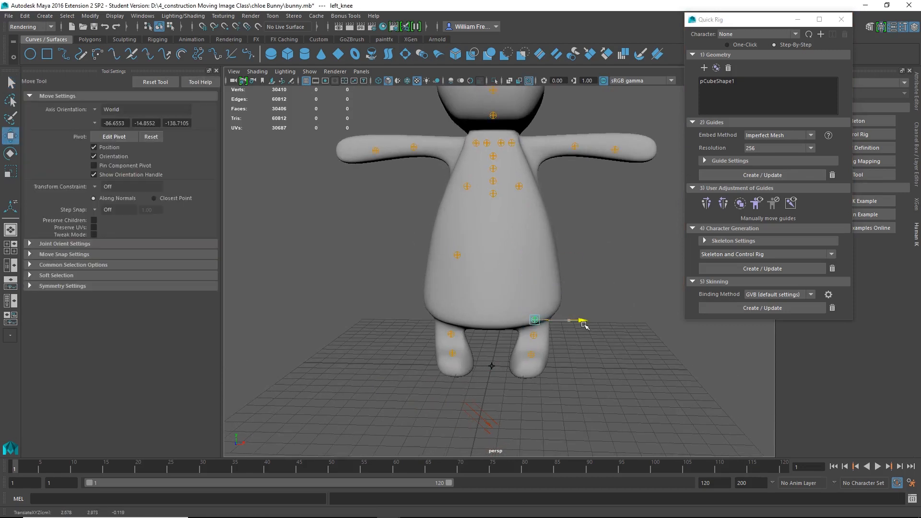
left_click_drag(580, 323, 444, 340, "alt")
right_click_drag(443, 339, 514, 341, "alt")
middle_click_drag(514, 341, 573, 265, "alt")
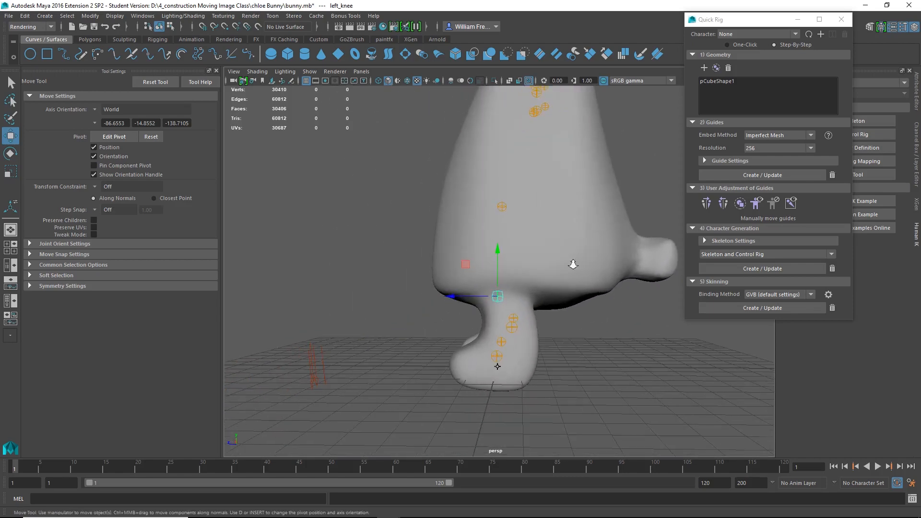
right_click_drag(574, 266, 575, 323, "alt")
left_click_drag(575, 323, 574, 318, "alt")
left_click_drag(450, 303, 462, 303)
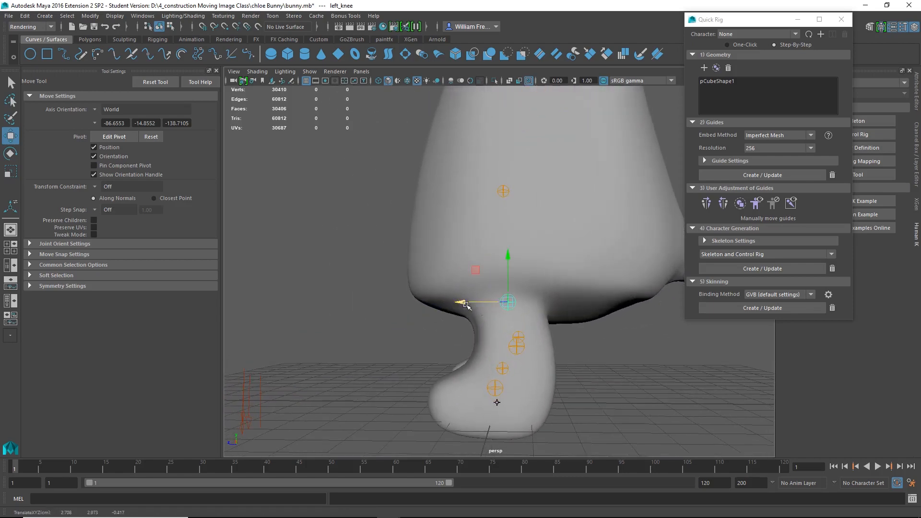
- Lower the left_ankle guide towards the heel and move the left toe guide forward and down into the front of the foot
left_click(516, 346)
left_click_drag(509, 291, 508, 339)
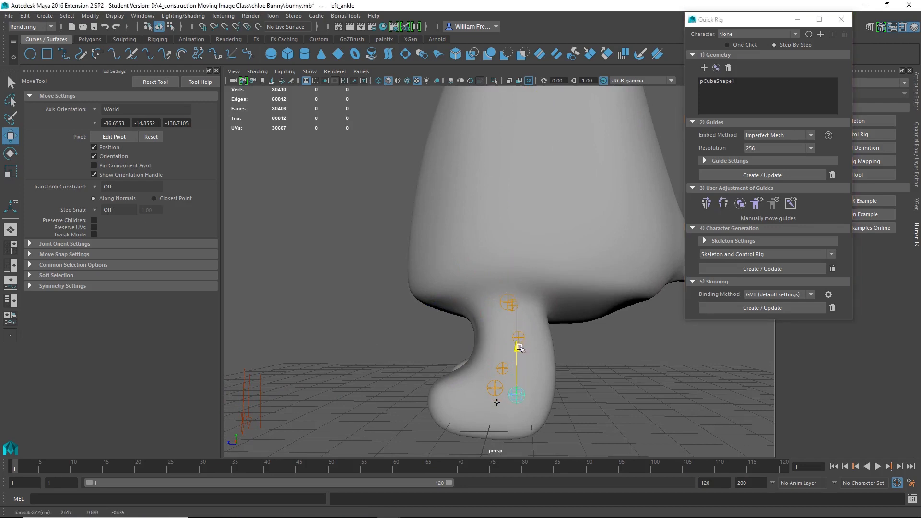
left_click(494, 386)
left_click_drag(456, 393, 415, 393)
left_click_drag(456, 343, 455, 357)
- Fine-tune the height and depth of the left_ankle guide inside the heel and mirror it to the right leg
left_click(516, 393)
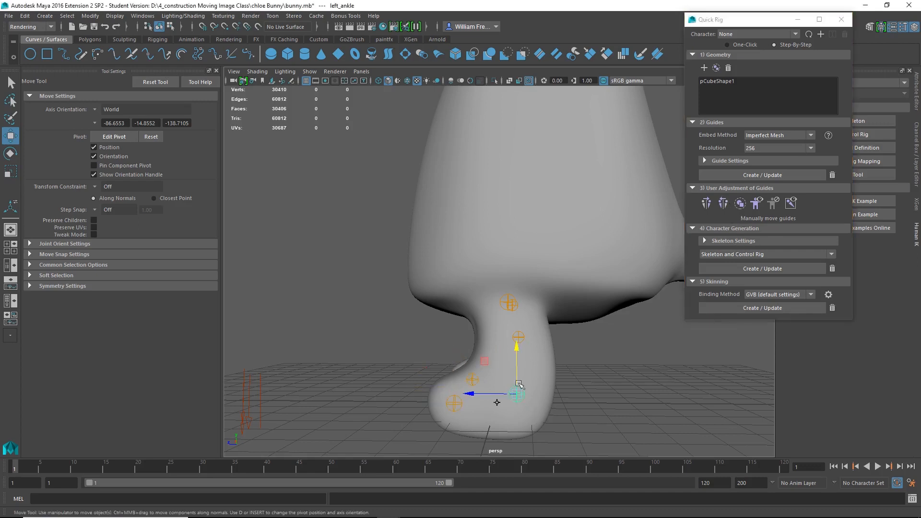
left_click_drag(514, 344, 513, 355)
left_click_drag(472, 406, 466, 407)
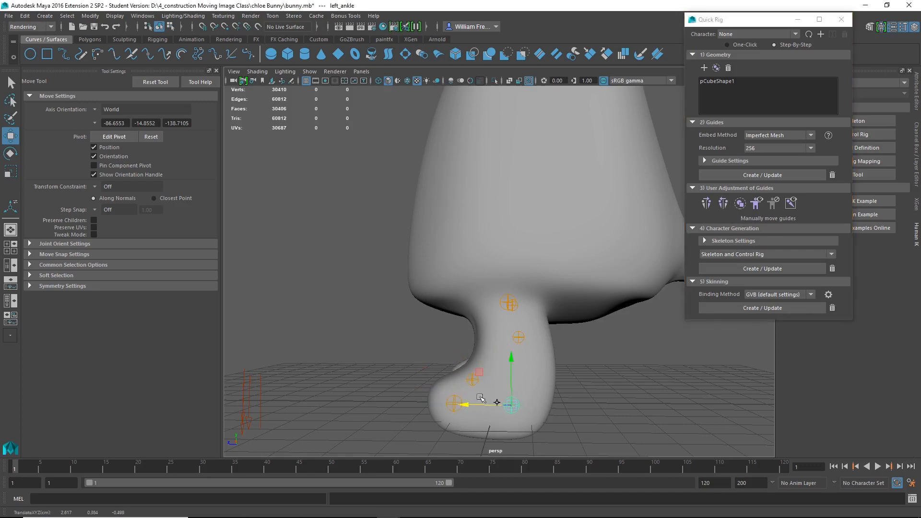
left_click_drag(513, 363, 527, 354)
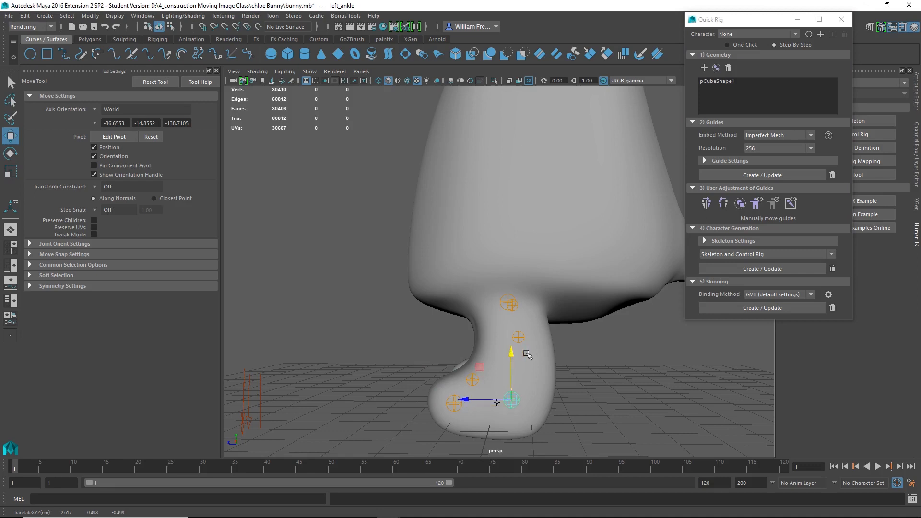
left_click(706, 203)
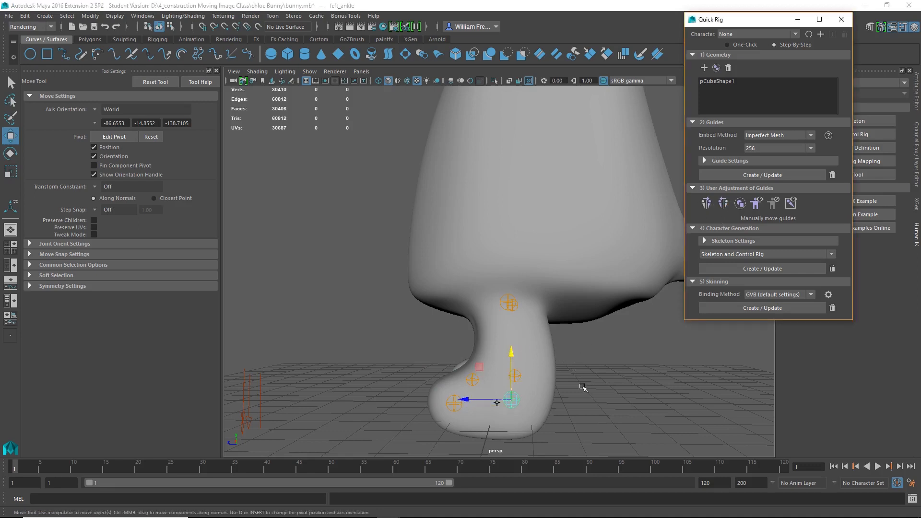
- Lower the left_knee guide to about the middle of the left leg
left_click_drag(582, 387, 610, 382, "alt")
left_click(542, 297)
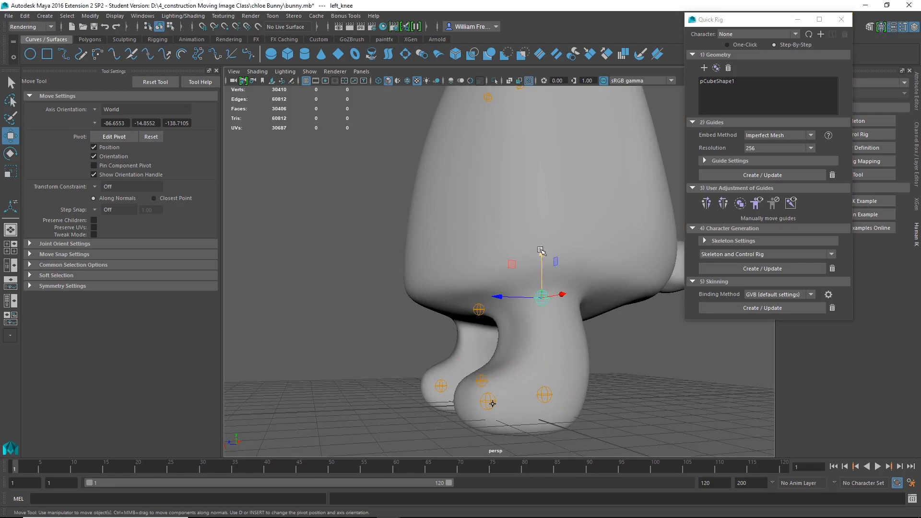
left_click_drag(540, 250, 645, 277)
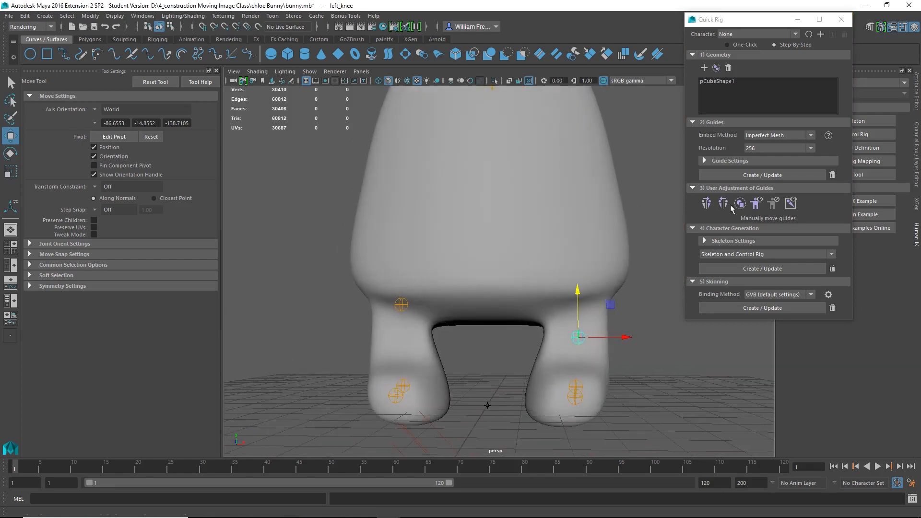
- Move the left_thigh guide down and outward to where the left leg joins the body, and adjust its depth
middle_click_drag(582, 195, 608, 287, "alt")
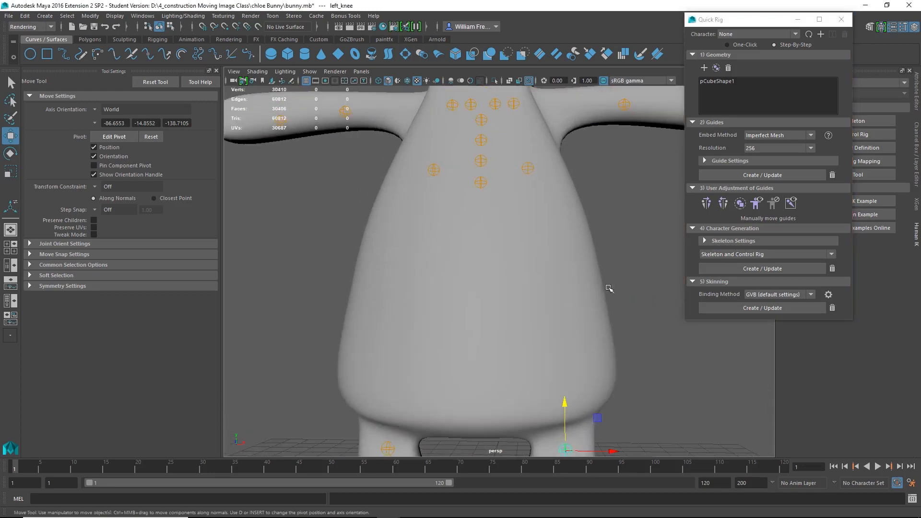
left_click(529, 169)
left_click_drag(530, 123, 572, 349)
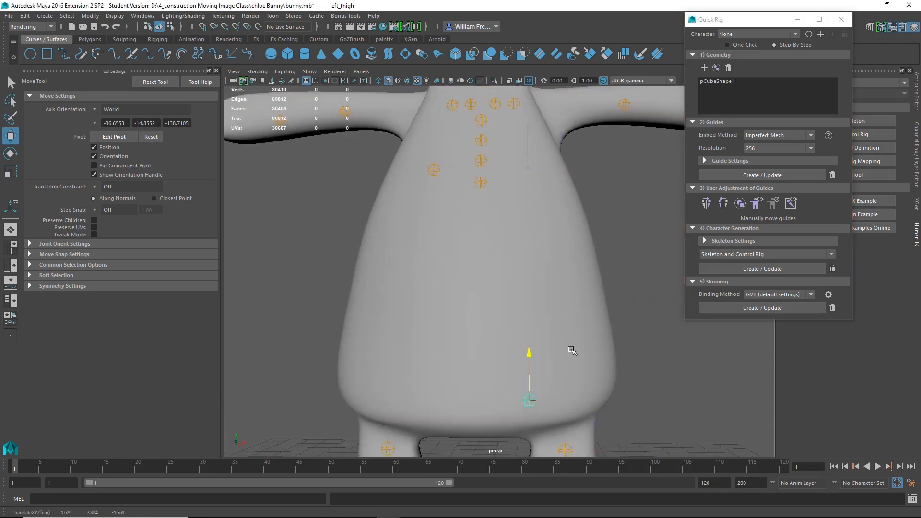
left_click_drag(581, 406, 537, 417)
middle_click_drag(553, 370, 571, 296, "alt")
left_click_drag(534, 338, 507, 335)
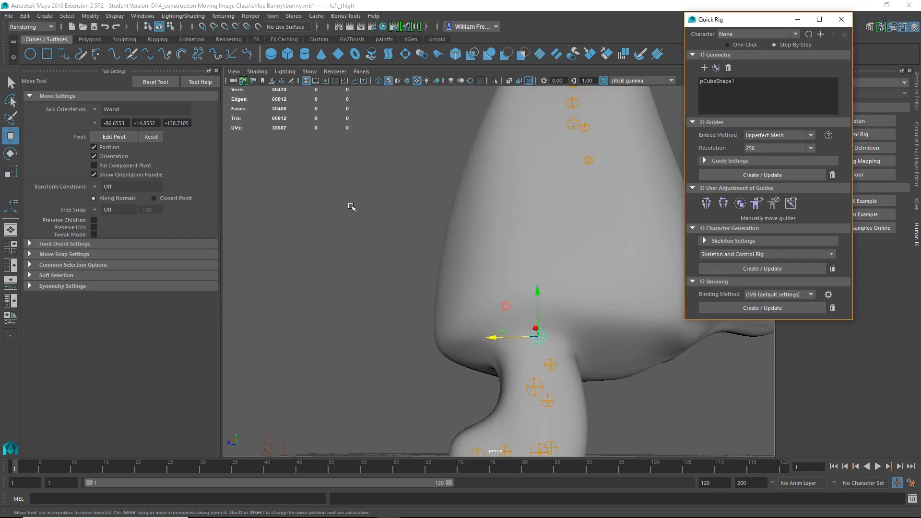
- Lower the hips guide along the body's centre line to the base of the torso between the thigh guides
left_click_drag(353, 203, 489, 230, "alt")
scroll(456, 140, "down", 3)
left_click(488, 157)
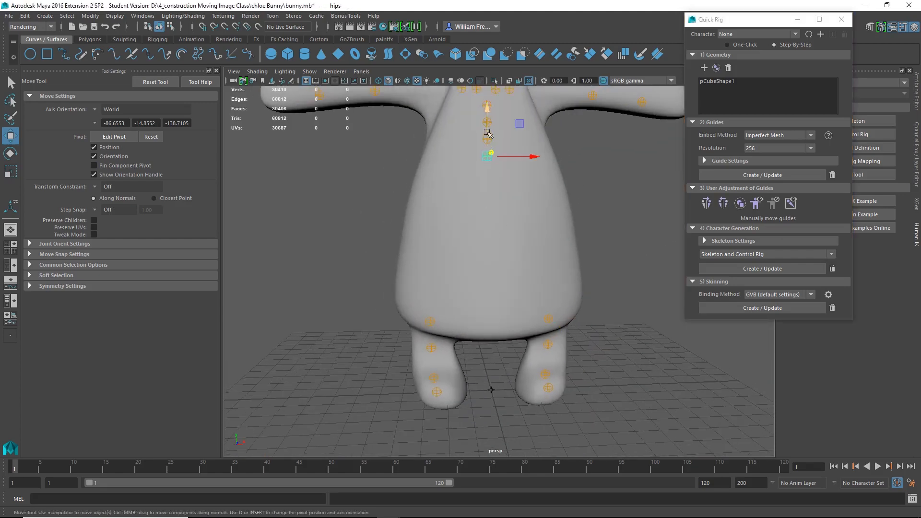
left_click_drag(490, 107, 499, 299)
- Lower the back guide to just above the hips and the back1 guide to the middle of the torso
left_click(496, 185)
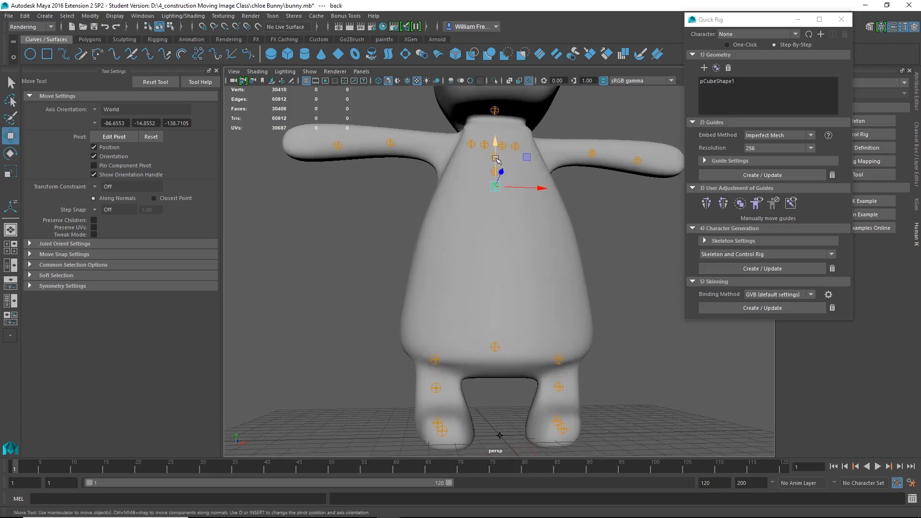
middle_click_drag(497, 141, 497, 212)
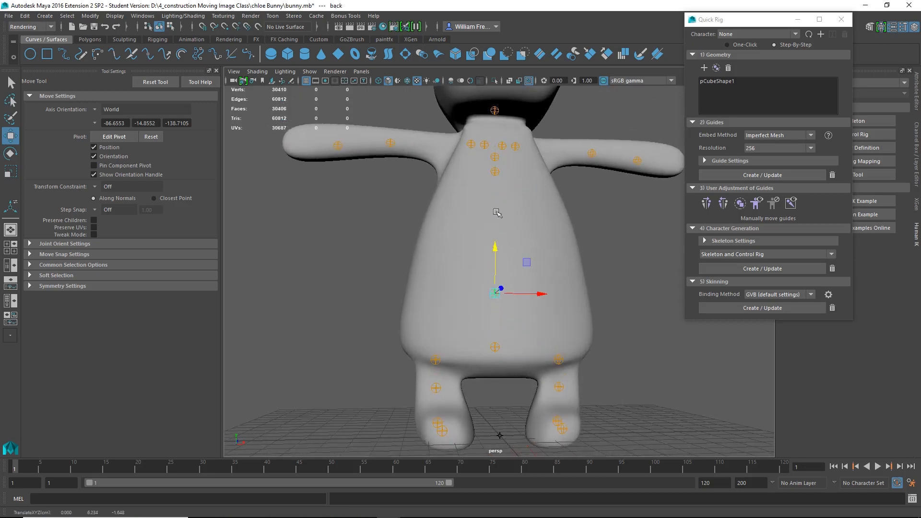
left_click(497, 174)
left_click_drag(494, 130, 494, 186)
left_click_drag(507, 218, 528, 222, "alt")
middle_click_drag(545, 172, 508, 262, "alt")
scroll(499, 257, "down", 3)
left_click_drag(497, 247, 516, 252, "alt")
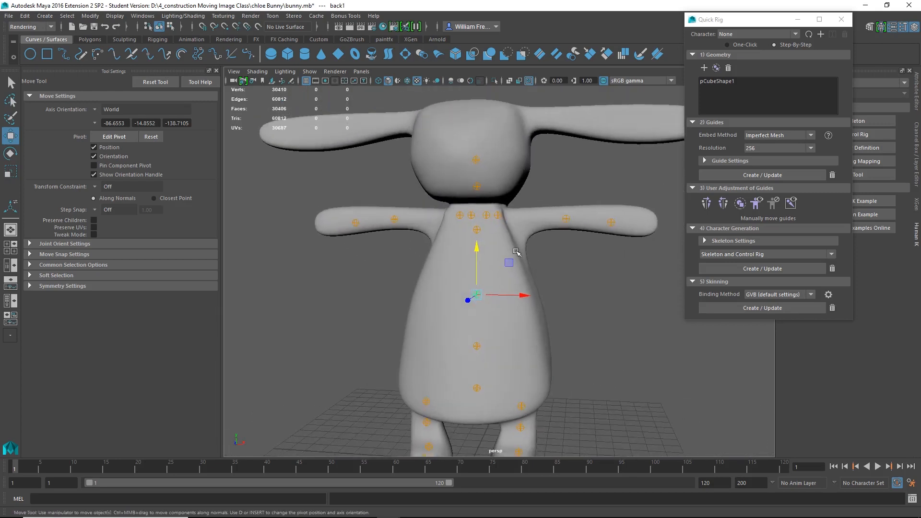
- Lower the shoulders guide slightly, move the left_shoulder guide outward to the arm joint, and lower the left_clavicle guide beside the centre line
left_click(476, 229)
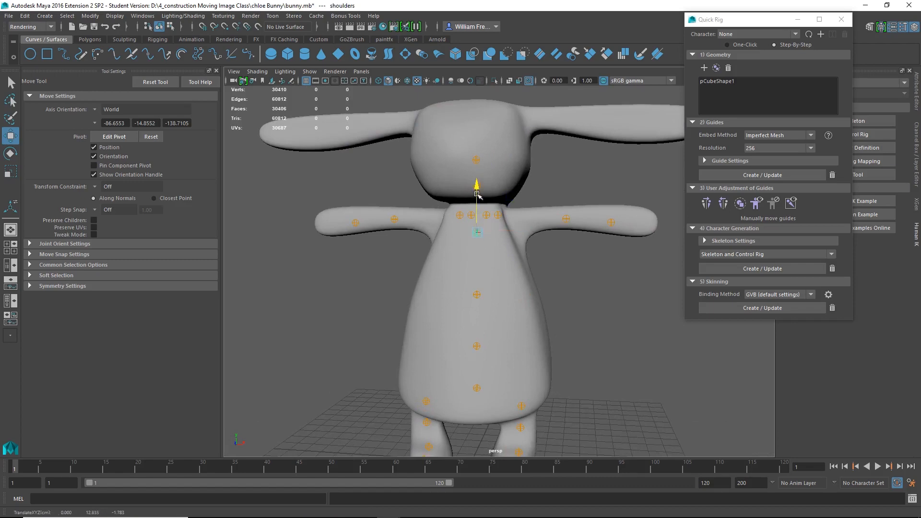
left_click_drag(484, 231, 449, 248, "alt")
left_click(501, 210)
left_click_drag(529, 218, 543, 218)
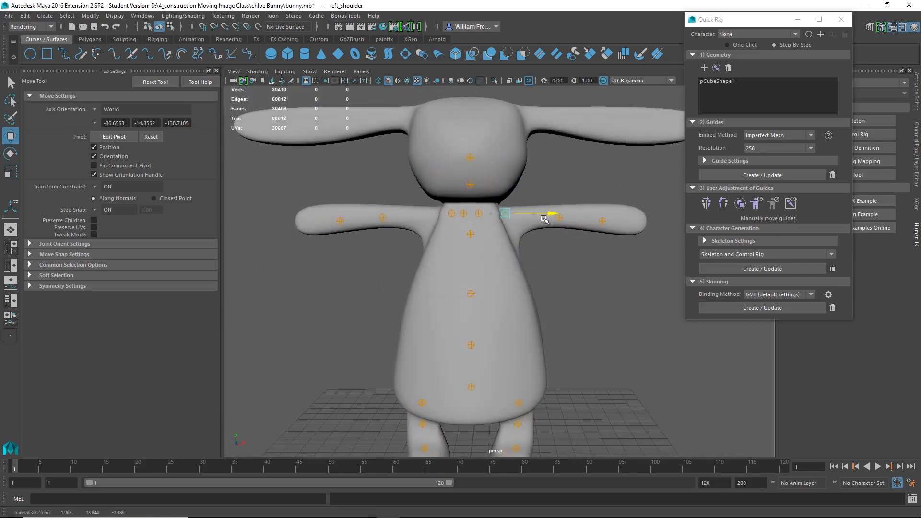
left_click(482, 213)
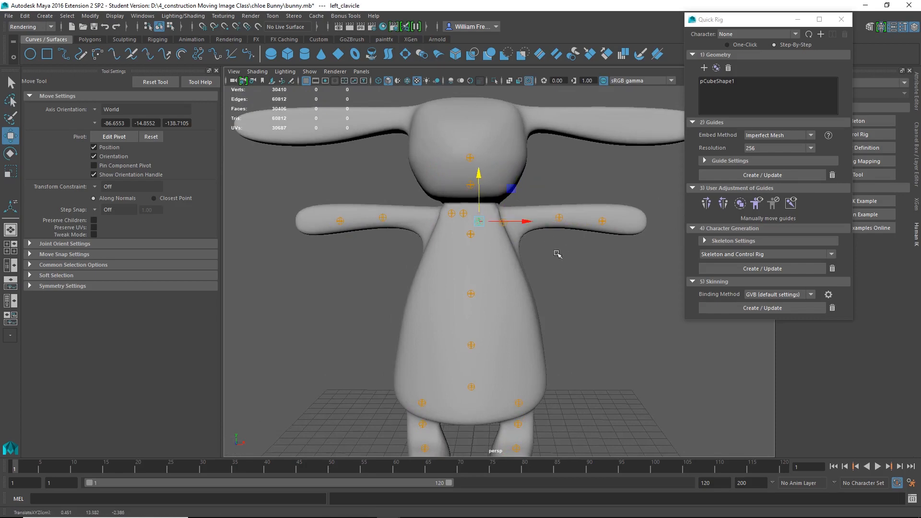
left_click_drag(556, 254, 581, 240, "alt")
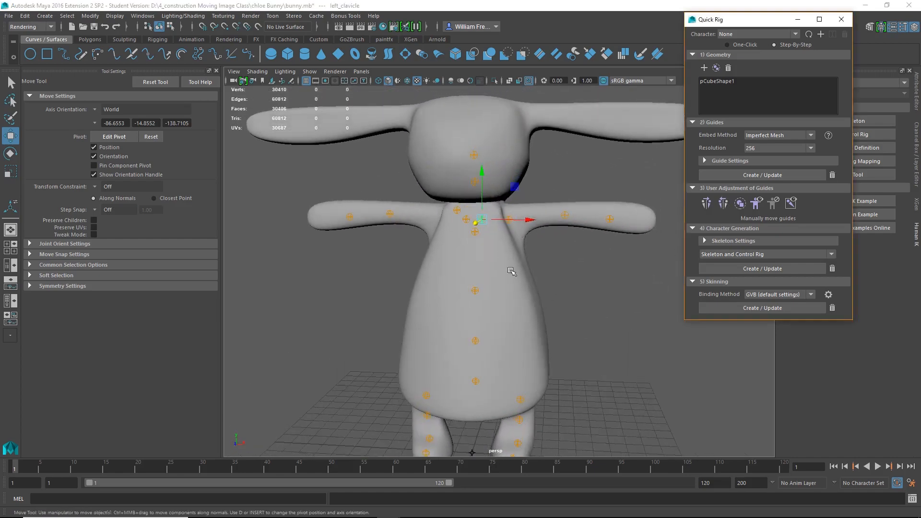
- Align the left_shoulder guide with the clavicle guide and mirror it onto the right shoulder
left_click(508, 219)
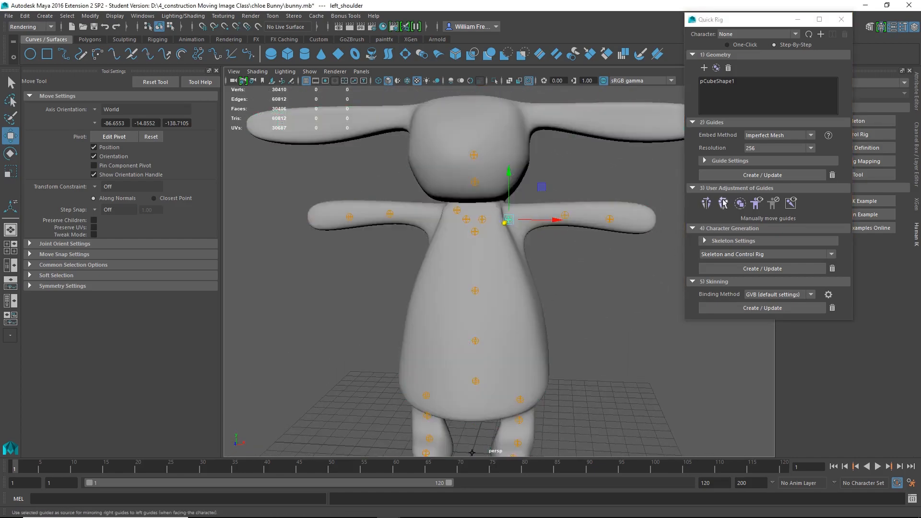
left_click_drag(606, 229, 505, 246, "alt")
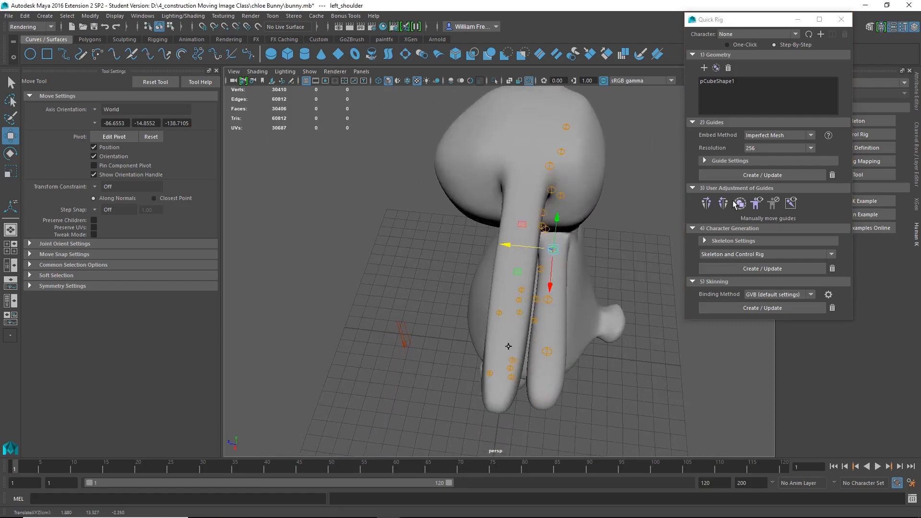
left_click_drag(430, 248, 623, 216, "alt")
- Move the left elbow guide outward to mid-arm and the left wrist guide to the arm's end, mirroring both to the right arm
left_click(558, 216)
left_click(723, 204)
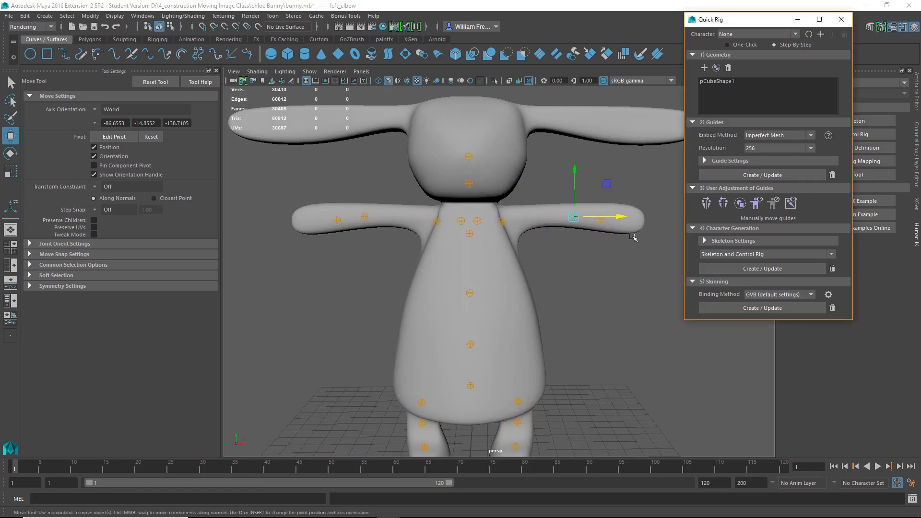
left_click(602, 222)
left_click_drag(640, 221, 551, 261)
left_click(724, 204)
- Adjust the neck guide at the base of the head and lower the head guide to just above it
left_click(468, 196)
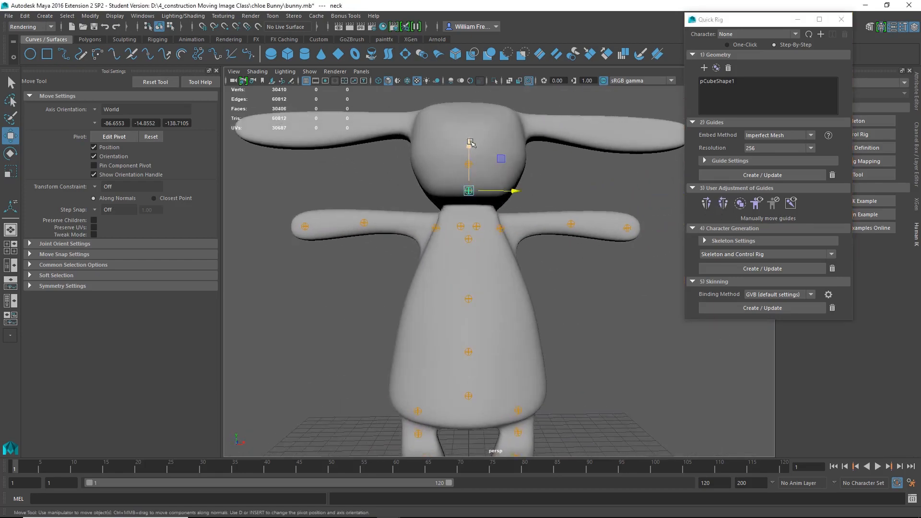
left_click_drag(472, 156, 417, 189, "alt")
left_click_drag(614, 164, 664, 165, "alt")
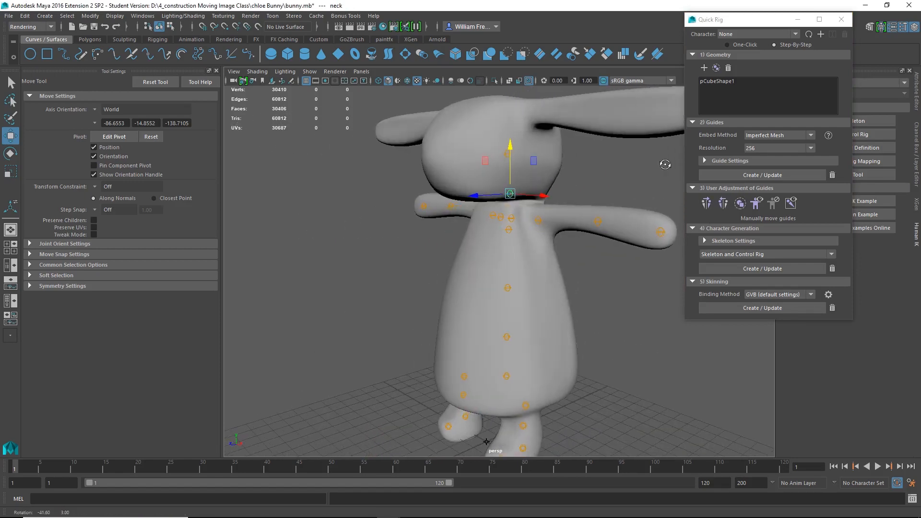
left_click_drag(594, 161, 626, 162, "alt")
left_click(602, 158)
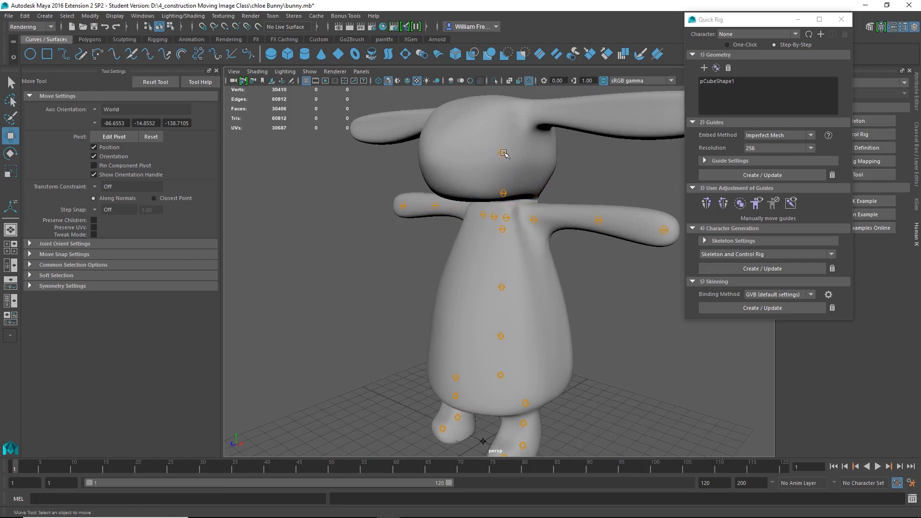
left_click(503, 153)
left_click_drag(502, 104, 503, 127)
left_click_drag(446, 169, 492, 168, "alt")
- Generate the bunny's skeleton and control rig from the adjusted guides
right_click_drag(582, 251, 533, 296, "alt")
middle_click_drag(581, 335, 586, 244, "alt")
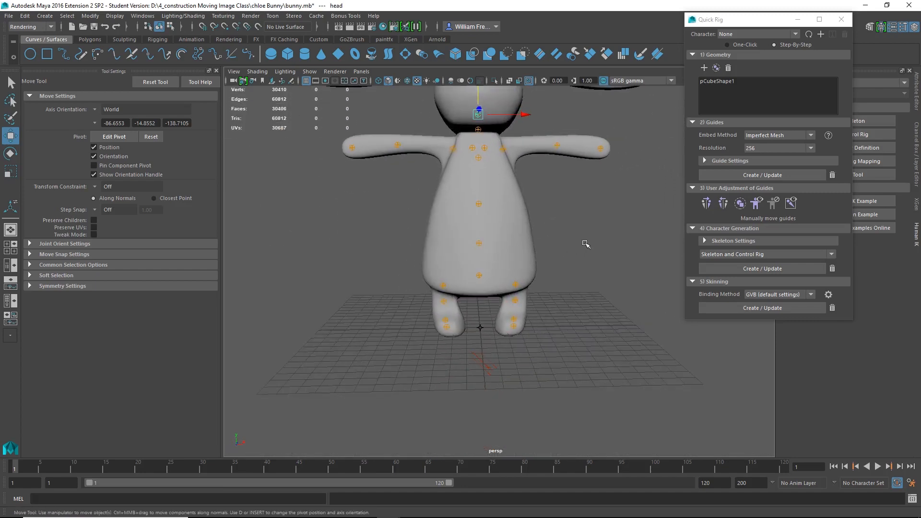
left_click(775, 270)
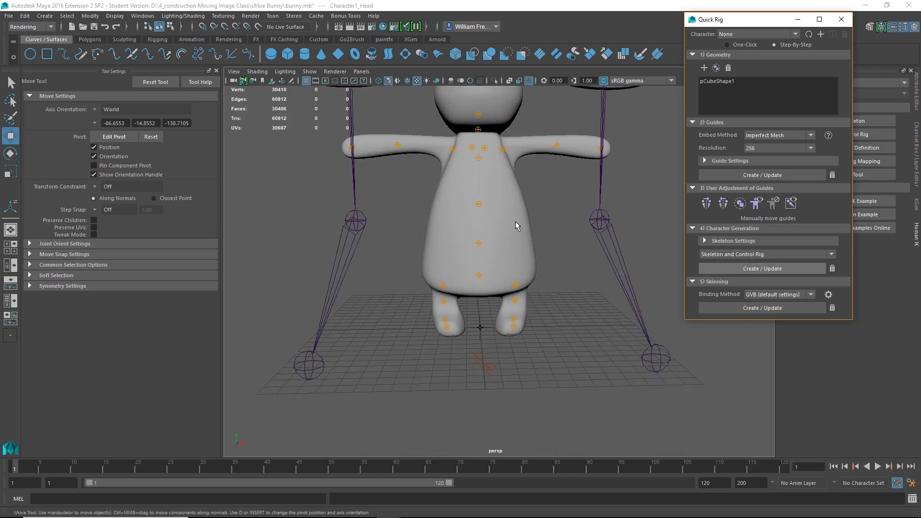
left_click_drag(515, 221, 617, 214, "alt")
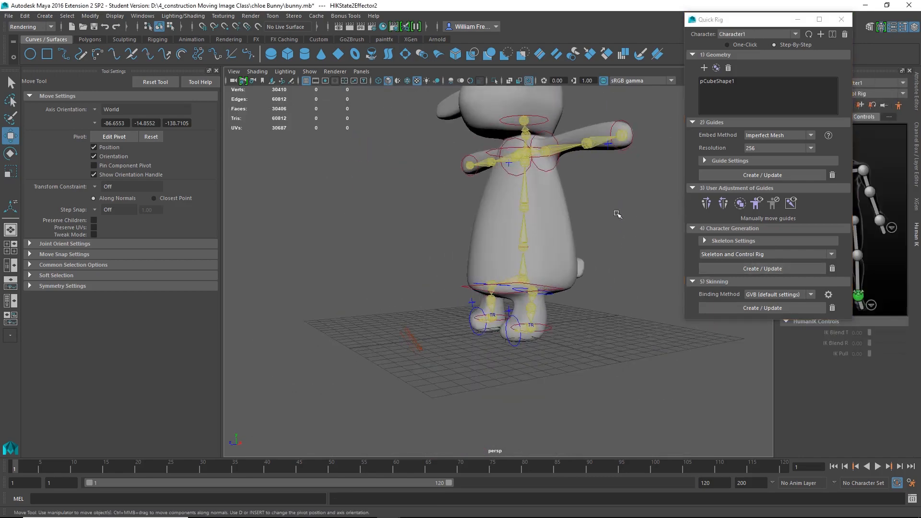
middle_click_drag(617, 215, 545, 310, "alt")
left_click_drag(545, 311, 643, 317, "alt")
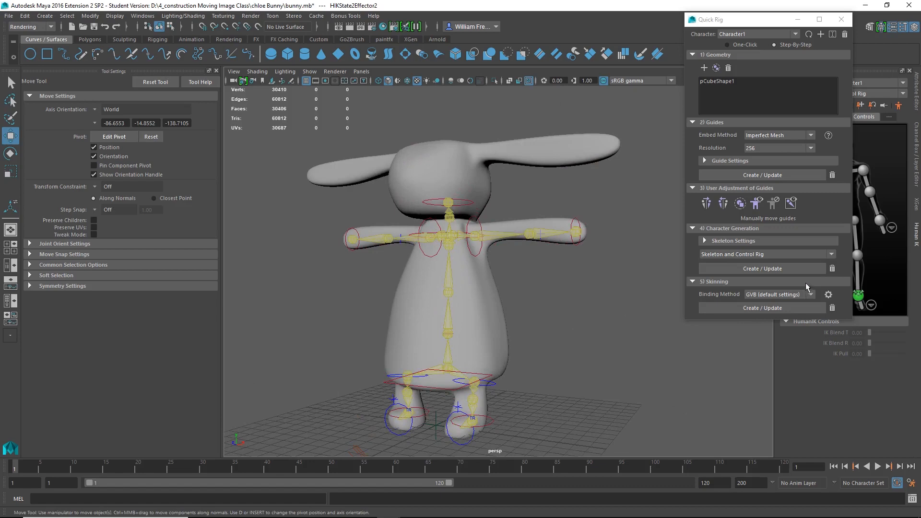
left_click_drag(475, 271, 522, 314, "alt")
middle_click_drag(523, 314, 550, 288, "alt")
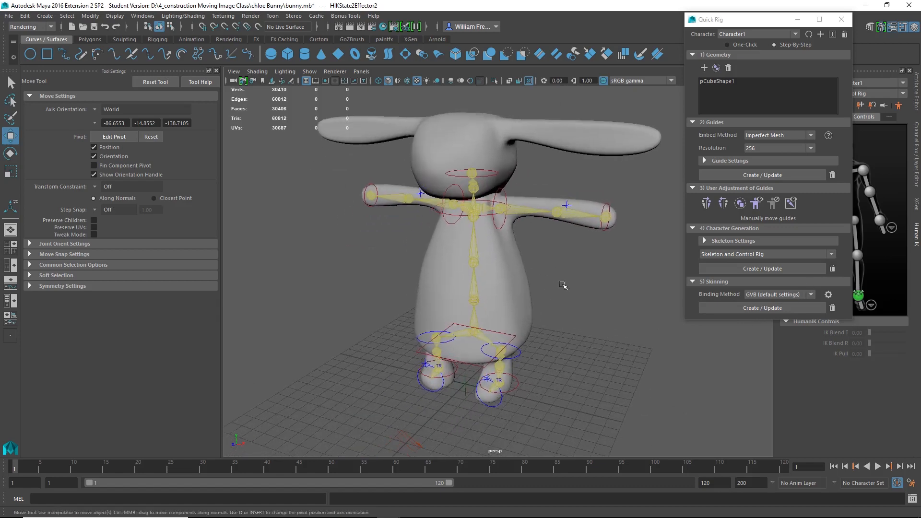
- Configure the Geodesic Voxel skin binding with max influences 3, falloff 0.10 and resolution 512
left_click(829, 294)
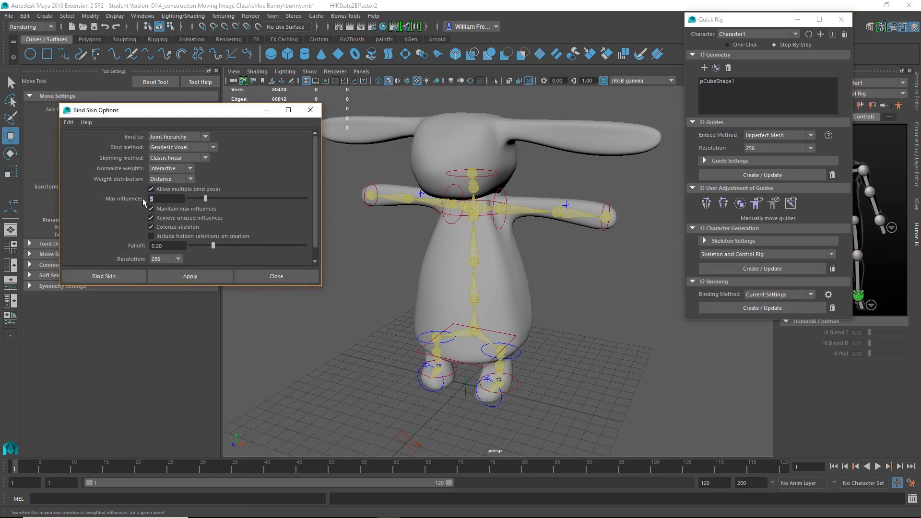
type("3")
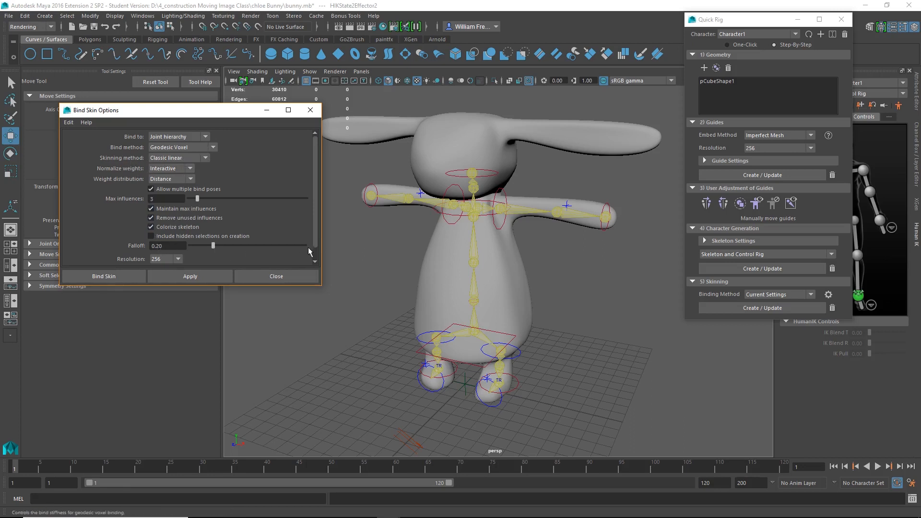
scroll(309, 252, "down", 1)
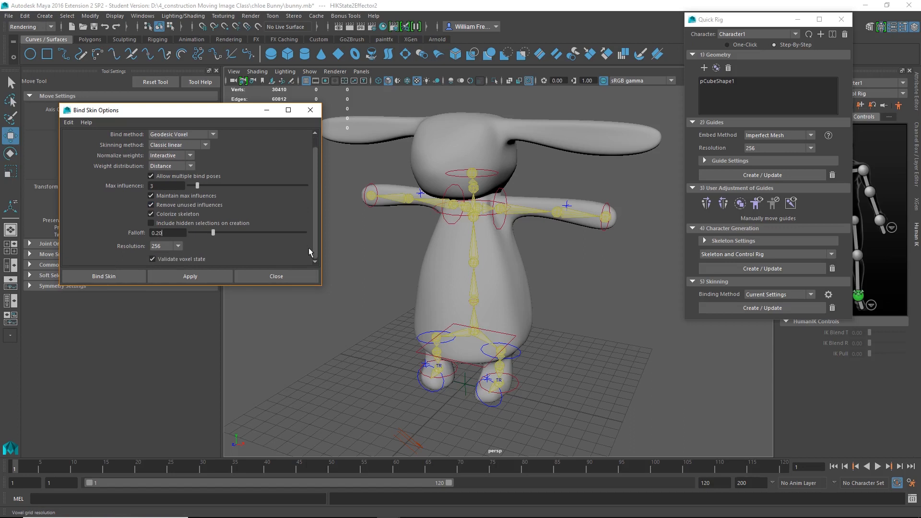
left_click(169, 247)
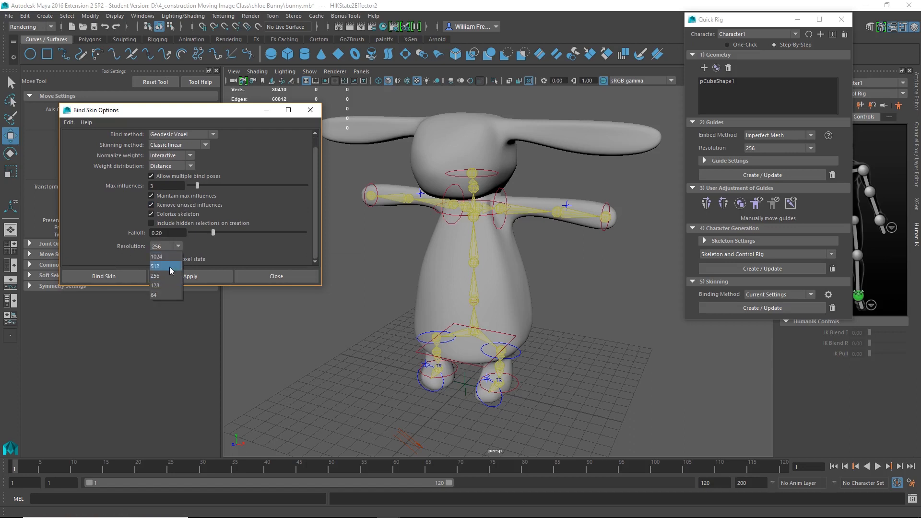
left_click(169, 267)
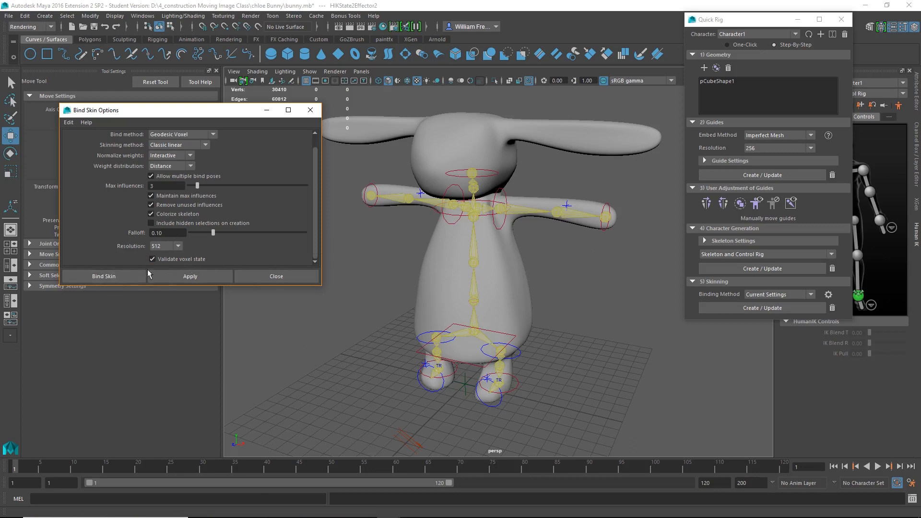
- Bind the bunny mesh to the skeleton in Quick Rig using the current settings, and close the Bind Skin options
left_click(124, 278)
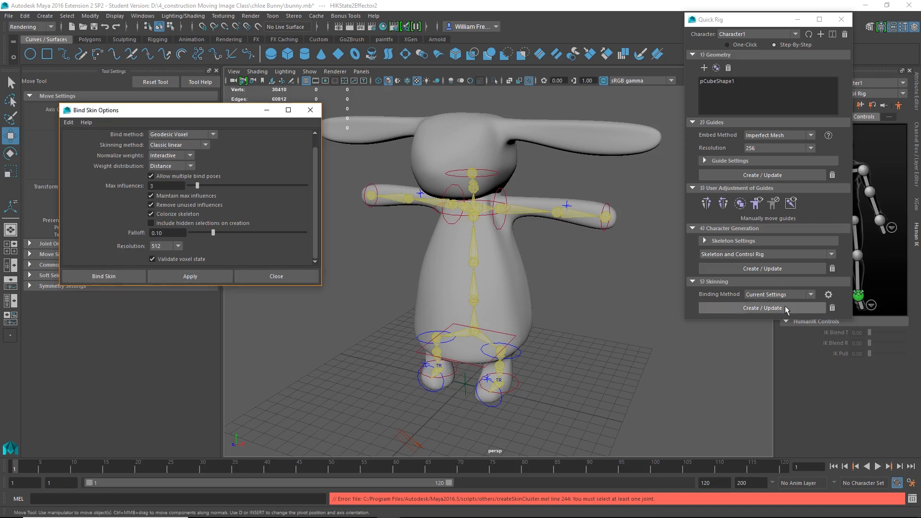
left_click(767, 308)
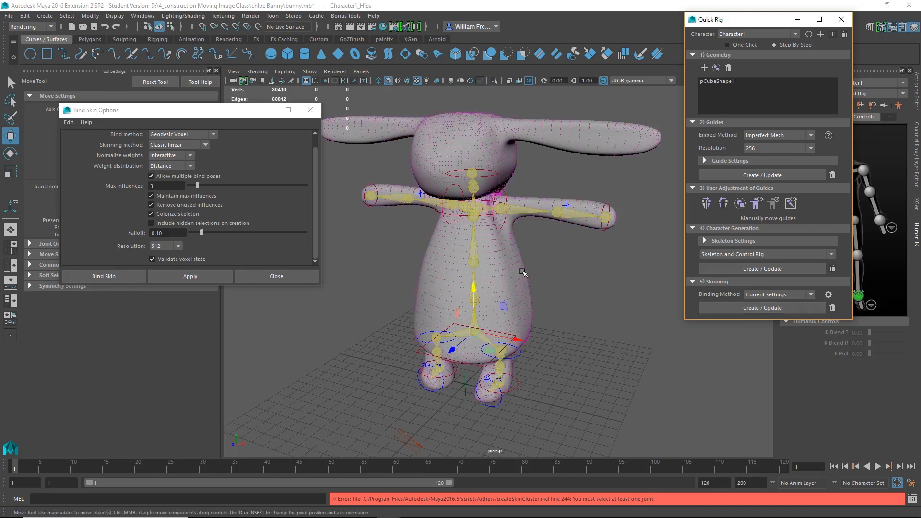
left_click(312, 110)
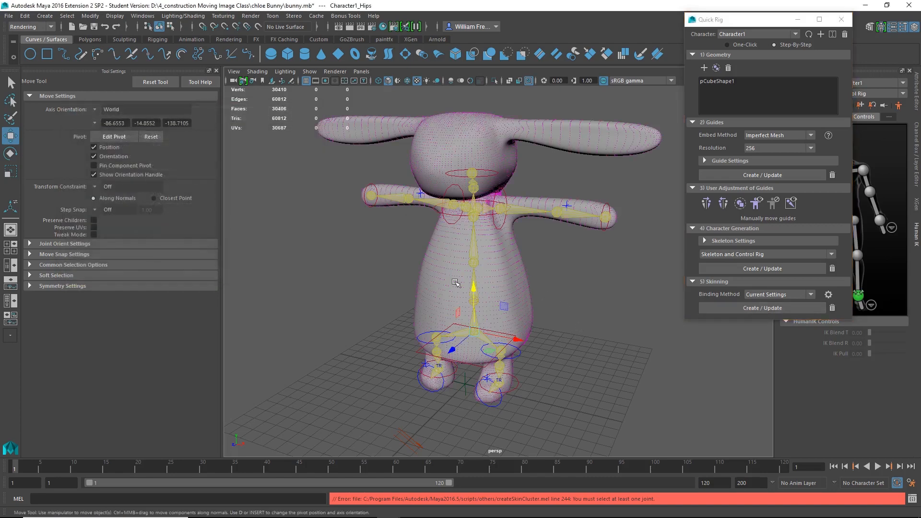
- Lower the left wrist control to test how the bunny's arm and torso deform
left_click_drag(453, 282, 508, 278, "alt")
left_click(521, 208)
left_click_drag(545, 235, 524, 224, "alt")
left_click(605, 200)
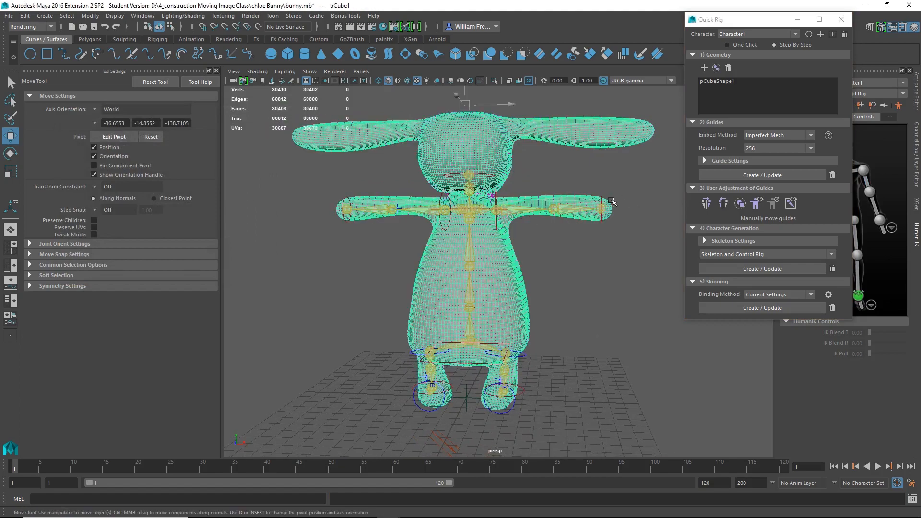
left_click_drag(610, 203, 631, 226, "alt")
left_click(600, 203)
left_click_drag(600, 186, 480, 257)
left_click_drag(480, 257, 403, 300, "alt")
right_click_drag(404, 300, 508, 273, "alt")
left_click_drag(508, 273, 531, 261, "alt")
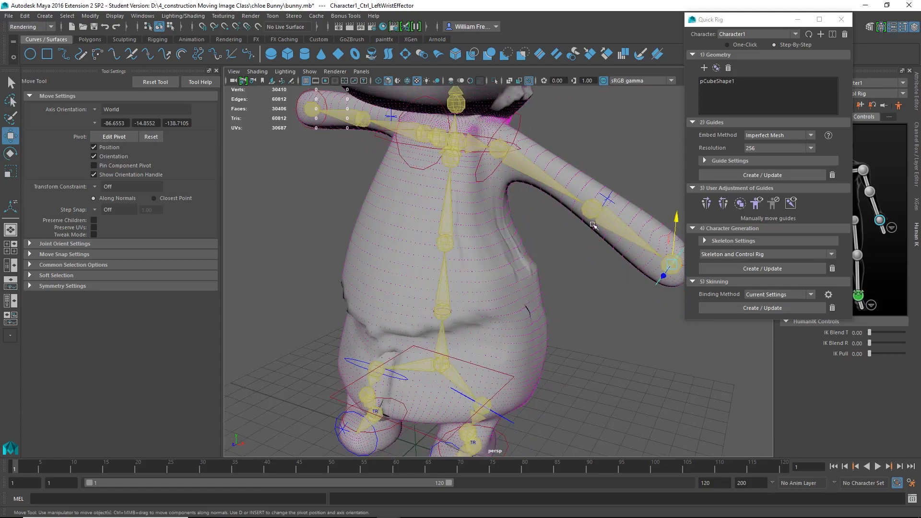
- Raise the right wrist control to test the deformation on the other arm
right_click_drag(603, 303, 551, 289, "alt")
left_click_drag(521, 288, 557, 284, "alt")
left_click(301, 154)
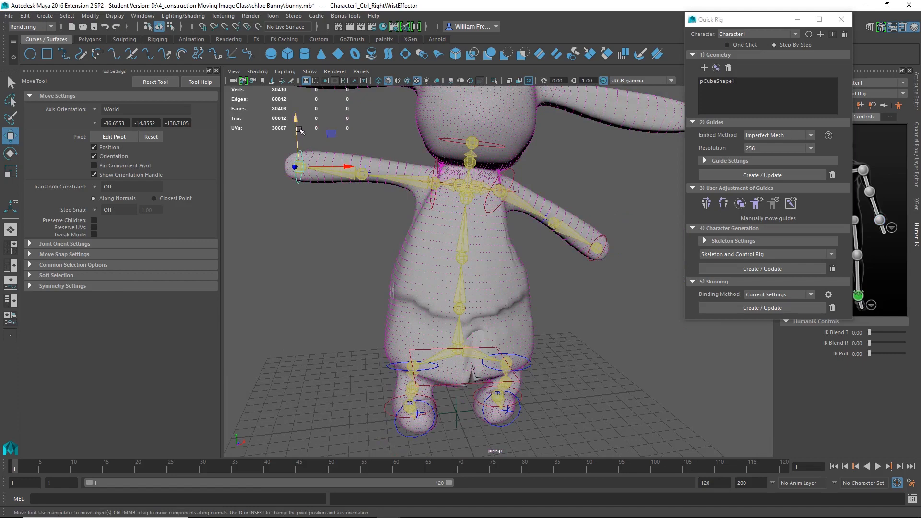
left_click_drag(301, 131, 298, 91)
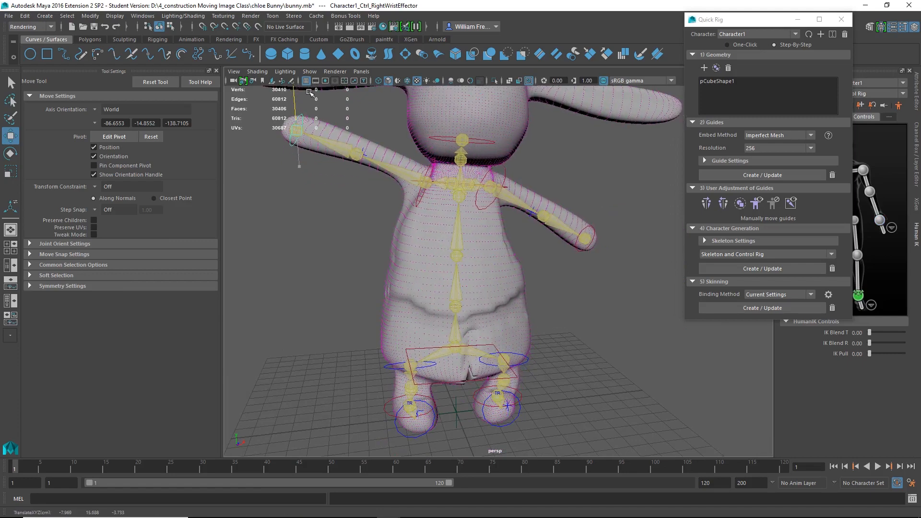
left_click(522, 402)
left_click_drag(522, 402, 543, 334)
- Select the bunny mesh and activate the Paint Skin Weights tool from the Rigging menu set
left_click(478, 269)
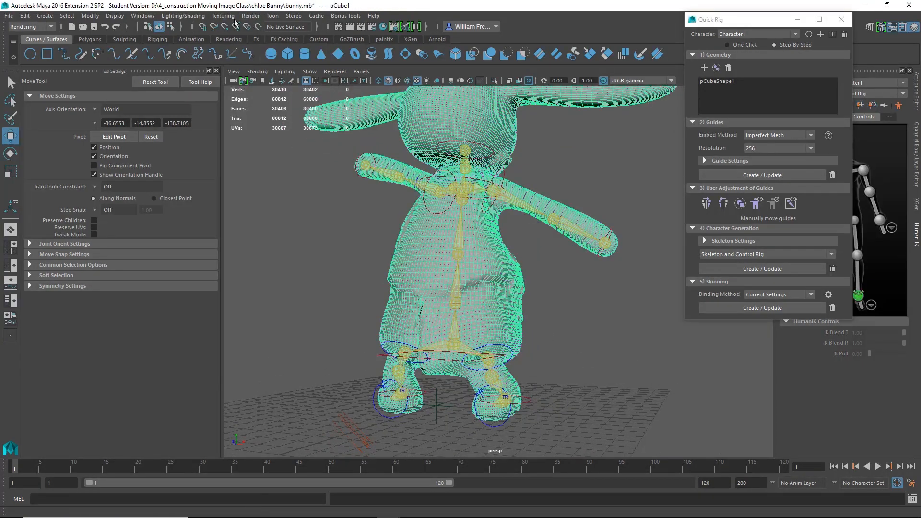
left_click(39, 27)
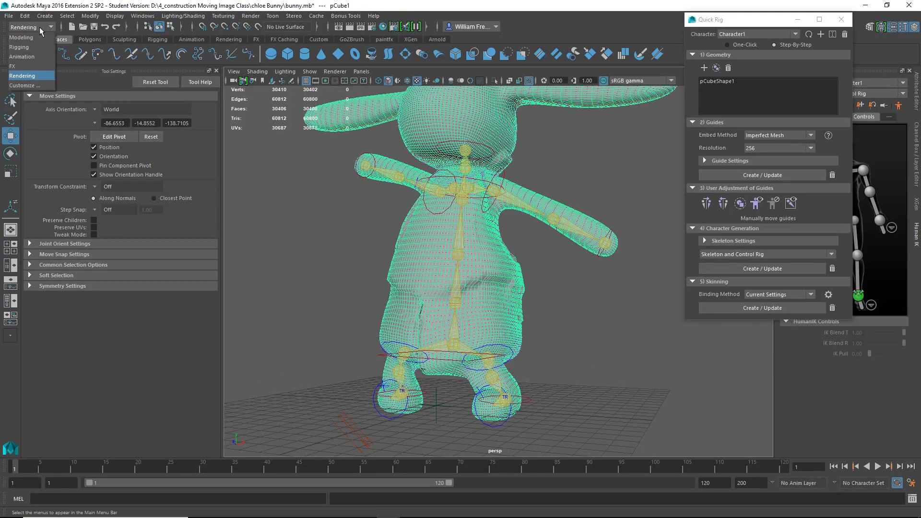
left_click(20, 47)
left_click(195, 16)
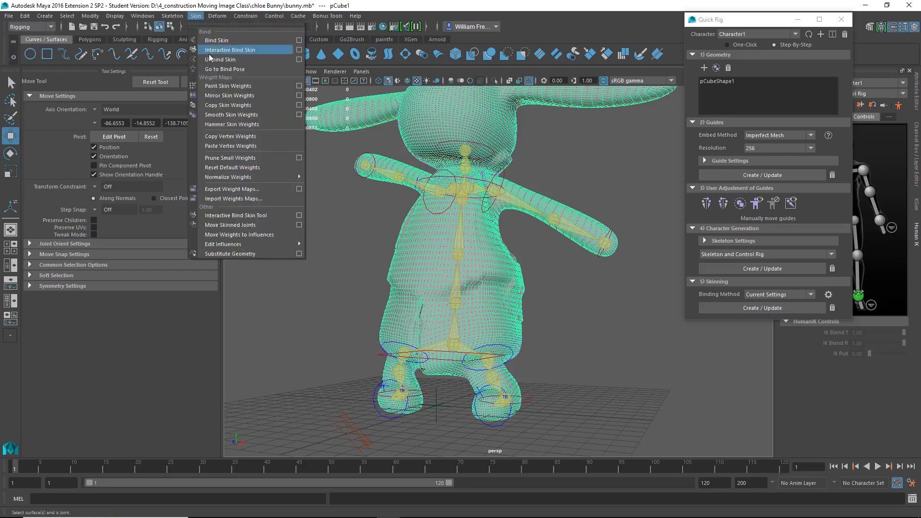
left_click(213, 86)
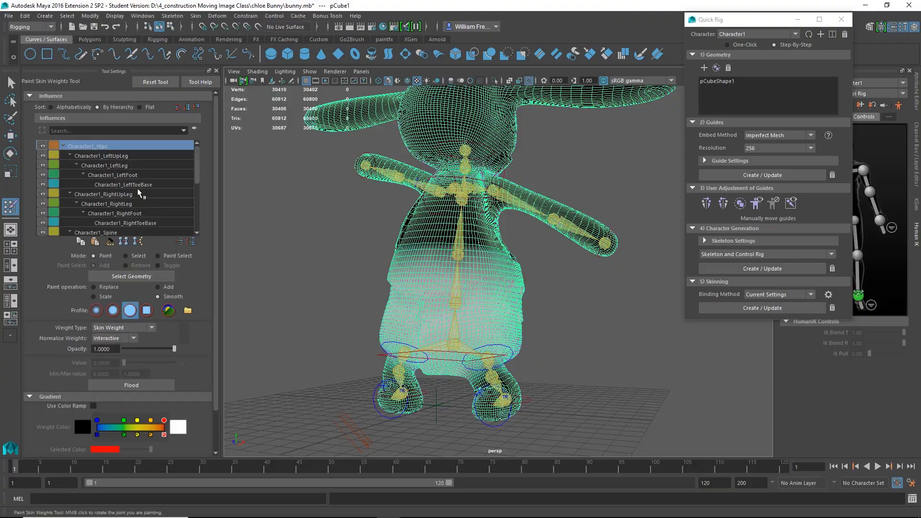
- Choose the Character1_Hips influence for weight painting on the lower body and set the brush to the softest profile
left_click_drag(489, 285, 433, 288, "alt")
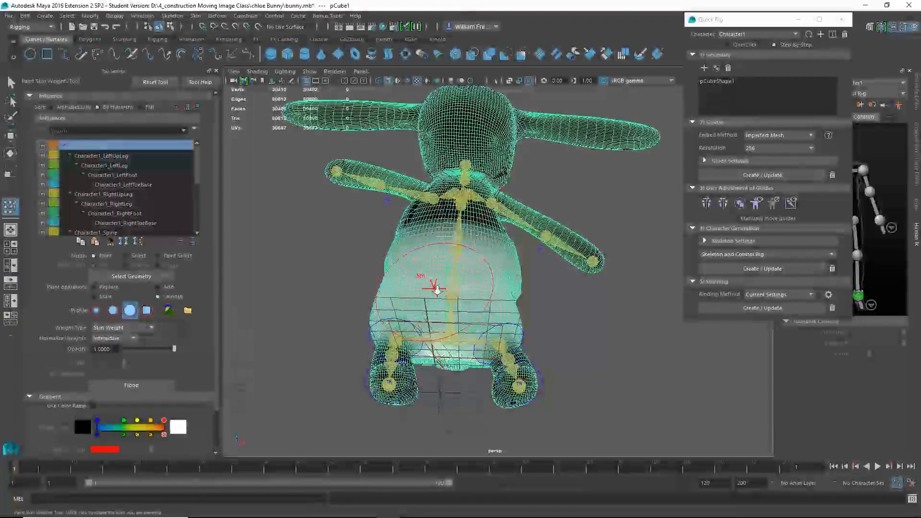
right_click_drag(433, 288, 499, 334, "alt")
middle_click_drag(470, 323, 518, 262, "alt")
mouse_move(518, 263)
left_mouse_down("alt")
mouse_move(503, 276)
mouse_move(524, 275)
left_mouse_up("alt")
left_click_drag(485, 304, 508, 268, "alt")
left_click(100, 156)
left_click(102, 146)
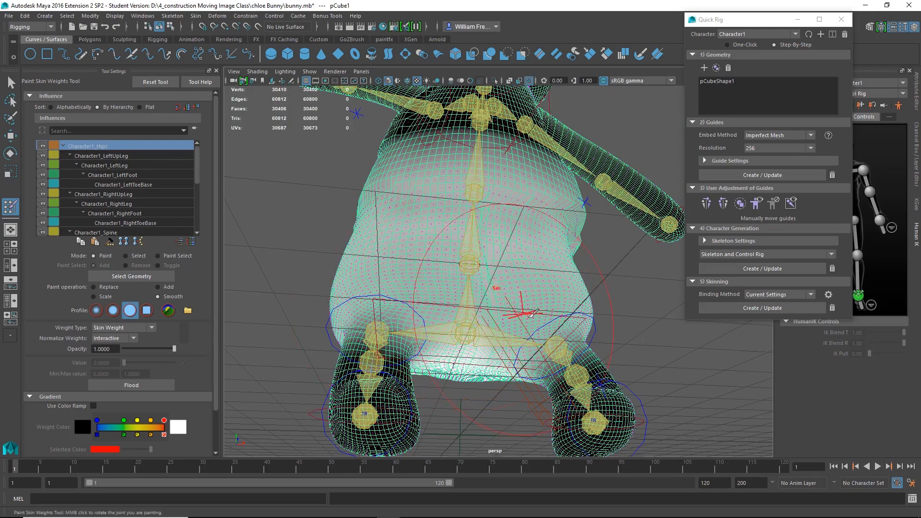
left_click_drag(514, 318, 463, 328, "alt")
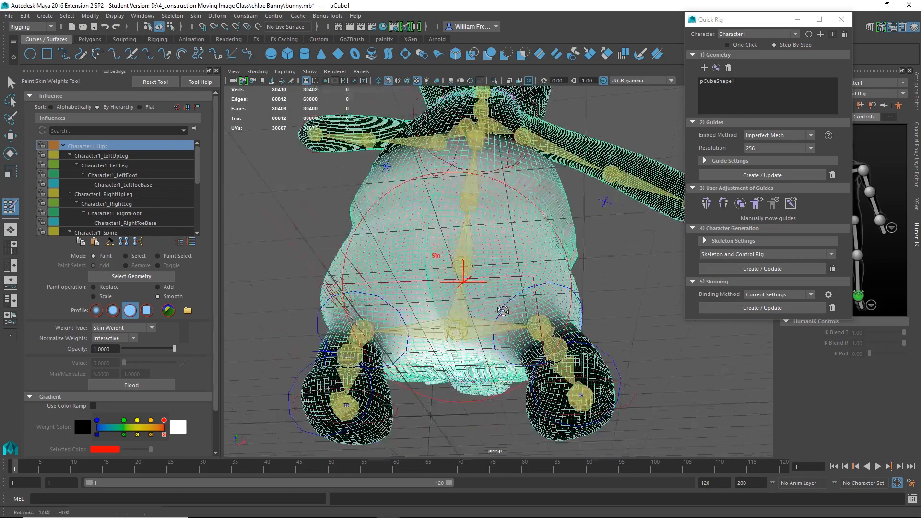
left_click(96, 310)
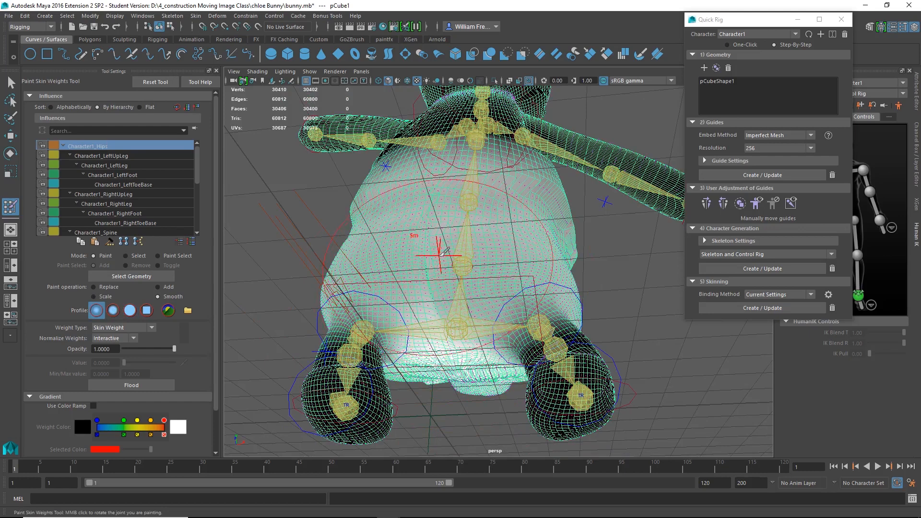
- Paint full Character1_Hips weight over the bunny's belly and lower body with the Replace operation at value 1.0
left_click(96, 287)
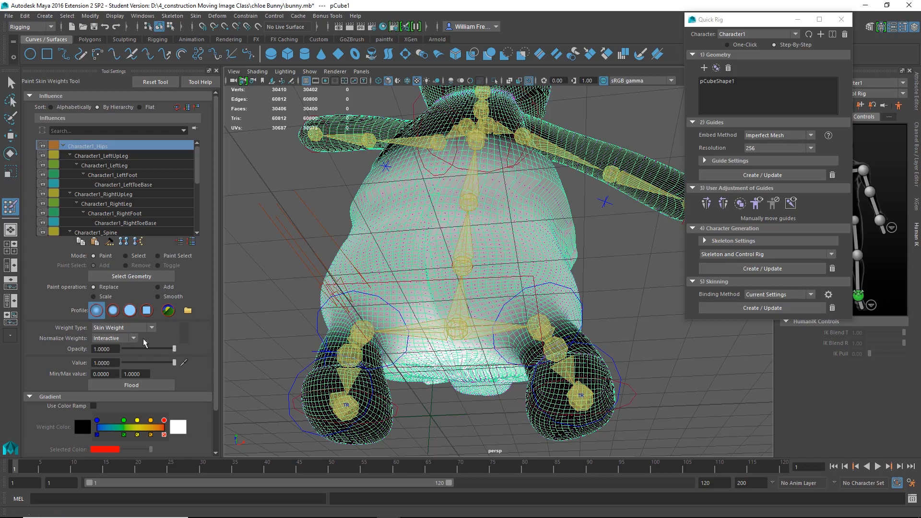
mouse_move(418, 253)
left_mouse_down()
mouse_move(430, 247)
mouse_move(435, 279)
mouse_move(426, 253)
mouse_move(450, 255)
mouse_move(384, 274)
left_mouse_up()
mouse_move(474, 272)
left_mouse_down("alt")
mouse_move(505, 275)
mouse_move(427, 274)
mouse_move(401, 285)
mouse_move(410, 306)
mouse_move(481, 306)
mouse_move(442, 311)
left_mouse_up("alt")
mouse_move(431, 312)
left_mouse_down()
mouse_move(609, 319)
mouse_move(521, 347)
mouse_move(436, 316)
left_mouse_up()
mouse_move(579, 345)
left_mouse_down("alt")
mouse_move(499, 313)
mouse_move(583, 254)
mouse_move(551, 220)
mouse_move(513, 216)
left_mouse_up("alt")
mouse_move(515, 240)
left_mouse_down("alt")
mouse_move(521, 319)
mouse_move(551, 332)
mouse_move(532, 336)
left_mouse_up("alt")
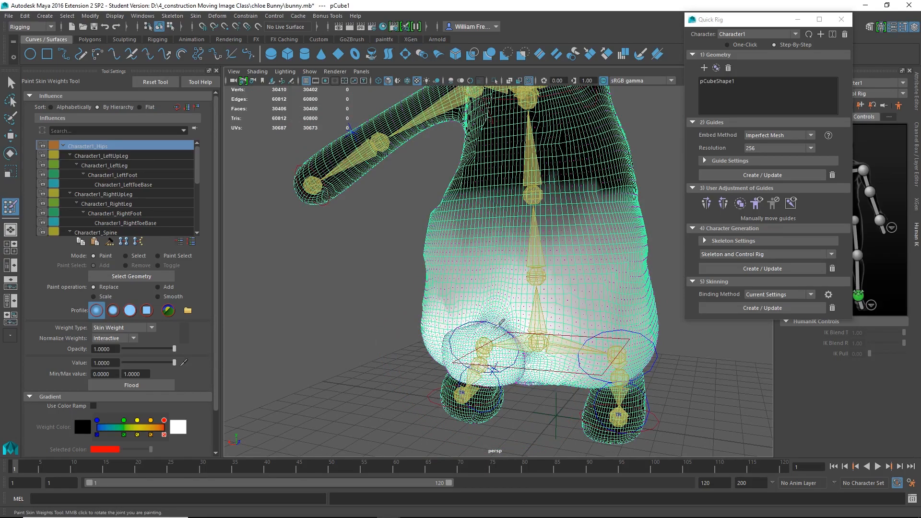
- Extend the full Character1_Hips weight around the bunny's back, tail and both sides
mouse_move(454, 312)
left_mouse_down()
mouse_move(490, 314)
mouse_move(509, 327)
mouse_move(539, 309)
left_mouse_up()
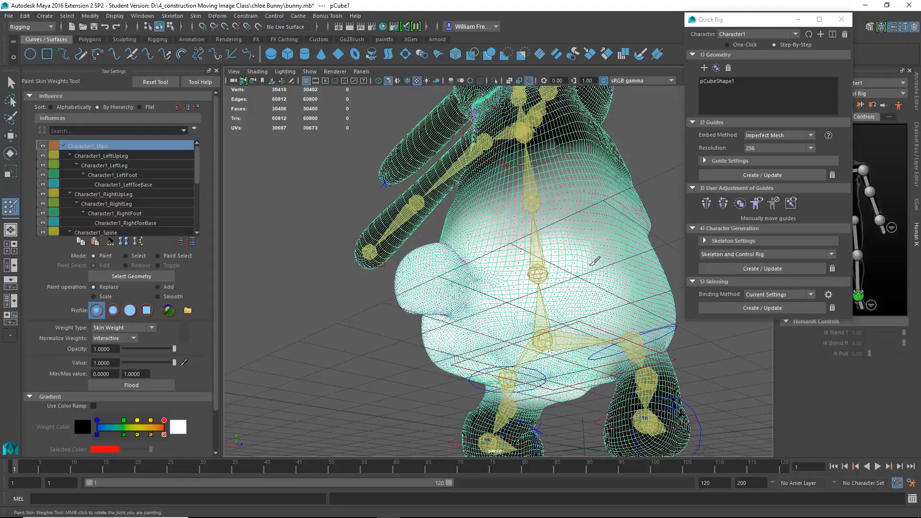
mouse_move(552, 225)
left_mouse_down("alt")
mouse_move(483, 289)
mouse_move(523, 261)
mouse_move(583, 272)
mouse_move(530, 288)
left_mouse_up("alt")
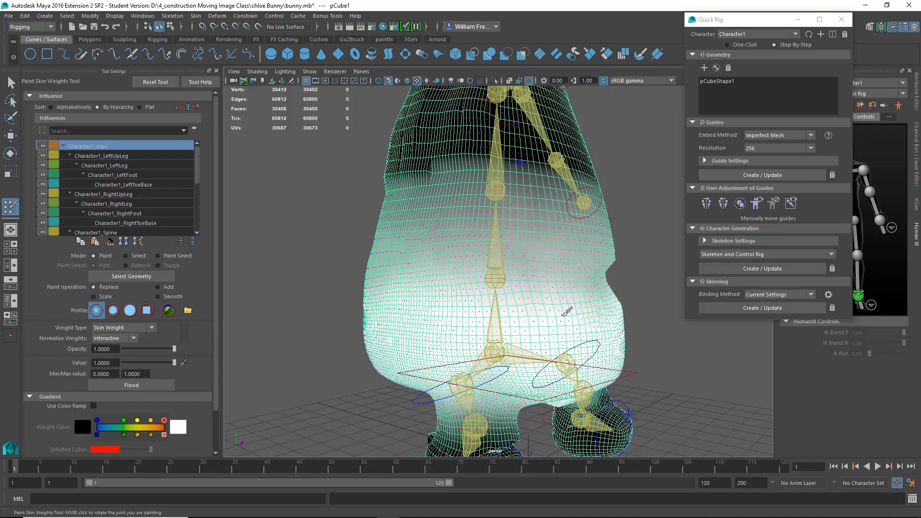
left_click_drag(568, 319, 494, 323, "alt")
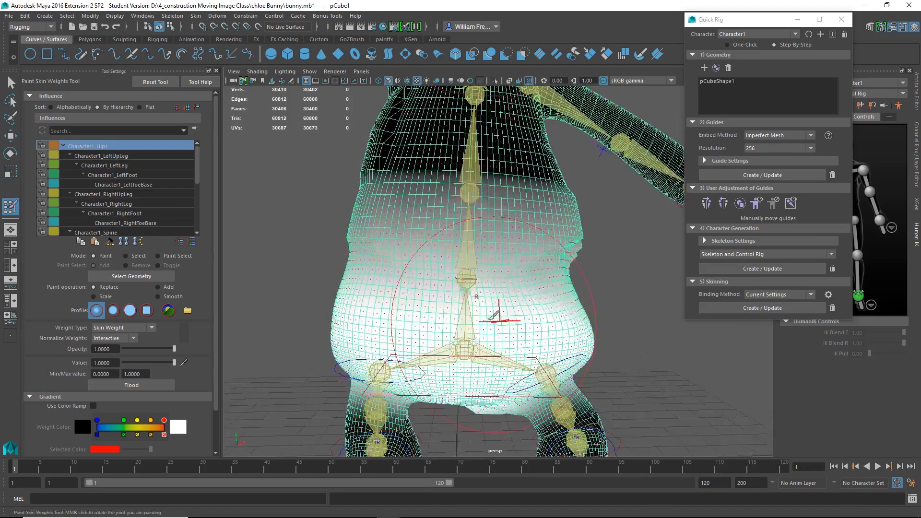
left_click_drag(398, 297, 482, 318, "alt")
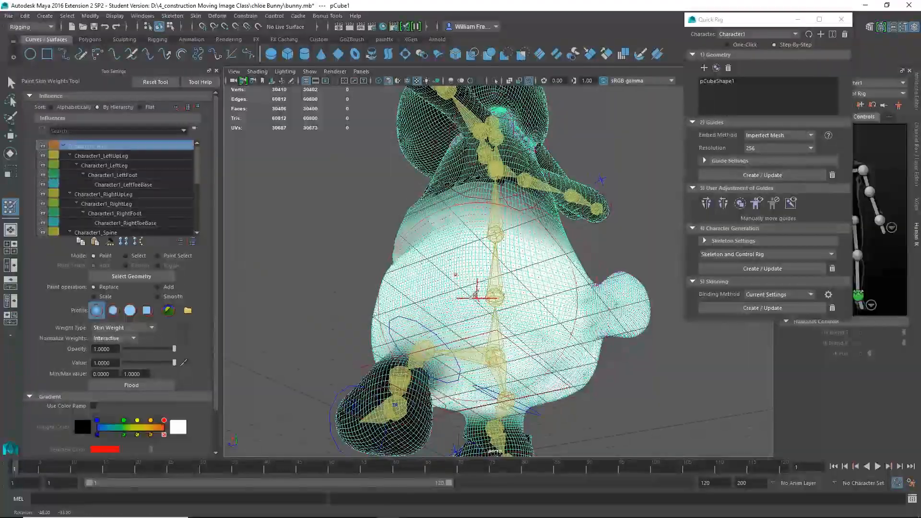
left_click_drag(405, 376, 447, 286)
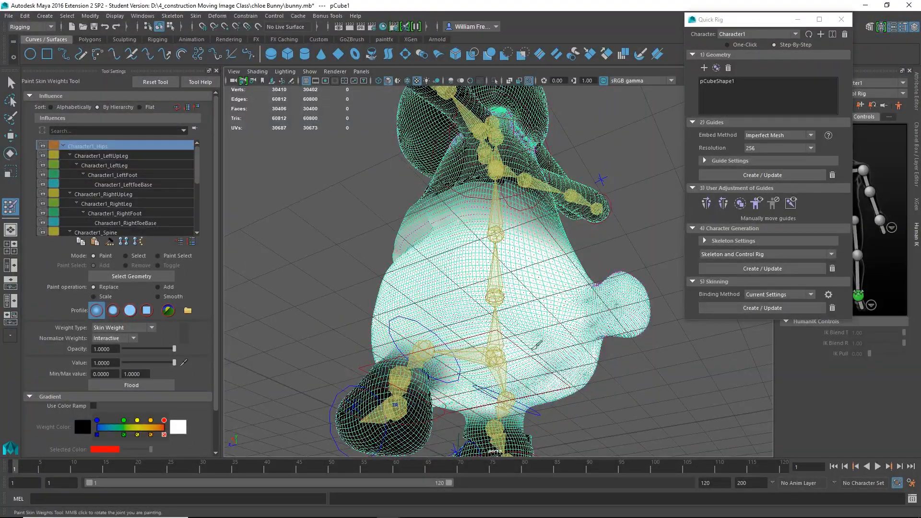
left_click_drag(544, 342, 480, 365, "alt")
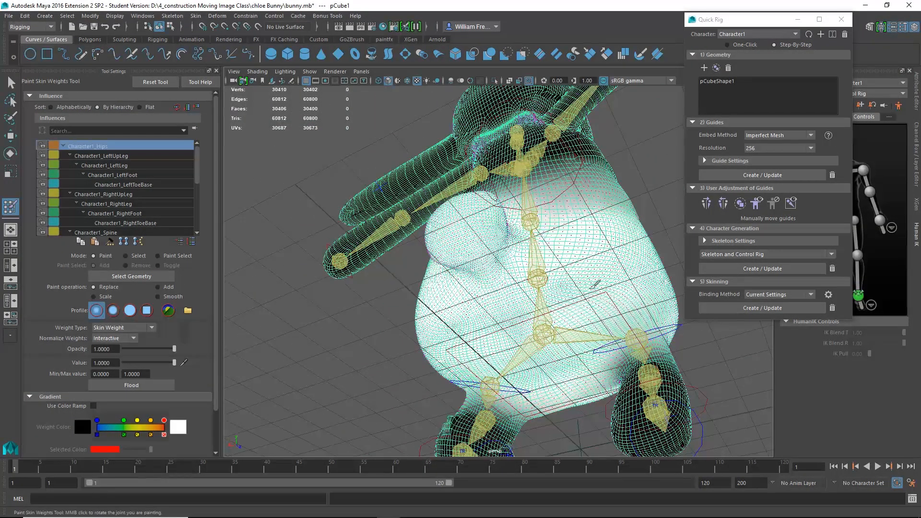
left_click_drag(565, 307, 494, 273, "alt")
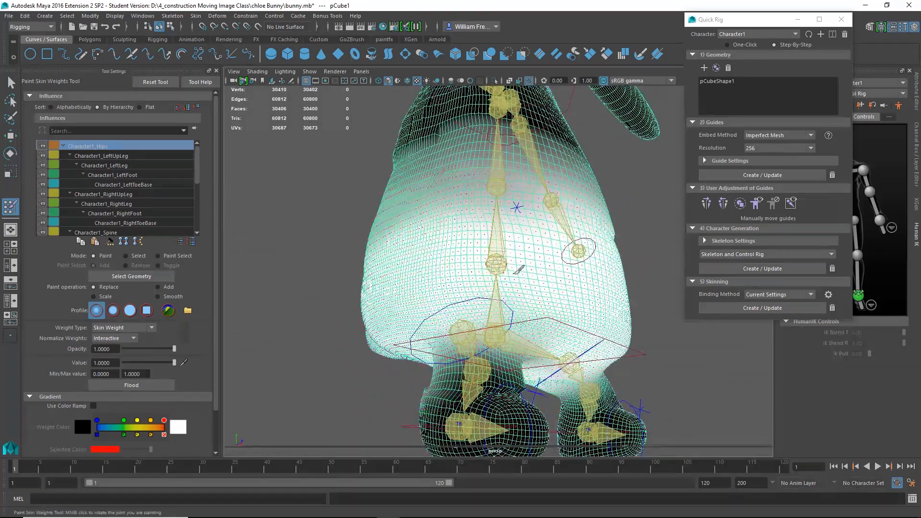
- Switch the paint operation to Smooth and soften the upper edge of the Character1_Hips weights around the waist
left_click(161, 298)
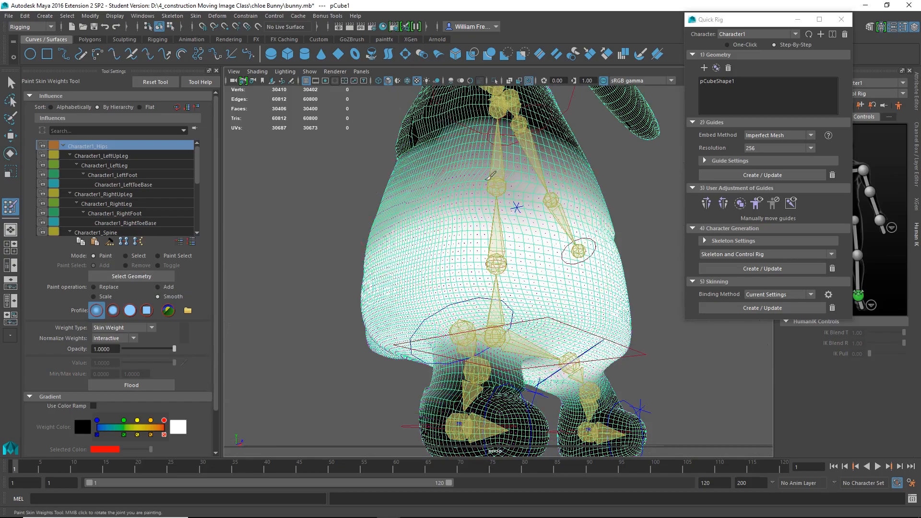
left_click_drag(498, 216, 378, 231, "alt")
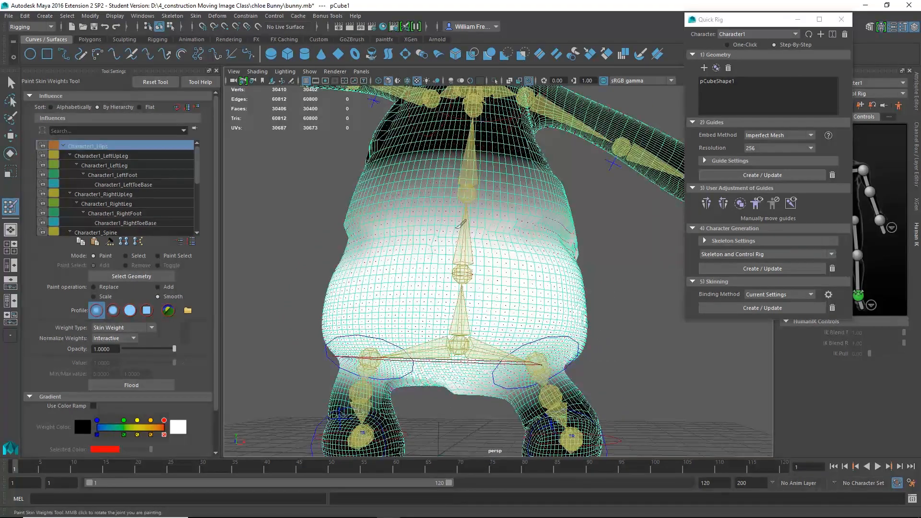
mouse_move(508, 251)
left_mouse_down("alt")
mouse_move(454, 257)
mouse_move(518, 240)
left_mouse_up("alt")
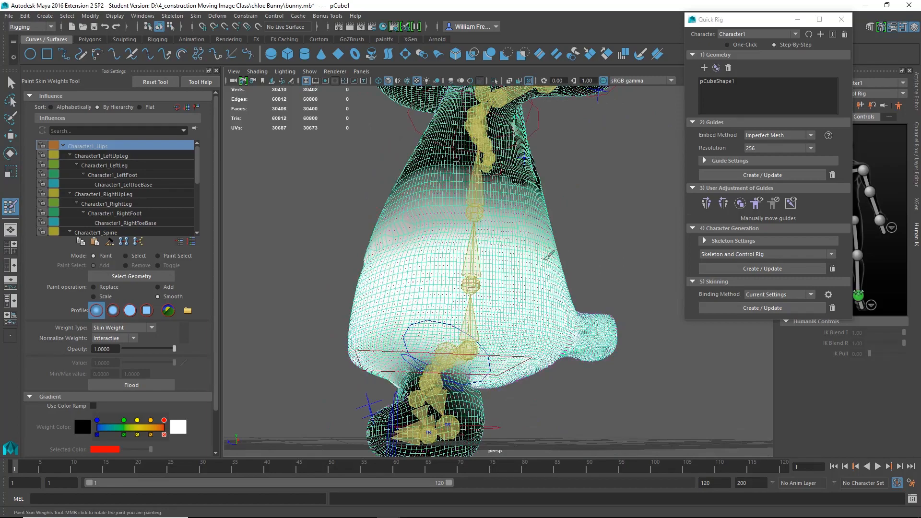
- Remove the stray Character1_LeftUpLeg weight from the front of the belly with the Replace operation at value 0
left_click(121, 156)
left_click_drag(397, 282, 508, 241, "alt")
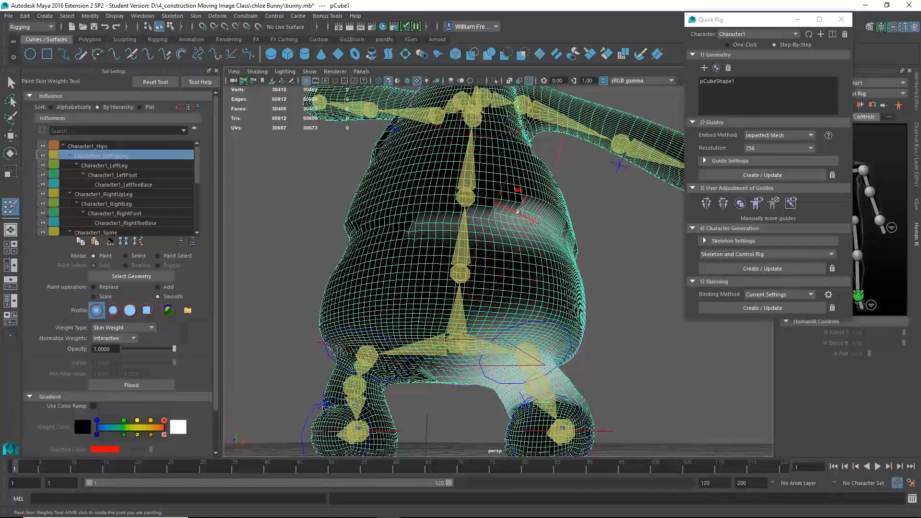
left_click(94, 296)
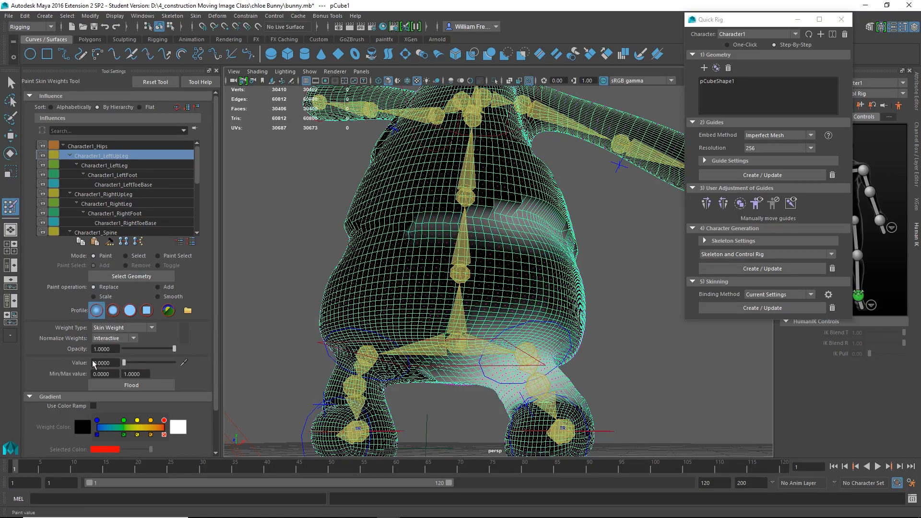
mouse_move(462, 208)
left_mouse_down()
mouse_move(554, 233)
mouse_move(526, 211)
mouse_move(579, 220)
mouse_move(514, 211)
left_mouse_up()
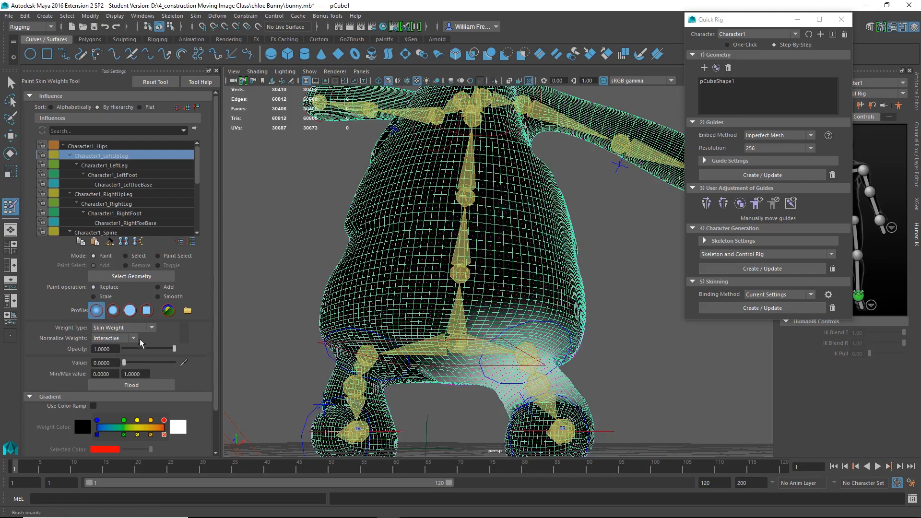
- Switch to the solid round brush profile and clear any remaining Character1_LeftUpLeg weight around the torso's sides and back
left_click(130, 310)
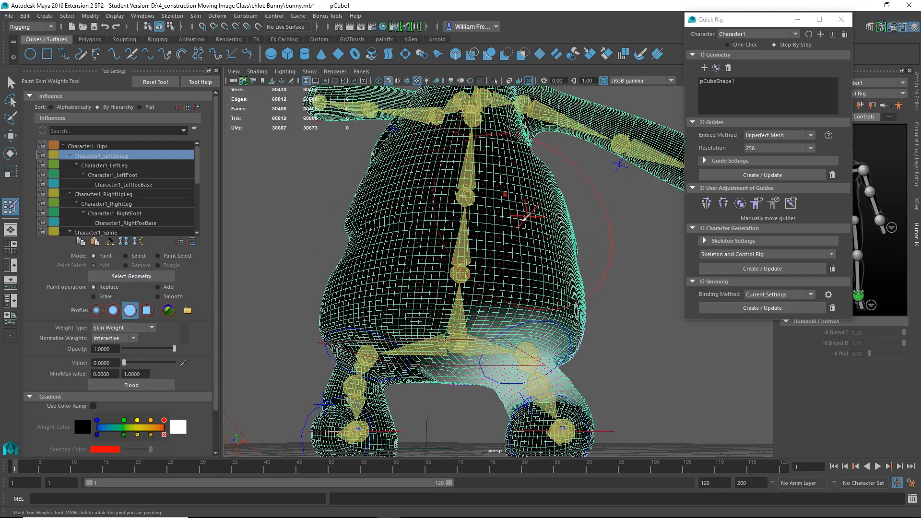
left_click_drag(526, 215, 437, 230, "alt")
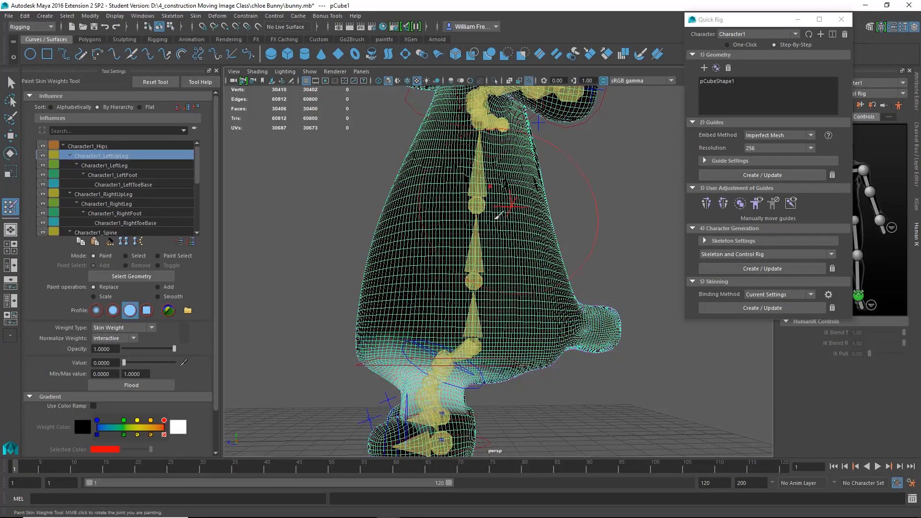
left_click_drag(499, 215, 445, 197, "alt")
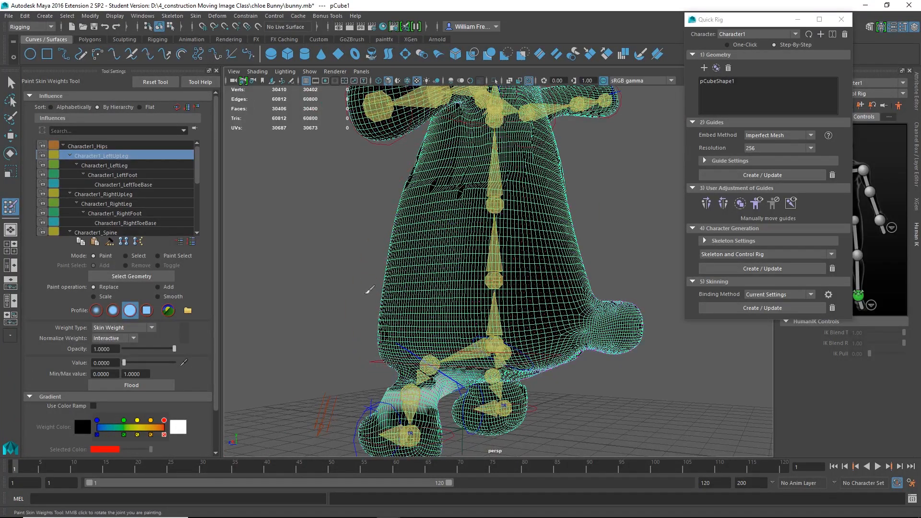
left_click_drag(486, 230, 529, 280, "alt")
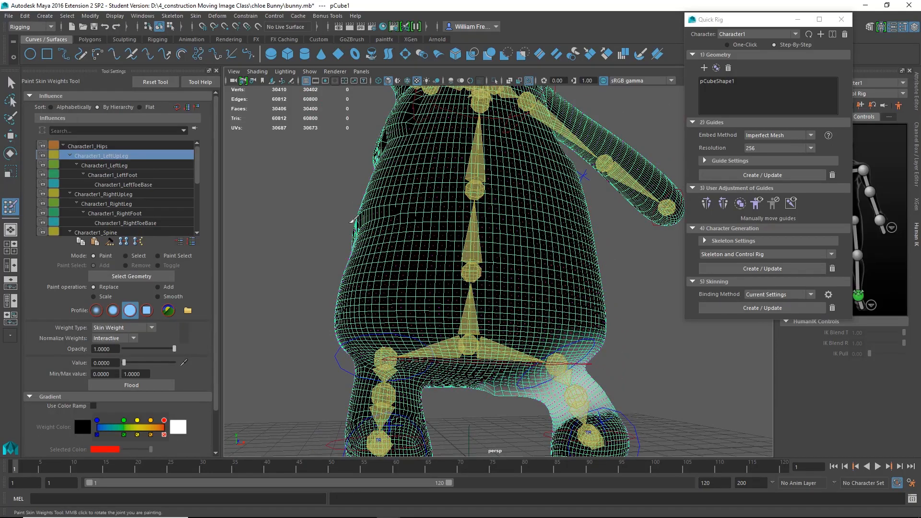
left_click_drag(390, 221, 446, 233, "alt")
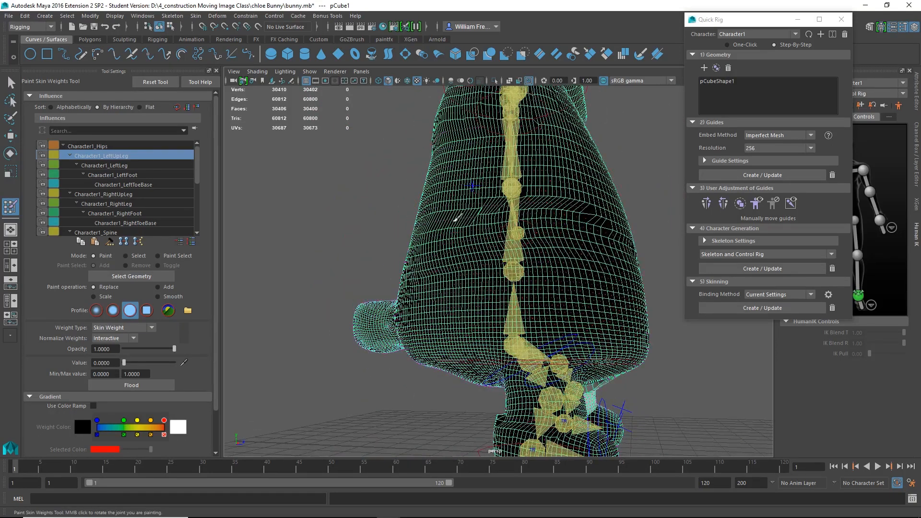
left_click_drag(458, 222, 545, 225, "alt")
middle_click_drag(545, 225, 515, 272, "alt")
left_click_drag(515, 272, 638, 279, "alt")
right_click_drag(638, 280, 426, 280, "alt")
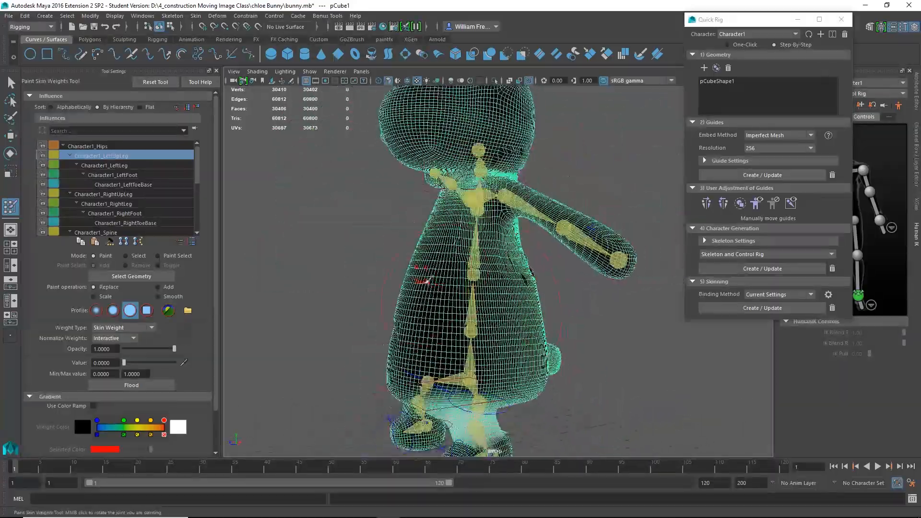
left_click_drag(425, 280, 554, 280, "alt")
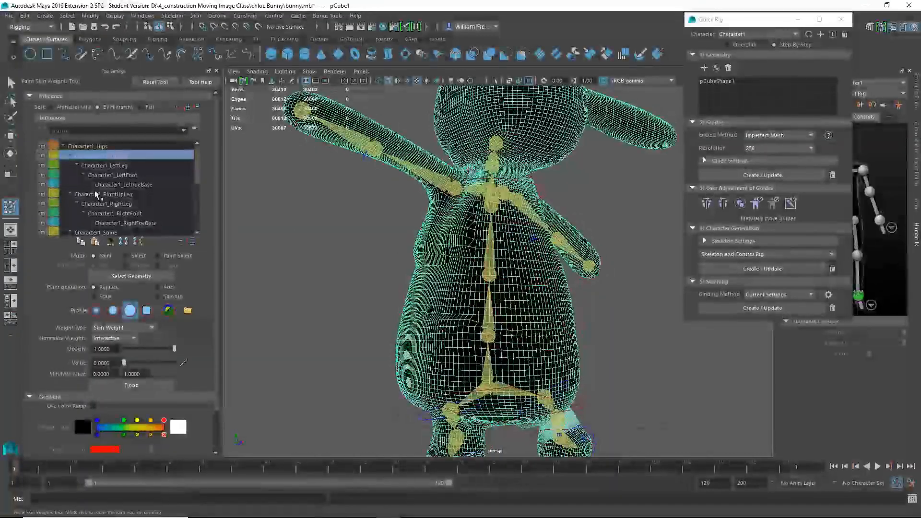
- Inspect the weight distribution of the Character1_LeftLeg and Character1_LeftFoot influences
left_click(119, 166)
left_click_drag(501, 339, 419, 223, "alt")
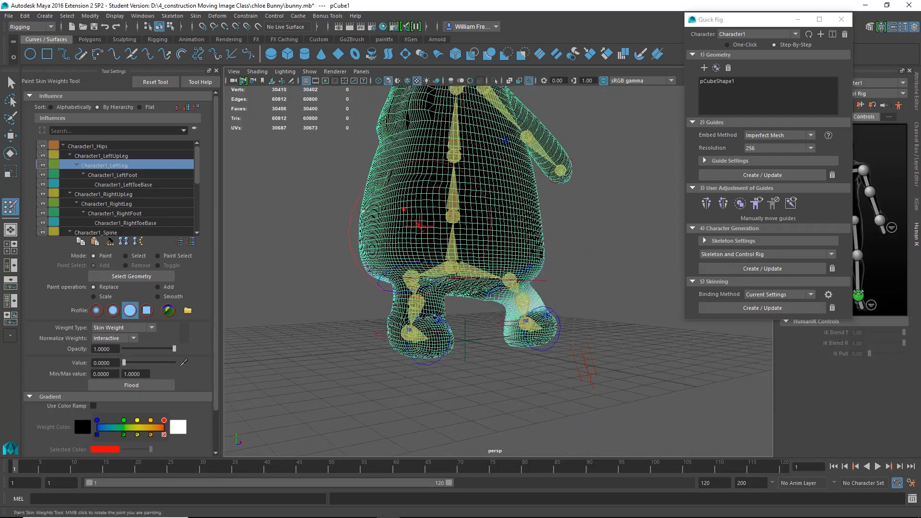
left_click(126, 176)
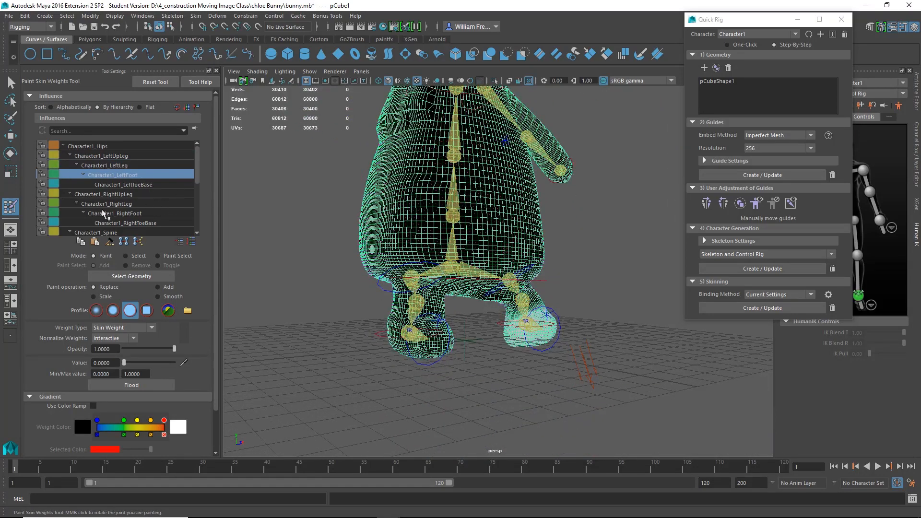
- Erase the stray Character1_RightUpLeg weight from around the torso at value 0, and check the right leg and foot influences
left_click(115, 194)
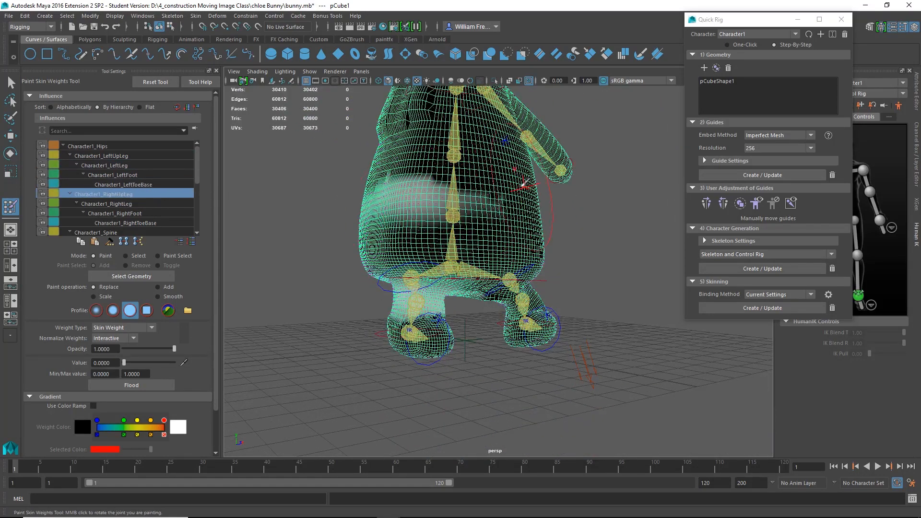
left_click_drag(522, 185, 453, 194)
left_click_drag(363, 193, 597, 178, "alt")
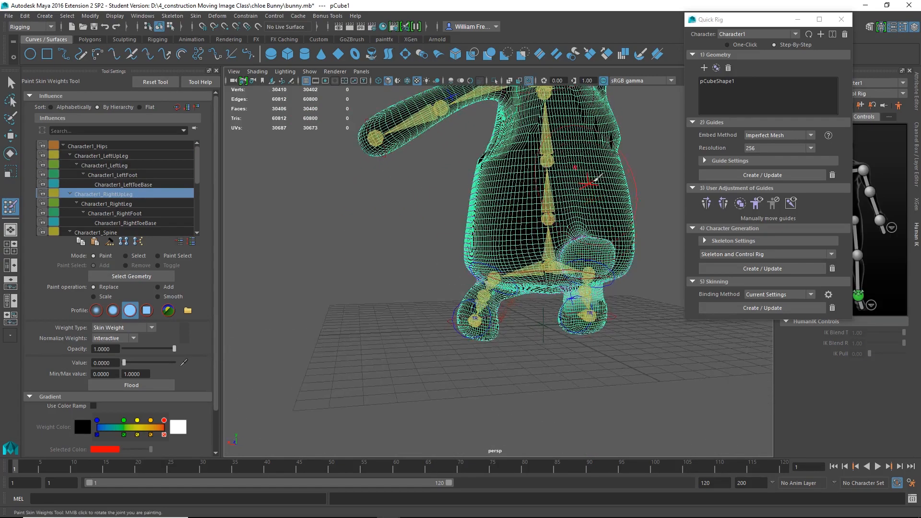
left_click(127, 204)
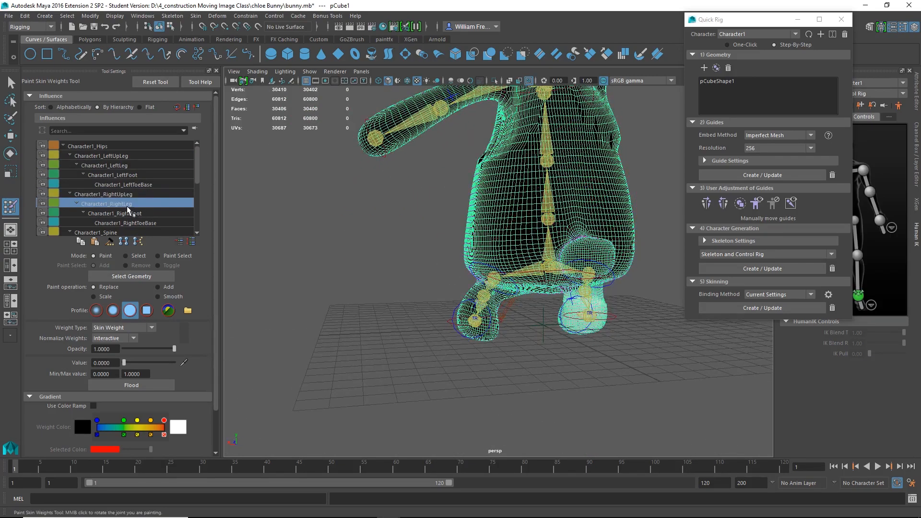
scroll(128, 215, "down", 1)
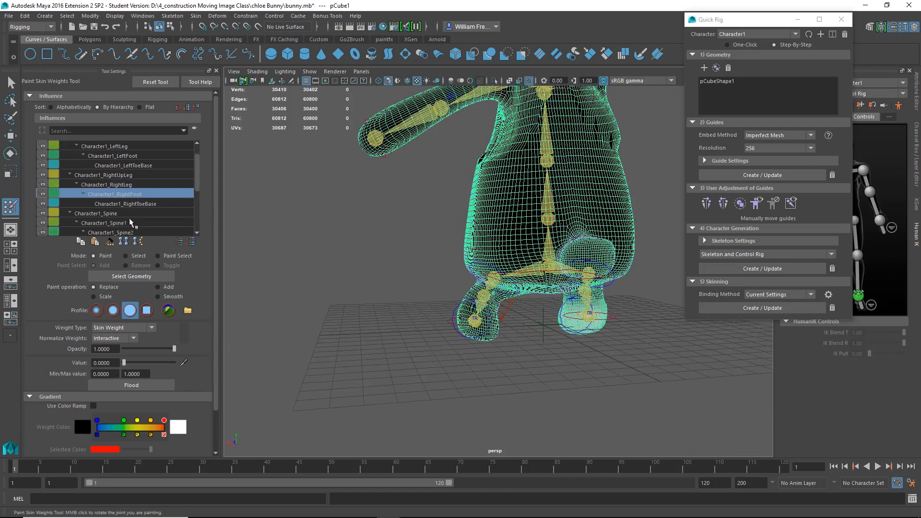
- Smooth the Character1_Spine weights all around the bunny's midsection
left_click(108, 214)
mouse_move(536, 204)
left_mouse_down("alt")
mouse_move(432, 239)
mouse_move(333, 251)
mouse_move(72, 248)
mouse_move(188, 248)
mouse_move(191, 259)
left_mouse_up("alt")
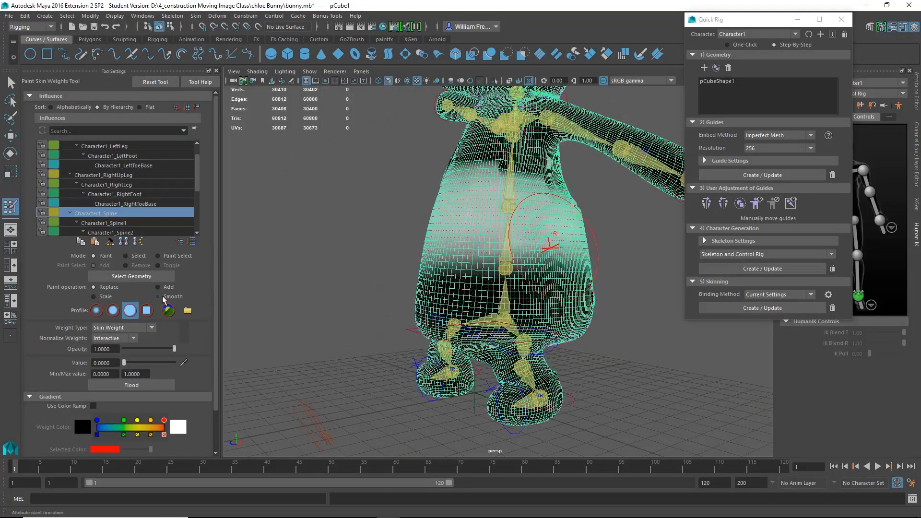
left_click(163, 297)
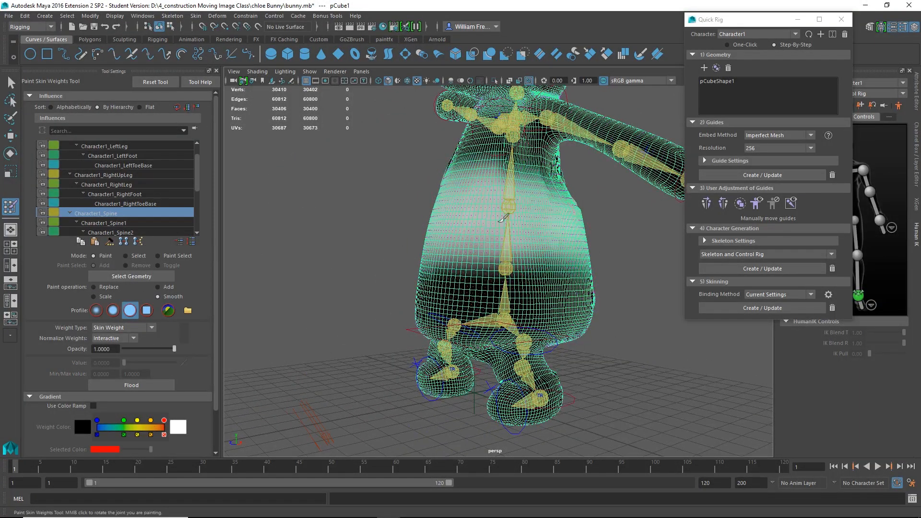
left_click_drag(566, 201, 370, 267, "alt")
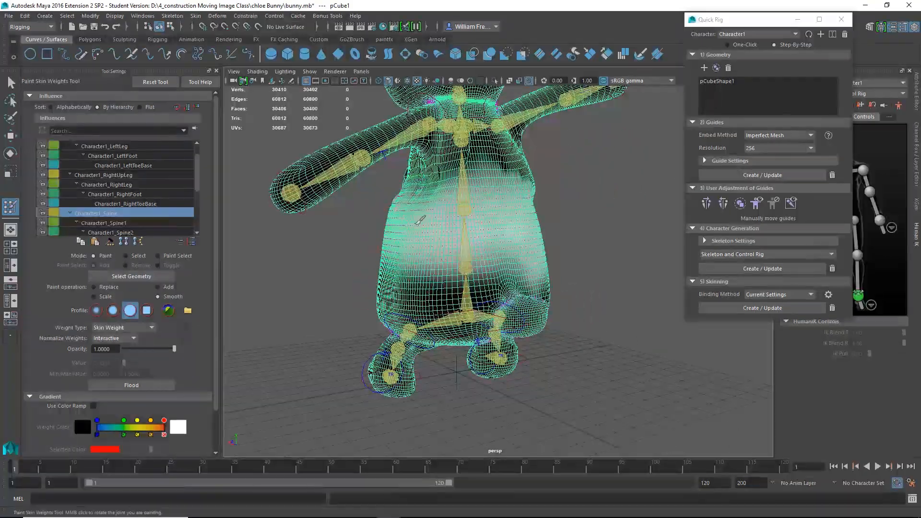
left_click_drag(503, 228, 432, 243, "alt")
left_click_drag(472, 214, 494, 249, "alt")
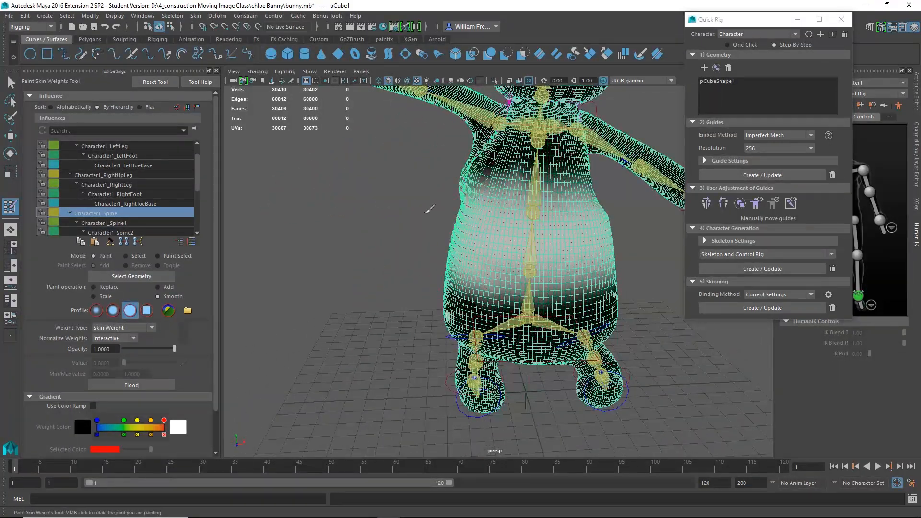
- Smooth the Character1_Spine1 weights around the upper torso, front and back
left_click(115, 223)
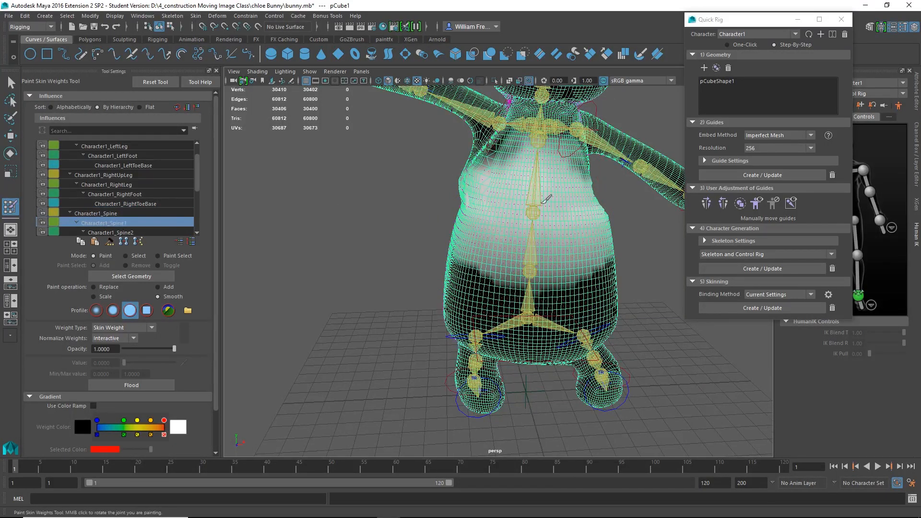
mouse_move(522, 251)
left_mouse_down("alt")
mouse_move(552, 230)
mouse_move(415, 220)
left_mouse_up("alt")
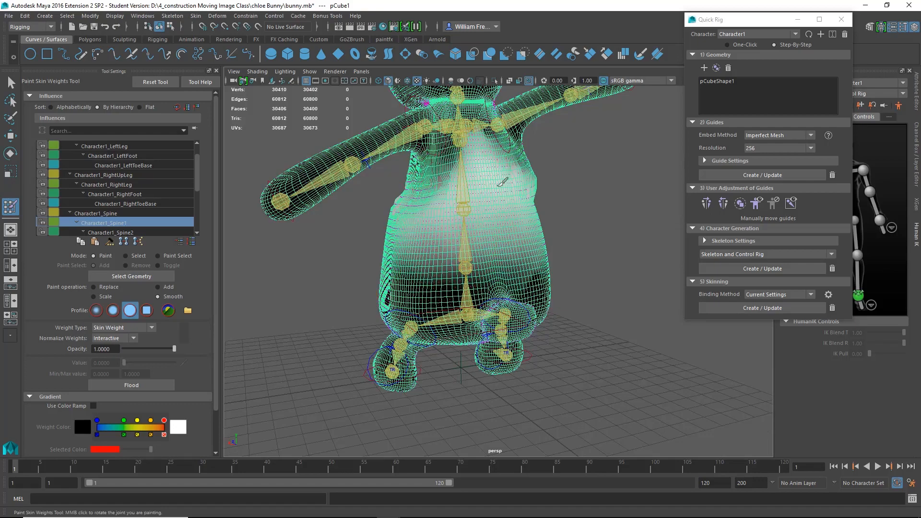
left_click_drag(486, 207, 478, 204, "alt")
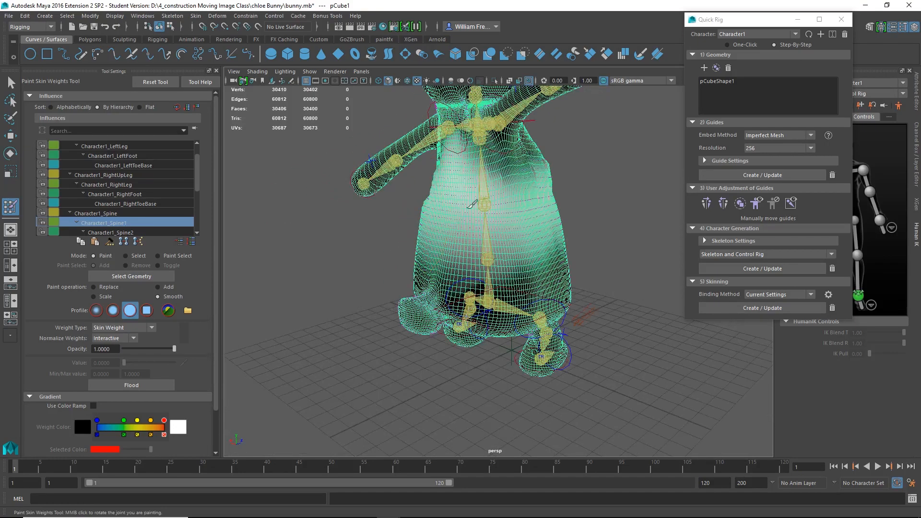
- Paint the Character1_Spine2 weight around the bunny's chest and upper back with a Gaussian brush, replacing at value 1
scroll(177, 215, "down", 1)
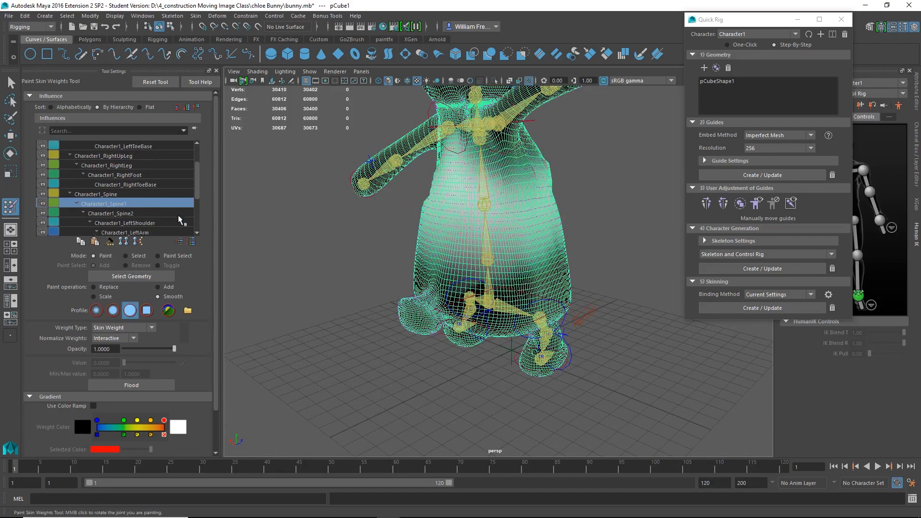
left_click(118, 211)
left_click_drag(491, 199, 545, 199, "alt")
left_click_drag(485, 200, 515, 203, "alt")
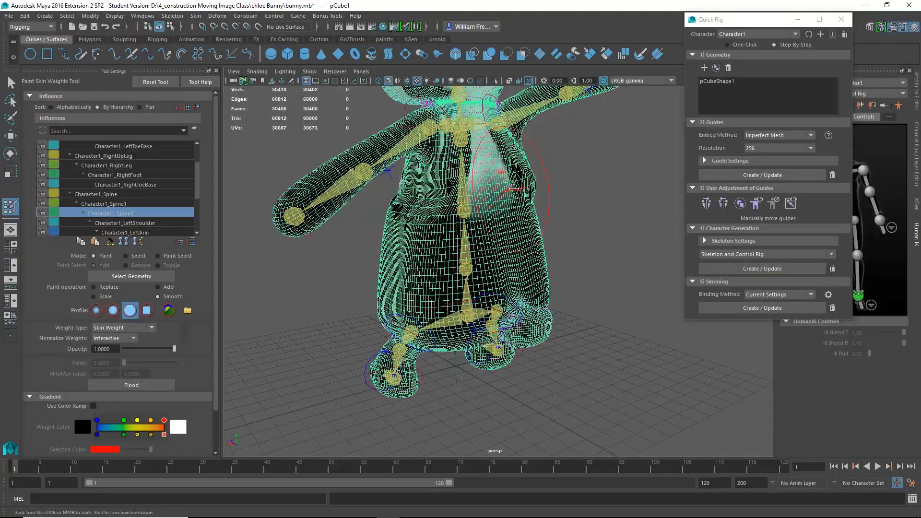
middle_click_drag(512, 185, 517, 244, "alt")
mouse_move(518, 243)
left_mouse_down("alt")
mouse_move(668, 253)
mouse_move(511, 249)
left_mouse_up("alt")
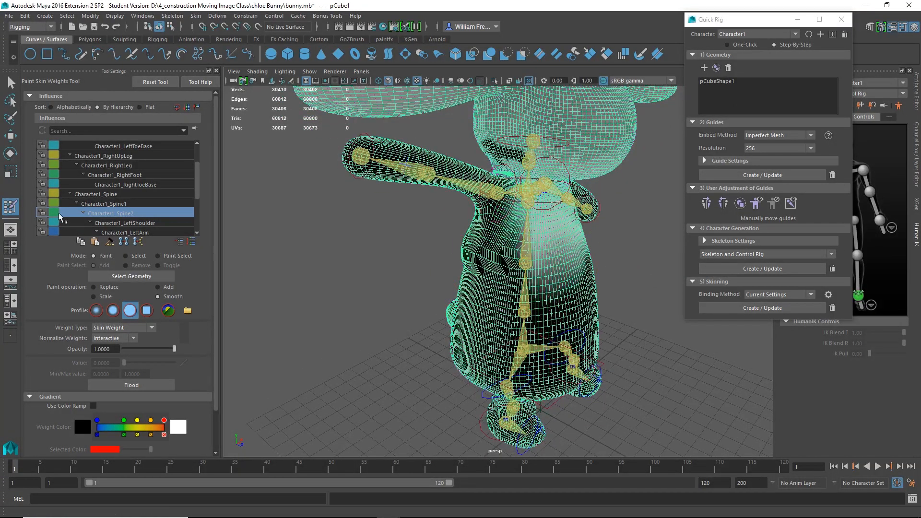
left_click(98, 310)
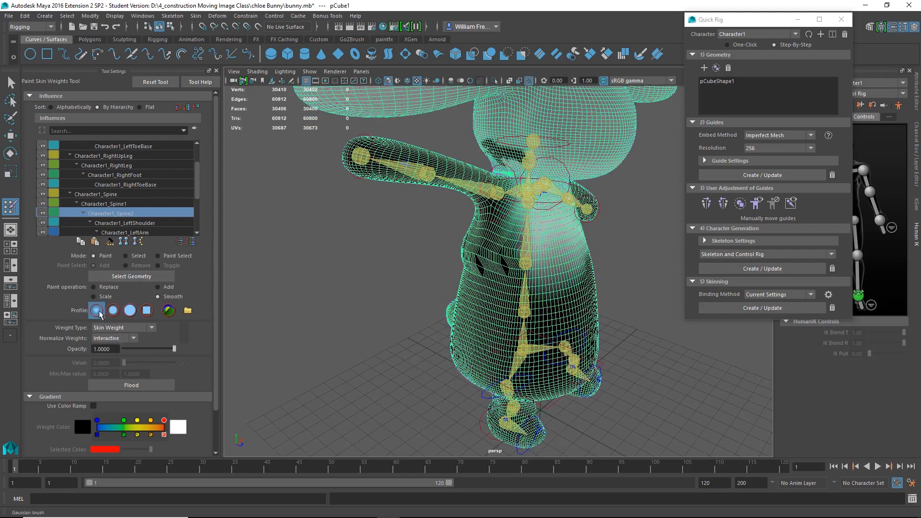
left_click(94, 287)
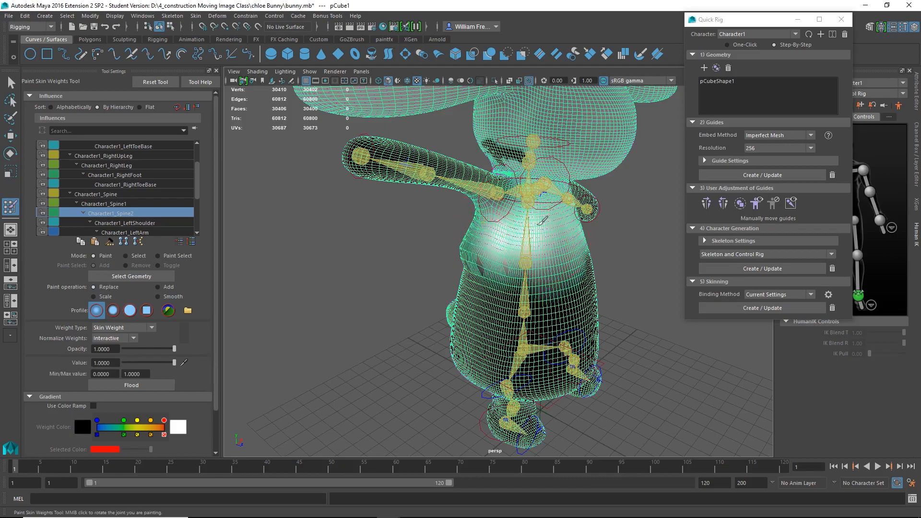
left_click_drag(542, 220, 600, 253, "alt")
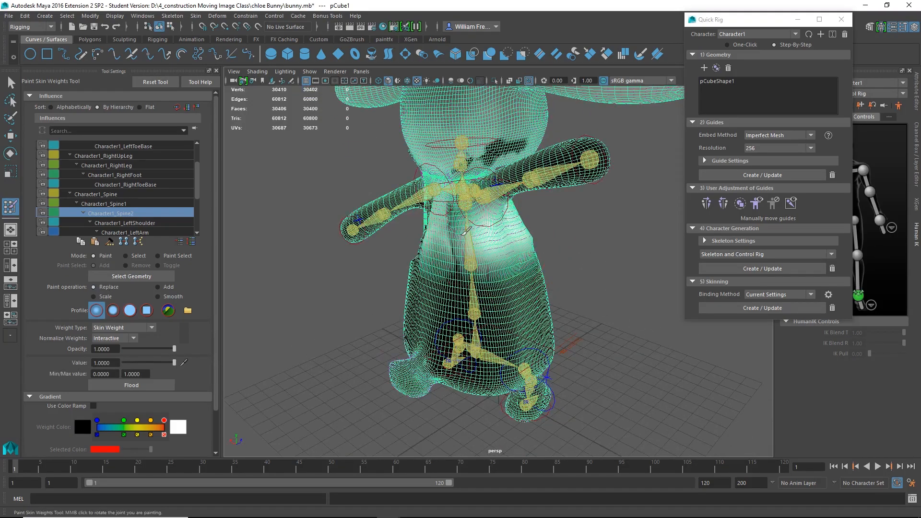
mouse_move(493, 235)
left_mouse_down("alt")
mouse_move(439, 221)
mouse_move(423, 250)
mouse_move(473, 277)
mouse_move(473, 206)
mouse_move(544, 234)
mouse_move(521, 224)
left_mouse_up("alt")
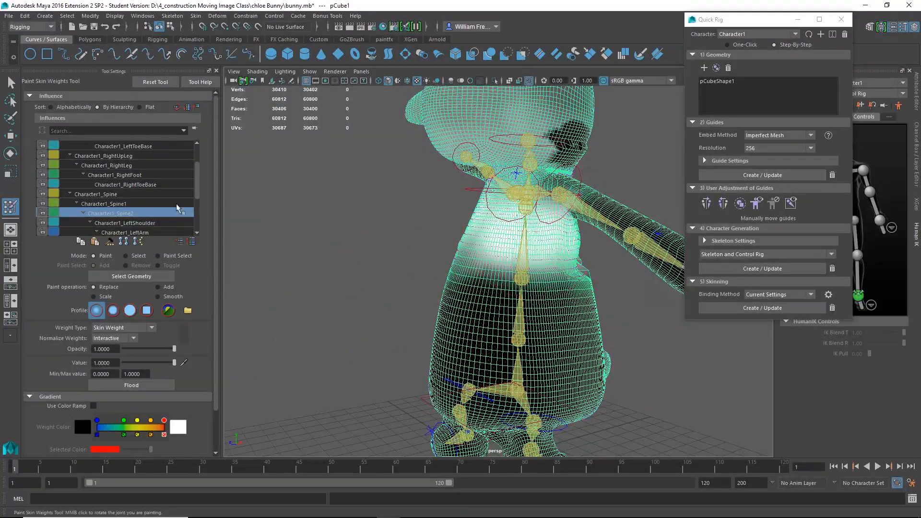
- Smooth the edges of the Character1_Spine2 weights all around the upper torso
left_click(158, 296)
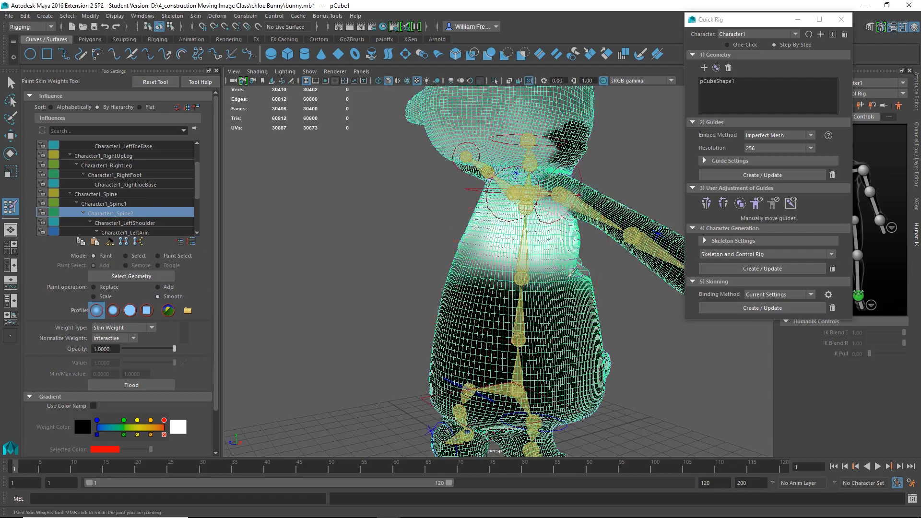
left_click_drag(570, 274, 422, 252, "alt")
mouse_move(487, 249)
left_mouse_down("alt")
mouse_move(450, 265)
mouse_move(502, 247)
mouse_move(537, 256)
mouse_move(550, 246)
left_mouse_up("alt")
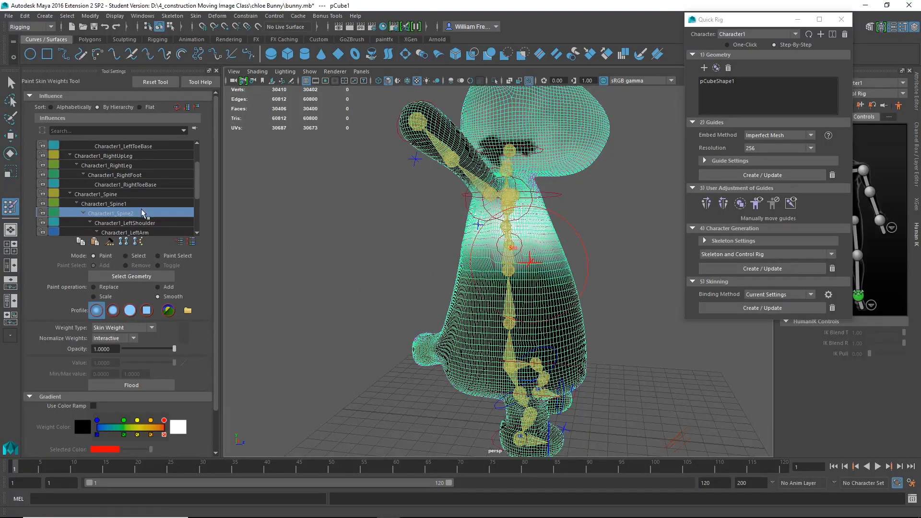
- Erase the stray Character1_LeftShoulder weight from the chest and side of the torso, replacing at value 0
scroll(141, 209, "down", 1)
left_click(144, 193)
left_click_drag(492, 215, 560, 158, "alt")
middle_click_drag(564, 172, 514, 287, "alt")
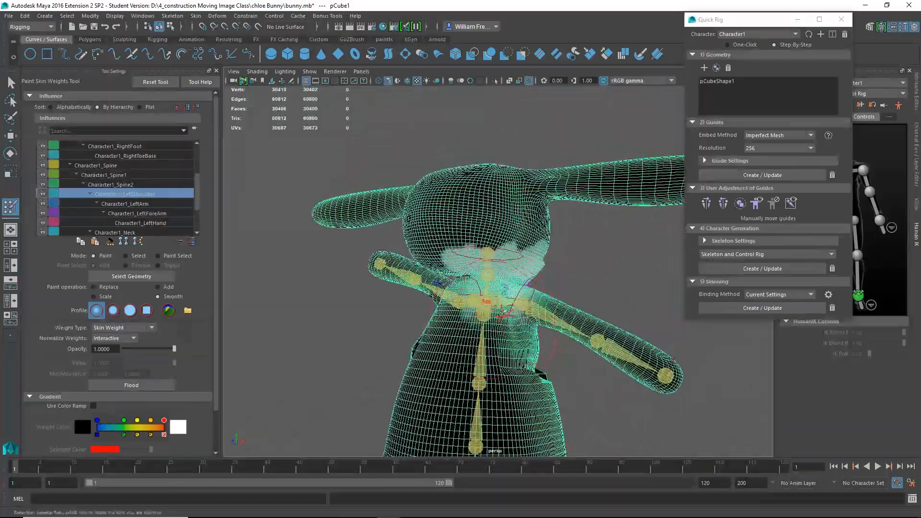
left_click_drag(515, 287, 431, 250, "alt")
right_click_drag(345, 259, 412, 283, "alt")
left_click_drag(364, 287, 295, 312, "alt")
middle_click_drag(296, 312, 319, 240, "alt")
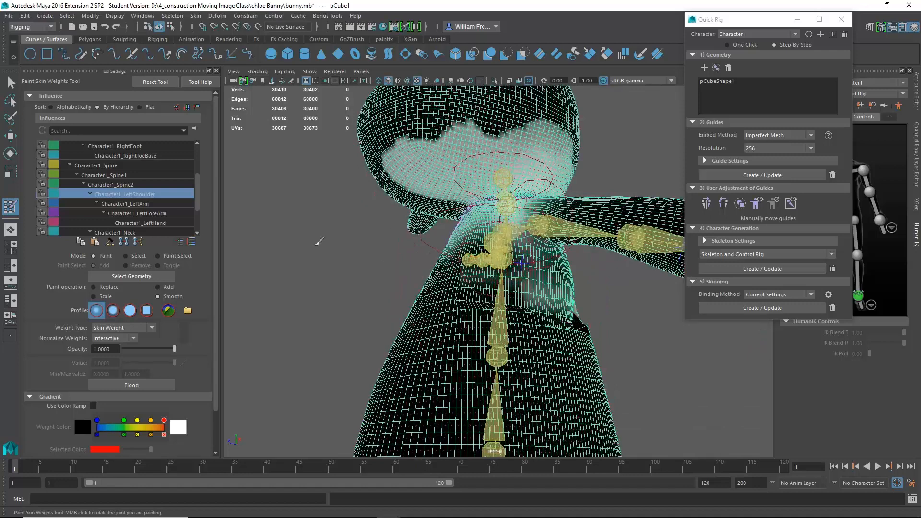
left_click(104, 286)
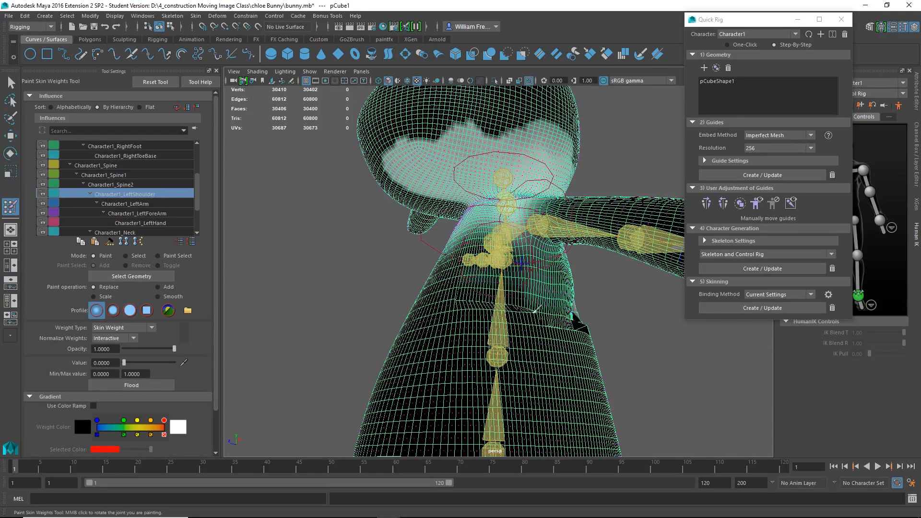
left_click_drag(570, 320, 483, 329, "alt")
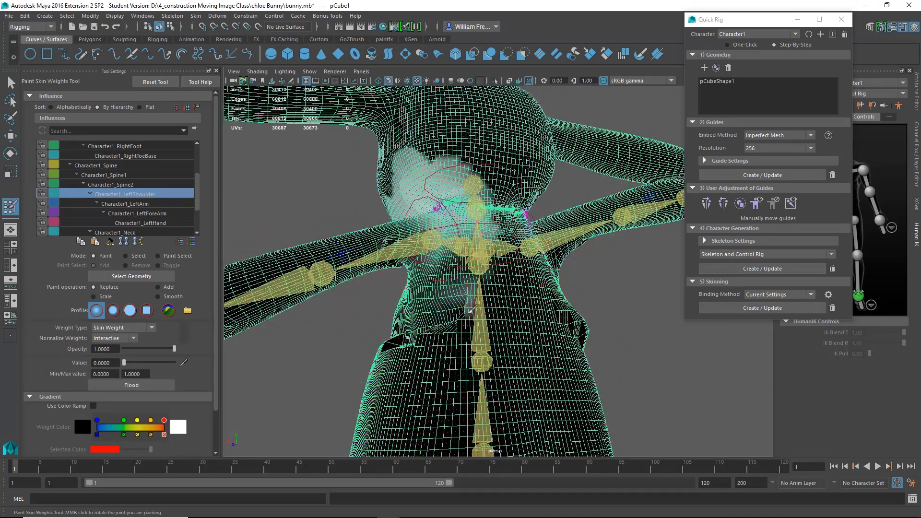
left_click_drag(510, 260, 503, 303, "alt")
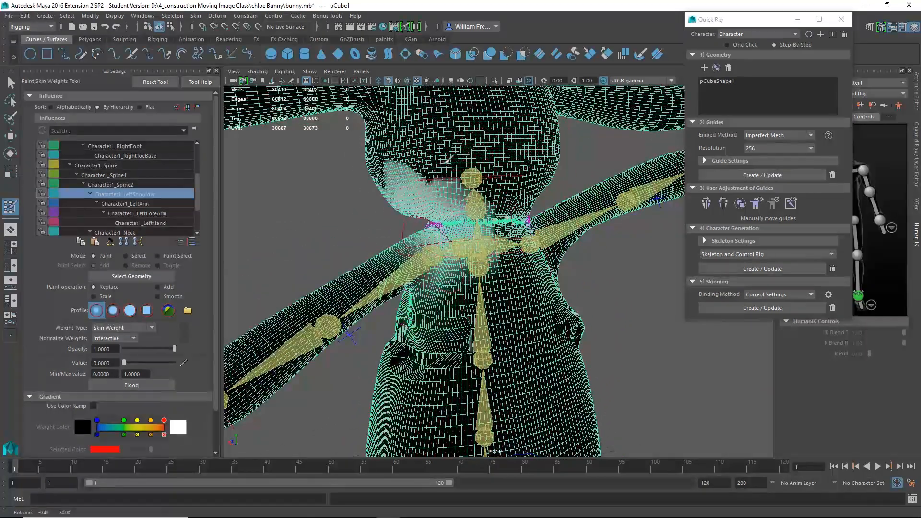
- Erase the stray Character1_LeftShoulder weight from the bunny's face and head with a Solid brush at value 0
left_click(129, 311)
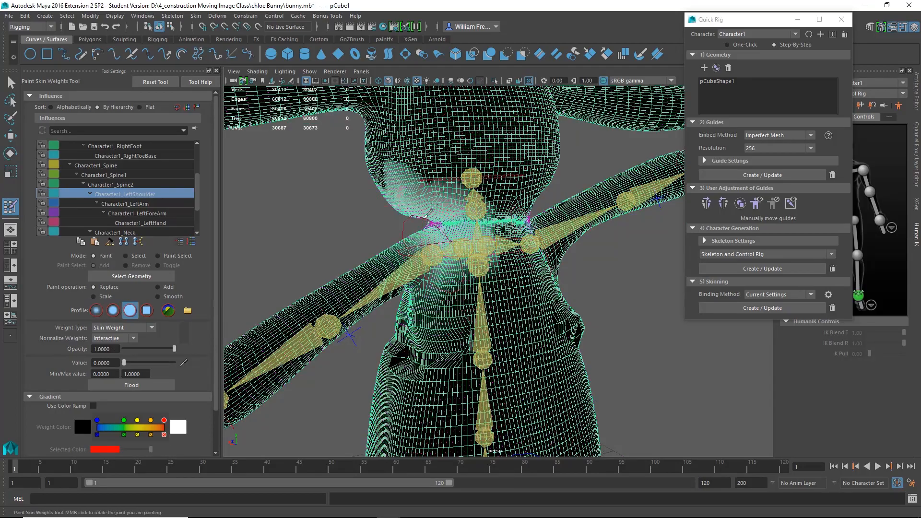
left_click_drag(402, 150, 505, 208, "alt")
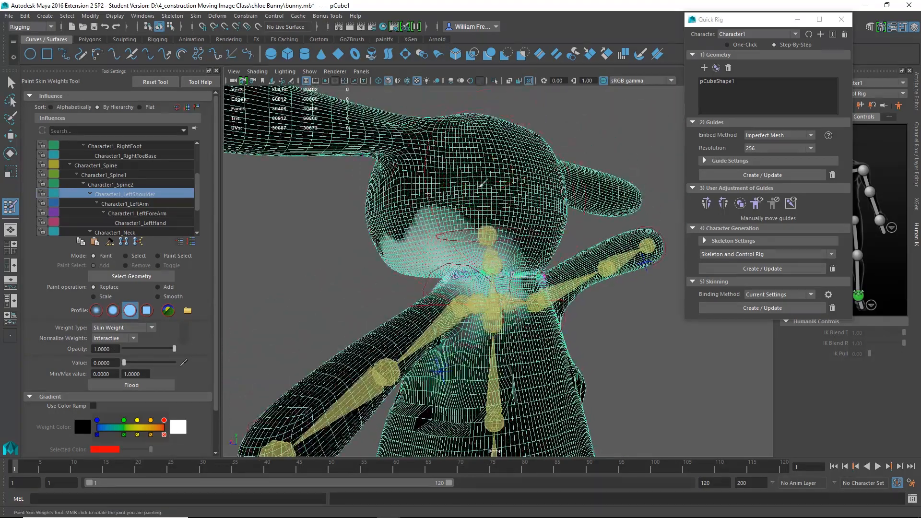
left_click_drag(468, 182, 467, 244, "alt")
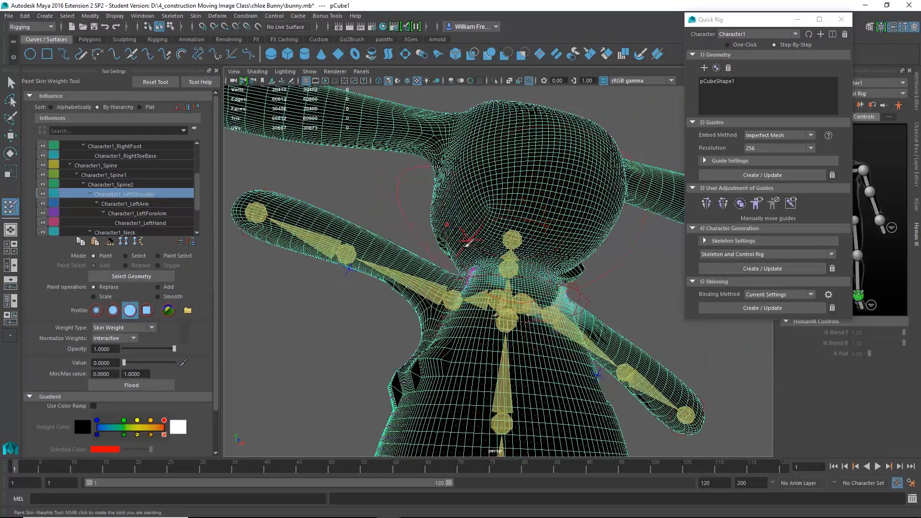
- Erase the stray Character1_LeftArm weight from the torso and head at value 0, checking front and back
left_click(159, 204)
left_click_drag(489, 328, 423, 346, "alt")
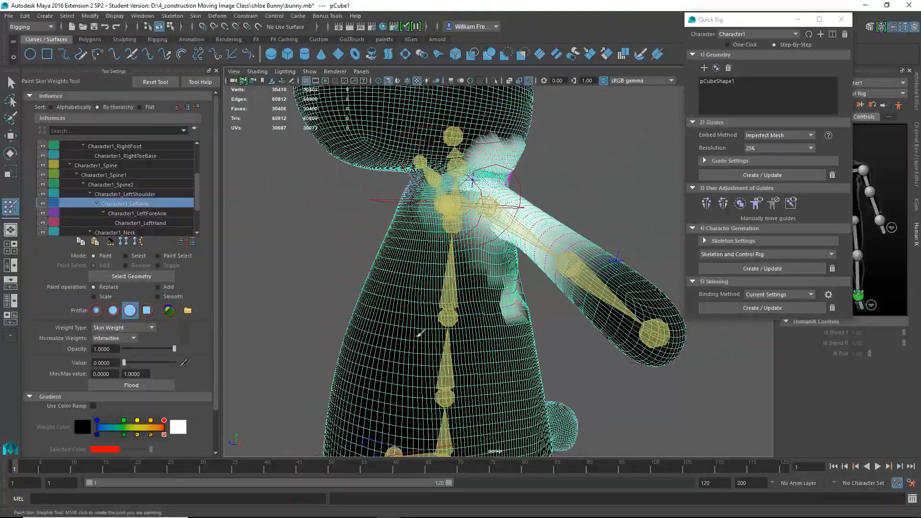
left_click_drag(483, 336, 491, 330, "alt")
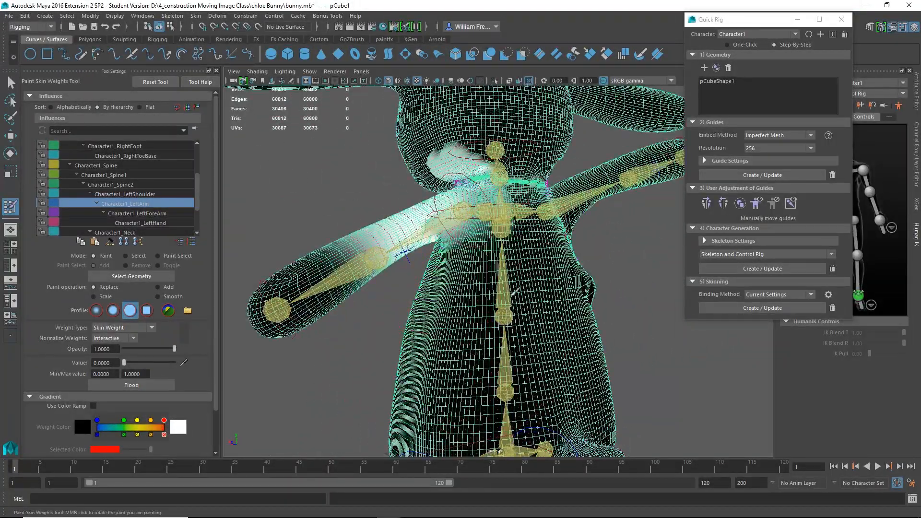
left_click_drag(541, 256, 530, 225, "alt")
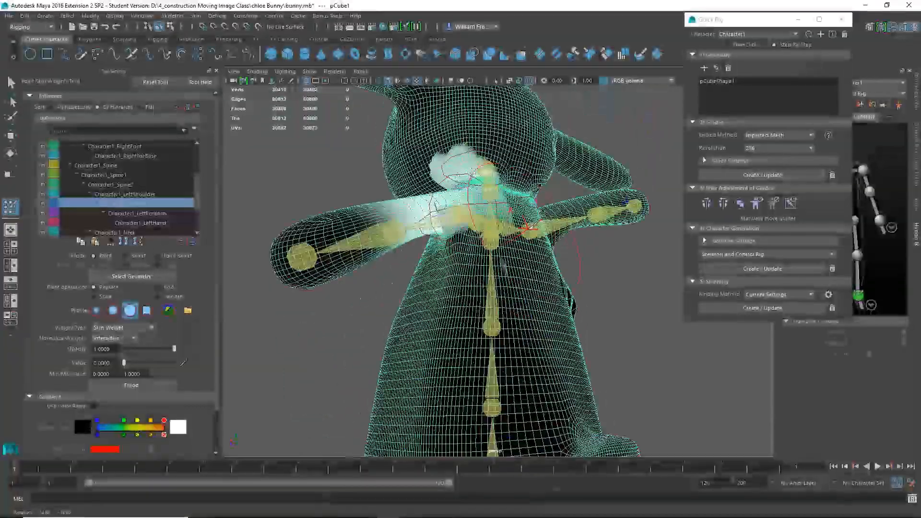
middle_click_drag(530, 225, 530, 389, "alt")
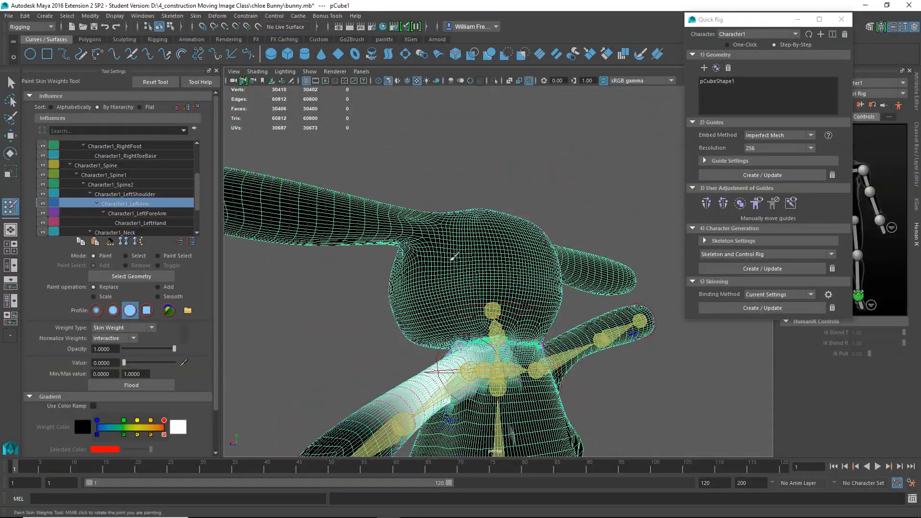
left_click_drag(496, 251, 403, 249, "alt")
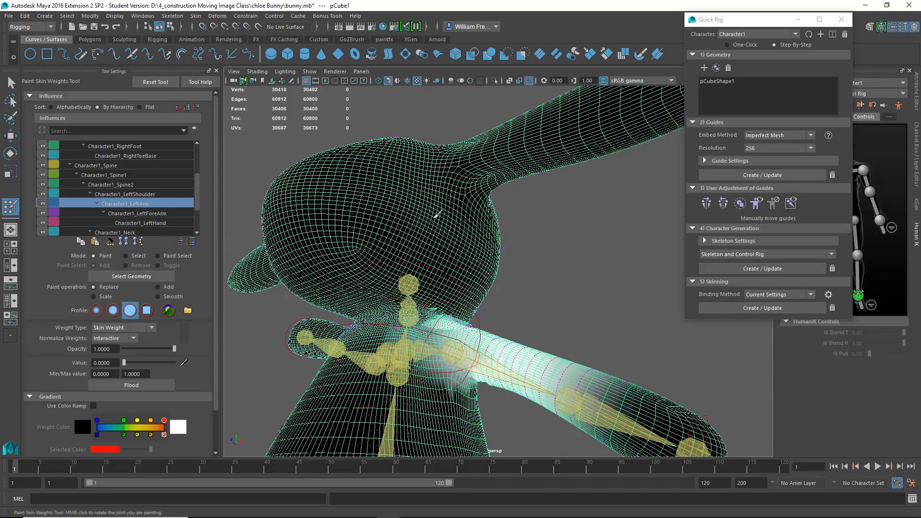
mouse_move(413, 221)
left_mouse_down("alt")
mouse_move(359, 295)
mouse_move(366, 309)
mouse_move(447, 290)
mouse_move(419, 300)
left_mouse_up("alt")
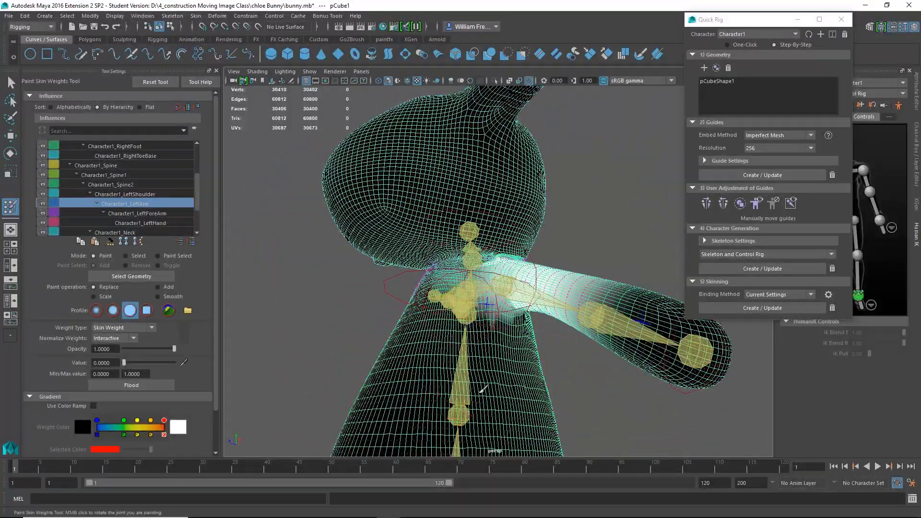
left_click_drag(439, 364, 425, 337, "alt")
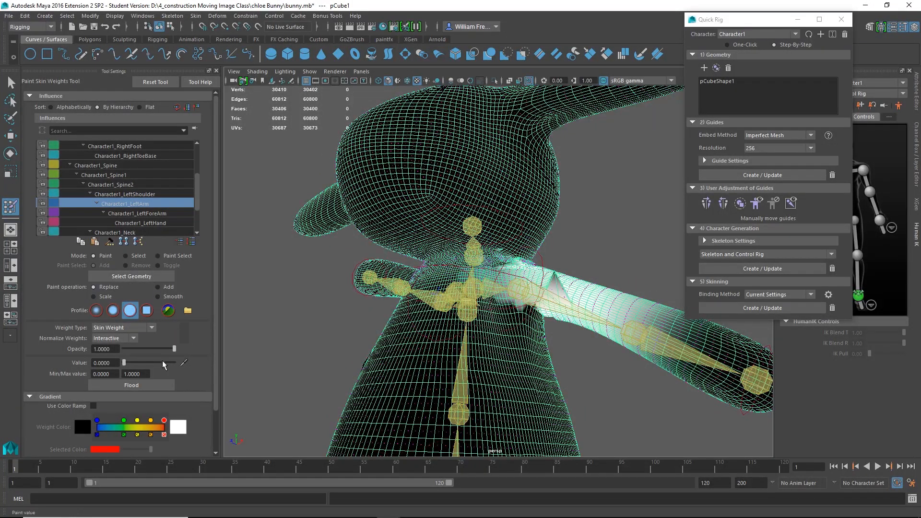
- Undo the Solid brush stroke at the shoulder and fill the gap in the Character1_LeftArm weight with a Gaussian brush at value 1
left_click(558, 280)
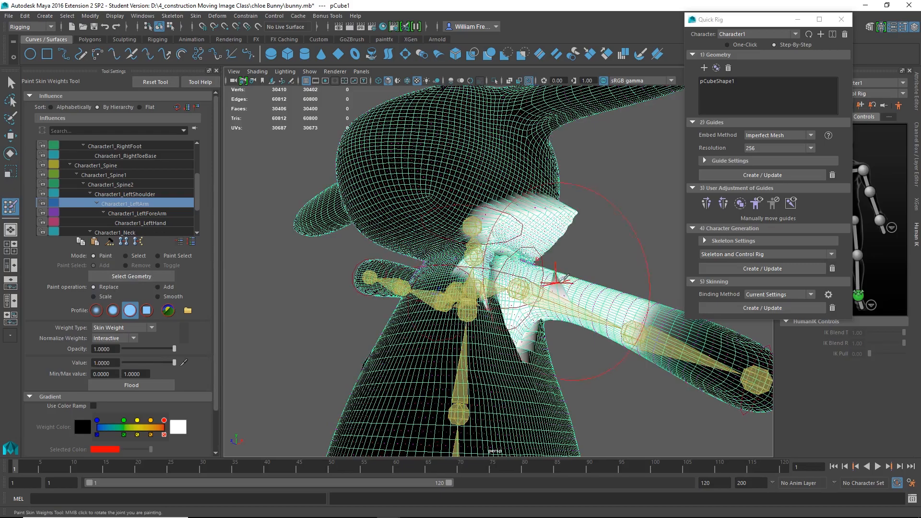
key("ctrl+z")
left_click_drag(581, 332, 608, 324, "alt")
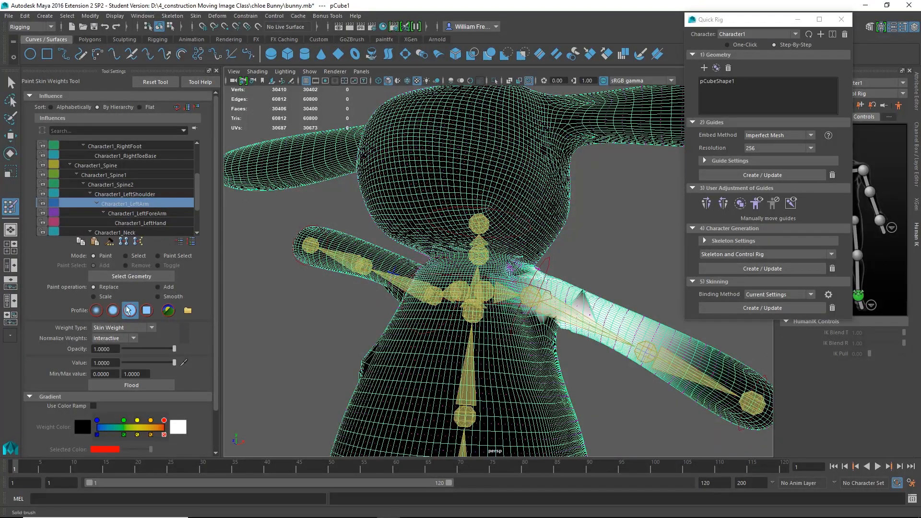
left_click(97, 312)
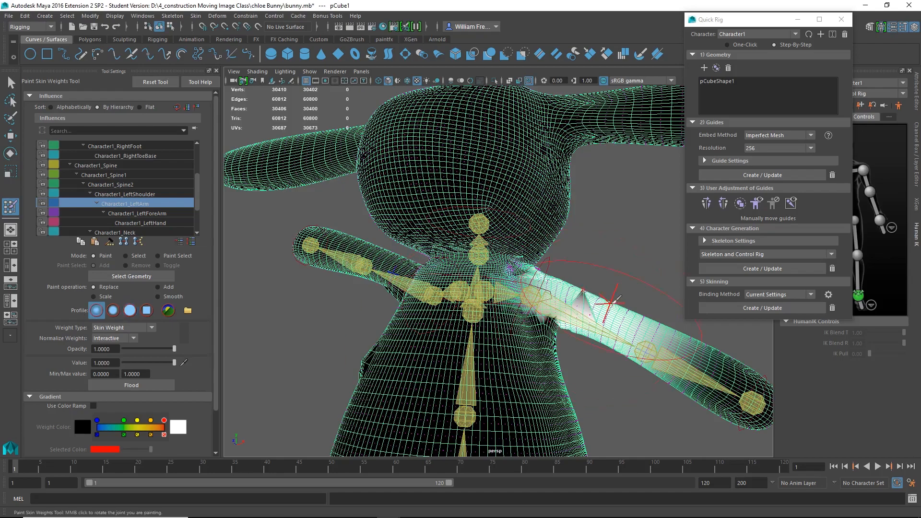
mouse_move(590, 313)
left_mouse_down()
mouse_move(587, 304)
mouse_move(589, 314)
left_mouse_up()
left_click_drag(479, 369, 394, 345, "alt")
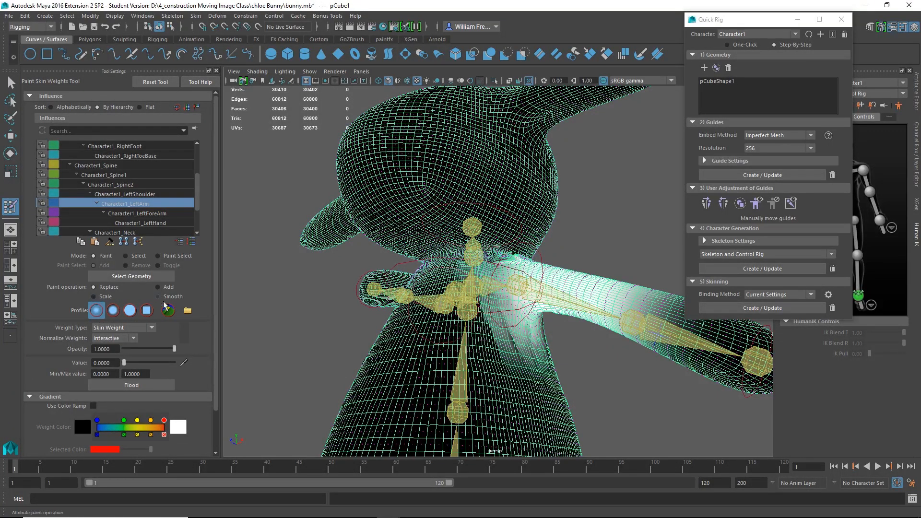
- Trim the Character1_LeftArm weight beside the armpit with a Soft brush at value 0, undoing the unwanted stroke
left_click(116, 311)
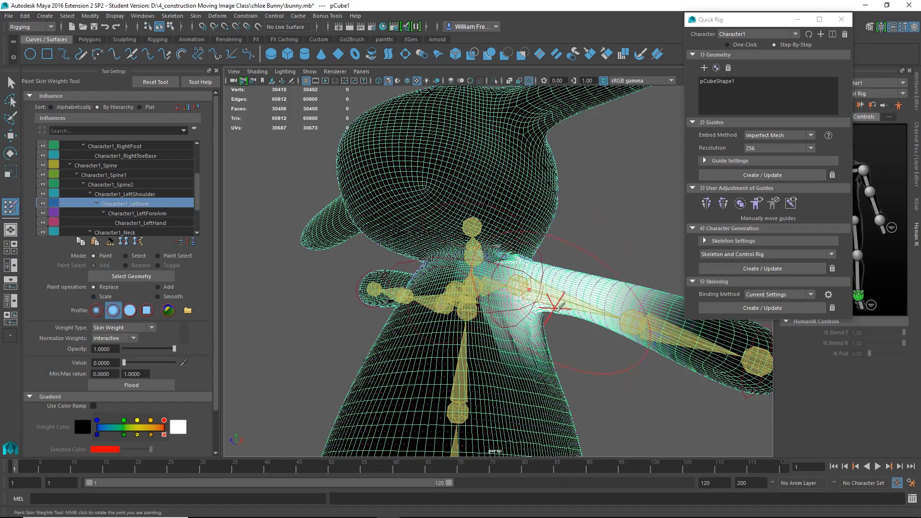
mouse_move(551, 302)
left_mouse_down("alt")
mouse_move(458, 342)
mouse_move(484, 350)
mouse_move(493, 334)
mouse_move(436, 339)
mouse_move(484, 337)
mouse_move(469, 322)
mouse_move(496, 342)
mouse_move(519, 326)
mouse_move(511, 346)
mouse_move(527, 331)
left_mouse_up("alt")
key("ctrl+z")
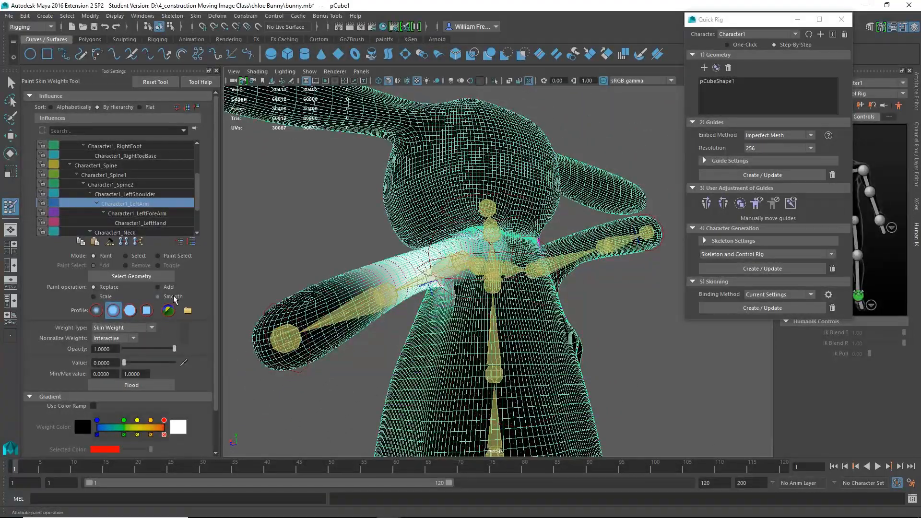
- Smooth the Character1_LeftArm weights around the left shoulder and armpit, front and back
left_click(172, 296)
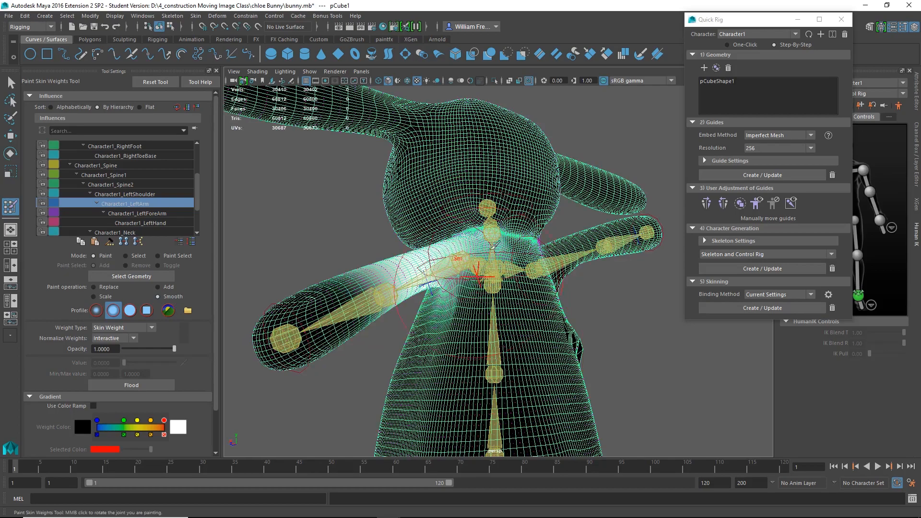
left_click_drag(473, 290, 616, 167, "alt")
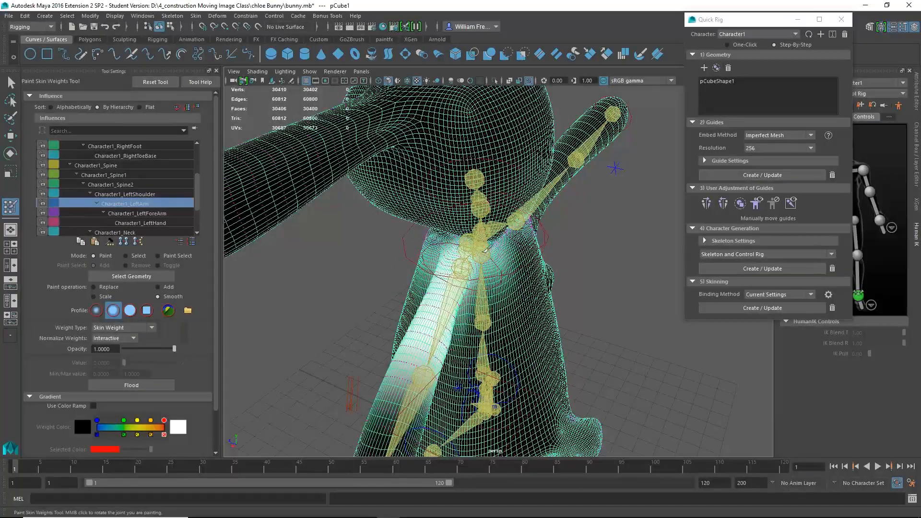
mouse_move(536, 328)
left_mouse_down("alt")
mouse_move(581, 308)
mouse_move(605, 311)
left_mouse_up("alt")
mouse_move(521, 292)
left_mouse_down()
mouse_move(504, 283)
mouse_move(496, 299)
mouse_move(528, 331)
mouse_move(461, 345)
mouse_move(432, 331)
left_mouse_up()
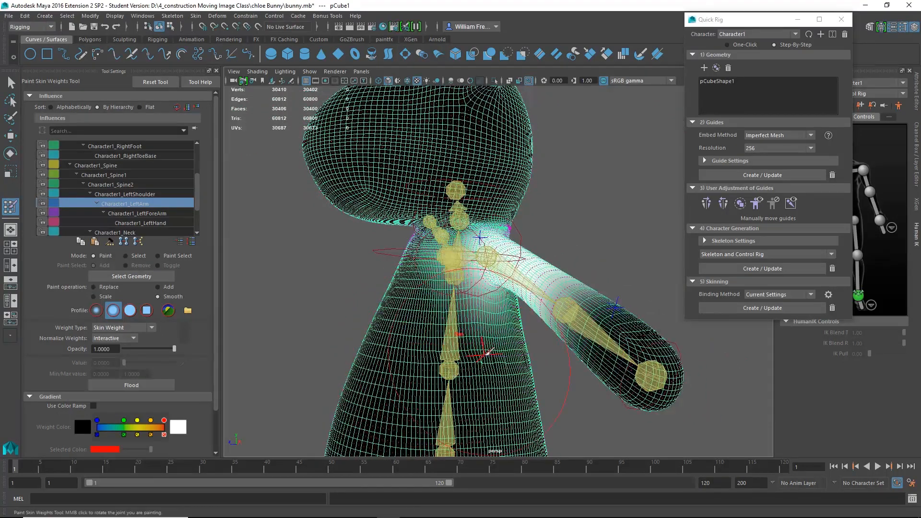
- Erase the leftover Character1_LeftArm weight from the bunny's torso, replacing at value 0
left_click(106, 297)
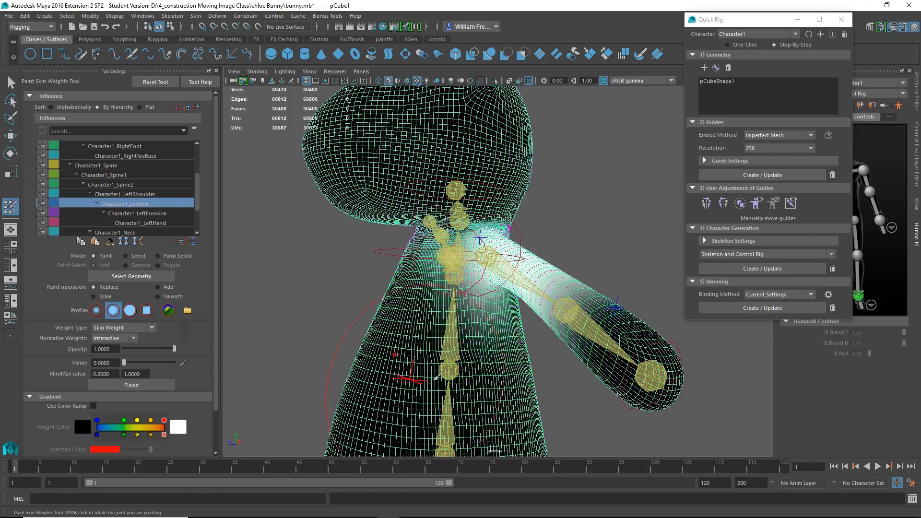
mouse_move(446, 394)
left_mouse_down("alt")
mouse_move(467, 340)
mouse_move(491, 330)
left_mouse_up("alt")
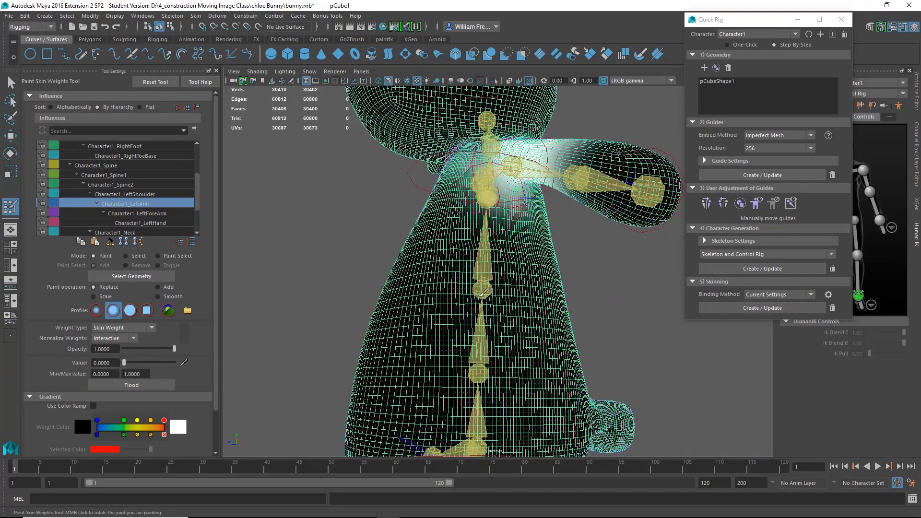
- Erase the Character1_Neck weight from the bunny's upper head and ears, replacing at value 0 with a Solid brush
left_click_drag(451, 325, 479, 319, "alt")
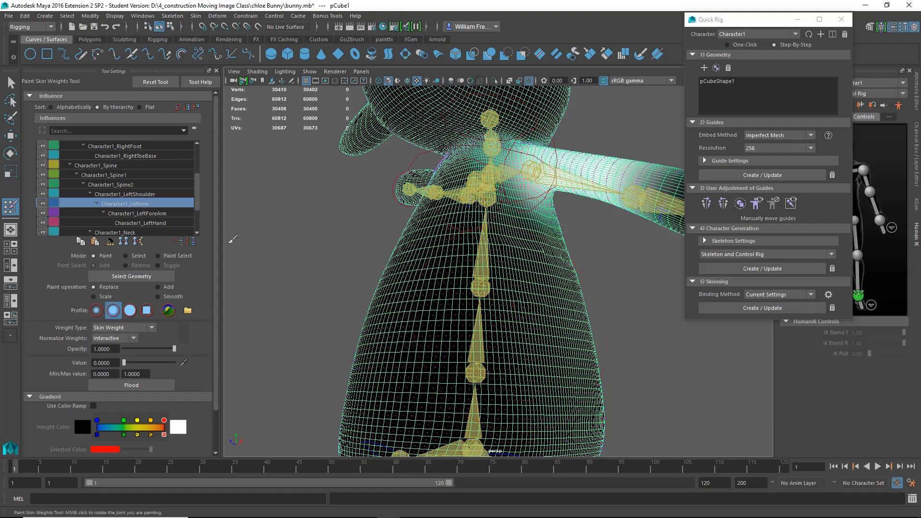
left_click(142, 214)
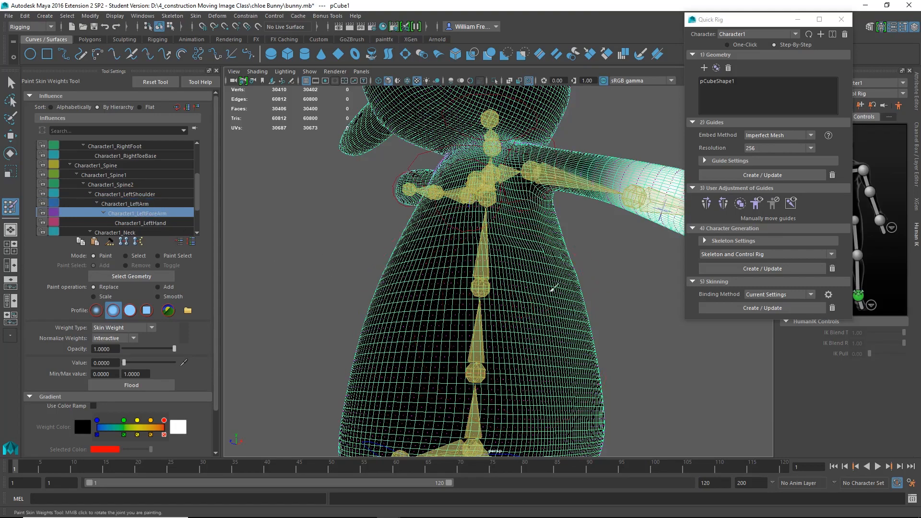
left_click_drag(468, 306, 418, 324, "alt")
scroll(110, 210, "down", 2)
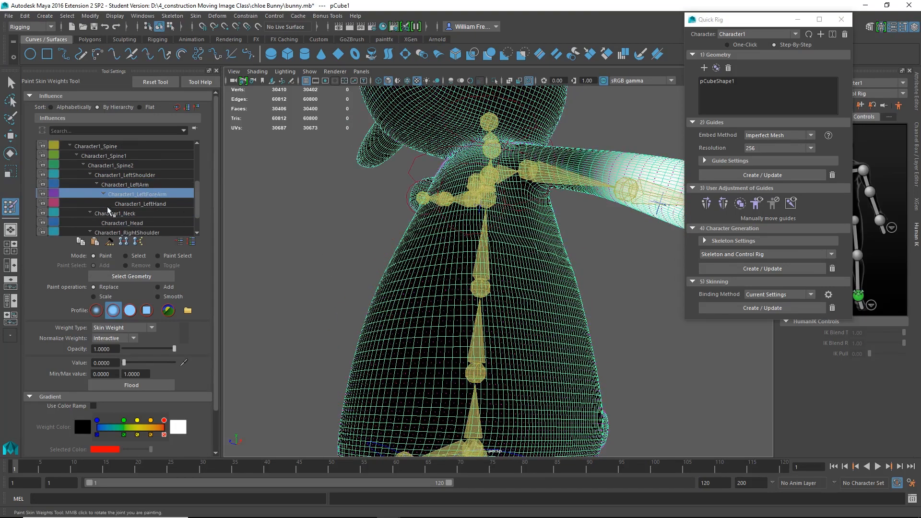
left_click(124, 215)
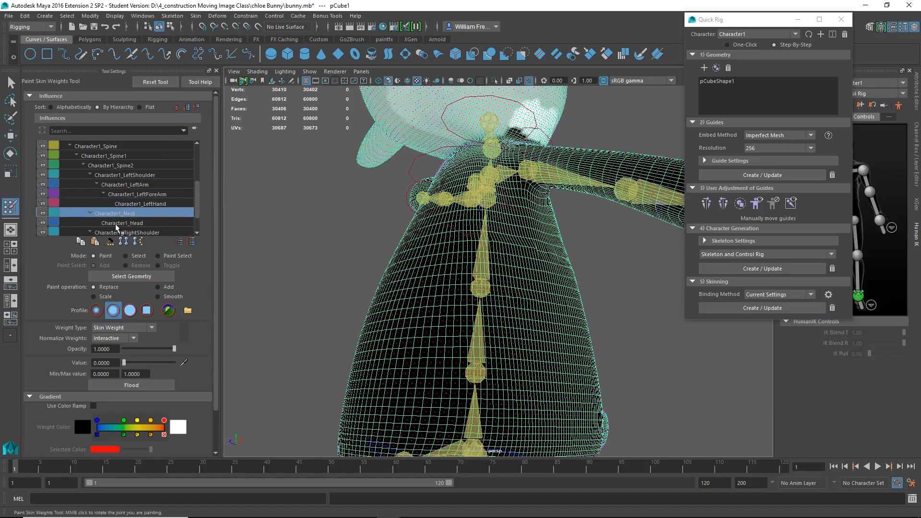
left_click_drag(546, 259, 422, 357, "alt")
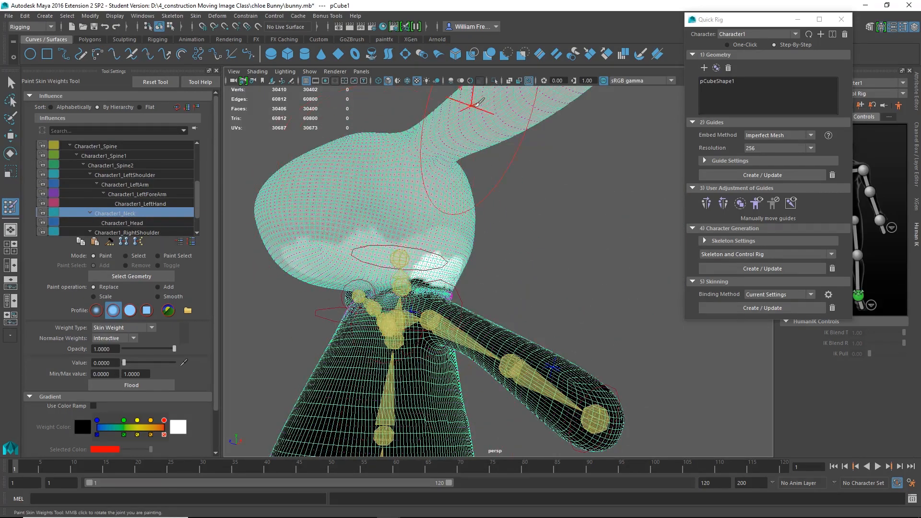
scroll(512, 154, "down", 5)
left_click_drag(512, 153, 457, 178, "alt")
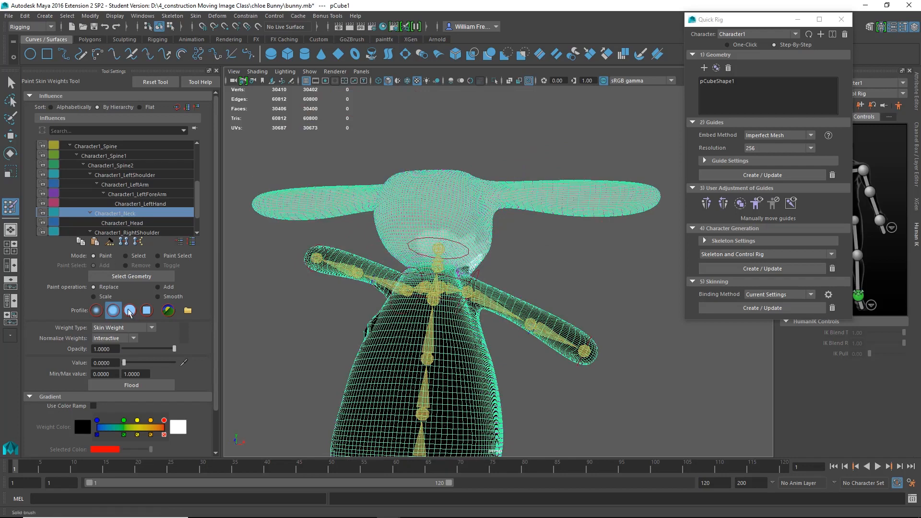
mouse_move(570, 197)
left_mouse_down()
mouse_move(527, 196)
mouse_move(646, 194)
mouse_move(436, 187)
left_mouse_up()
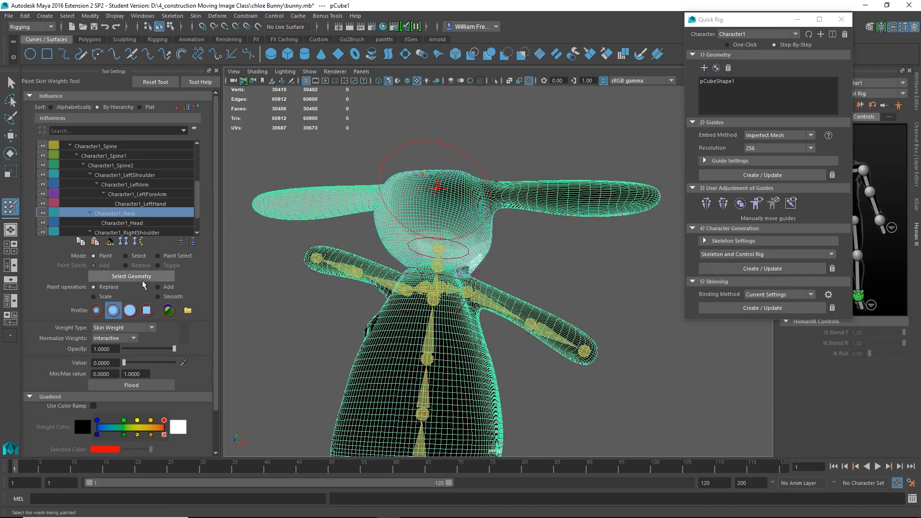
left_click(130, 310)
left_click_drag(494, 199, 374, 192)
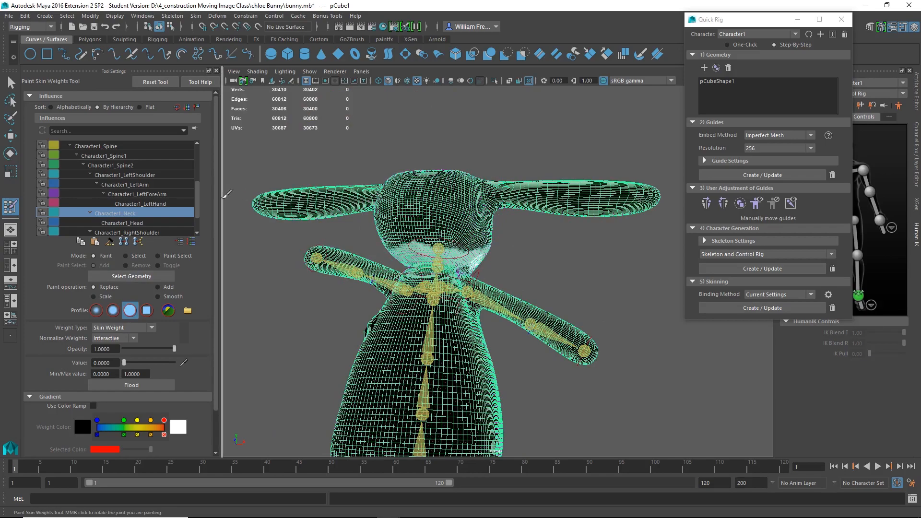
- Clear the leftover Character1_Neck weight from the other side of the head and ears at value 0, keeping it around the neck
mouse_move(236, 208)
left_mouse_down("alt")
mouse_move(494, 206)
mouse_move(552, 225)
mouse_move(580, 199)
left_mouse_up("alt")
mouse_move(386, 214)
left_mouse_down()
mouse_move(456, 215)
mouse_move(372, 207)
mouse_move(311, 239)
left_mouse_up()
right_click_drag(254, 236, 395, 268, "alt")
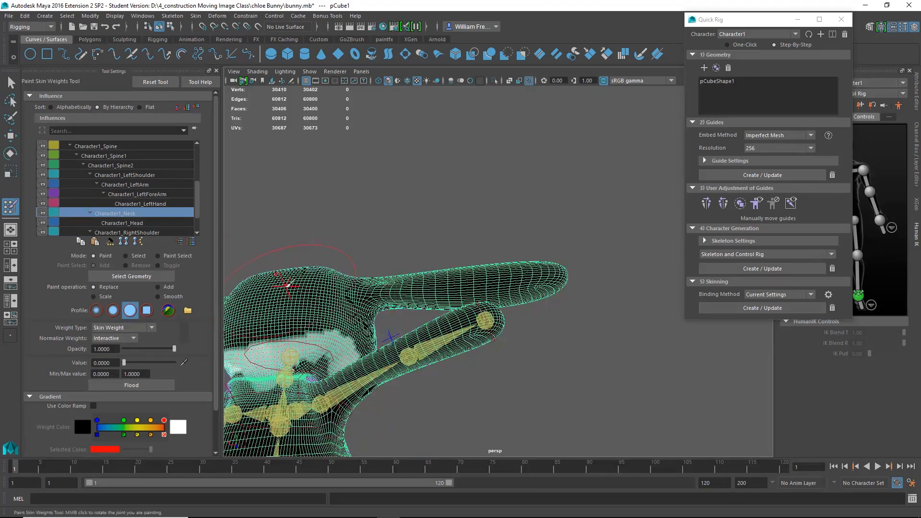
mouse_move(287, 286)
left_mouse_down()
mouse_move(331, 297)
mouse_move(336, 283)
mouse_move(302, 264)
mouse_move(425, 262)
mouse_move(396, 167)
mouse_move(382, 169)
mouse_move(410, 173)
mouse_move(395, 167)
mouse_move(329, 193)
mouse_move(446, 163)
left_mouse_up()
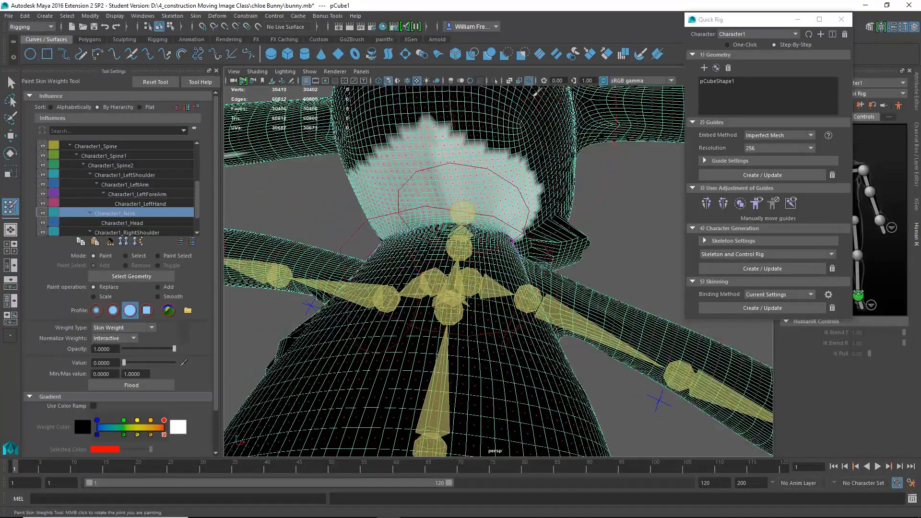
mouse_move(538, 185)
left_mouse_down()
mouse_move(418, 146)
mouse_move(406, 124)
mouse_move(524, 205)
mouse_move(635, 215)
left_mouse_up()
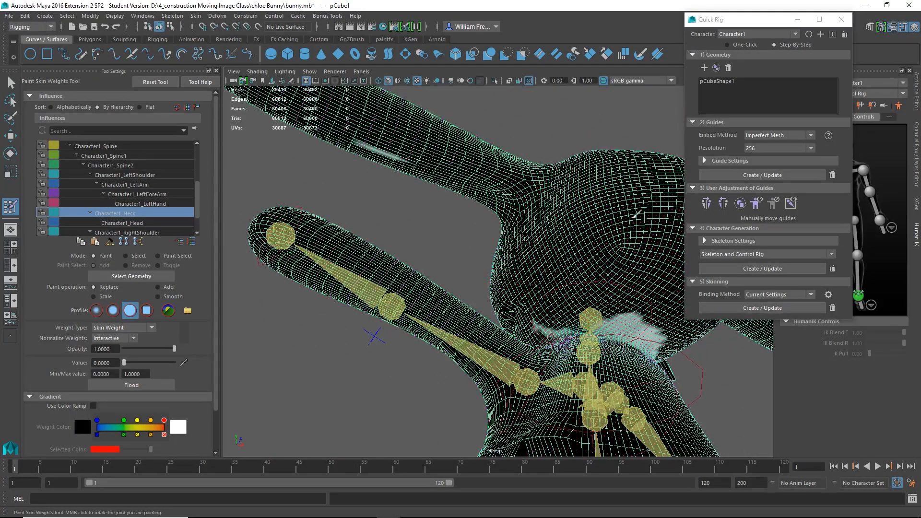
- Smooth the Character1_Neck weights where the head meets the neck, working around the model
left_click(162, 297)
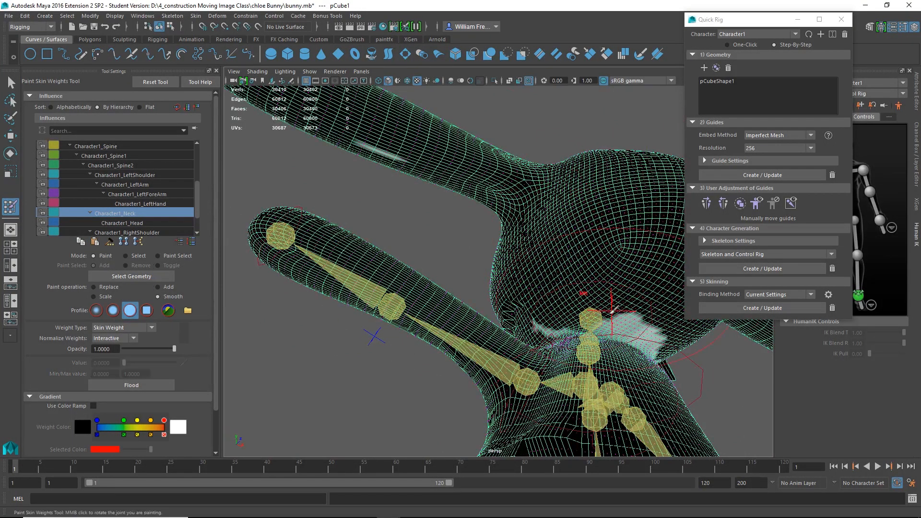
mouse_move(608, 311)
left_mouse_down()
mouse_move(622, 337)
mouse_move(600, 322)
mouse_move(607, 334)
mouse_move(486, 320)
left_mouse_up()
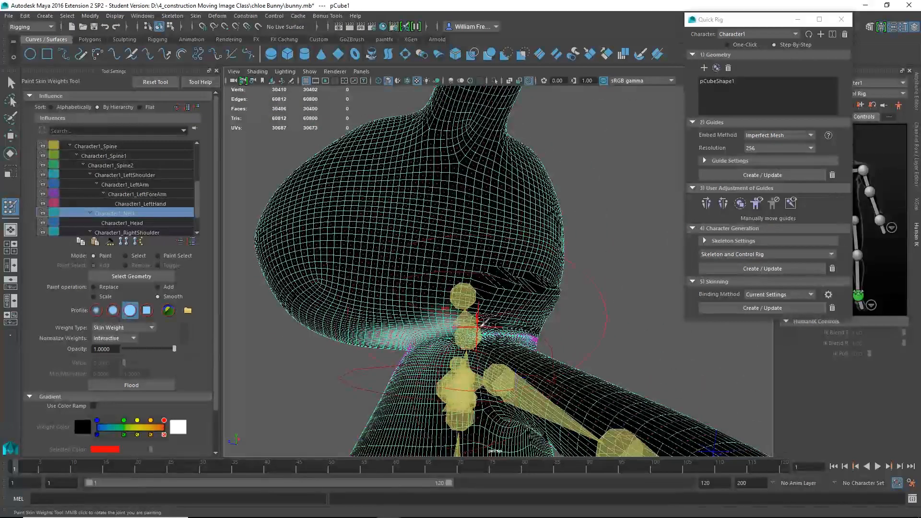
left_click_drag(520, 348, 434, 353, "alt")
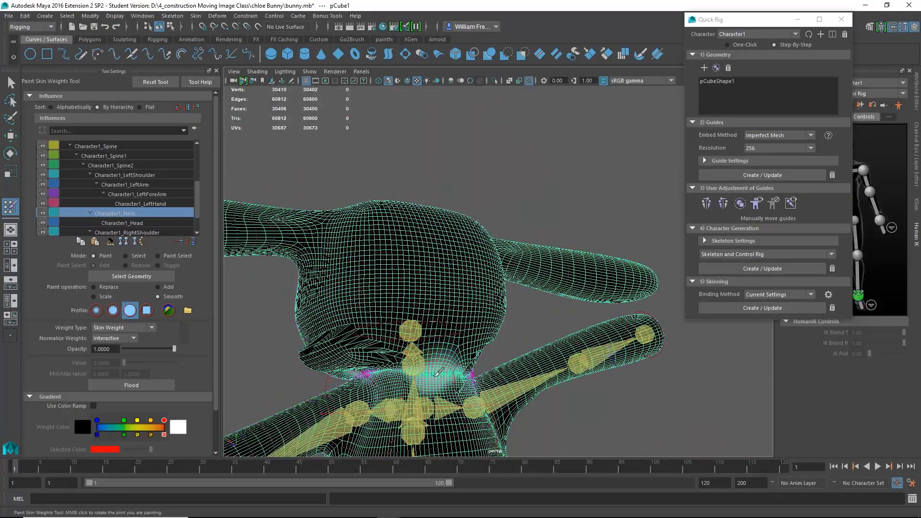
- Fill the Character1_Head weight over the visible side of the head and ear, replacing at value 1 with a Solid brush
left_click(132, 223)
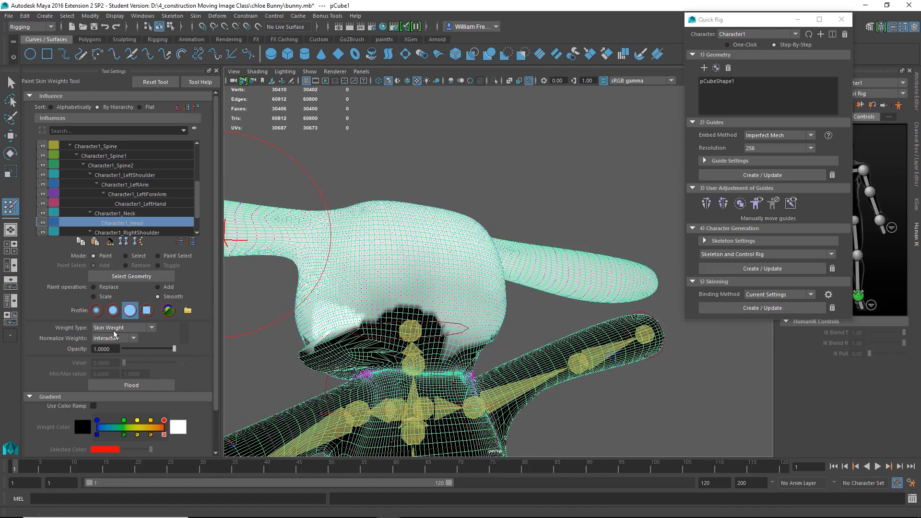
left_click(110, 287)
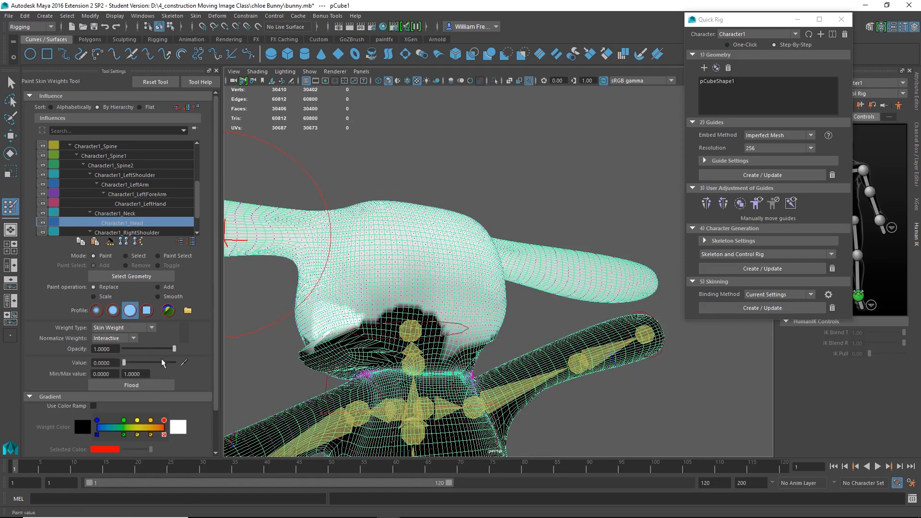
mouse_move(427, 243)
left_mouse_down()
mouse_move(422, 261)
mouse_move(295, 251)
left_mouse_up()
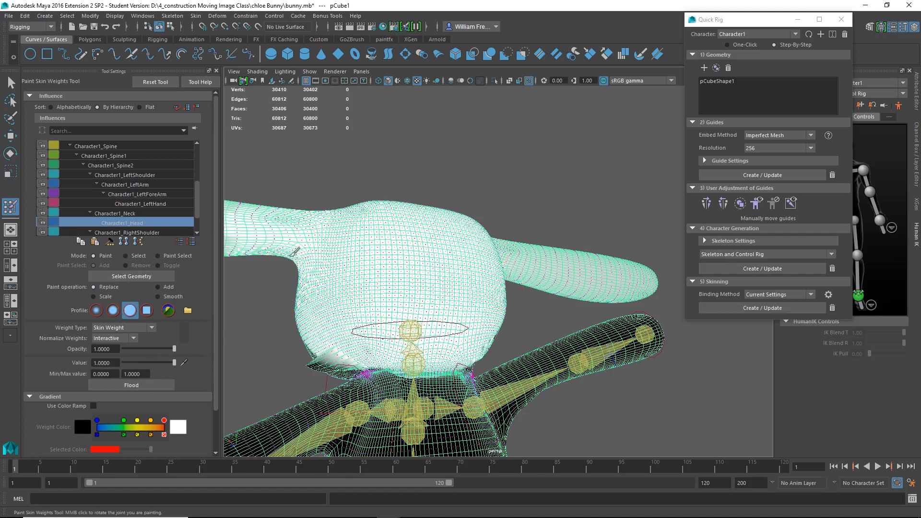
left_click_drag(512, 232, 529, 256)
left_click_drag(603, 265, 651, 264)
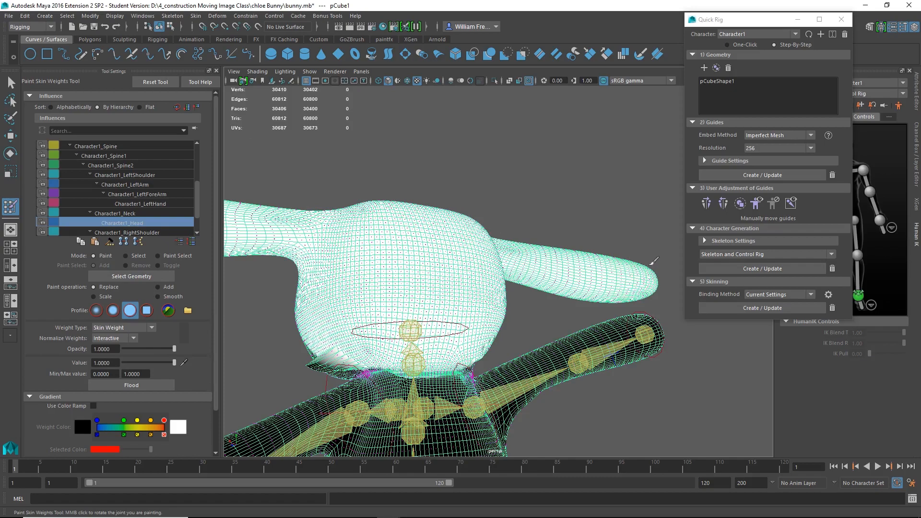
- Paint the Character1_Head weight at value 1 over the opposite ear and side of the head
left_click_drag(468, 246, 503, 262, "alt")
mouse_move(595, 404)
left_mouse_down("alt")
mouse_move(469, 335)
mouse_move(524, 298)
mouse_move(560, 254)
mouse_move(525, 236)
left_mouse_up("alt")
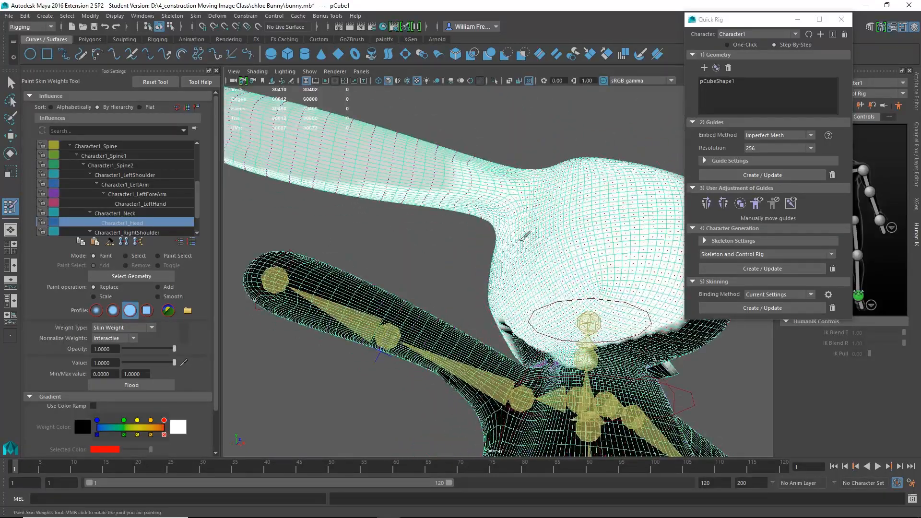
left_click_drag(424, 174, 256, 133)
mouse_move(359, 136)
right_mouse_down("alt")
mouse_move(509, 216)
mouse_move(143, 199)
right_mouse_up("alt")
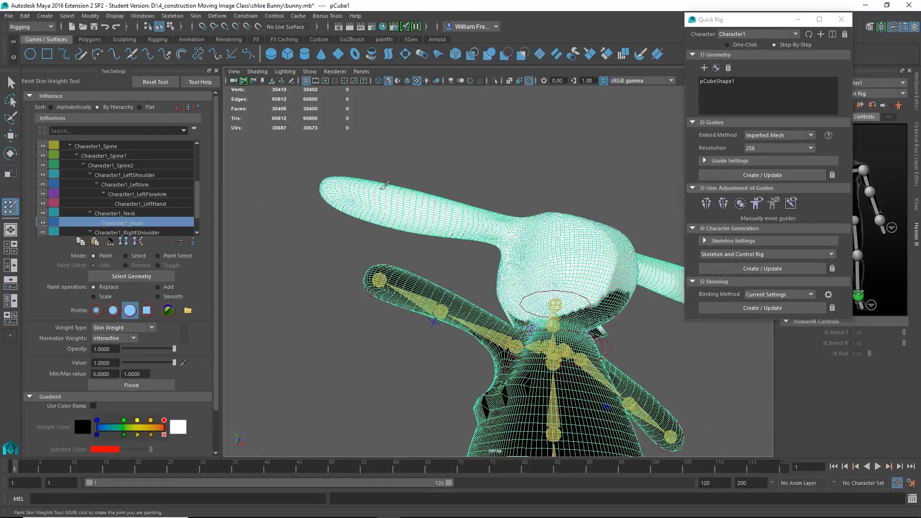
left_click_drag(586, 235, 635, 267)
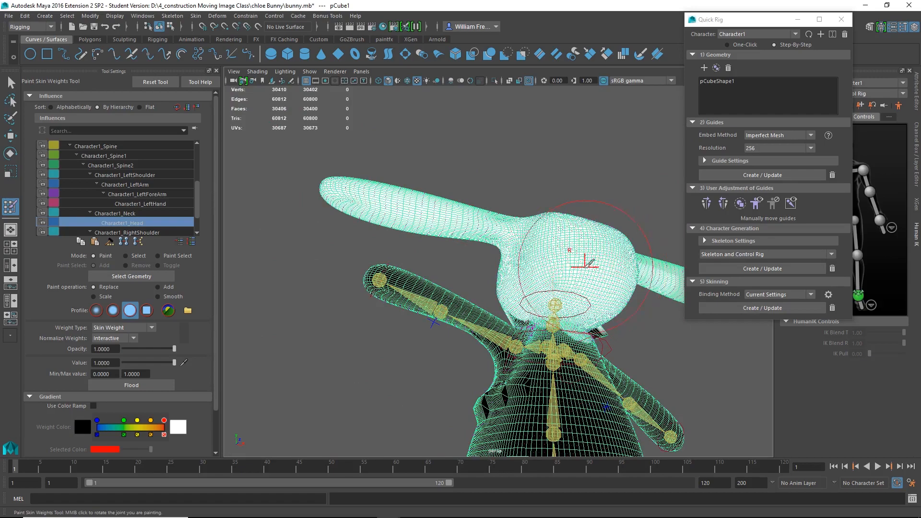
- Fill the remaining gaps in the Character1_Head weight on the ears and under the head at value 1
left_click_drag(576, 288, 434, 303, "alt")
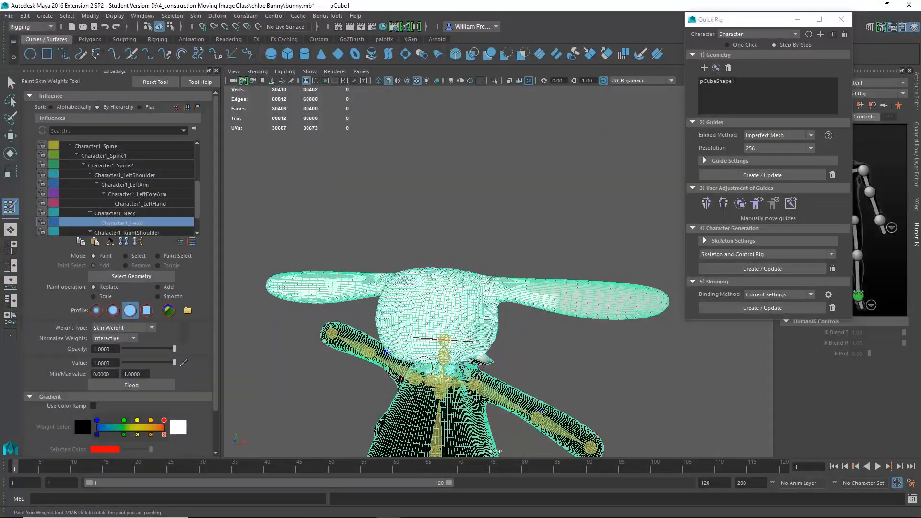
left_click_drag(612, 296, 418, 292, "alt")
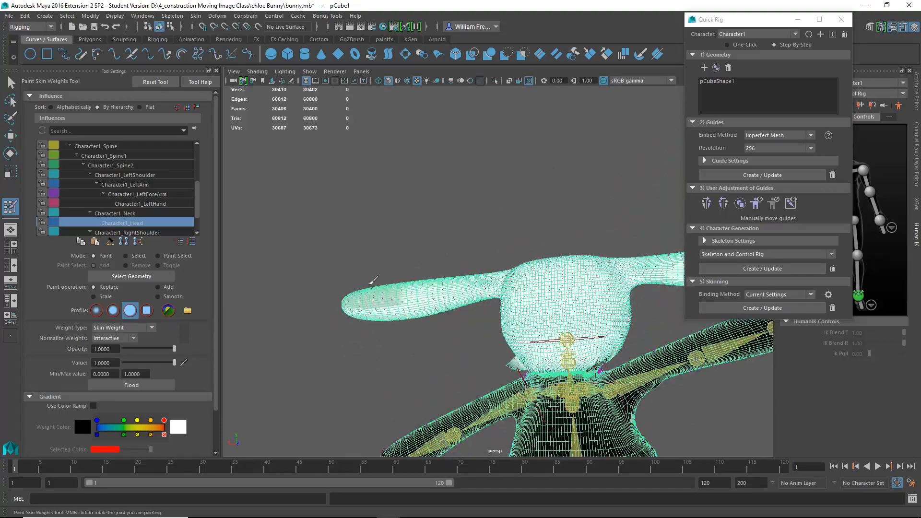
mouse_move(363, 288)
left_mouse_down("alt")
mouse_move(578, 272)
mouse_move(606, 231)
mouse_move(473, 321)
mouse_move(511, 329)
left_mouse_up("alt")
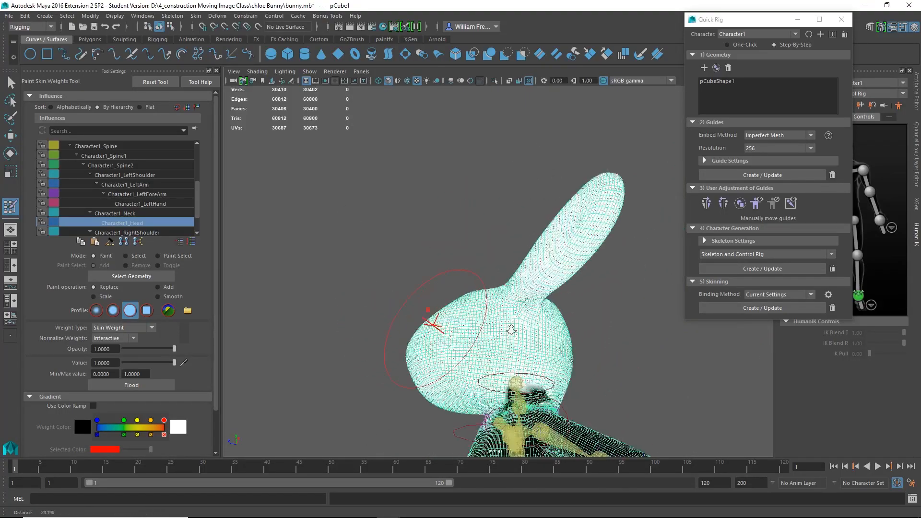
right_click_drag(511, 329, 526, 335, "alt")
middle_click_drag(510, 339, 473, 216, "alt")
left_click_drag(411, 219, 448, 231, "alt")
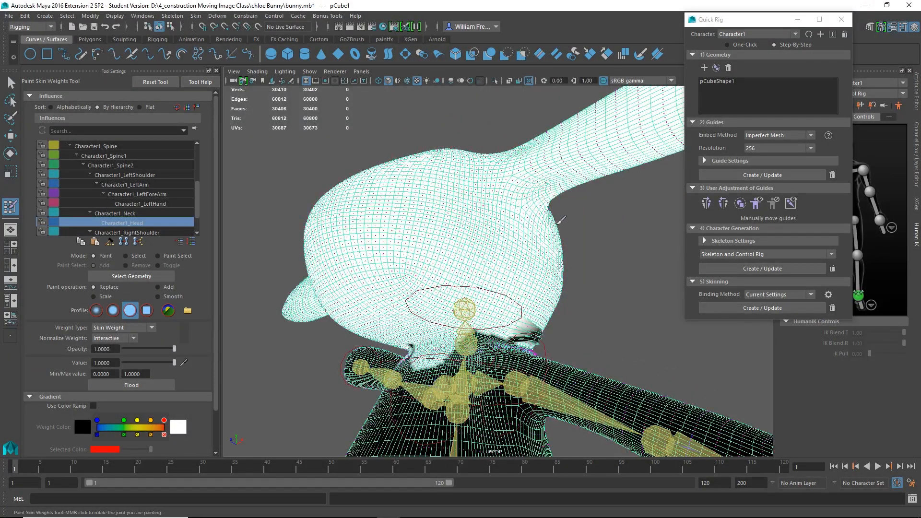
left_click_drag(560, 220, 494, 234, "alt")
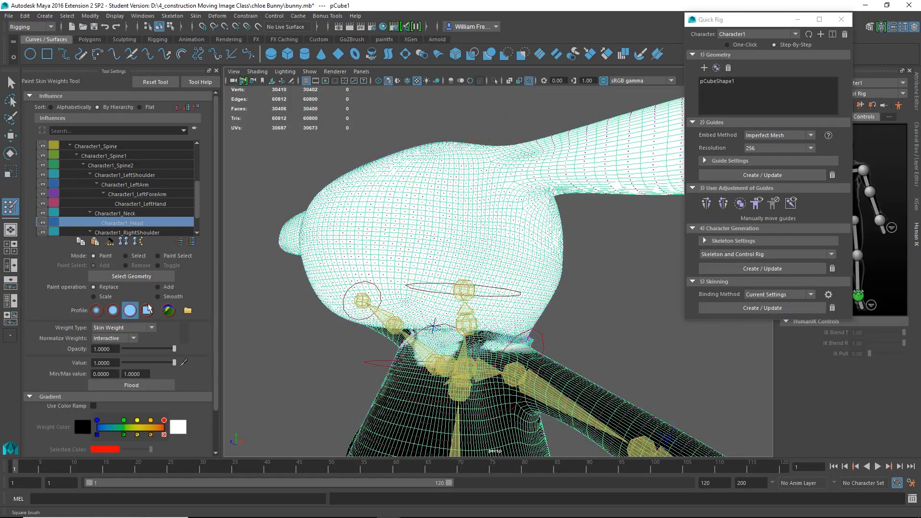
- Smooth the Character1_Head weights around the neck, front and back
left_click(158, 298)
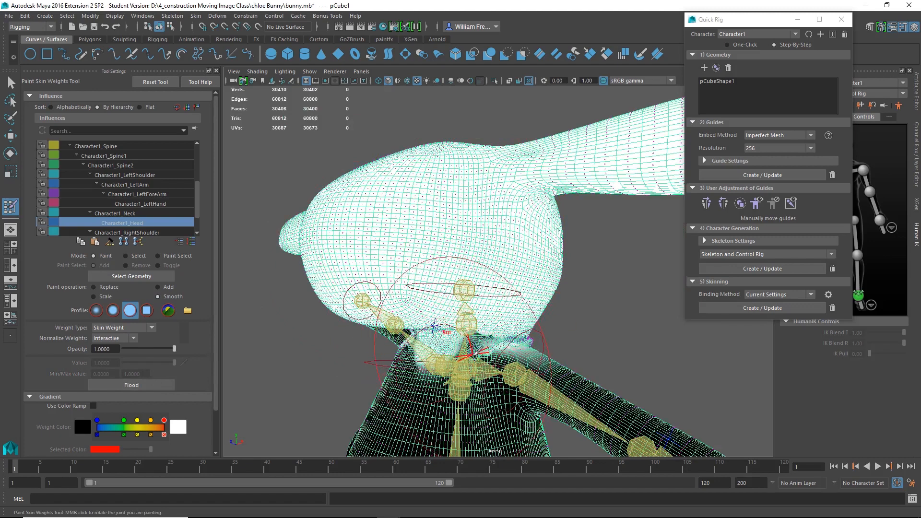
mouse_move(482, 325)
left_mouse_down()
mouse_move(446, 326)
mouse_move(336, 296)
mouse_move(338, 307)
mouse_move(342, 293)
mouse_move(545, 296)
mouse_move(460, 269)
left_mouse_up()
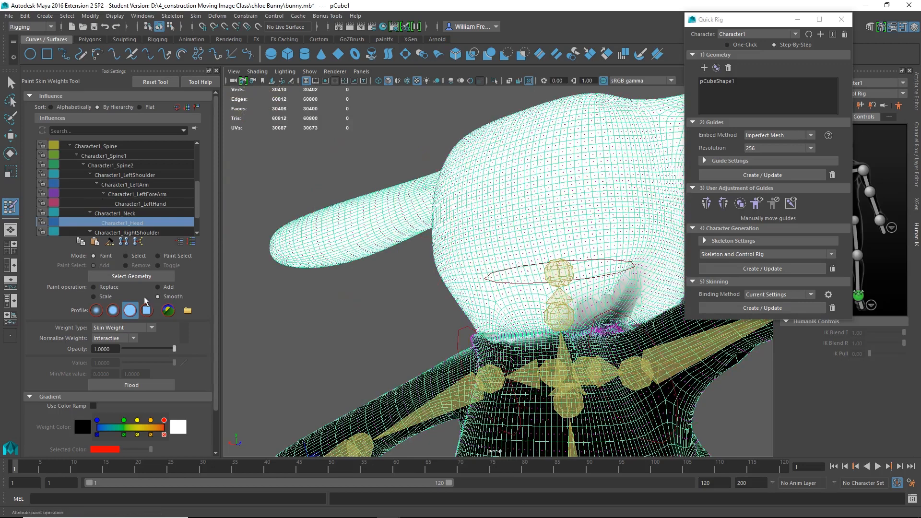
- Reduce the brush's upper radius to 0.8876 and fill the Character1_Head weight gap at the head's lower edge, replacing at value 1
scroll(149, 303, "down", 2)
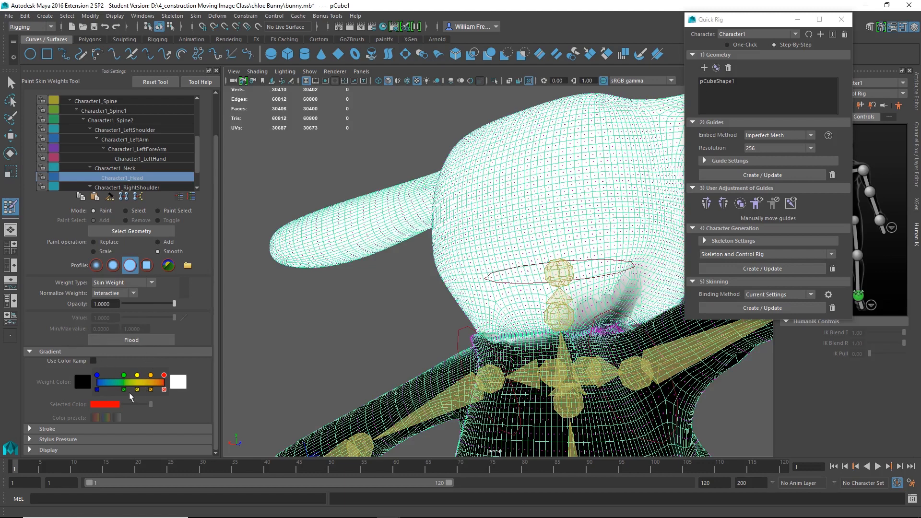
left_click(27, 429)
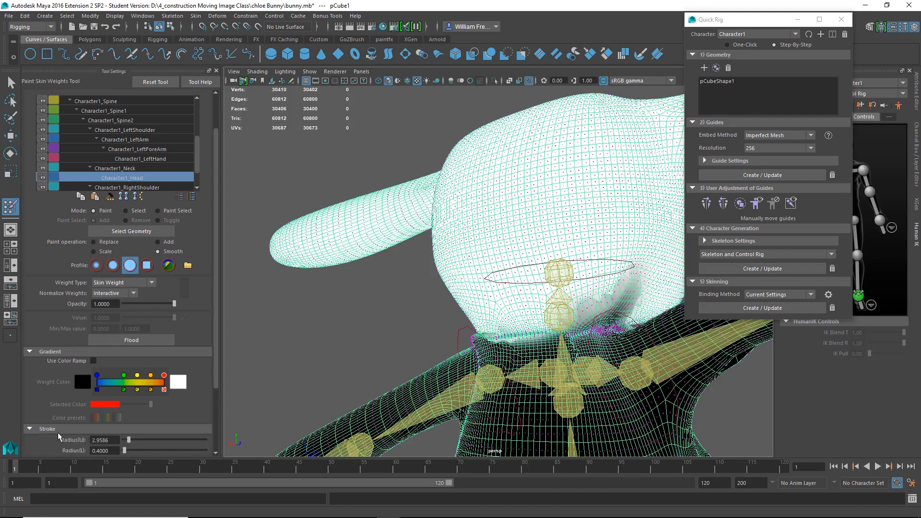
scroll(138, 428, "down", 4)
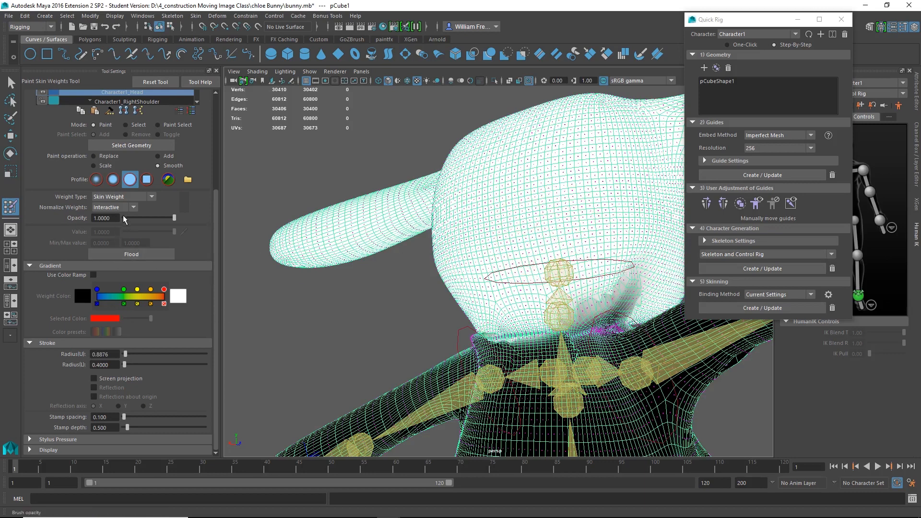
left_click(101, 156)
mouse_move(609, 263)
left_mouse_down()
mouse_move(619, 268)
mouse_move(582, 275)
left_mouse_up()
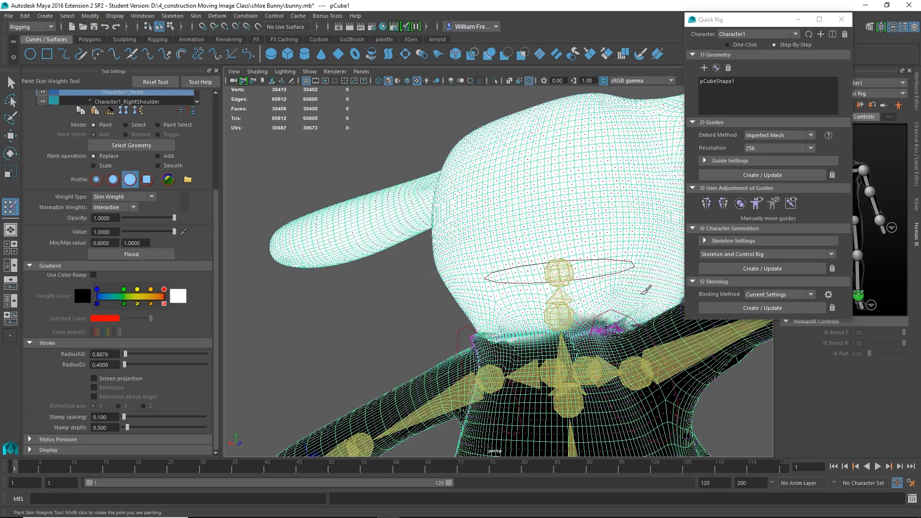
- Examine the Character1_Neck weights around the neck from the front and back
left_click_drag(650, 286, 417, 206, "alt")
scroll(162, 152, "up", 2)
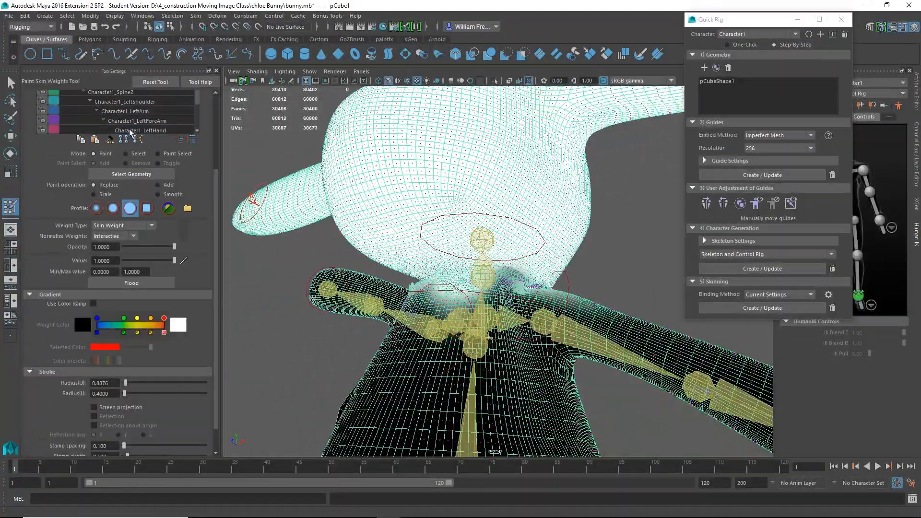
scroll(205, 163, "up", 5)
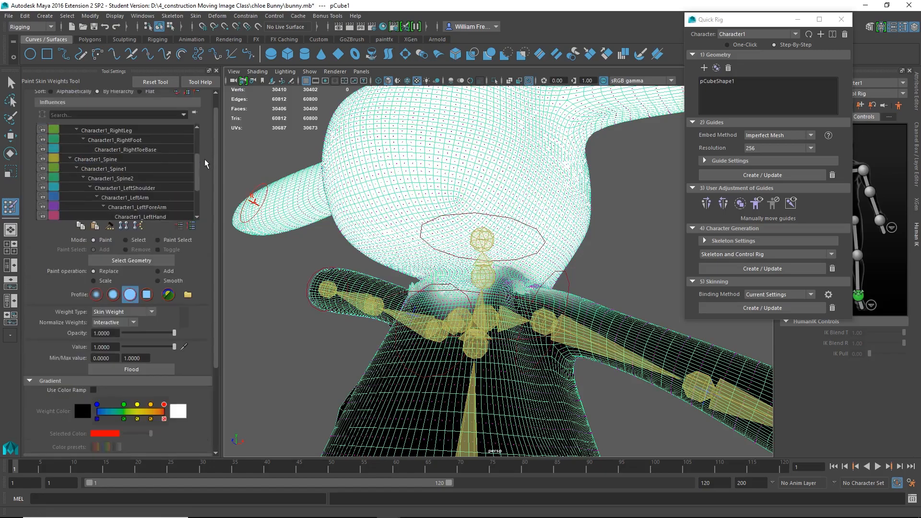
scroll(161, 198, "down", 1)
left_click(162, 197)
mouse_move(475, 287)
left_mouse_down("alt")
mouse_move(449, 278)
mouse_move(486, 281)
left_mouse_up("alt")
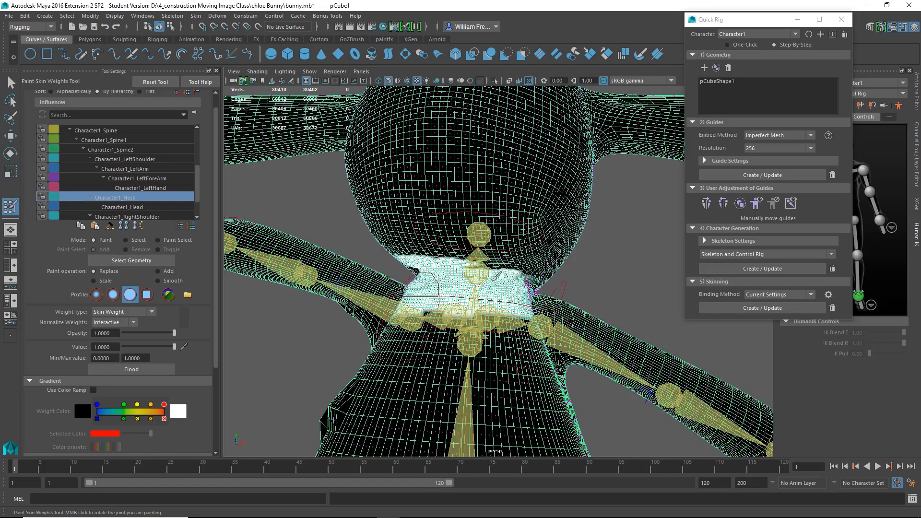
mouse_move(525, 272)
left_mouse_down("alt")
mouse_move(519, 281)
mouse_move(480, 263)
mouse_move(511, 274)
mouse_move(541, 266)
mouse_move(564, 279)
mouse_move(504, 283)
mouse_move(484, 302)
mouse_move(508, 274)
left_mouse_up("alt")
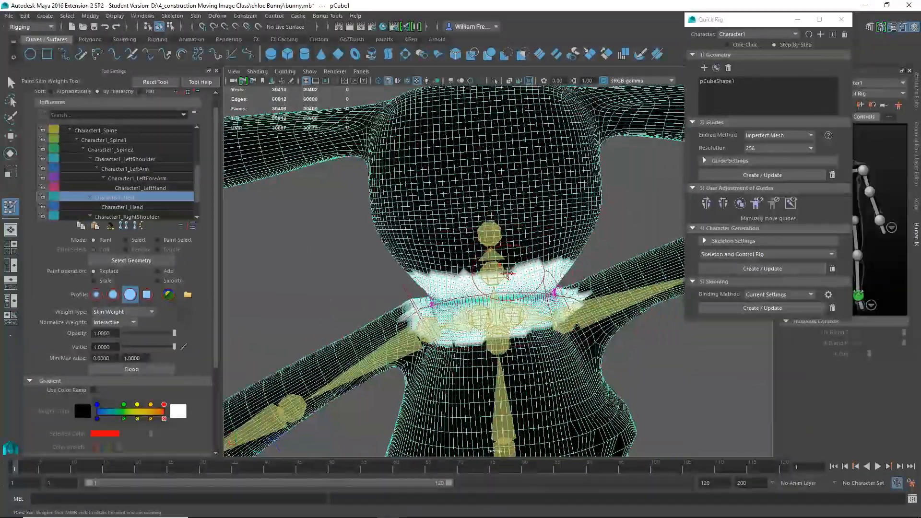
middle_click_drag(507, 274, 335, 249, "alt")
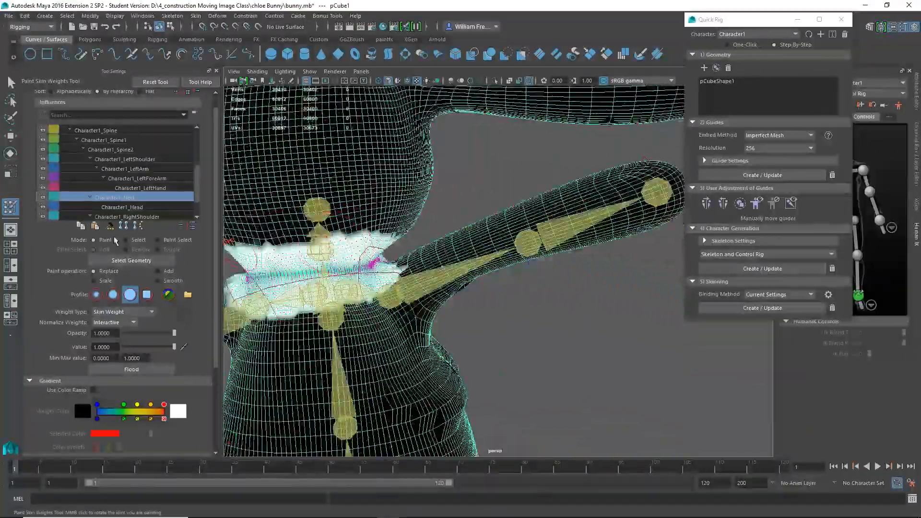
- Select the Character1_LeftArm influence and inspect its weights around the shoulders and torso
left_click(143, 170)
mouse_move(424, 277)
left_mouse_down("alt")
mouse_move(430, 296)
mouse_move(534, 312)
mouse_move(509, 307)
mouse_move(483, 259)
left_mouse_up("alt")
left_click_drag(505, 292, 458, 290, "alt")
middle_click_drag(458, 291, 230, 293, "alt")
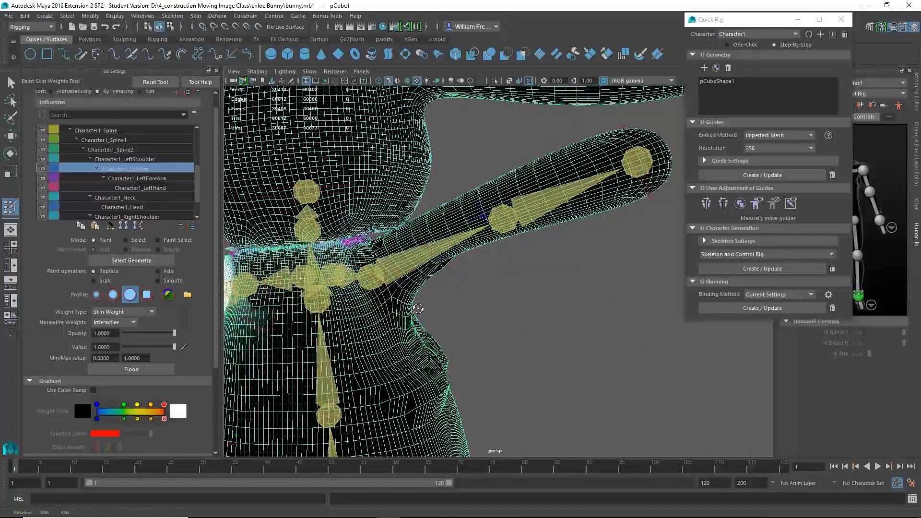
right_click_drag(418, 308, 441, 303, "alt")
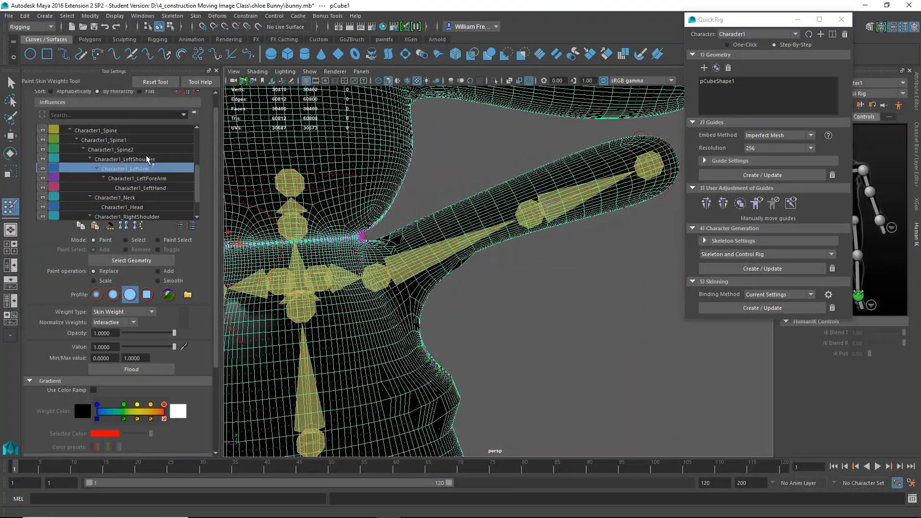
- Erase the stray Character1_RightArm weight from the side of the torso below the armpit, replacing at value 0
scroll(151, 185, "down", 1)
scroll(150, 185, "up", 2)
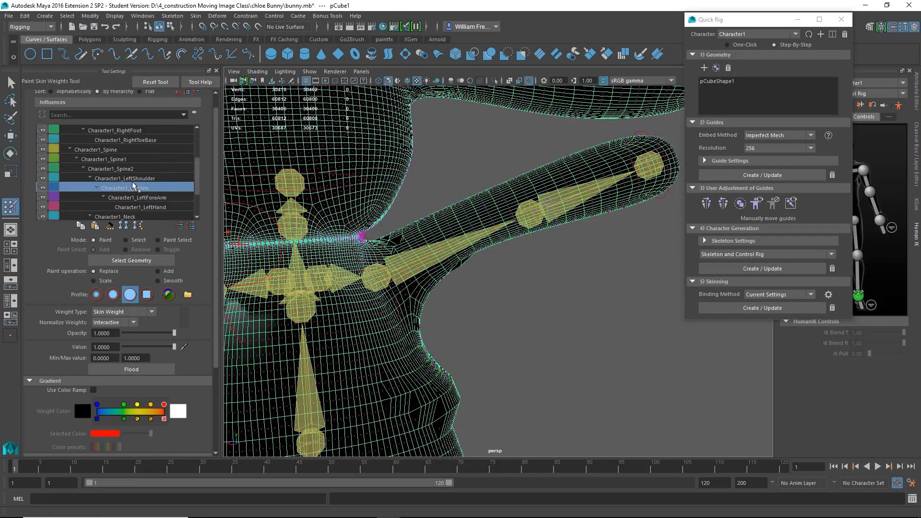
scroll(143, 149, "up", 1)
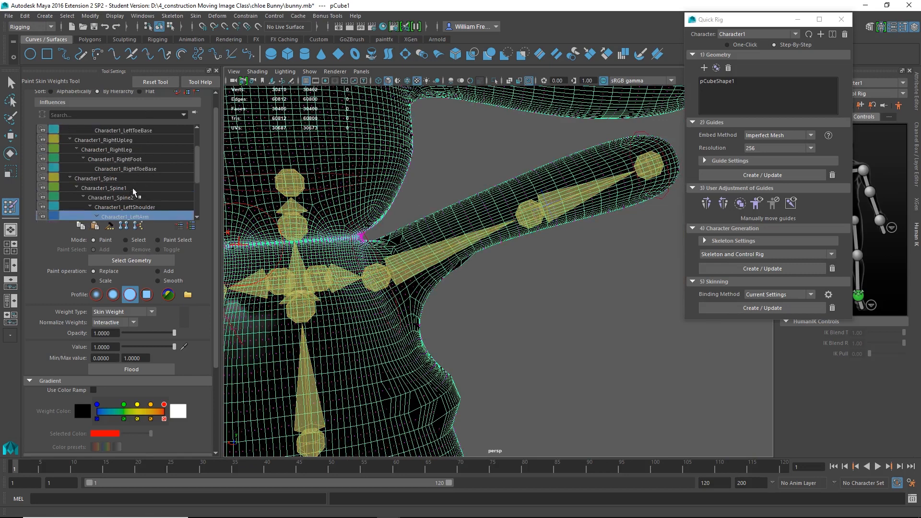
scroll(137, 192, "down", 2)
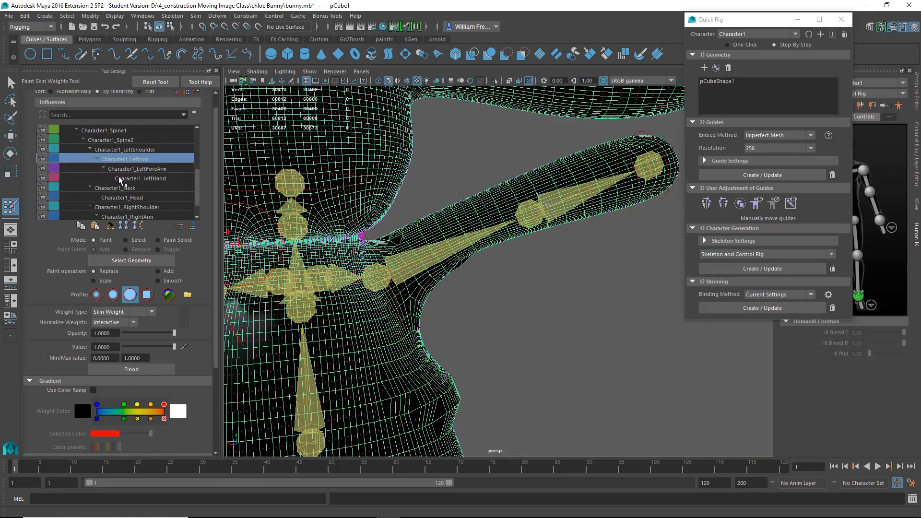
scroll(146, 200, "down", 2)
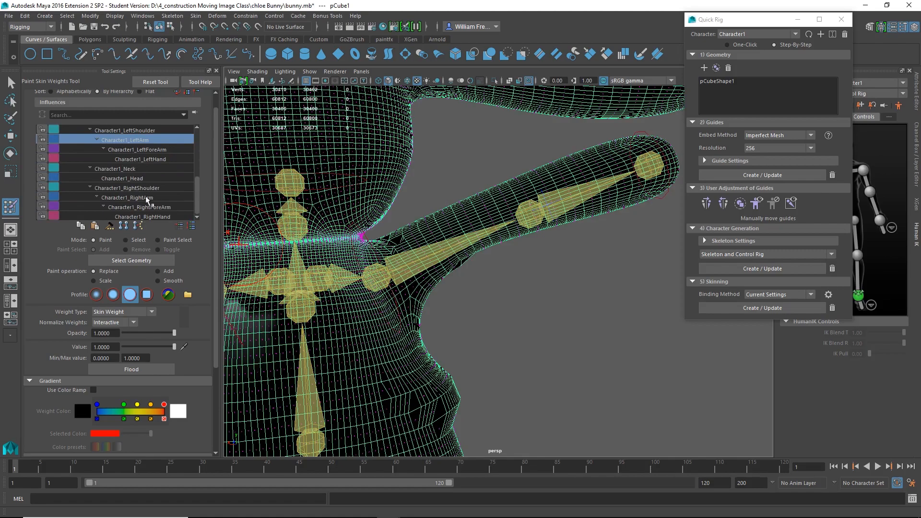
left_click(147, 198)
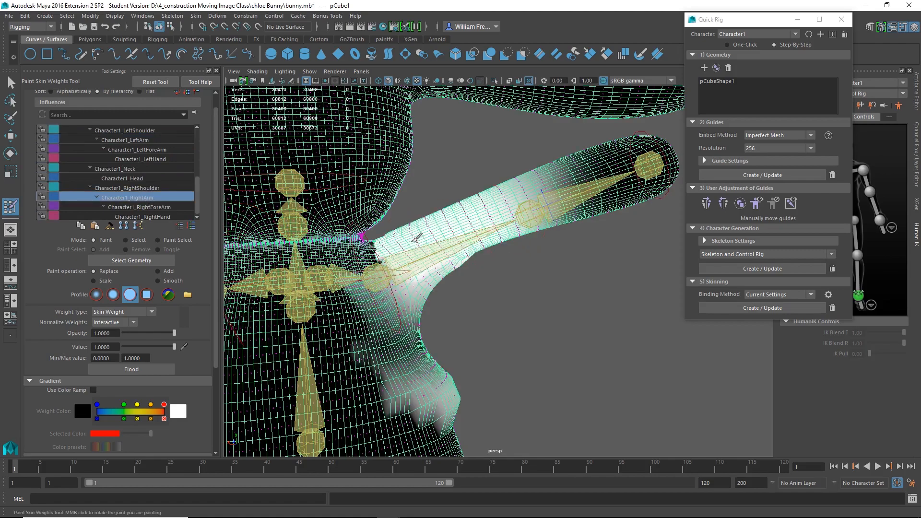
right_click_drag(510, 282, 468, 300, "alt")
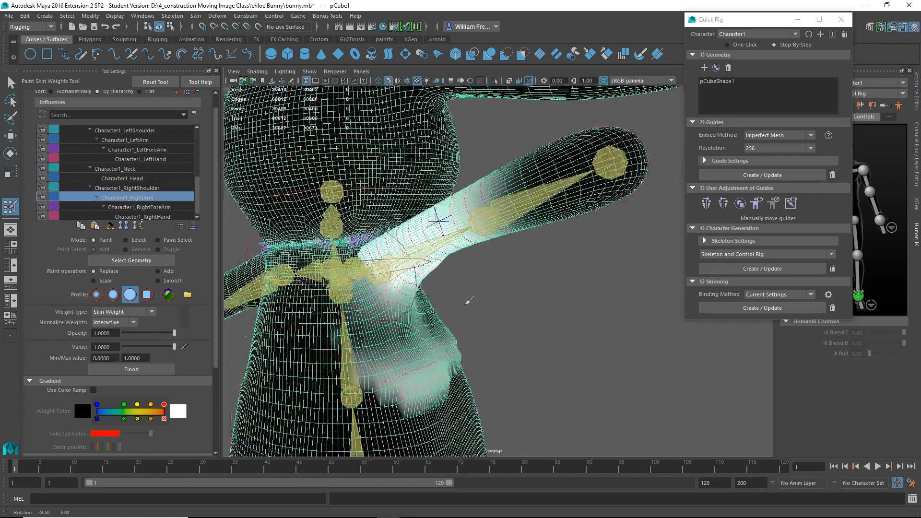
middle_click_drag(415, 246, 530, 195, "alt")
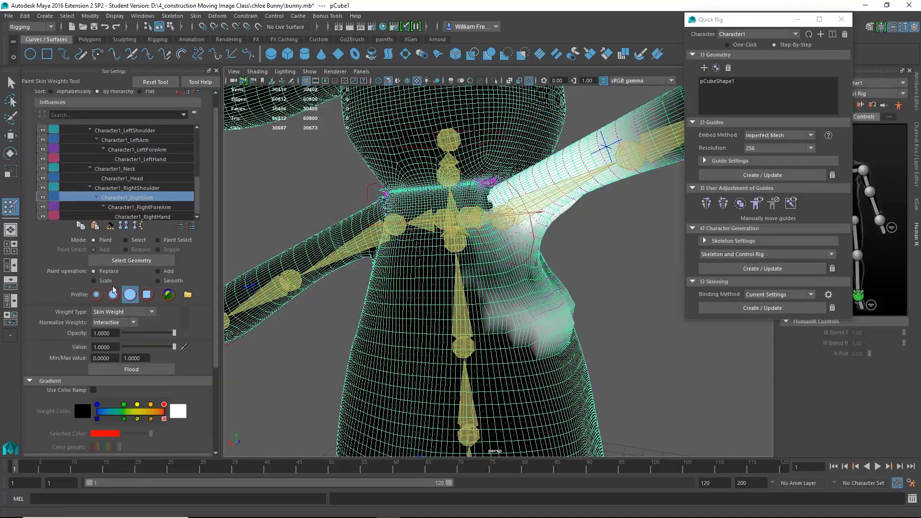
left_click_drag(130, 346, 123, 347)
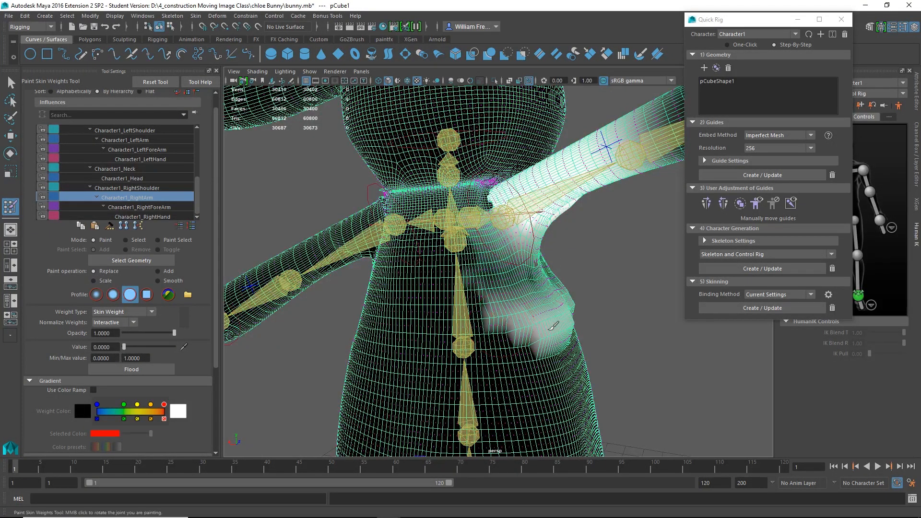
mouse_move(553, 326)
left_mouse_down()
mouse_move(509, 287)
mouse_move(518, 268)
mouse_move(481, 254)
left_mouse_up()
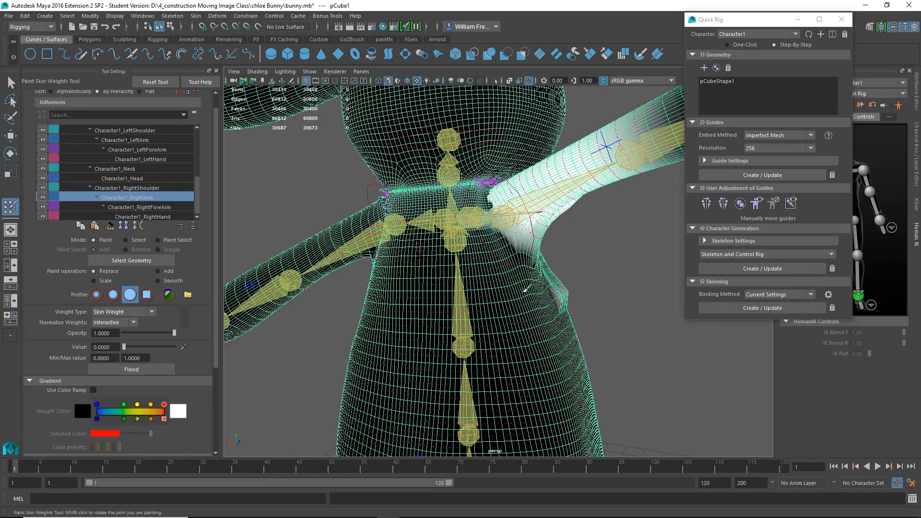
mouse_move(555, 303)
left_mouse_down("alt")
mouse_move(434, 306)
mouse_move(473, 312)
left_mouse_up("alt")
mouse_move(600, 311)
left_mouse_down()
mouse_move(541, 315)
mouse_move(509, 281)
left_mouse_up()
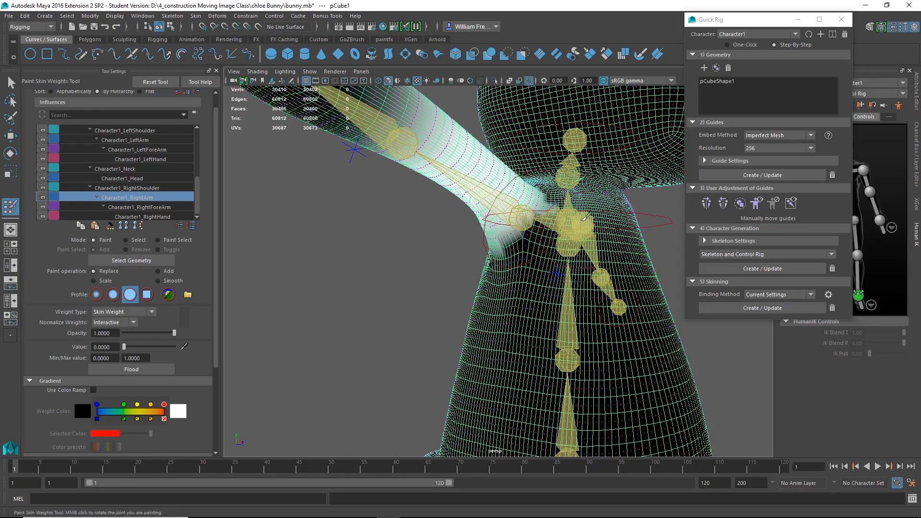
- Smooth the Character1_RightArm weights around the shoulder and armpit
mouse_move(586, 229)
left_mouse_down("alt")
mouse_move(536, 272)
mouse_move(382, 256)
left_mouse_up("alt")
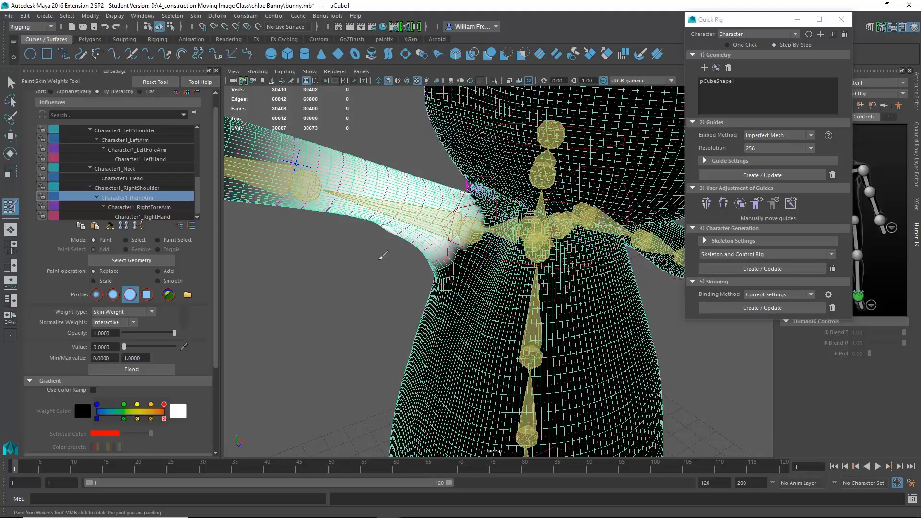
left_click(158, 281)
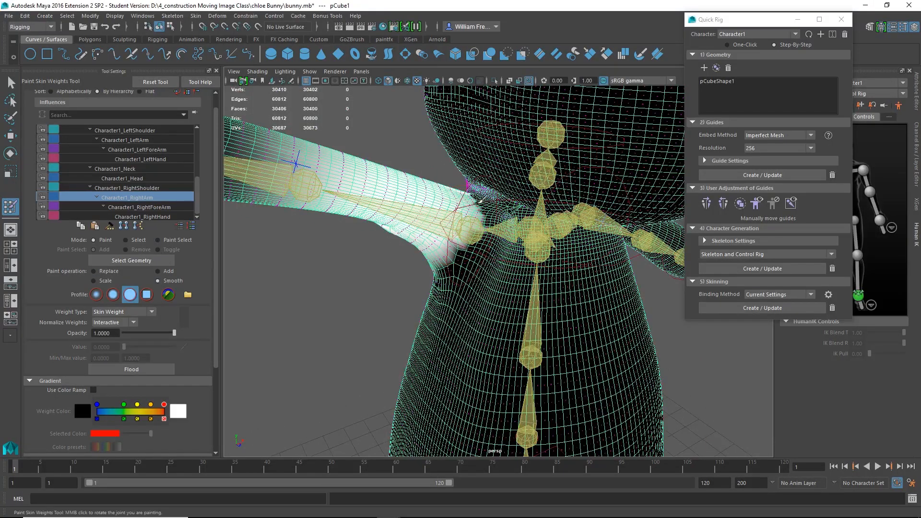
left_click_drag(473, 224, 427, 250)
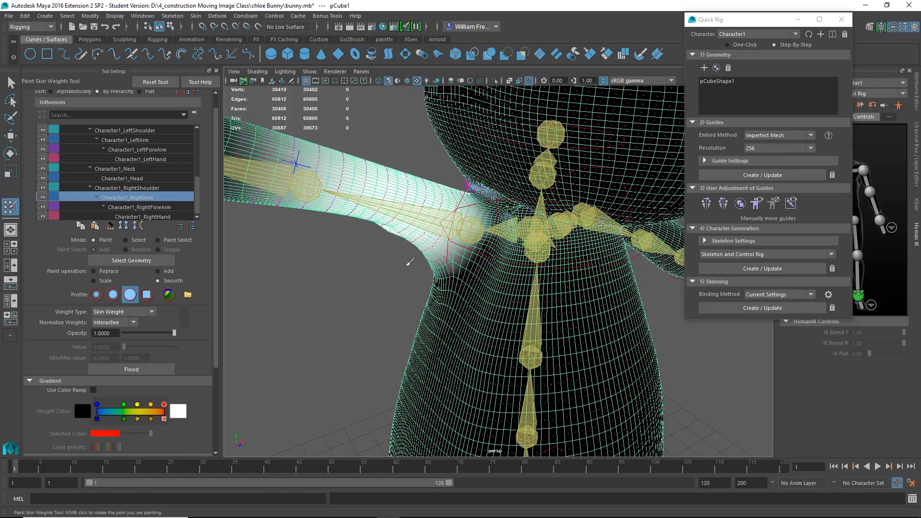
mouse_move(480, 204)
left_mouse_down()
mouse_move(456, 224)
mouse_move(483, 222)
mouse_move(485, 211)
left_mouse_up()
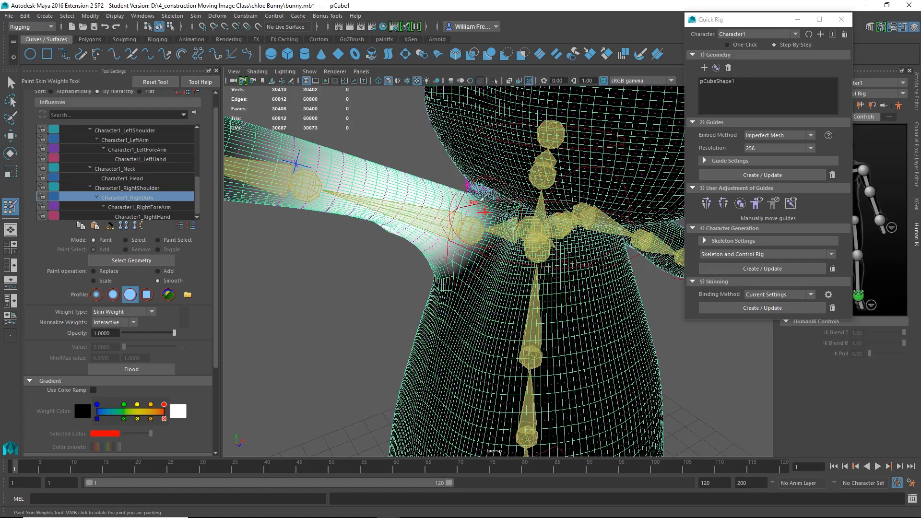
mouse_move(428, 276)
left_mouse_down("alt")
mouse_move(521, 186)
mouse_move(562, 215)
mouse_move(536, 212)
mouse_move(382, 257)
mouse_move(446, 204)
left_mouse_up("alt")
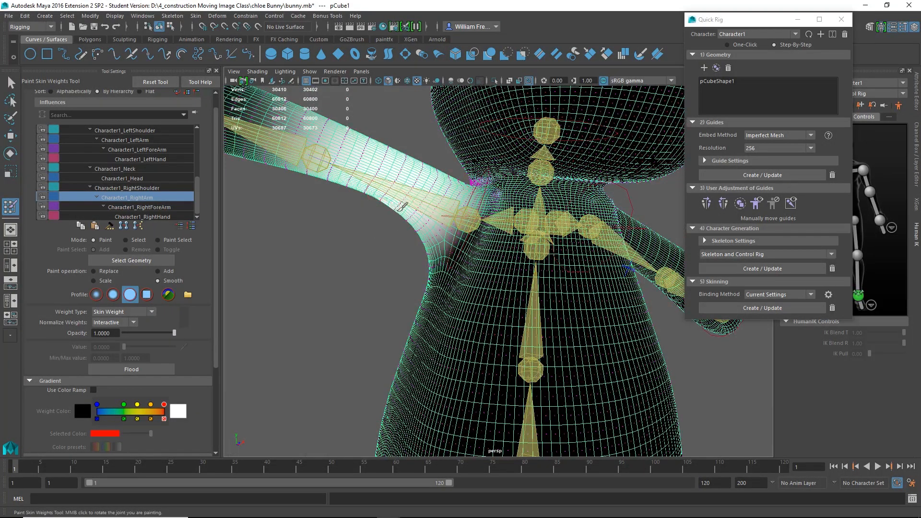
- Check the Character1_RightForeArm weights along the arm from the front and back
left_click(149, 207)
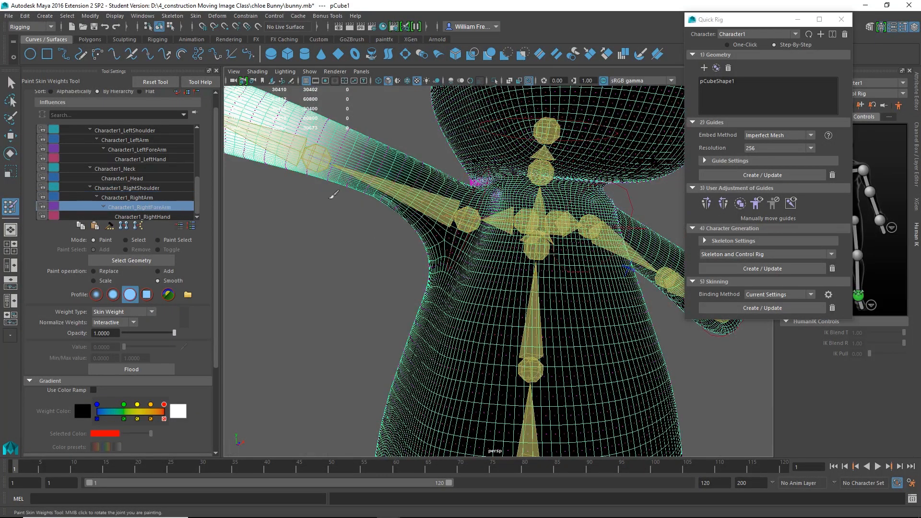
left_click_drag(323, 219, 411, 298, "alt")
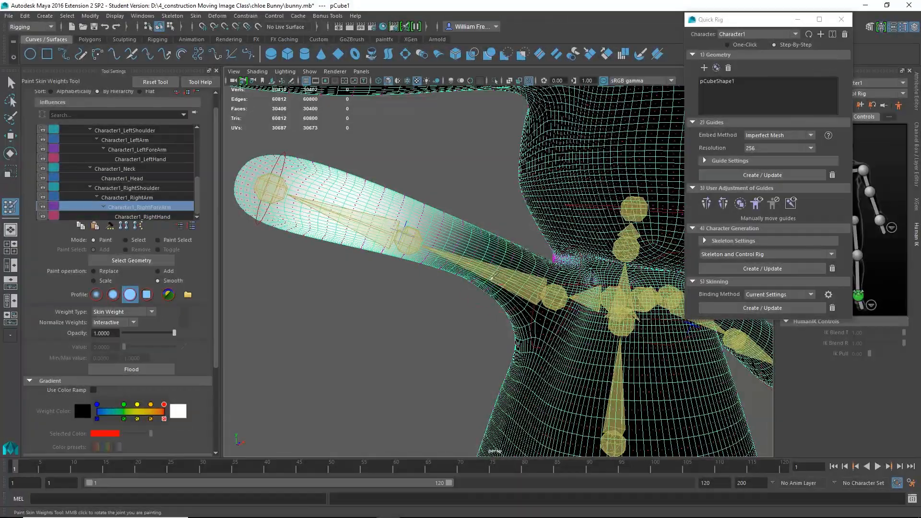
left_click_drag(490, 276, 590, 302, "alt")
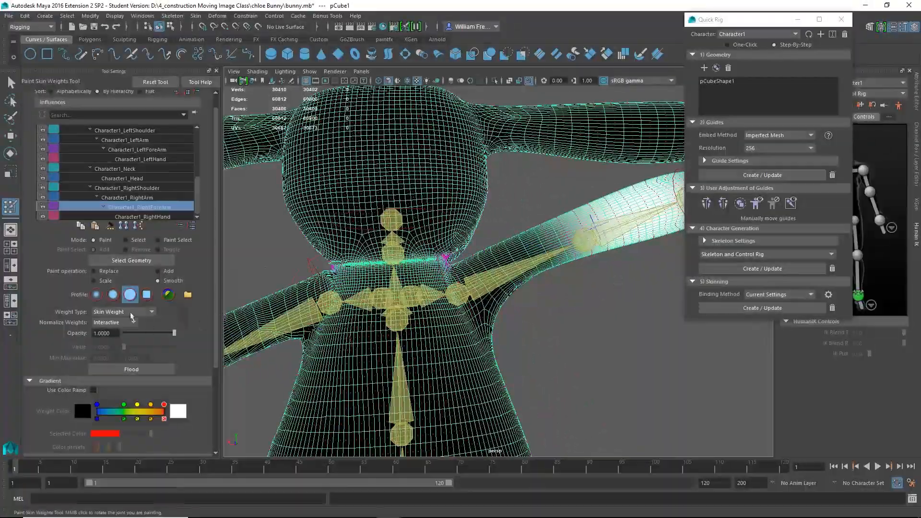
- Remove the Character1_LeftArm weight from the torso around the armpit, replacing at value 0
scroll(160, 197, "up", 1)
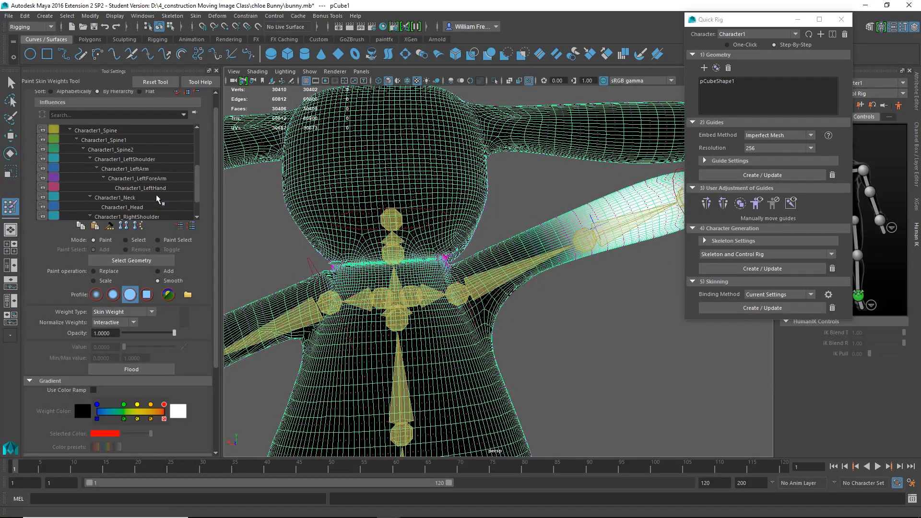
left_click(139, 165)
left_click_drag(316, 274, 357, 290, "alt")
middle_click_drag(379, 276, 458, 220, "alt")
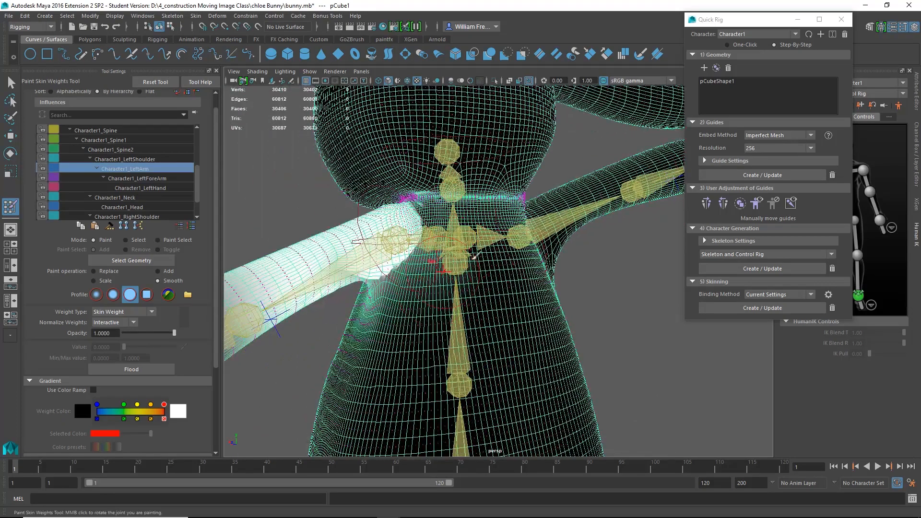
left_click(105, 273)
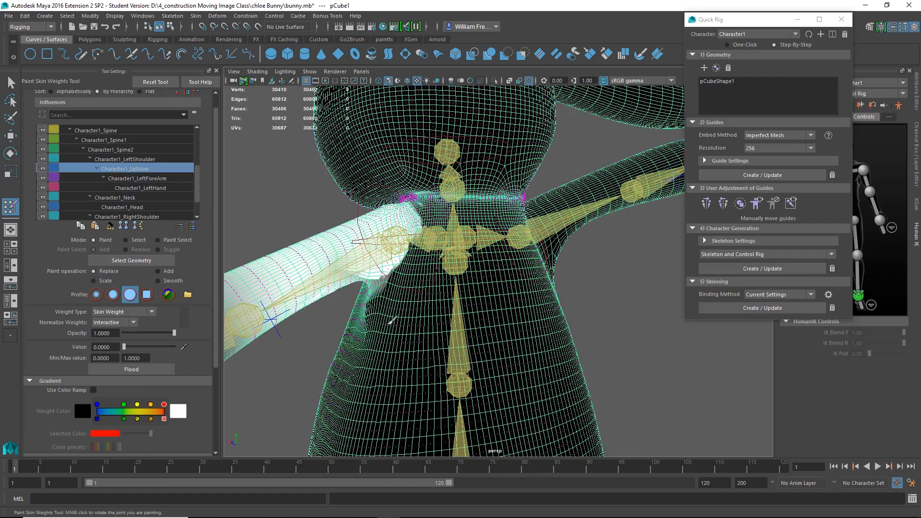
mouse_move(347, 341)
left_mouse_down("alt")
mouse_move(429, 359)
mouse_move(542, 302)
mouse_move(552, 263)
mouse_move(480, 269)
mouse_move(540, 283)
mouse_move(505, 263)
mouse_move(478, 276)
left_mouse_up("alt")
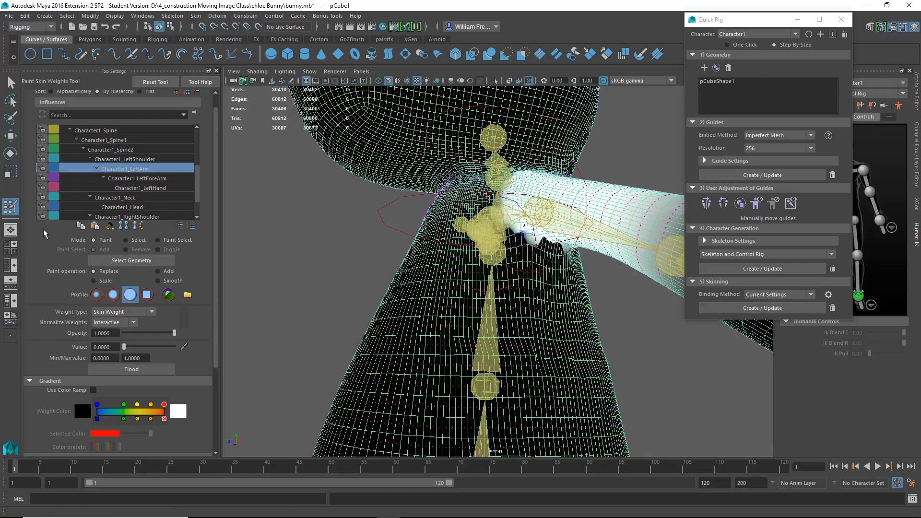
- Smooth the Character1_LeftArm weights around the shoulder and armpit, front and back
left_click(158, 281)
mouse_move(523, 229)
left_mouse_down()
mouse_move(508, 240)
mouse_move(556, 259)
mouse_move(559, 236)
mouse_move(564, 263)
mouse_move(393, 247)
mouse_move(401, 251)
mouse_move(400, 225)
mouse_move(421, 217)
mouse_move(422, 197)
mouse_move(409, 202)
left_mouse_up()
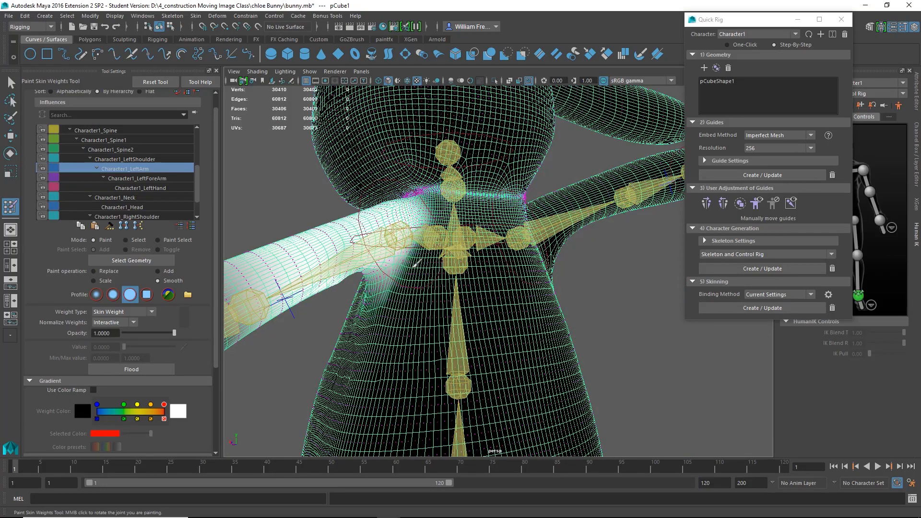
mouse_move(411, 265)
left_mouse_down()
mouse_move(382, 290)
mouse_move(522, 307)
mouse_move(481, 272)
mouse_move(406, 250)
left_mouse_up()
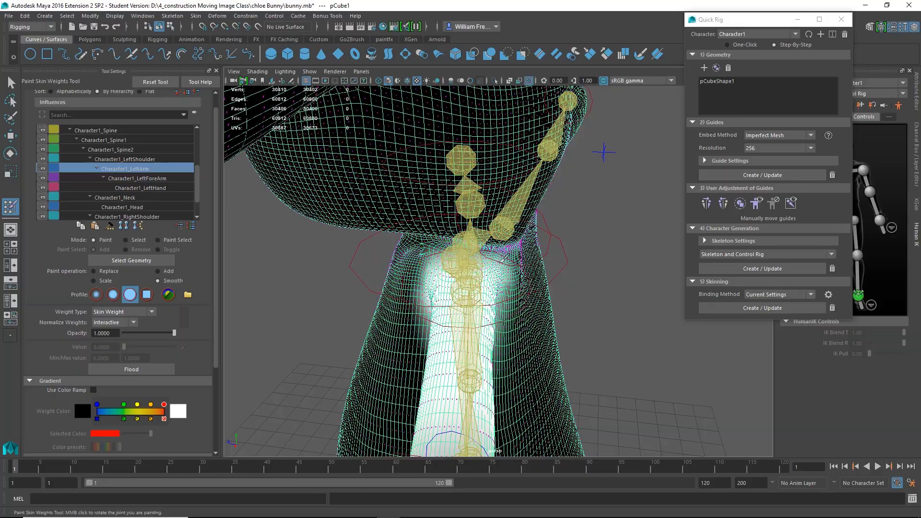
left_click_drag(503, 259, 644, 282, "alt")
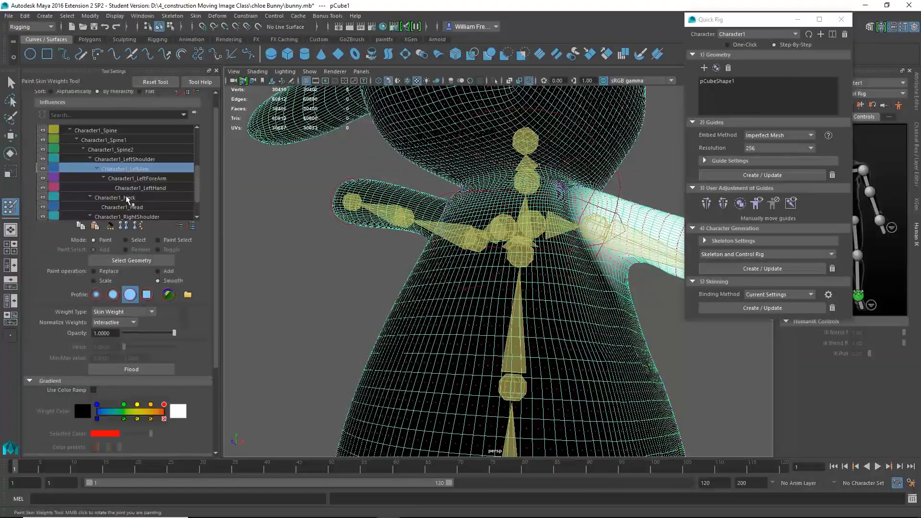
- Reduce the Character1_Neck weight on the upper chest and shoulders, replacing at value 0 with opacity 0.2330, then 0.7476
left_click(128, 201)
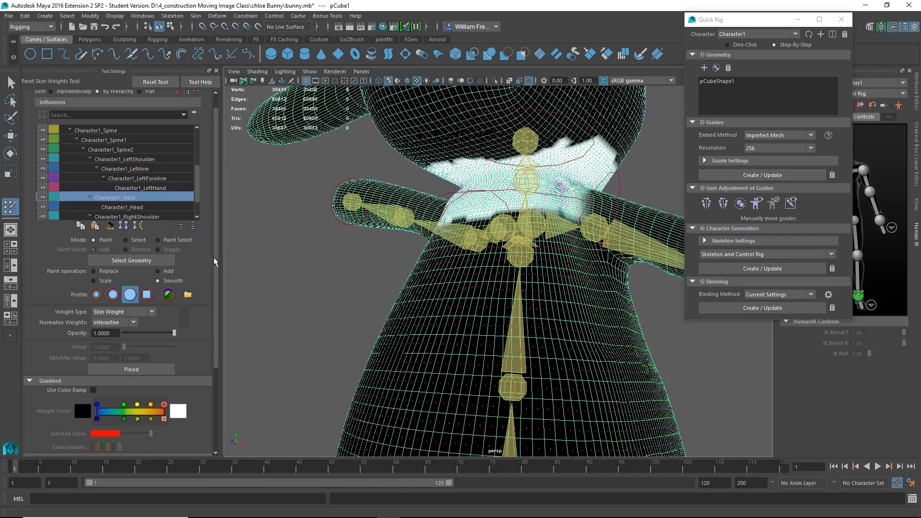
left_click(102, 271)
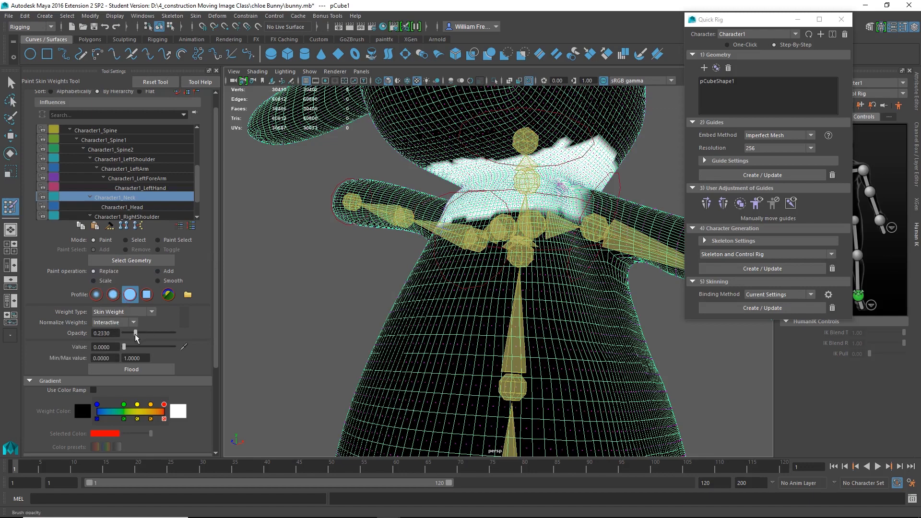
left_click_drag(431, 277, 516, 232, "alt")
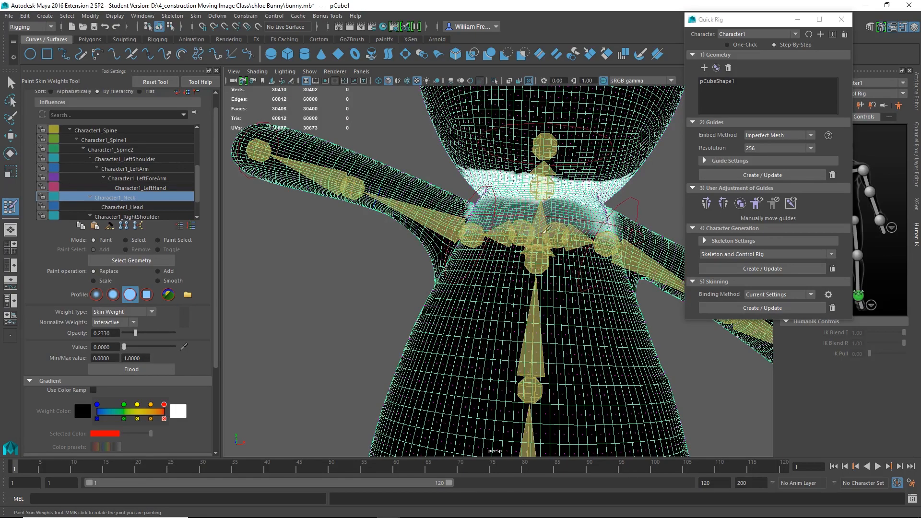
left_click_drag(544, 229, 513, 234, "alt")
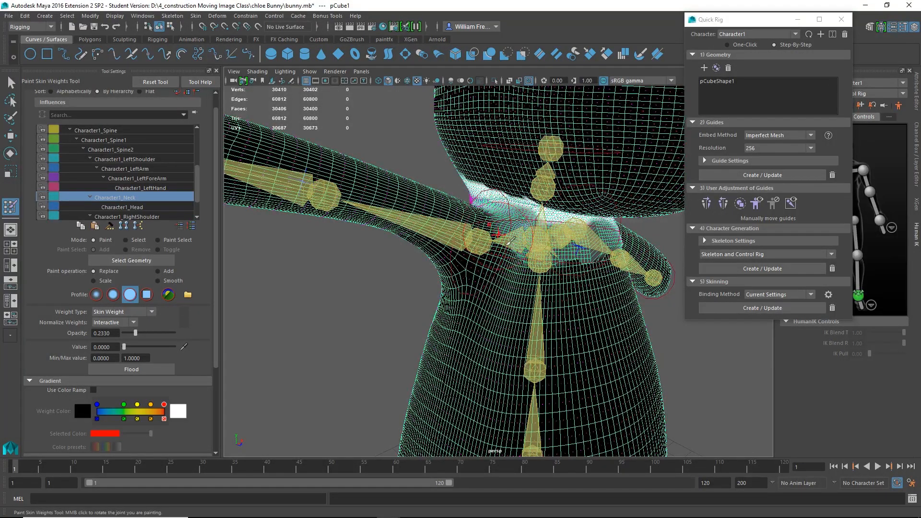
left_click_drag(527, 276, 518, 228, "alt")
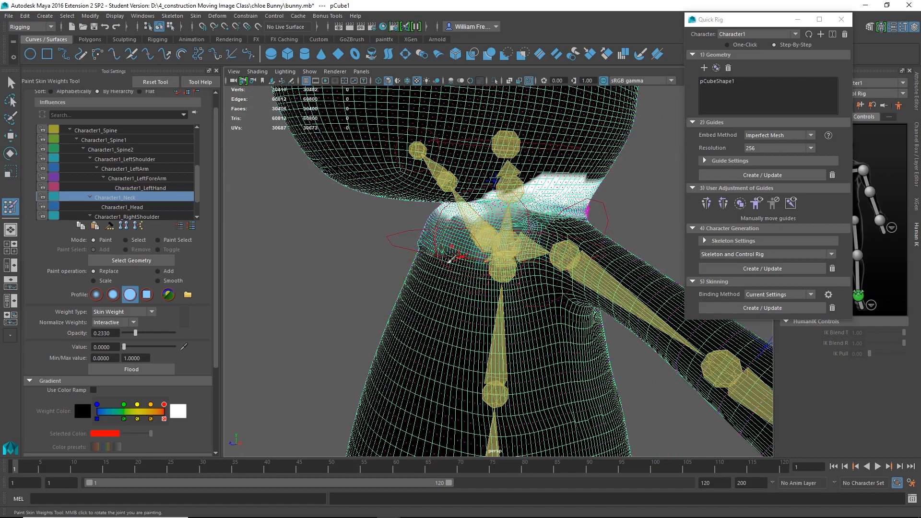
left_click_drag(451, 258, 564, 241, "alt")
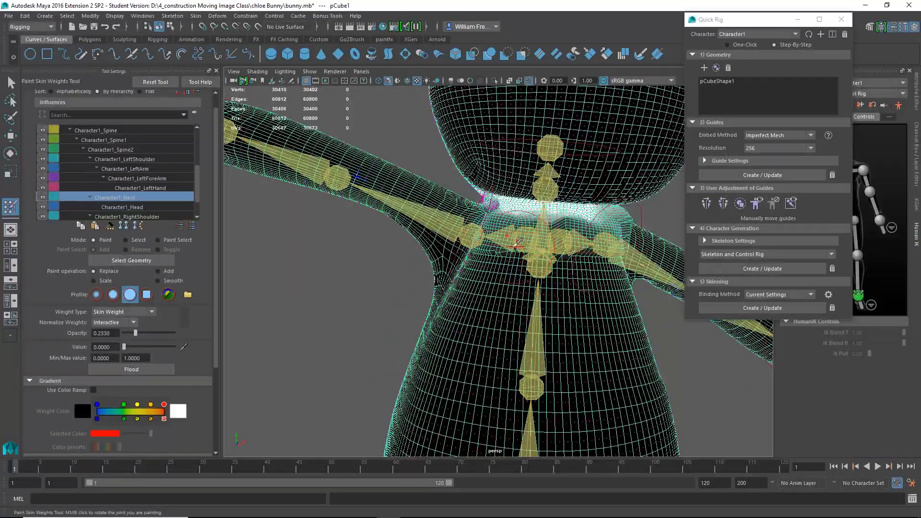
left_click_drag(481, 242, 489, 234, "alt")
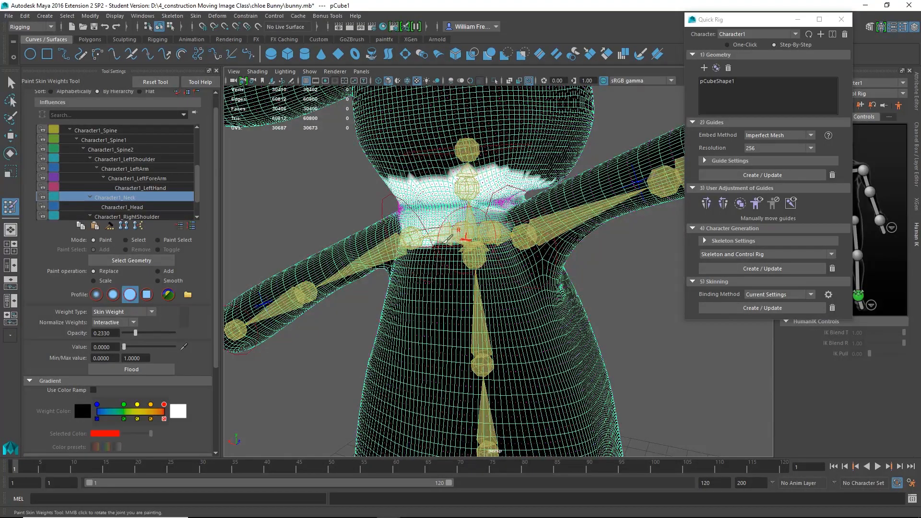
mouse_move(448, 238)
left_mouse_down("alt")
mouse_move(477, 270)
mouse_move(445, 284)
left_mouse_up("alt")
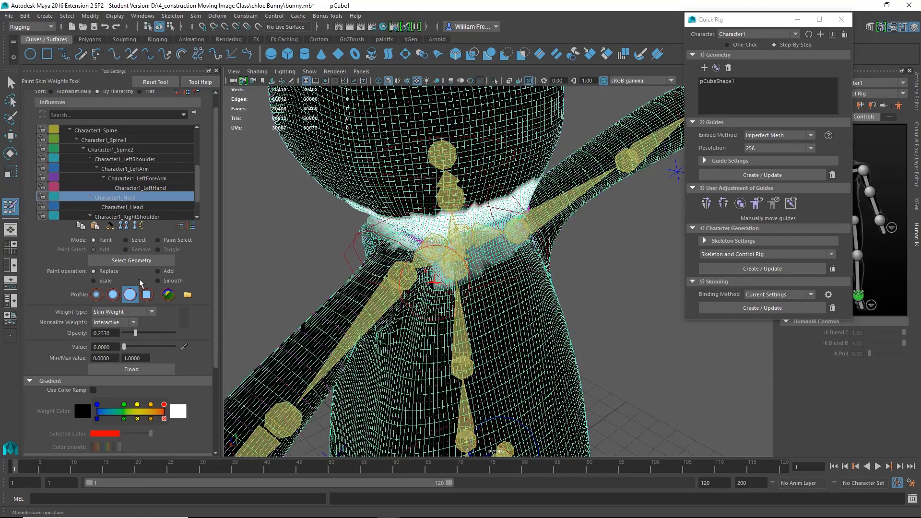
left_click_drag(144, 333, 162, 333)
mouse_move(463, 299)
left_mouse_down()
mouse_move(446, 262)
mouse_move(434, 269)
mouse_move(495, 270)
mouse_move(531, 247)
mouse_move(475, 283)
mouse_move(493, 261)
mouse_move(603, 262)
mouse_move(531, 265)
left_mouse_up()
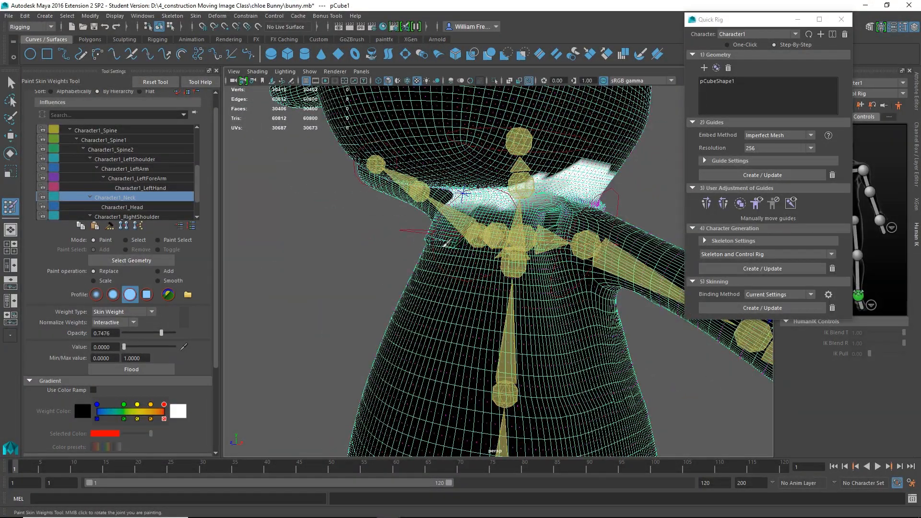
- Smooth the Character1_Neck weights around the neck and under the head, front and back, raising the opacity to 1
left_click(158, 280)
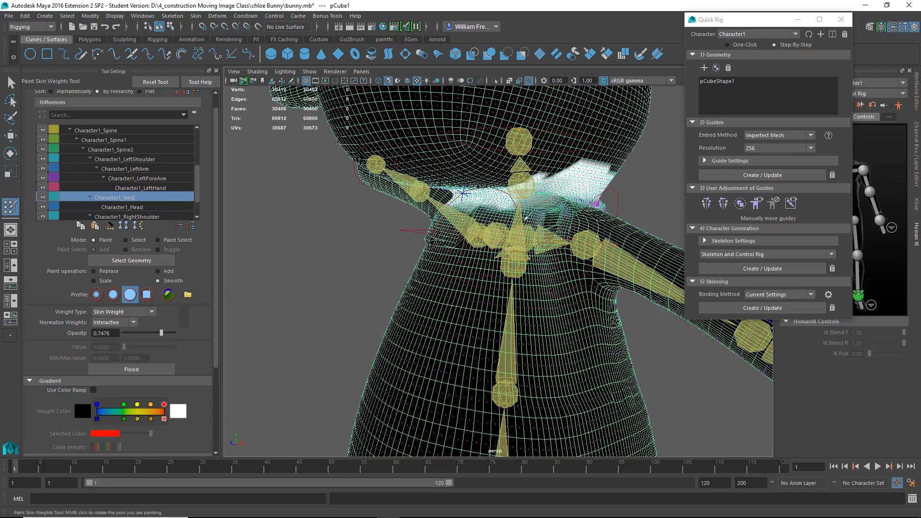
left_click_drag(532, 191, 512, 192)
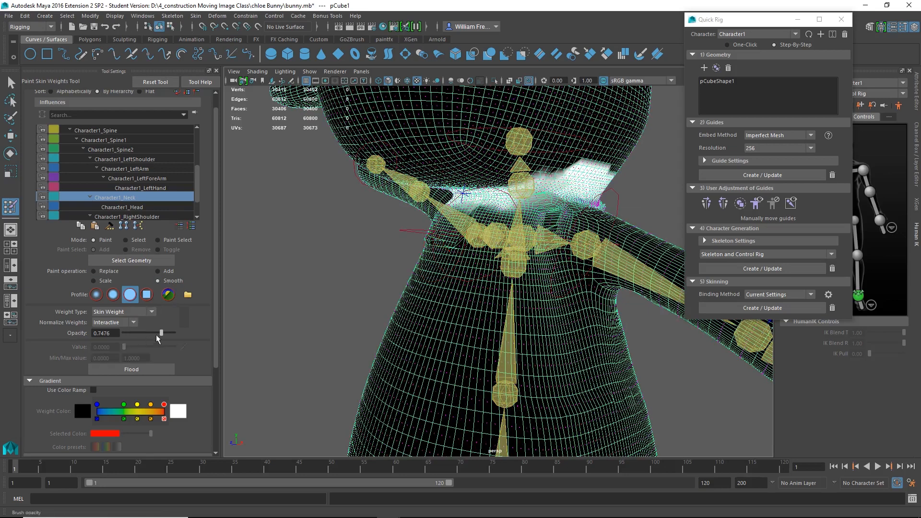
mouse_move(555, 188)
left_mouse_down()
mouse_move(575, 165)
mouse_move(593, 182)
mouse_move(573, 178)
mouse_move(518, 200)
left_mouse_up()
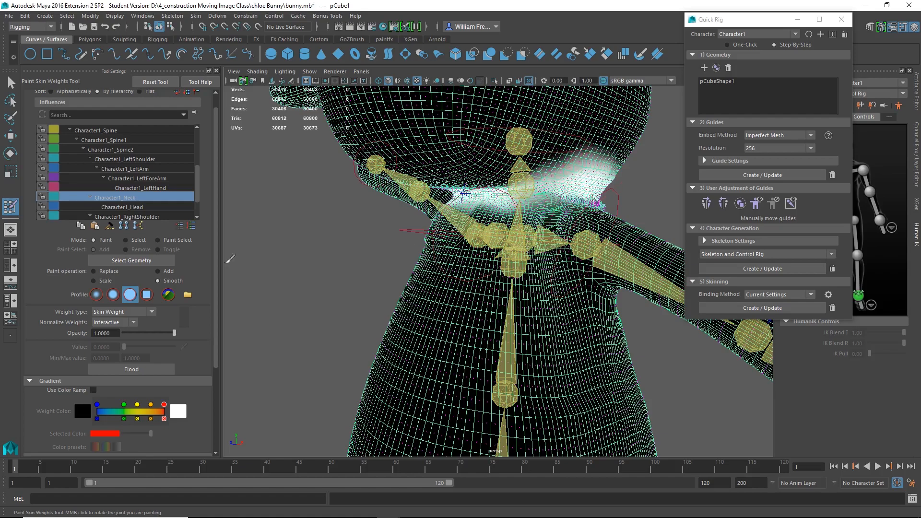
left_click_drag(462, 193, 651, 175, "alt")
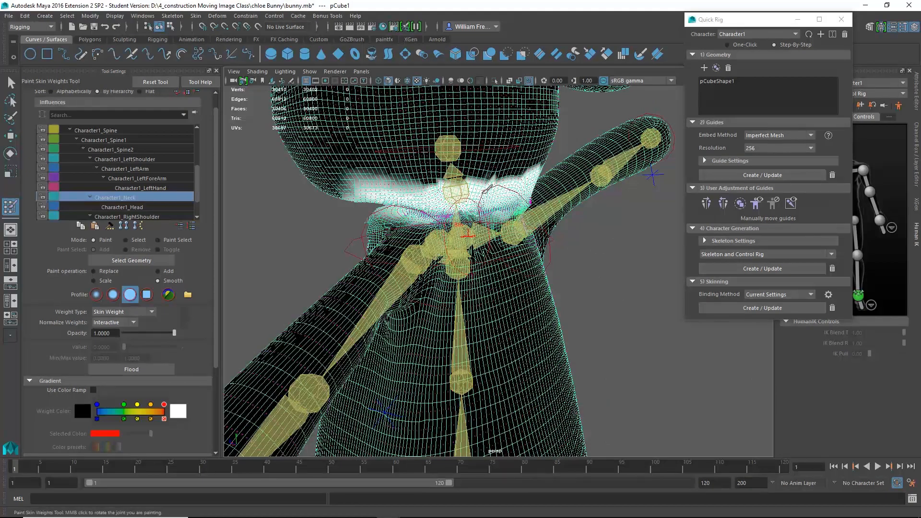
mouse_move(483, 193)
left_mouse_down()
mouse_move(407, 185)
mouse_move(522, 180)
mouse_move(473, 221)
left_mouse_up()
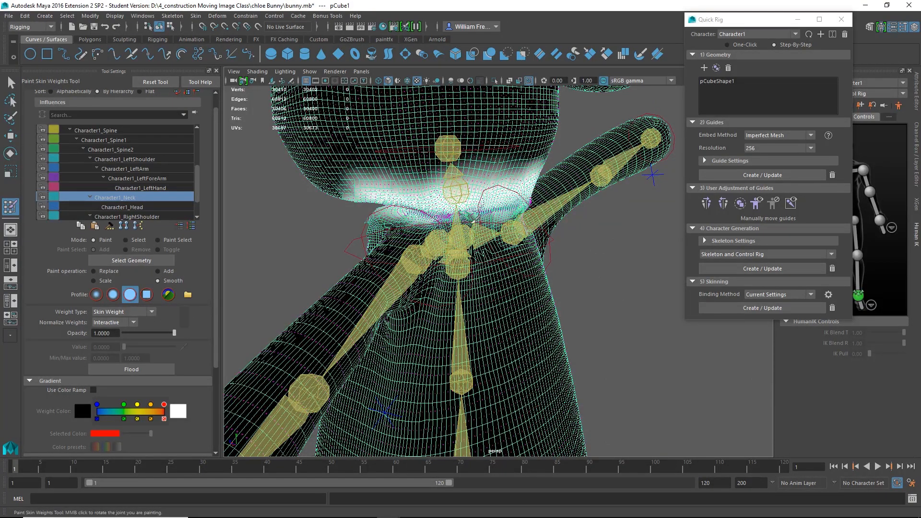
left_click_drag(652, 176, 483, 201, "alt")
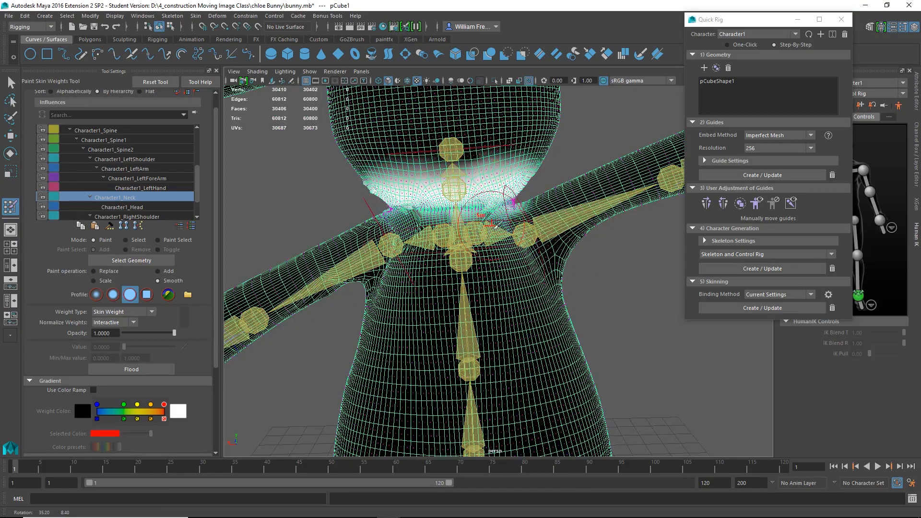
mouse_move(509, 225)
left_mouse_down("alt")
mouse_move(518, 190)
mouse_move(506, 187)
mouse_move(566, 184)
mouse_move(592, 209)
left_mouse_up("alt")
left_click_drag(587, 248, 553, 222, "alt")
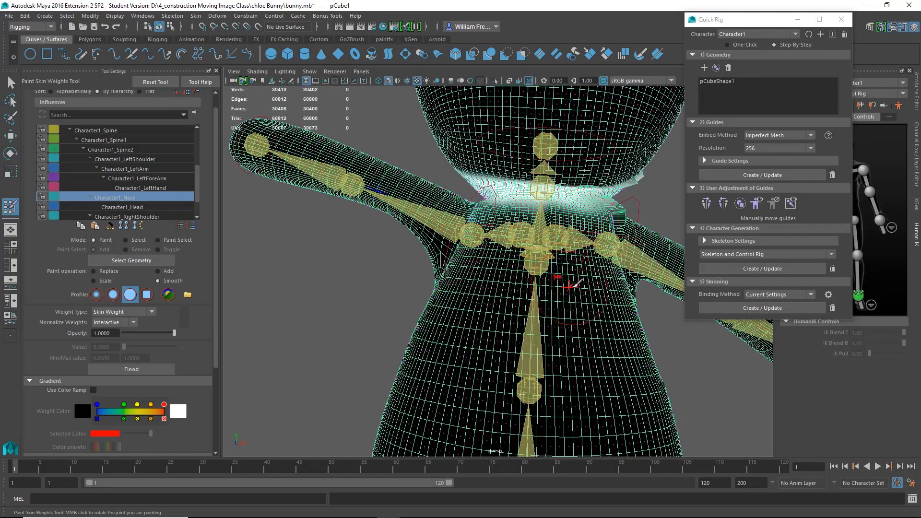
left_click_drag(552, 266, 547, 218, "alt")
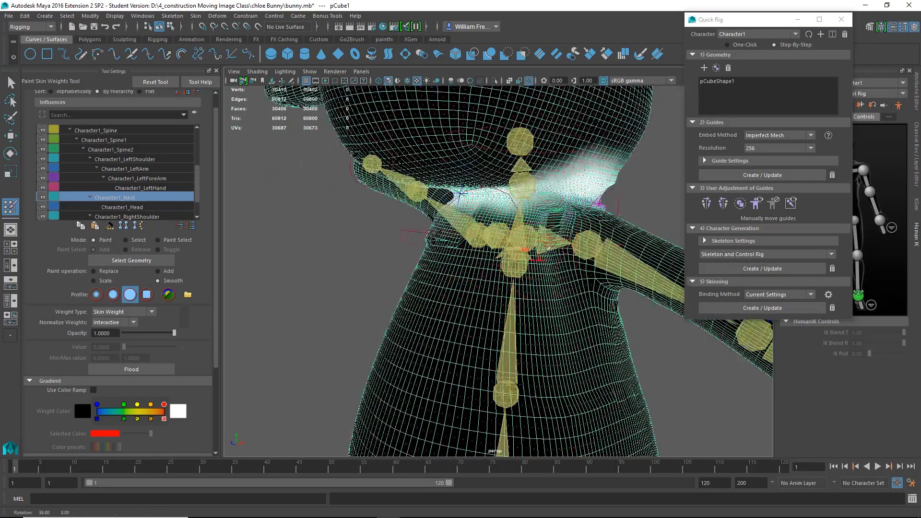
- Remove the Character1_RightShoulder weight from the torso on the chest and back, replacing at value 0
left_click(144, 213)
mouse_move(351, 252)
left_mouse_down("alt")
mouse_move(403, 268)
mouse_move(510, 334)
left_mouse_up("alt")
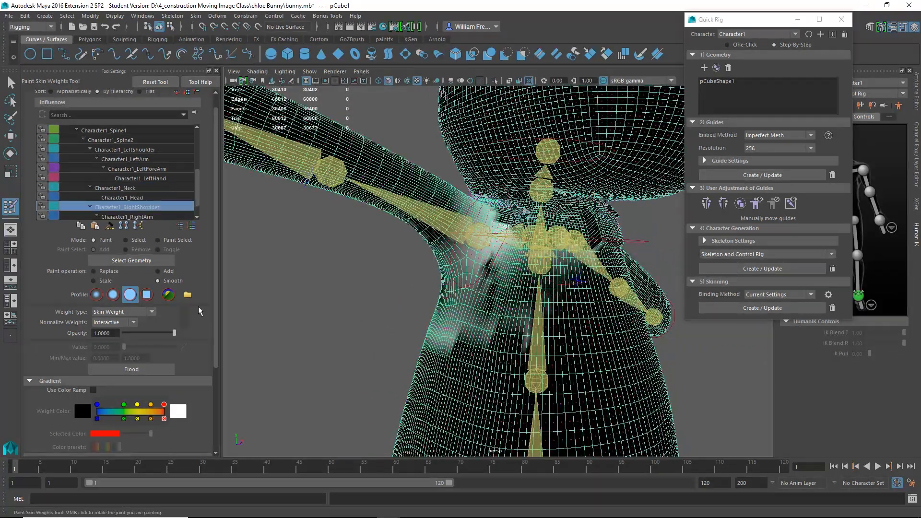
left_click(108, 271)
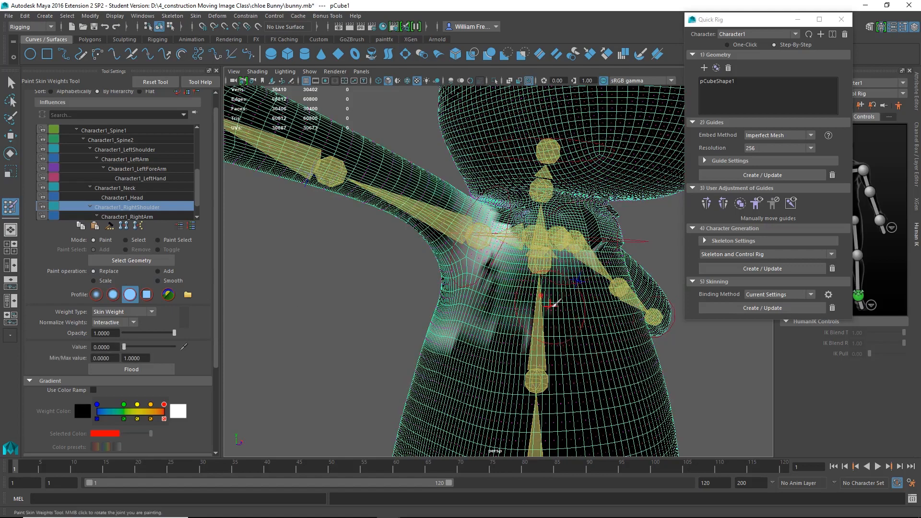
mouse_move(554, 303)
left_mouse_down()
mouse_move(470, 324)
mouse_move(493, 292)
mouse_move(518, 288)
left_mouse_up()
mouse_move(590, 261)
left_mouse_down()
mouse_move(543, 294)
mouse_move(557, 292)
mouse_move(542, 283)
mouse_move(666, 314)
left_mouse_up()
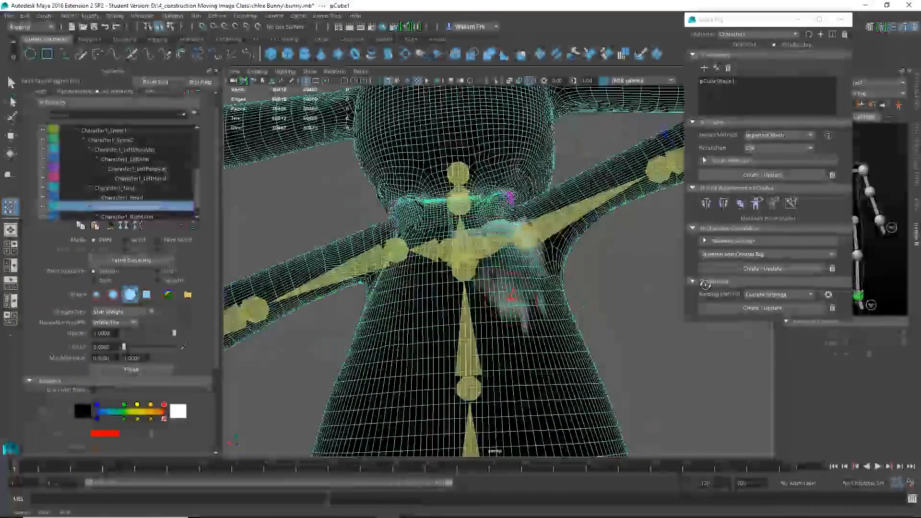
mouse_move(541, 310)
left_mouse_down()
mouse_move(490, 275)
mouse_move(448, 306)
mouse_move(445, 259)
mouse_move(511, 290)
mouse_move(507, 266)
left_mouse_up()
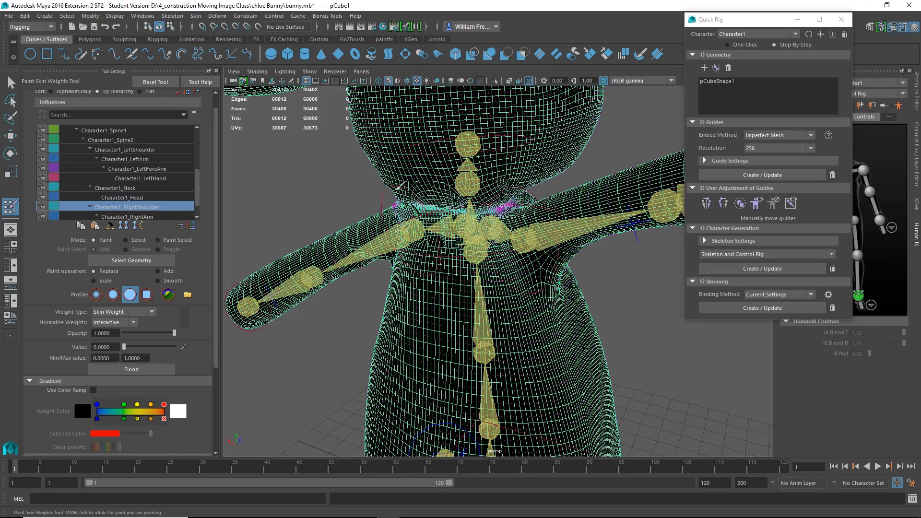
left_click_drag(437, 272, 364, 352, "alt")
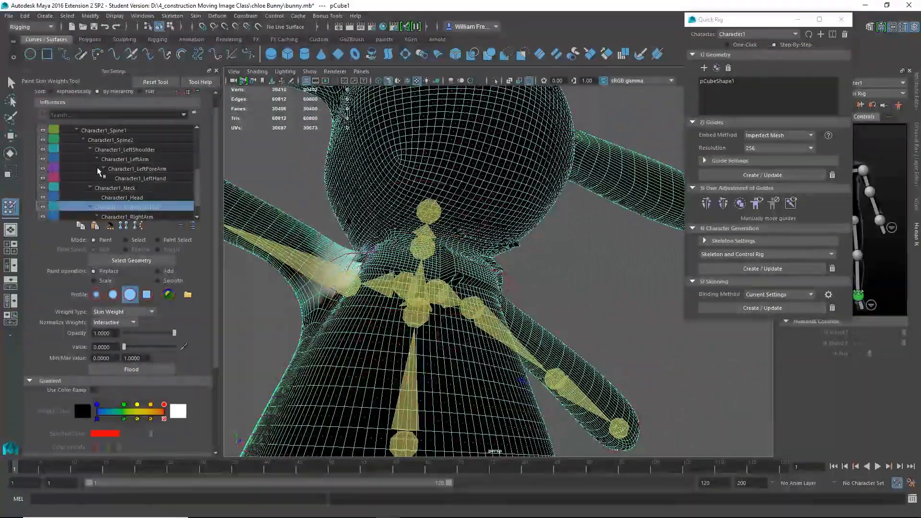
- Examine the toe, foot and leg influences on both sides for stray weights around the neck and shoulders
scroll(111, 156, "up", 1)
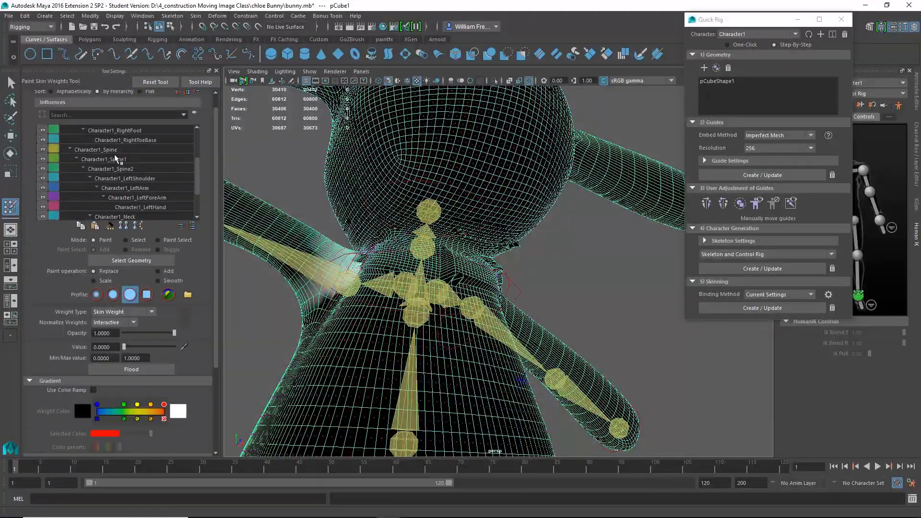
left_click(150, 138)
left_click_drag(345, 261, 160, 260, "alt")
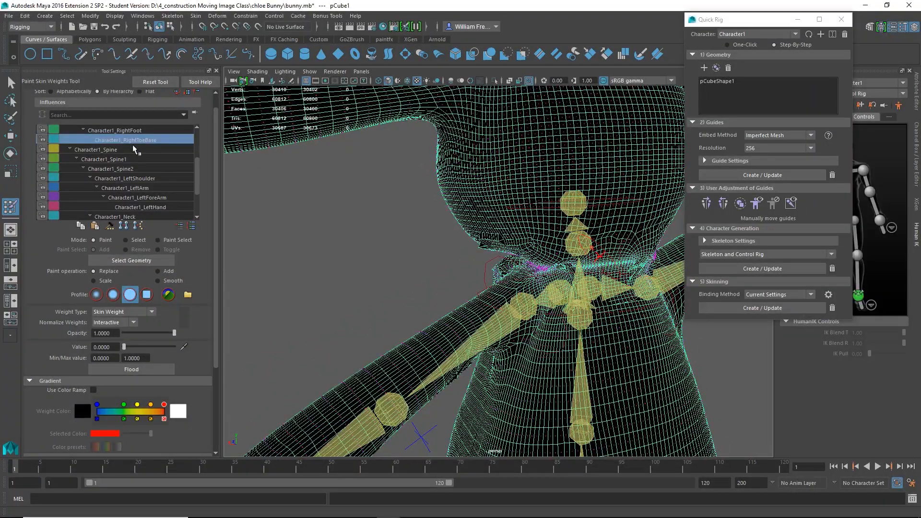
scroll(133, 145, "up", 3)
left_click(142, 169)
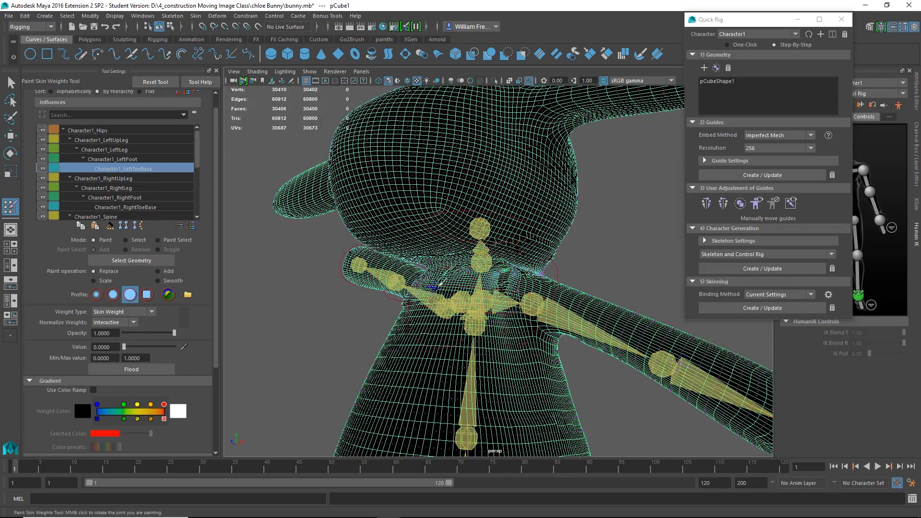
left_click_drag(383, 304, 461, 258, "alt")
left_click_drag(379, 245, 455, 258, "alt")
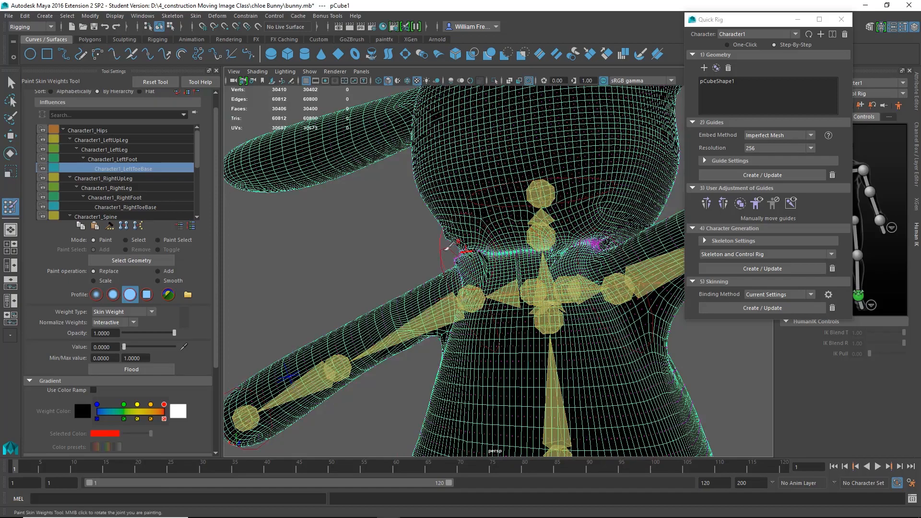
left_click(135, 159)
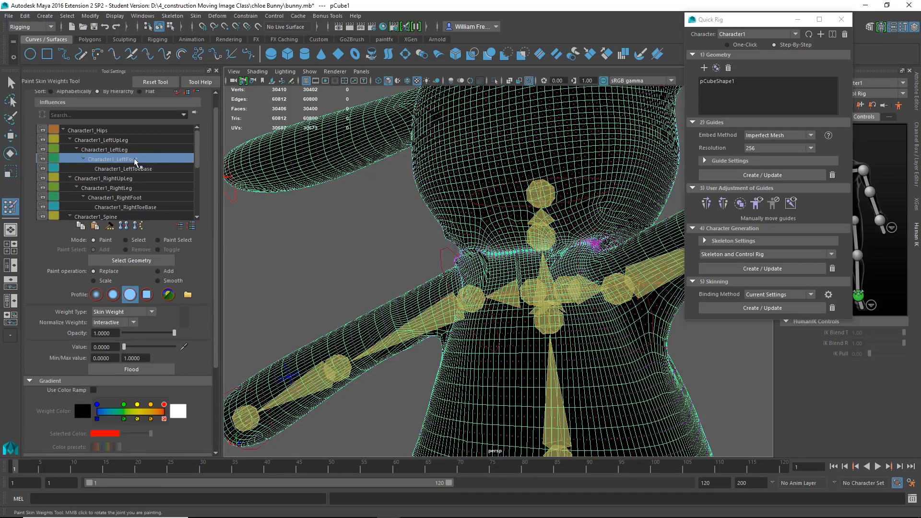
left_click(125, 151)
left_click_drag(449, 294, 681, 299, "alt")
scroll(120, 161, "down", 2)
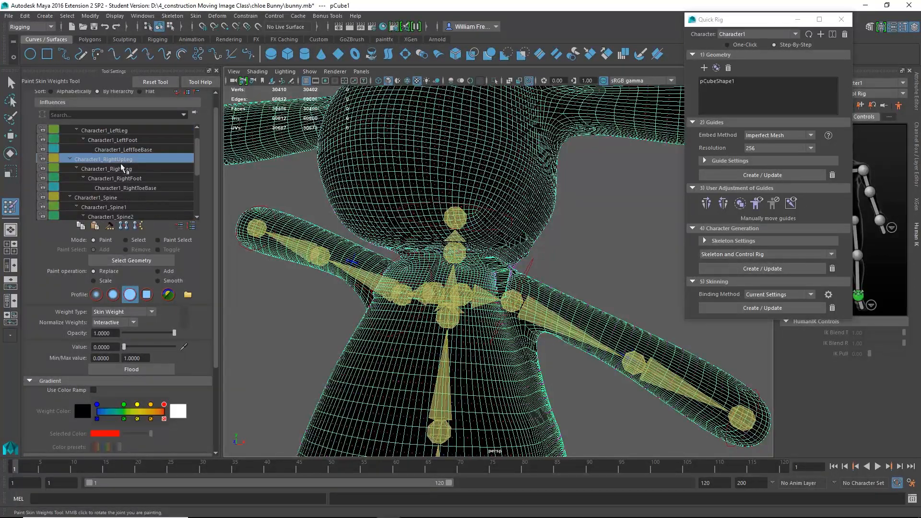
left_click(125, 169)
scroll(133, 188, "down", 3)
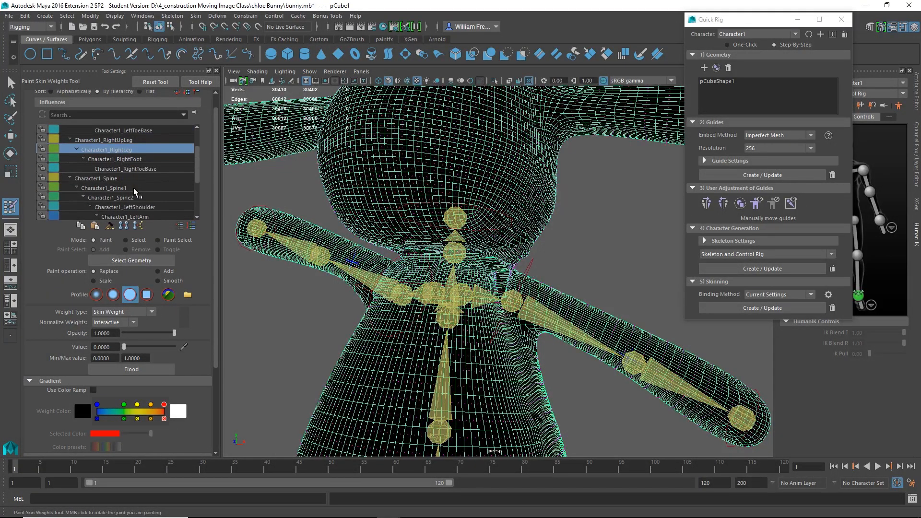
- Smooth the Character1_Neck weights once more along the underside of the head
left_click(128, 207)
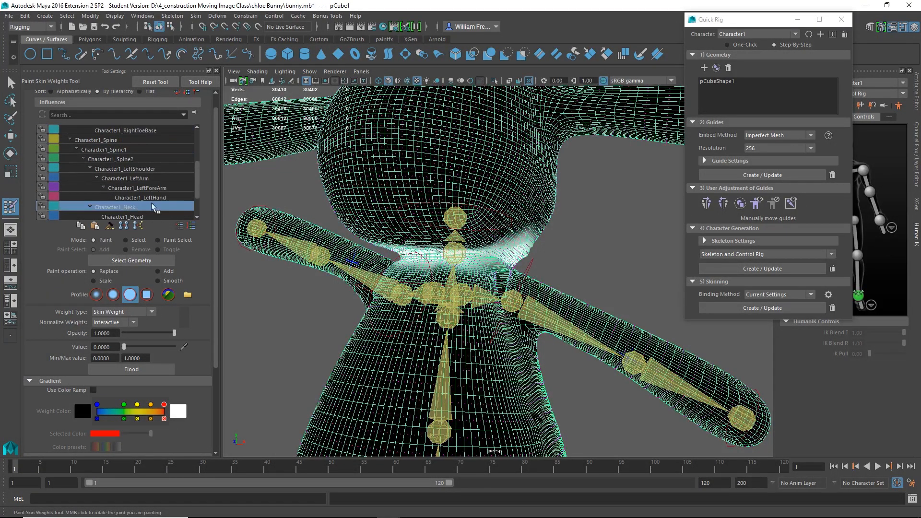
left_click_drag(479, 250, 525, 247, "alt")
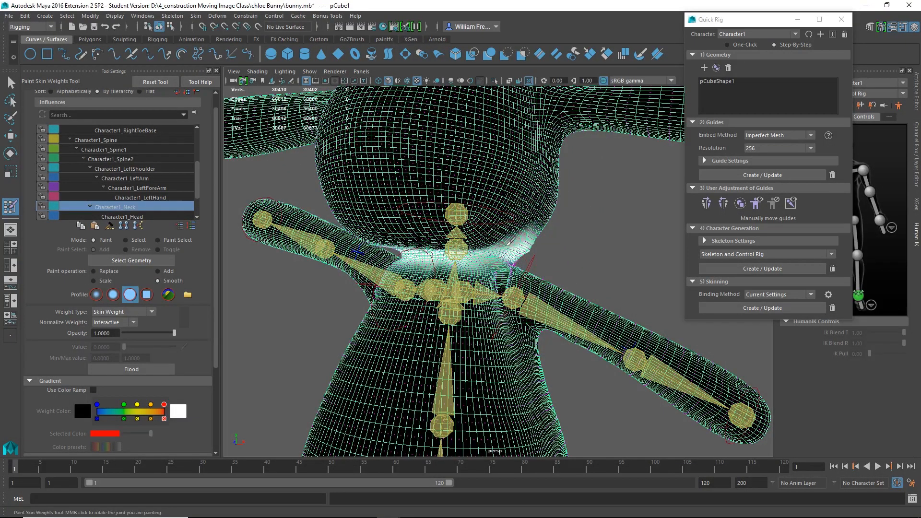
- Remove the Character1_Head weight from the chest, shoulders and upper back below the neck, replacing at value 0
left_click(160, 217)
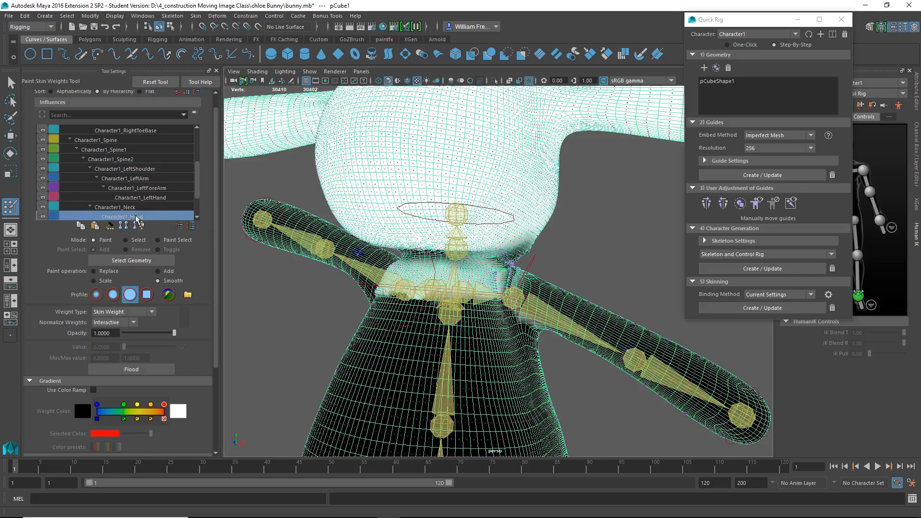
left_click_drag(434, 264, 121, 318, "alt")
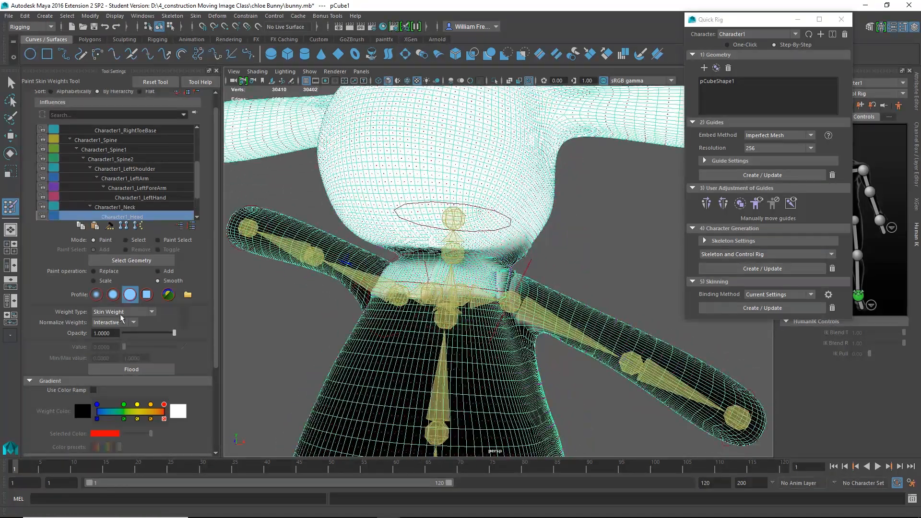
left_click(104, 271)
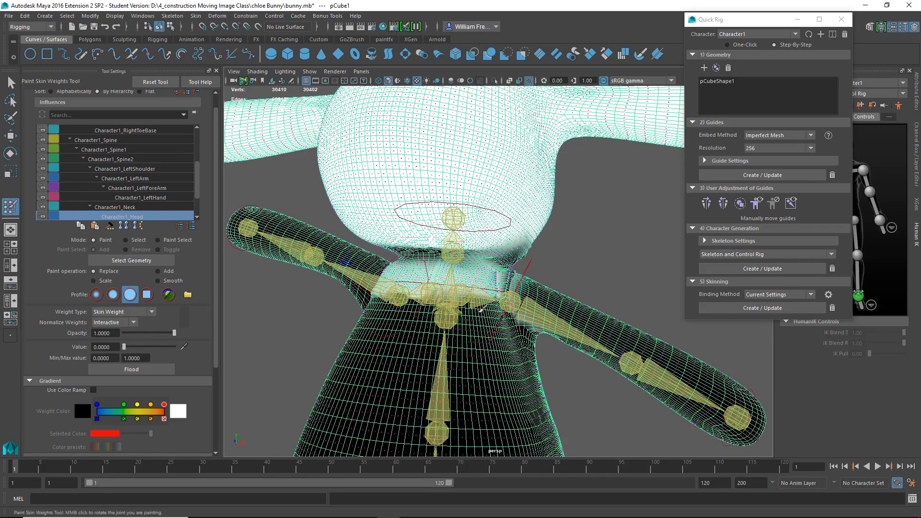
left_click_drag(481, 311, 478, 294)
left_click_drag(417, 300, 387, 307)
left_click_drag(386, 306, 478, 314, "alt")
mouse_move(420, 280)
left_mouse_down()
mouse_move(390, 274)
mouse_move(437, 268)
mouse_move(446, 276)
mouse_move(432, 313)
mouse_move(329, 319)
mouse_move(518, 304)
mouse_move(552, 326)
mouse_move(508, 348)
left_mouse_up()
left_click_drag(570, 309, 513, 287)
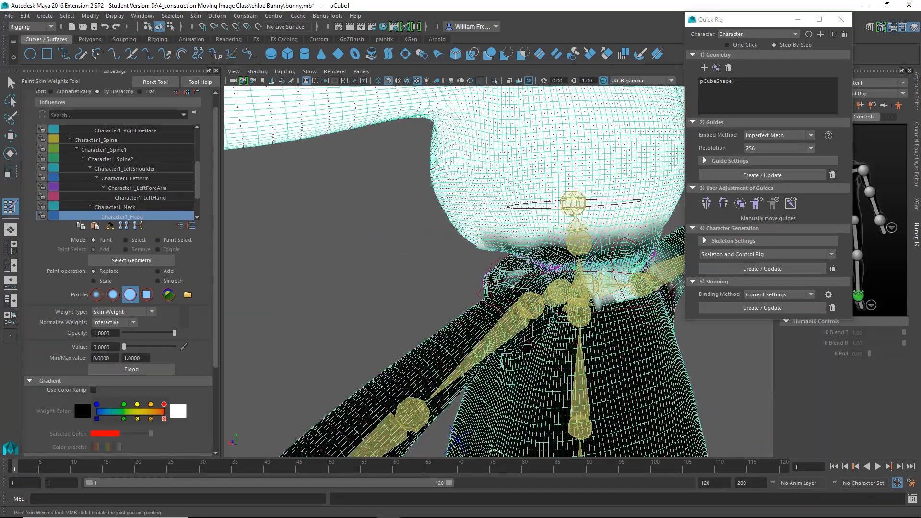
left_click_drag(597, 297, 626, 281)
mouse_move(618, 319)
left_mouse_down("alt")
mouse_move(525, 313)
mouse_move(548, 299)
mouse_move(544, 258)
mouse_move(653, 281)
mouse_move(573, 322)
mouse_move(475, 257)
left_mouse_up("alt")
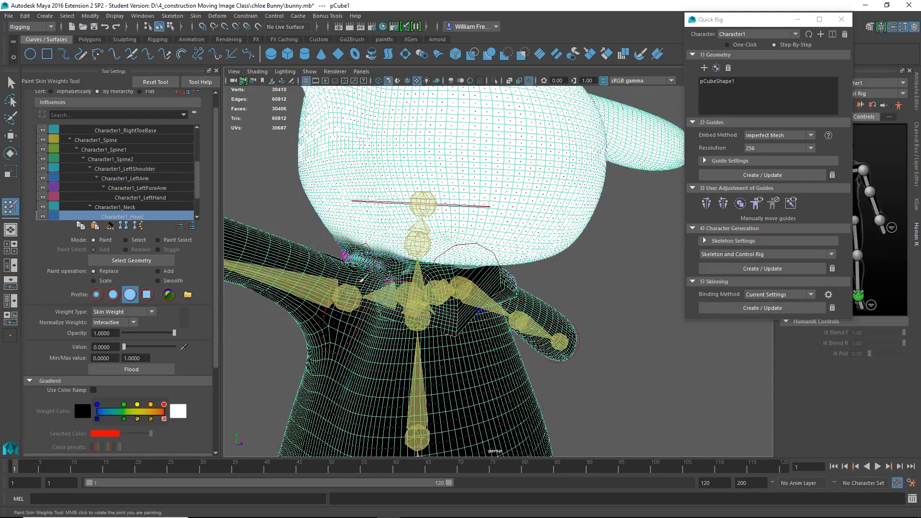
left_click_drag(341, 315, 532, 331, "alt")
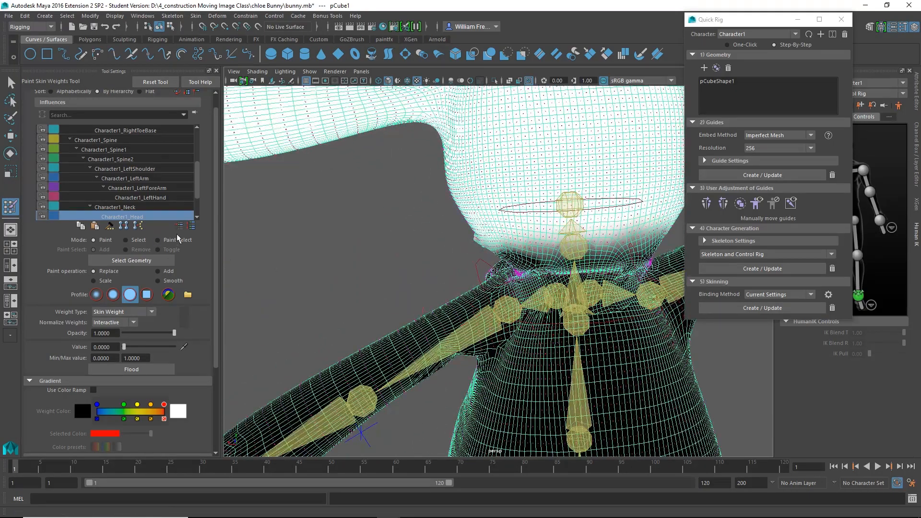
- Replace the Character1_Neck weight with 0 across the upper chest and shoulder line
left_click(126, 207)
left_click_drag(350, 237, 623, 313, "alt")
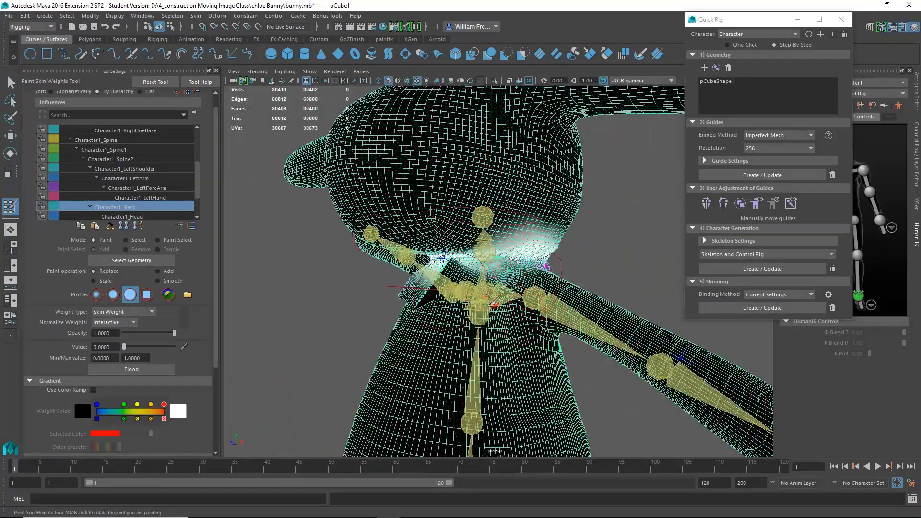
left_click_drag(493, 304, 419, 282)
left_click_drag(394, 323, 411, 314, "alt")
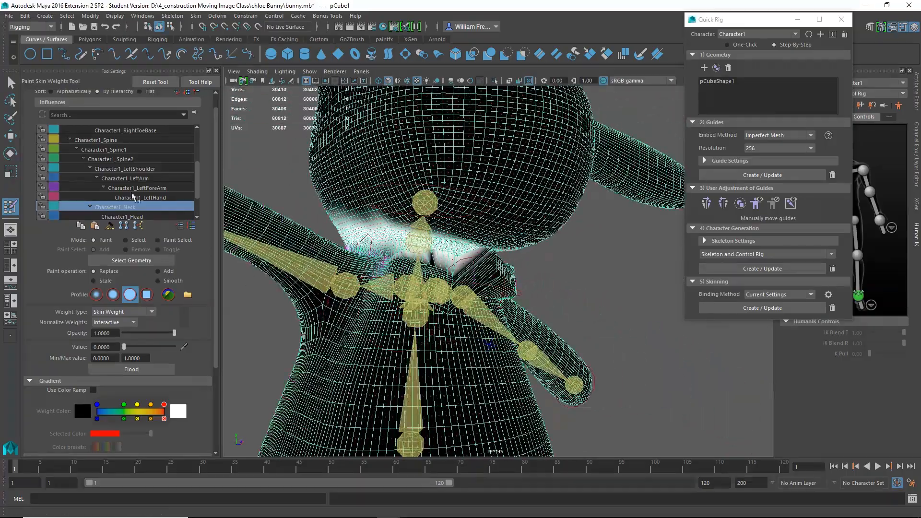
- Examine the Character1_RightToeBase and Character1_LeftToeBase influences for stray weights around the neck and shoulders
scroll(130, 144, "up", 1)
left_click(146, 157)
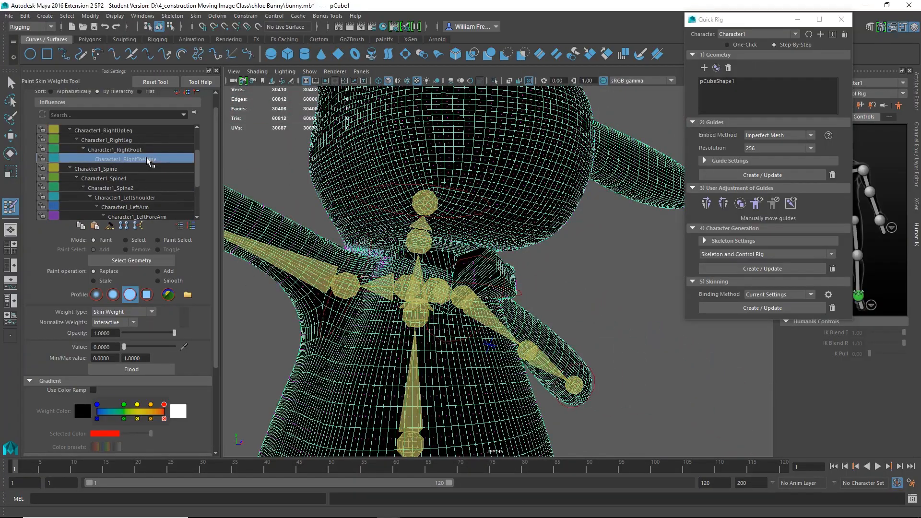
left_click_drag(446, 281, 480, 276, "alt")
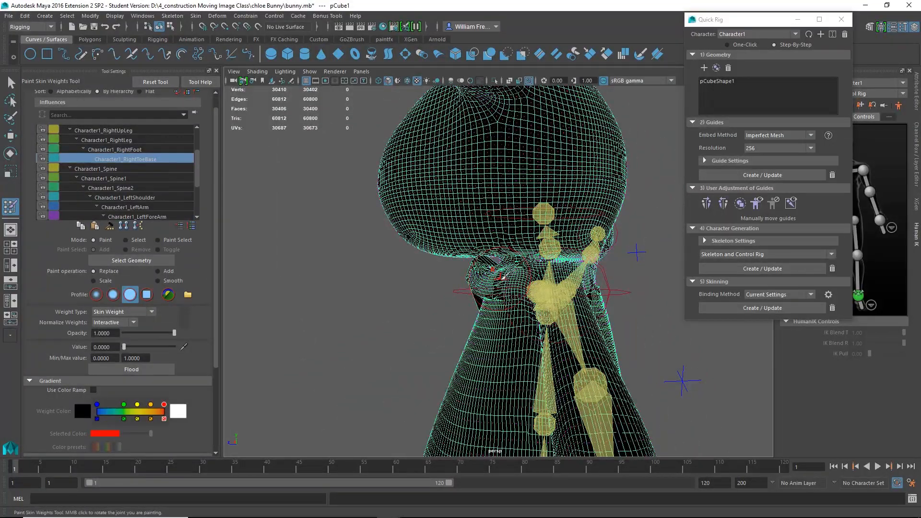
scroll(139, 144, "up", 1)
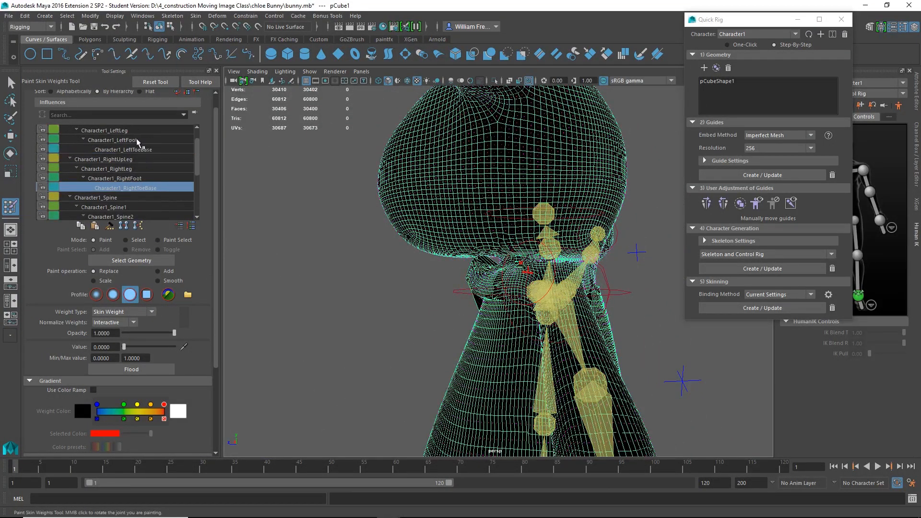
left_click(139, 149)
left_click_drag(327, 259, 419, 266, "alt")
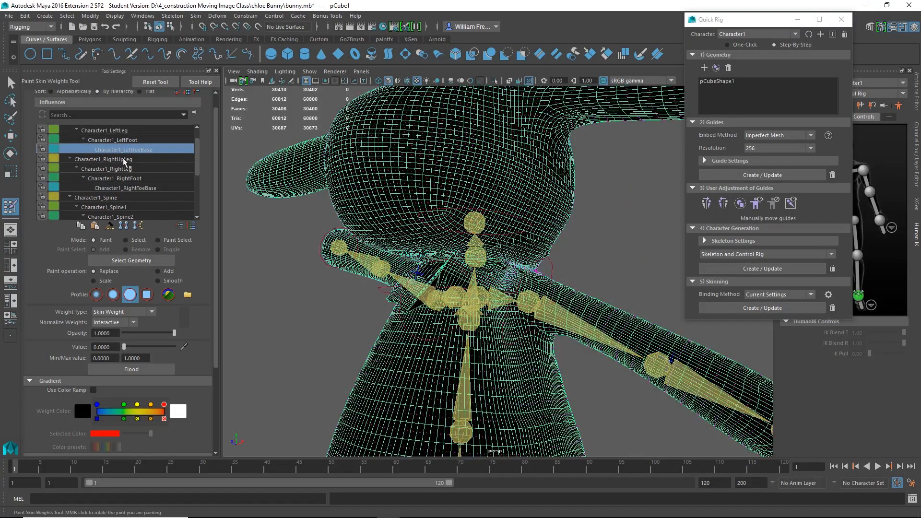
scroll(139, 181, "down", 1)
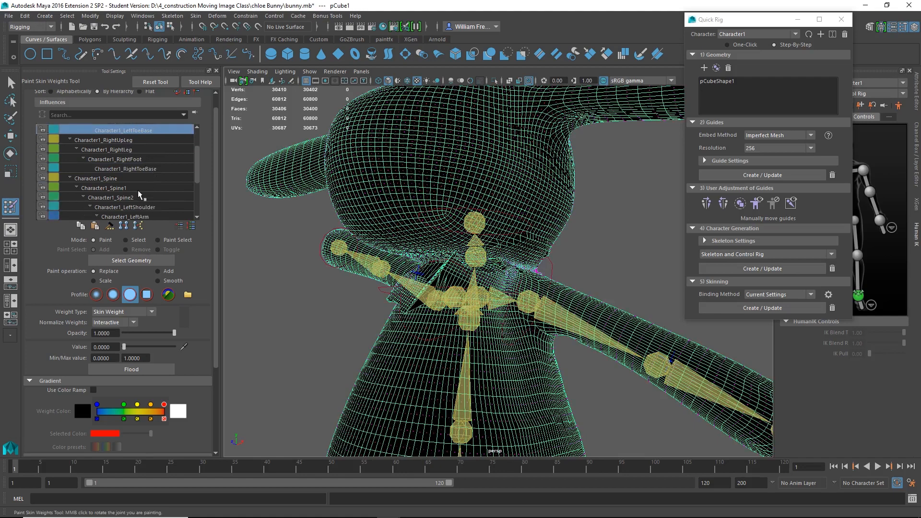
- Smooth the Character1_Spine1 weights over the dark patches along the side and back of the torso
left_click(127, 189)
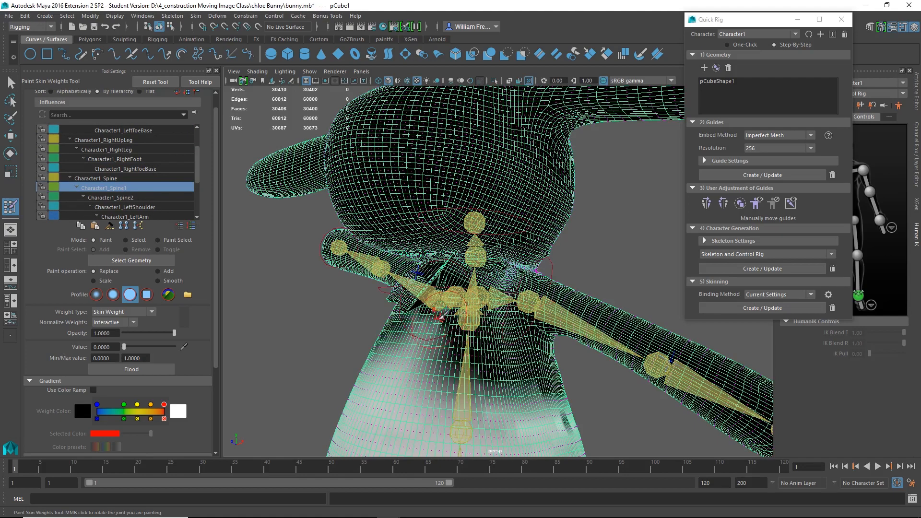
left_click_drag(607, 424, 497, 356, "alt")
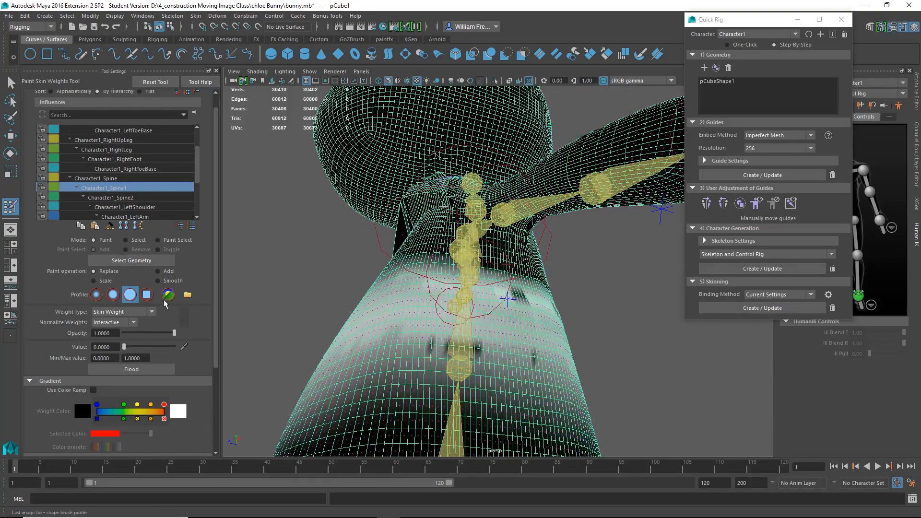
left_click(159, 281)
mouse_move(479, 363)
left_mouse_down()
mouse_move(440, 349)
mouse_move(516, 313)
mouse_move(464, 294)
mouse_move(508, 296)
mouse_move(489, 294)
left_mouse_up()
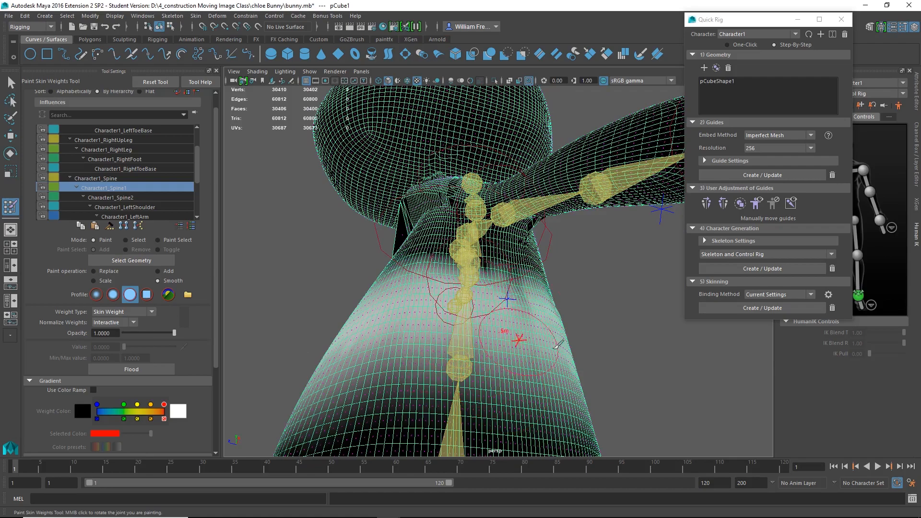
left_click_drag(520, 339, 423, 369, "alt")
left_click_drag(519, 271, 607, 298)
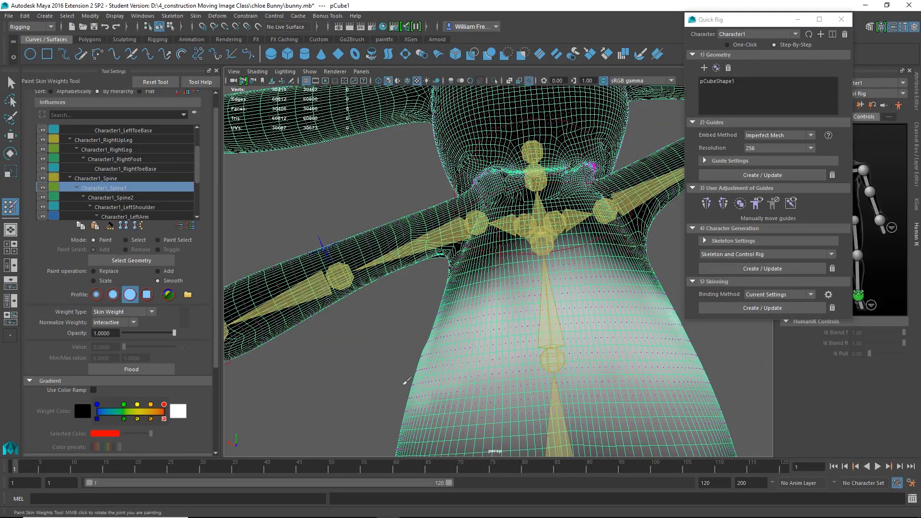
mouse_move(503, 381)
left_mouse_down("alt")
mouse_move(556, 387)
mouse_move(551, 365)
mouse_move(336, 365)
left_mouse_up("alt")
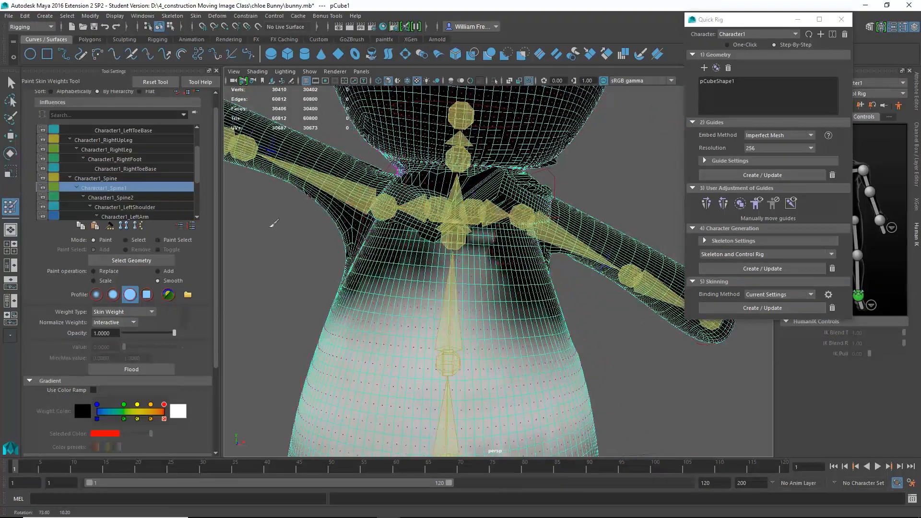
- Paint Character1_Spine2 weight over the chest, neck base and upper back, replacing at value 1 with opacity 0.5243
left_click(122, 196)
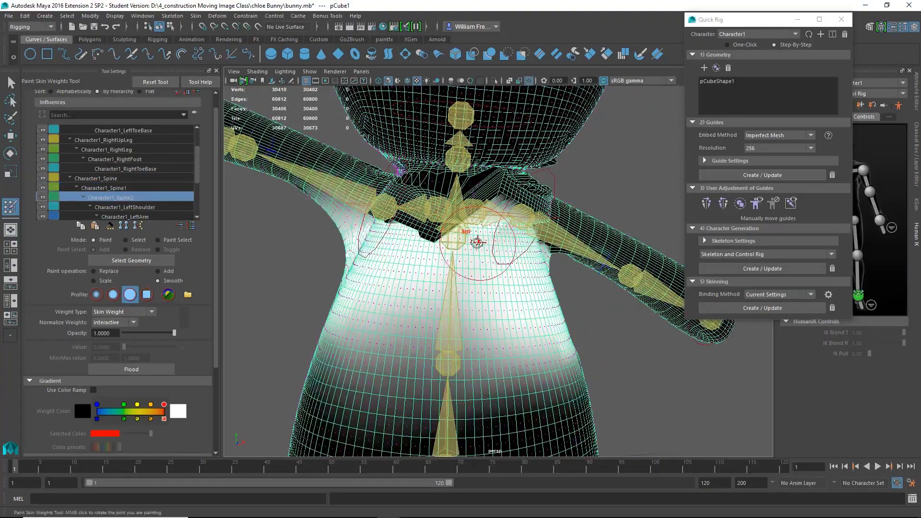
mouse_move(422, 247)
left_mouse_down("alt")
mouse_move(468, 230)
mouse_move(532, 247)
left_mouse_up("alt")
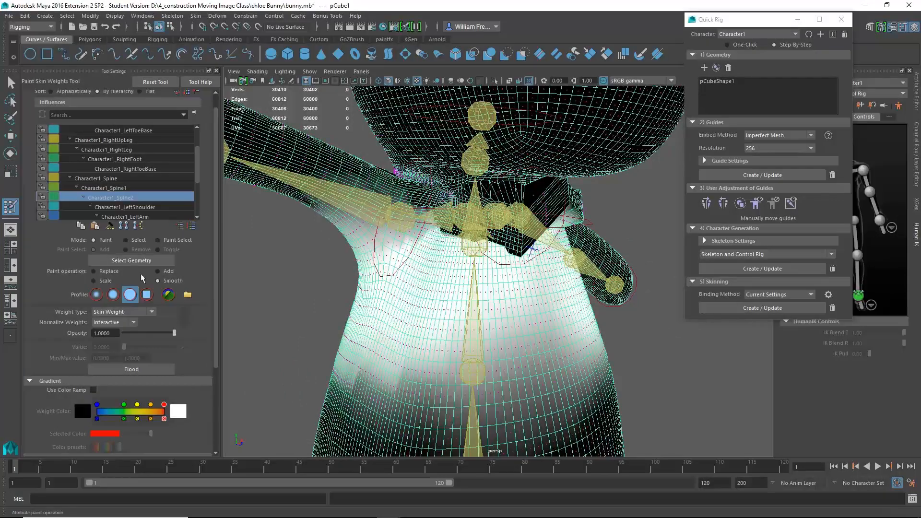
left_click(99, 272)
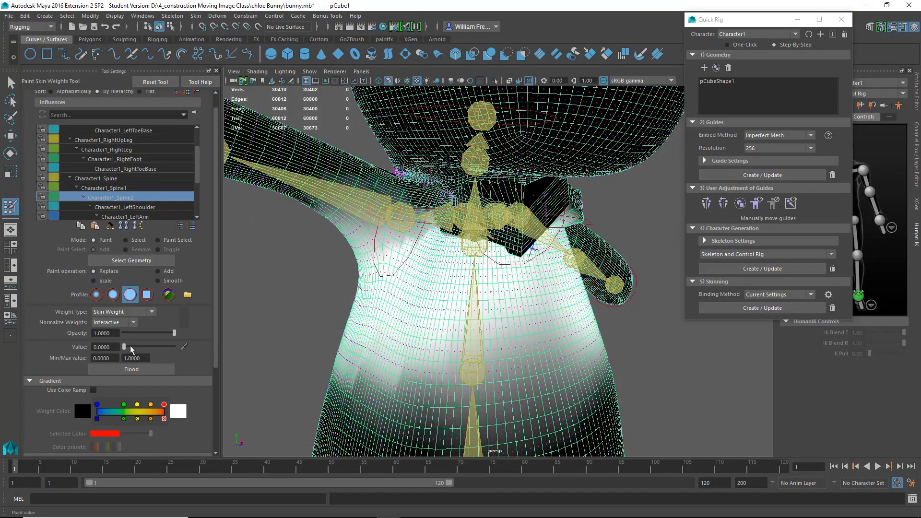
left_click_drag(130, 346, 210, 347)
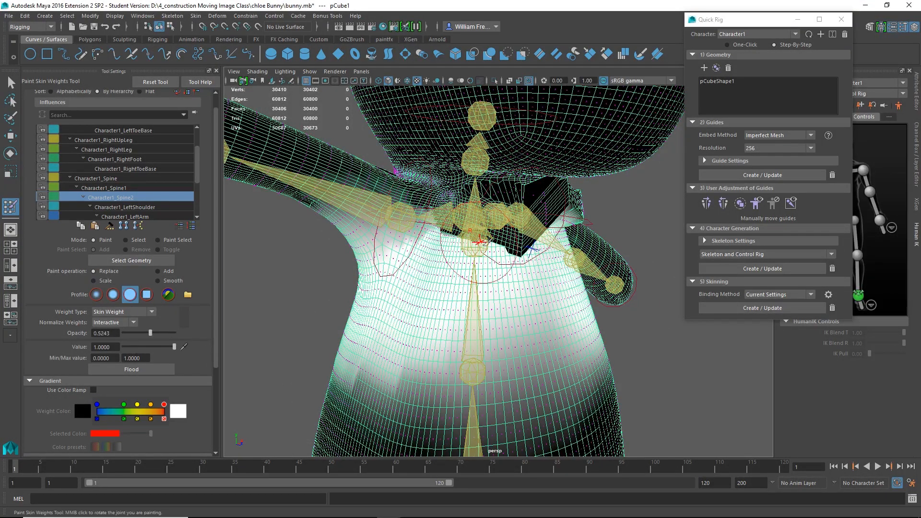
mouse_move(460, 230)
left_mouse_down()
mouse_move(542, 211)
mouse_move(480, 240)
mouse_move(477, 226)
mouse_move(443, 246)
mouse_move(457, 213)
left_mouse_up()
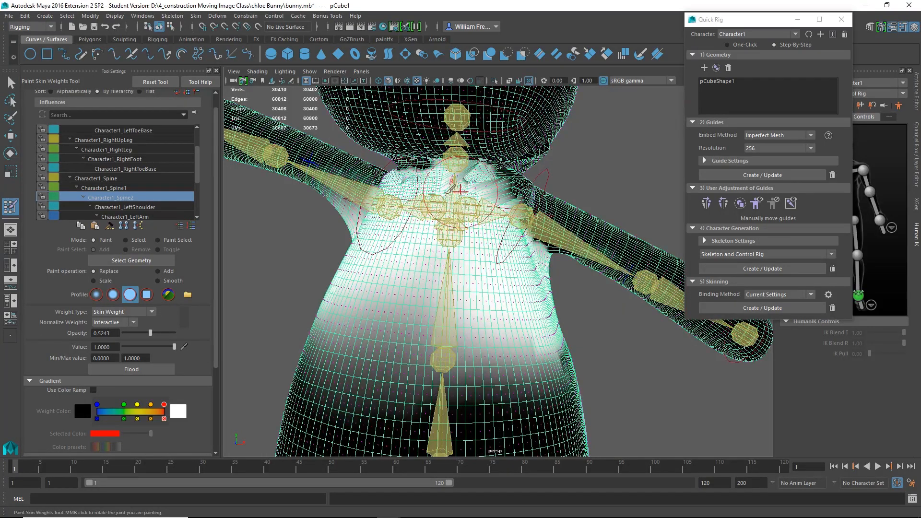
mouse_move(451, 194)
left_mouse_down("alt")
mouse_move(439, 199)
mouse_move(446, 194)
left_mouse_up("alt")
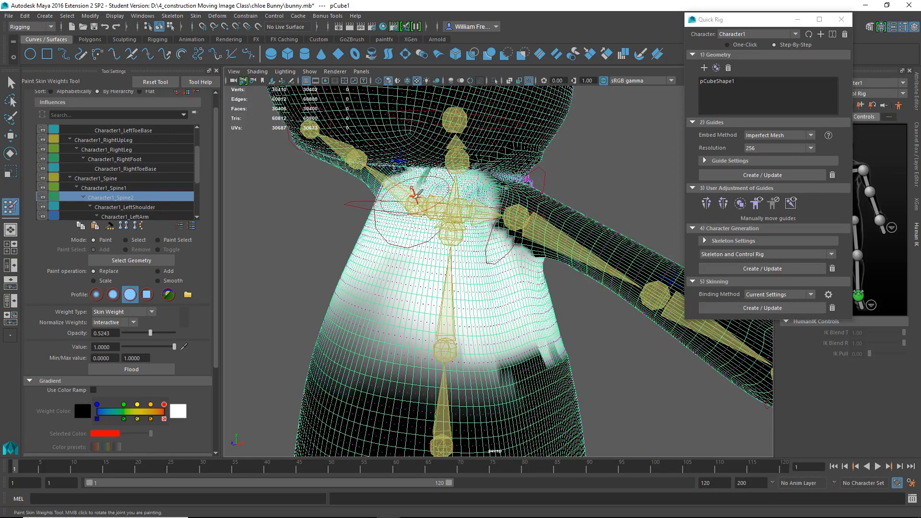
mouse_move(418, 197)
left_mouse_down("alt")
mouse_move(418, 224)
mouse_move(464, 235)
mouse_move(452, 251)
left_mouse_up("alt")
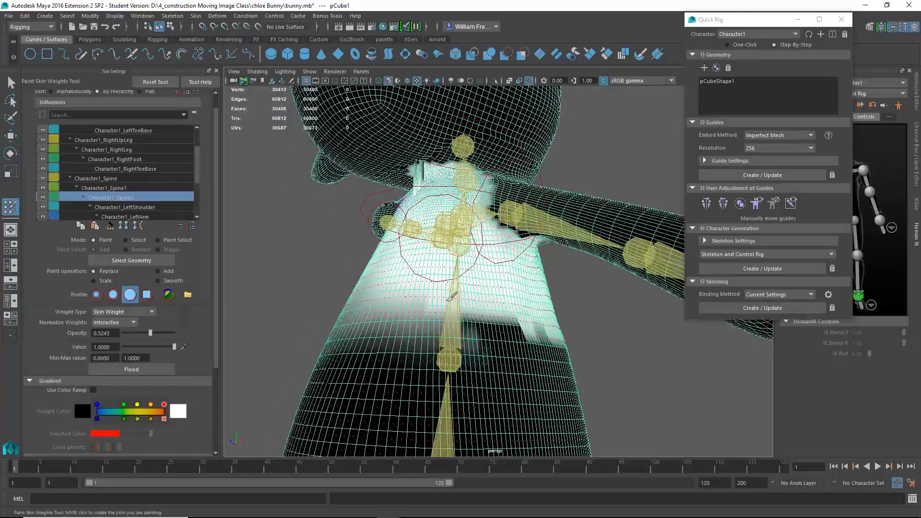
mouse_move(447, 303)
left_mouse_down()
mouse_move(495, 296)
mouse_move(425, 304)
mouse_move(460, 275)
left_mouse_up()
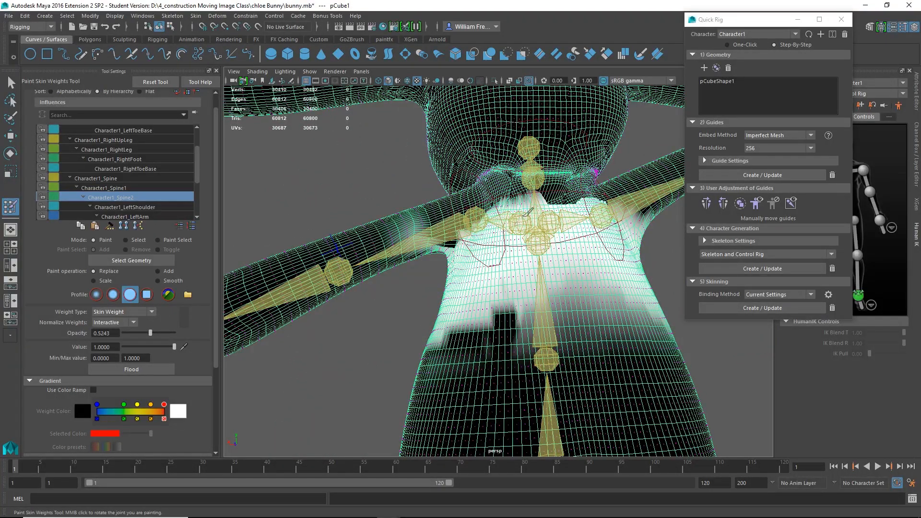
mouse_move(527, 211)
left_mouse_down("alt")
mouse_move(531, 246)
mouse_move(583, 201)
mouse_move(517, 203)
mouse_move(519, 217)
mouse_move(496, 202)
mouse_move(597, 190)
mouse_move(548, 218)
mouse_move(518, 222)
mouse_move(536, 215)
mouse_move(521, 212)
left_mouse_up("alt")
mouse_move(520, 211)
left_mouse_down()
mouse_move(564, 217)
mouse_move(594, 207)
left_mouse_up()
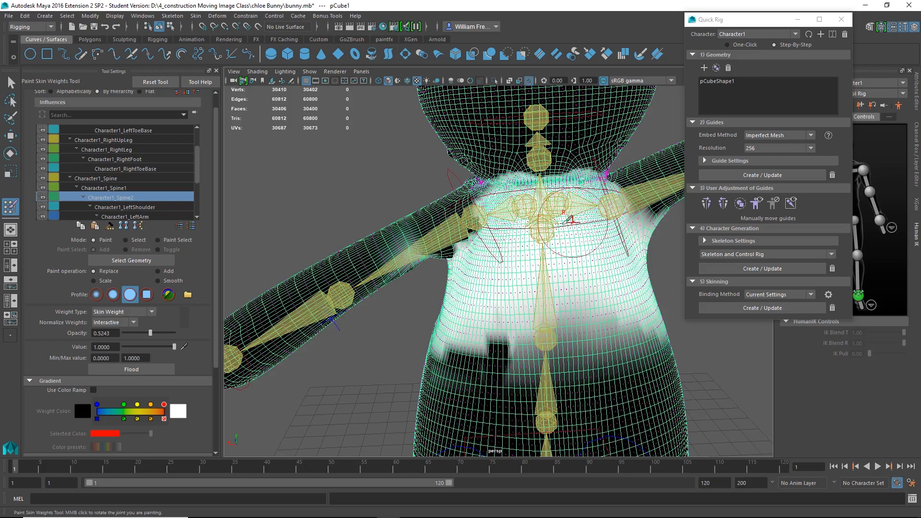
- Smooth the Character1_Spine2 weights around the armpit and along their lower edge on the back and front of the torso
left_click(173, 281)
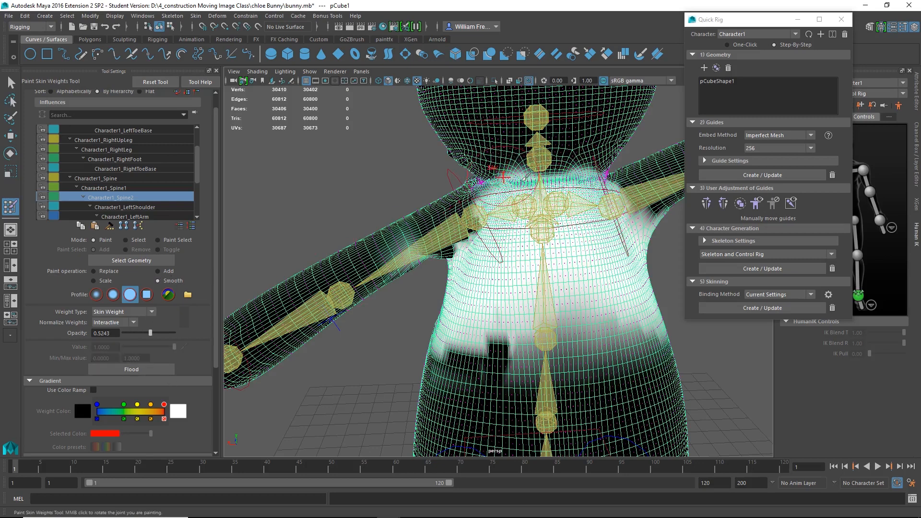
mouse_move(454, 259)
left_mouse_down()
mouse_move(473, 268)
mouse_move(459, 283)
left_mouse_up()
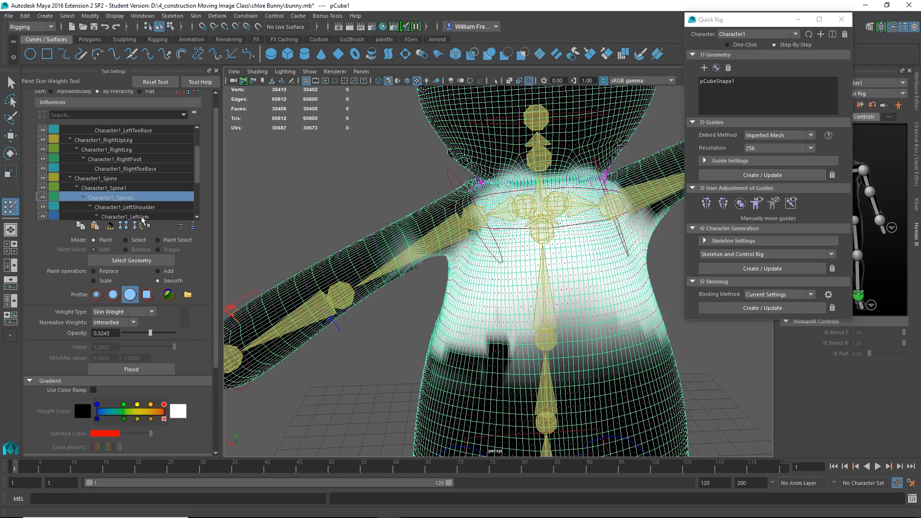
mouse_move(509, 276)
left_mouse_down()
mouse_move(494, 343)
mouse_move(470, 359)
mouse_move(486, 348)
left_mouse_up()
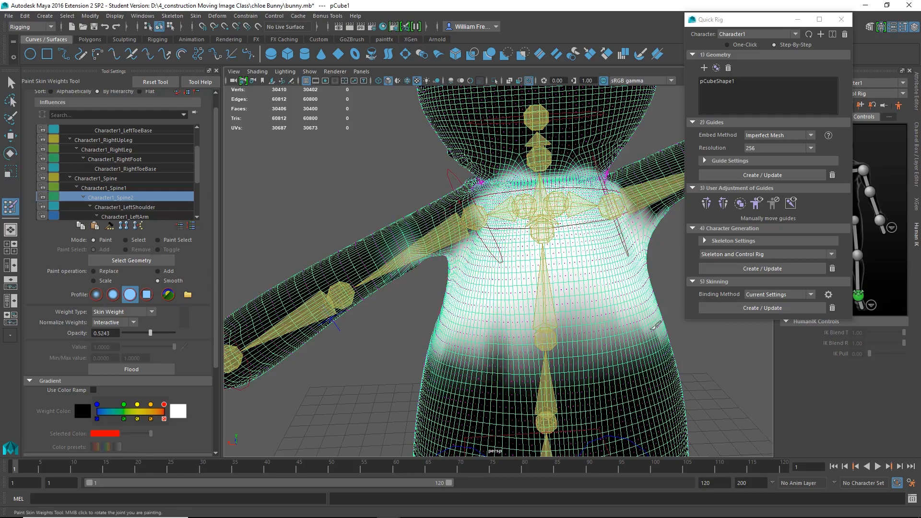
mouse_move(612, 339)
left_mouse_down("alt")
mouse_move(522, 341)
mouse_move(590, 300)
mouse_move(616, 304)
left_mouse_up("alt")
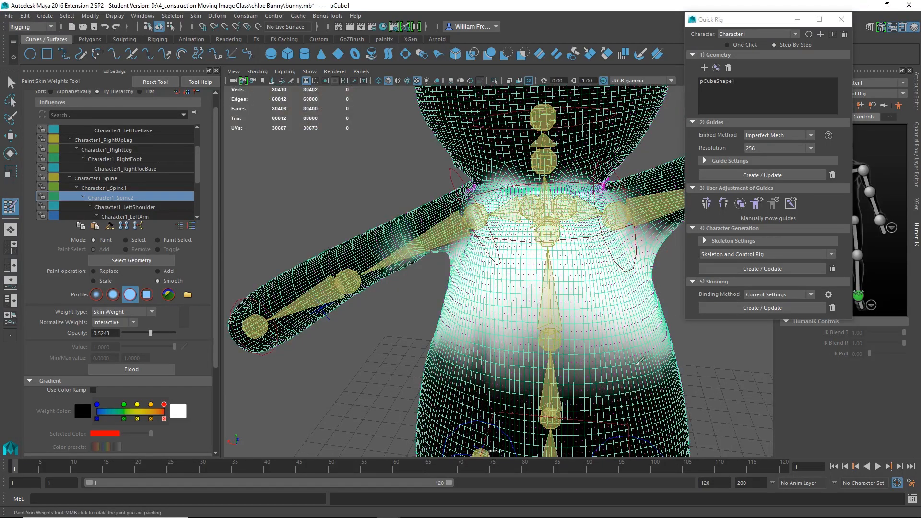
mouse_move(637, 361)
left_mouse_down("alt")
mouse_move(364, 329)
mouse_move(506, 335)
mouse_move(510, 367)
left_mouse_up("alt")
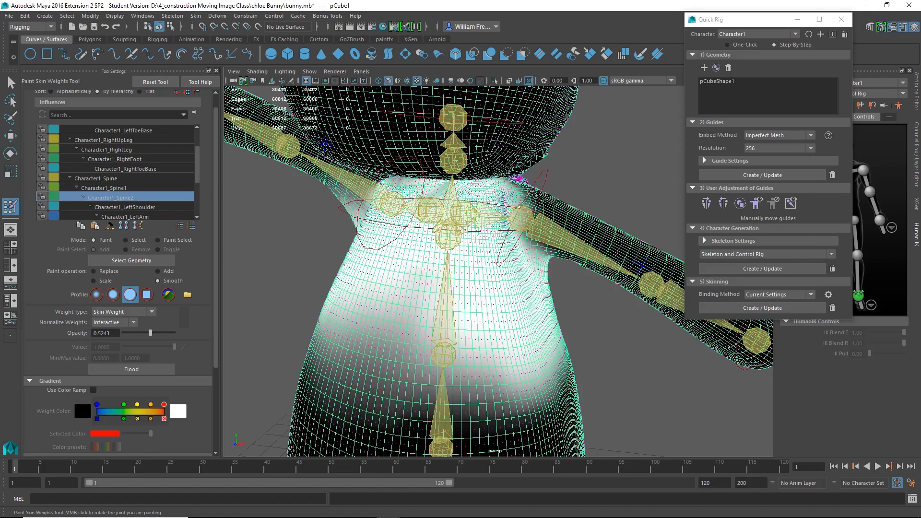
mouse_move(395, 260)
left_mouse_down("alt")
mouse_move(441, 254)
mouse_move(489, 296)
mouse_move(511, 254)
mouse_move(498, 261)
mouse_move(413, 250)
left_mouse_up("alt")
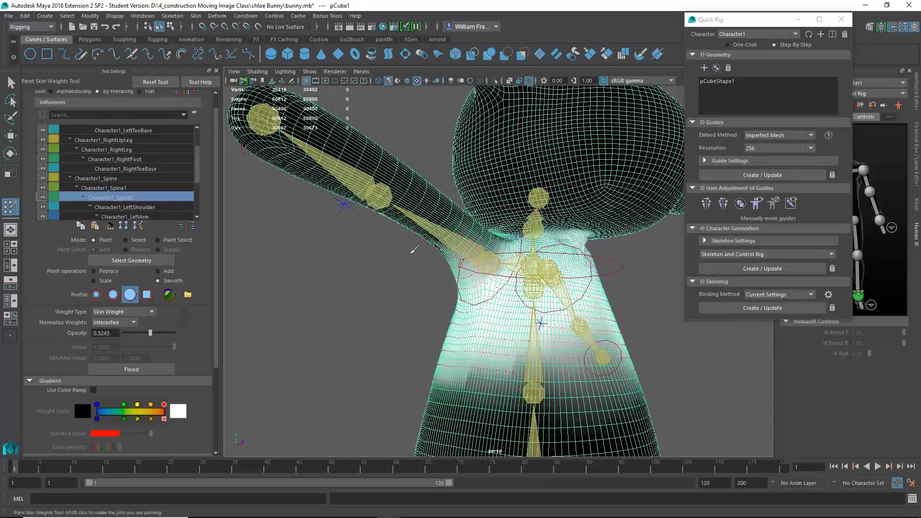
- Examine the Character1_LeftShoulder and Character1_LeftArm influences around the shoulder, upper arm and neck
left_click(134, 207)
left_click(138, 217)
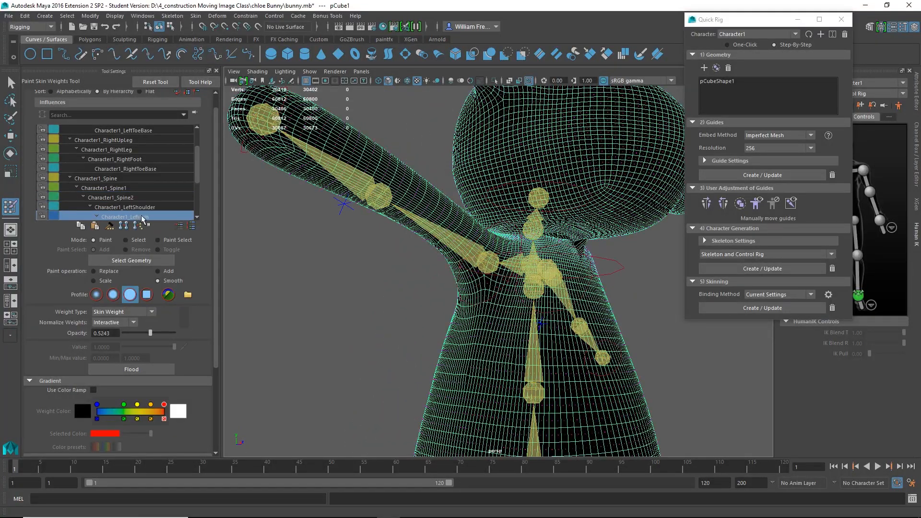
left_click_drag(268, 259, 383, 272, "alt")
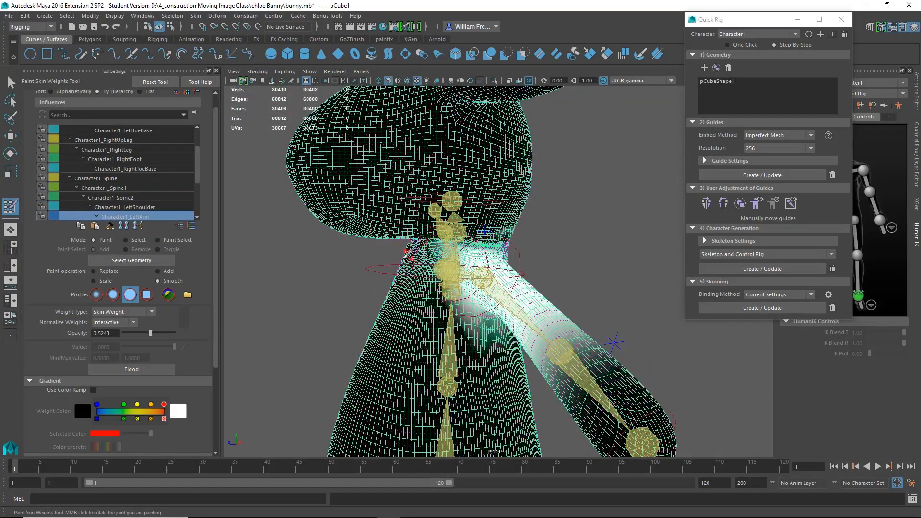
left_click_drag(325, 273, 284, 253, "alt")
left_click(146, 208)
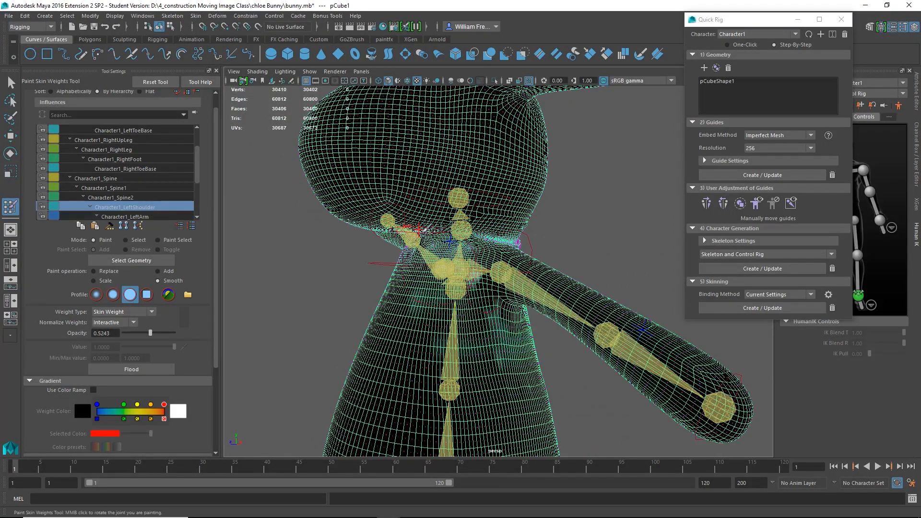
mouse_move(523, 236)
left_mouse_down("alt")
mouse_move(470, 236)
mouse_move(536, 255)
left_mouse_up("alt")
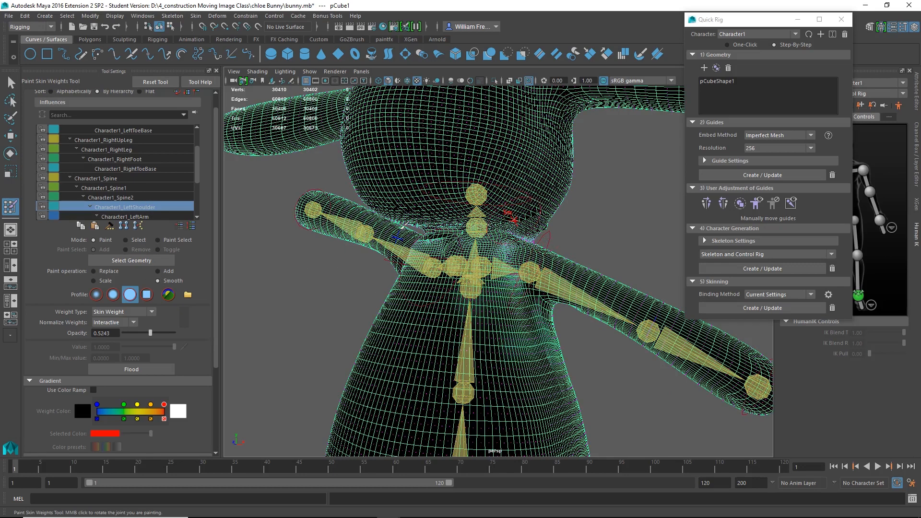
scroll(154, 182, "down", 2)
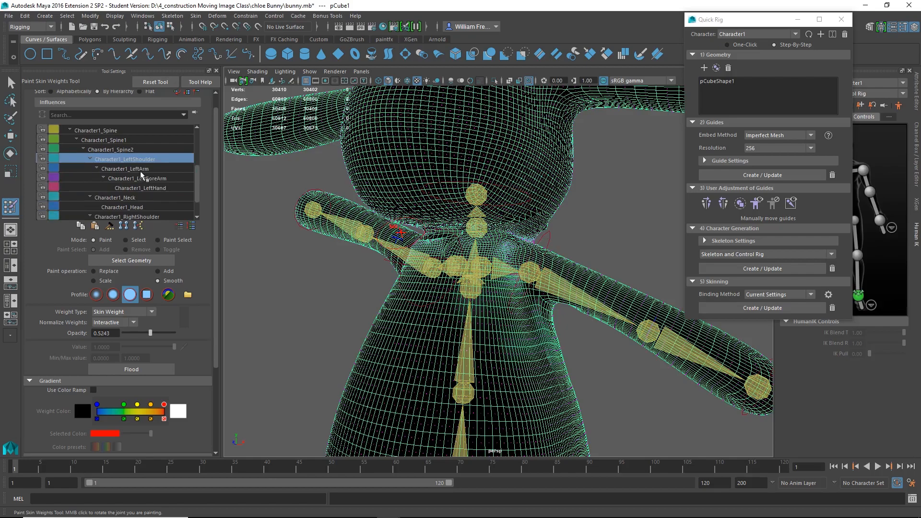
- Paint Character1_LeftArm weight over the upper arm and shoulder, replacing at value 1 with opacity 1
left_click(140, 171)
left_click_drag(527, 287, 341, 317, "alt")
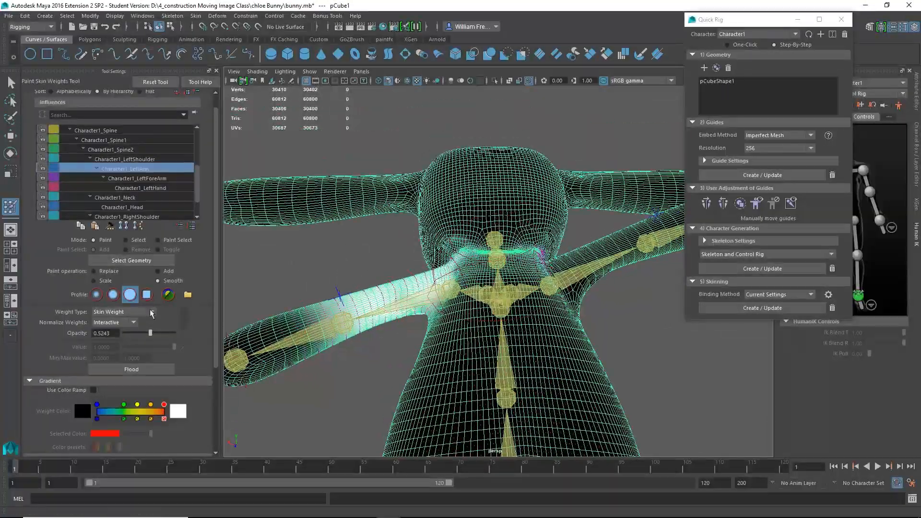
left_click(103, 272)
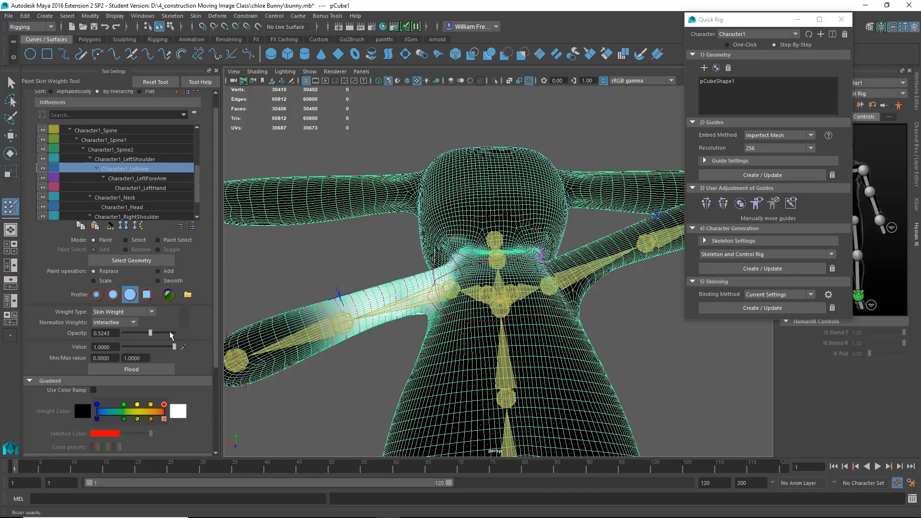
left_click_drag(152, 333, 176, 332)
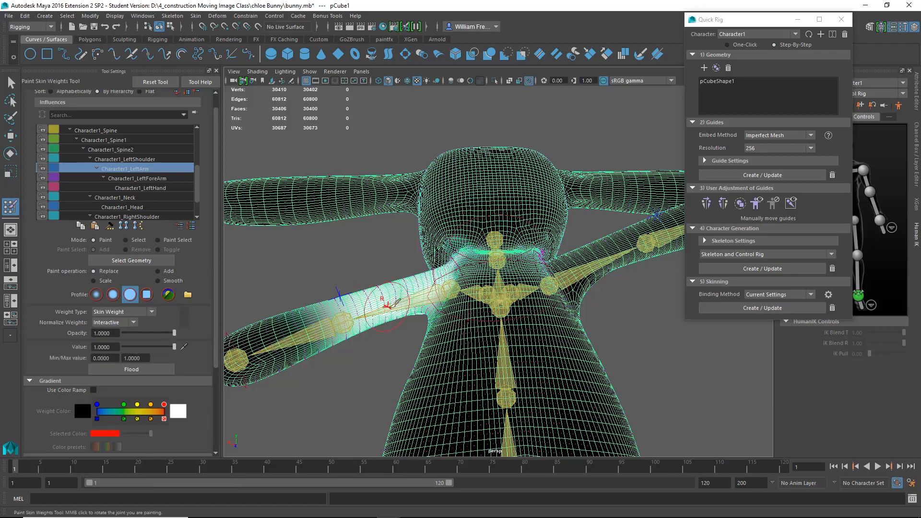
mouse_move(402, 302)
left_mouse_down()
mouse_move(383, 288)
mouse_move(553, 318)
mouse_move(636, 303)
left_mouse_up()
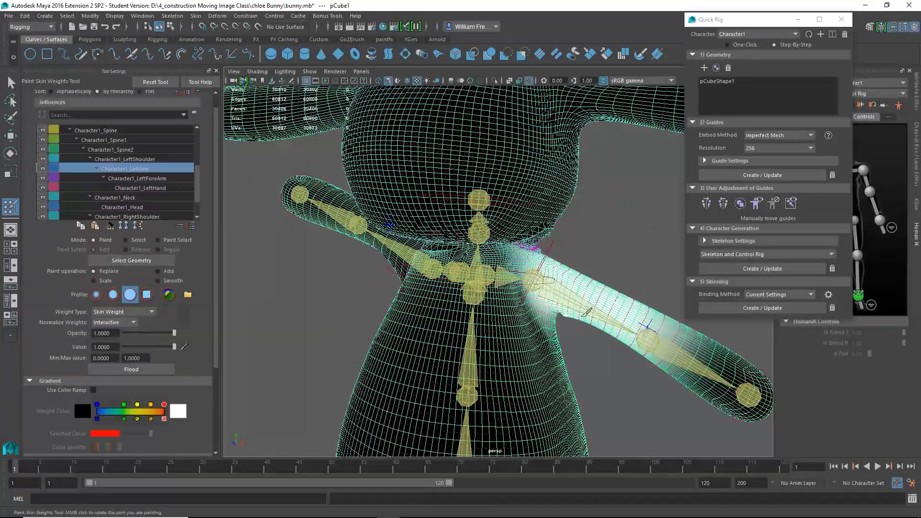
mouse_move(581, 307)
left_mouse_down()
mouse_move(538, 297)
mouse_move(552, 306)
mouse_move(544, 310)
mouse_move(545, 273)
left_mouse_up()
left_click(157, 281)
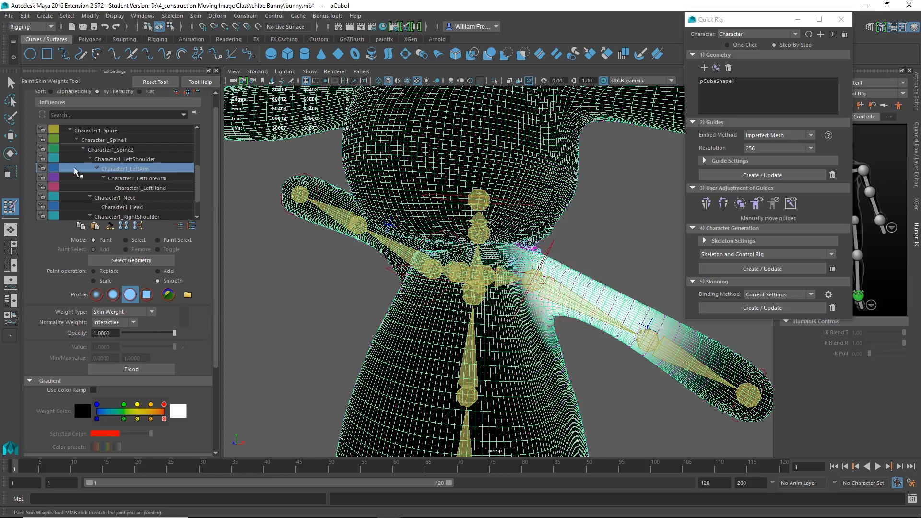
- Examine the Character1_LeftForeArm, Character1_LeftHand and Character1_Head influences on the lower arm and head
left_click(158, 178)
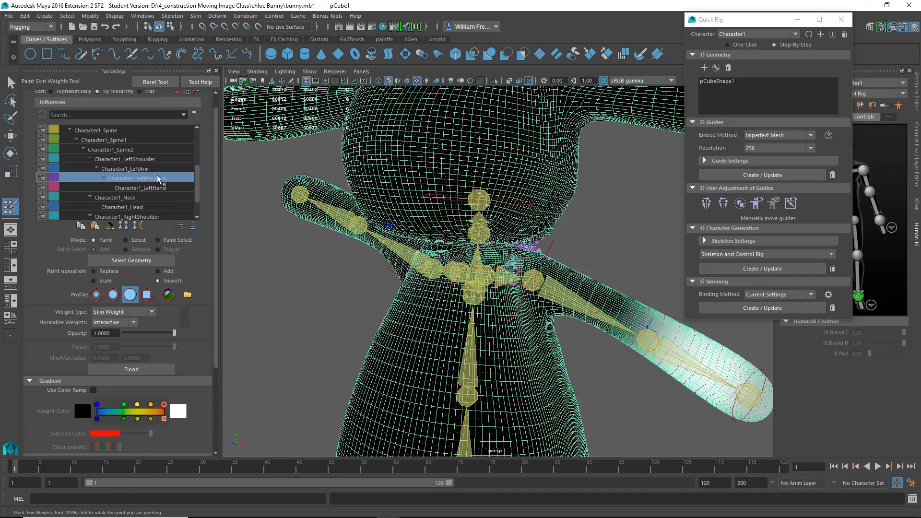
left_click(153, 189)
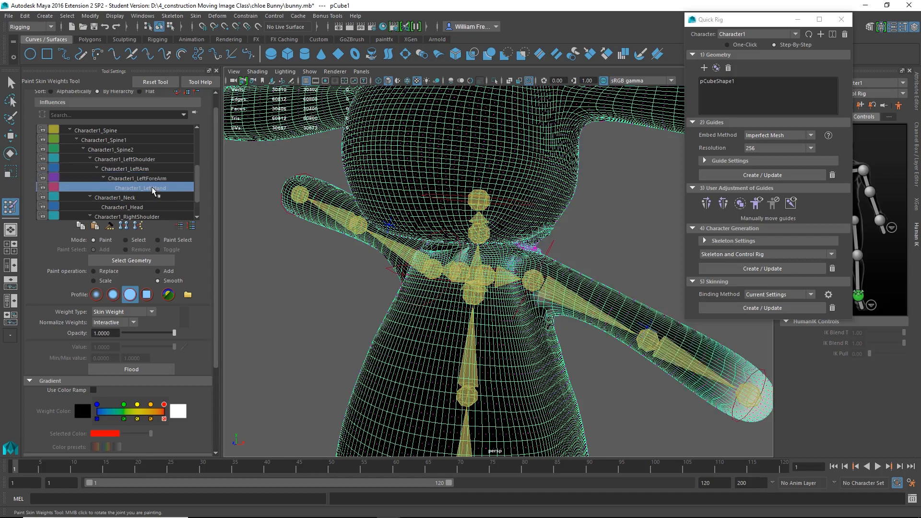
left_click(126, 207)
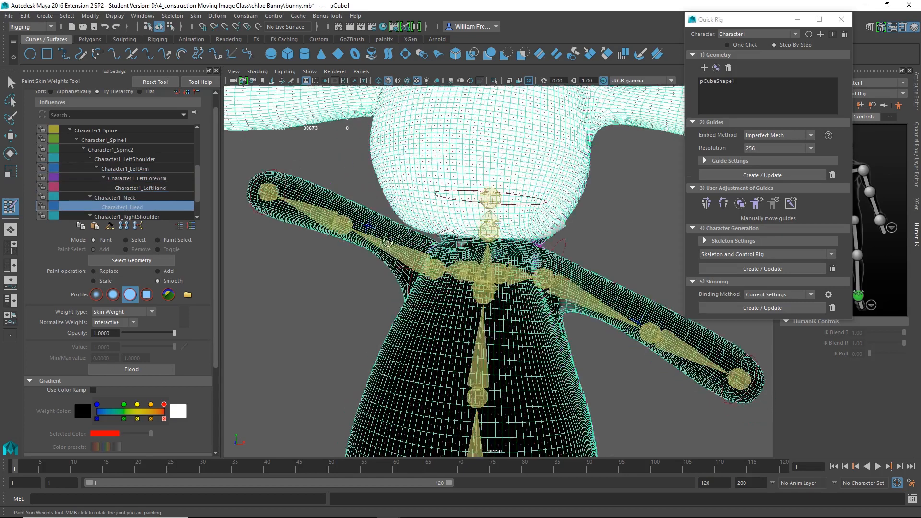
left_click_drag(547, 229, 514, 214, "alt")
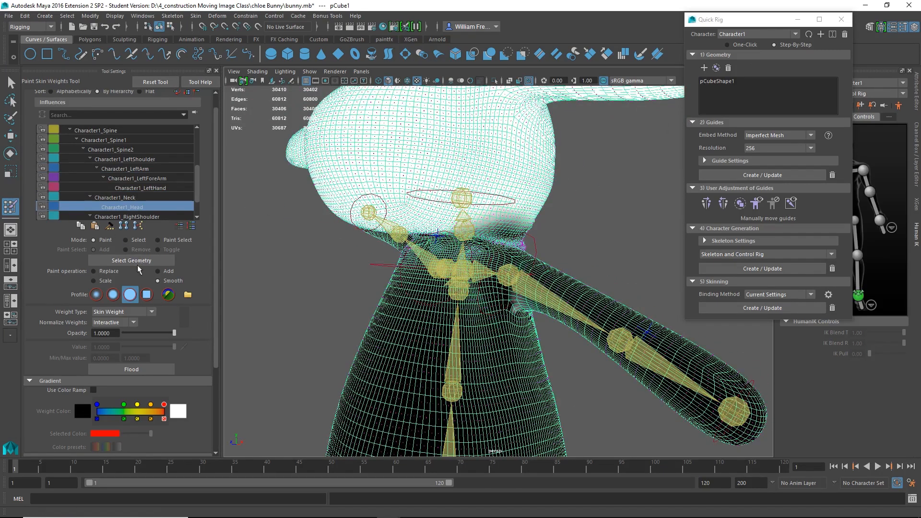
- Paint Character1_Neck weight across the neck just below the head, replacing at value 1 with opacity 1
left_click(104, 272)
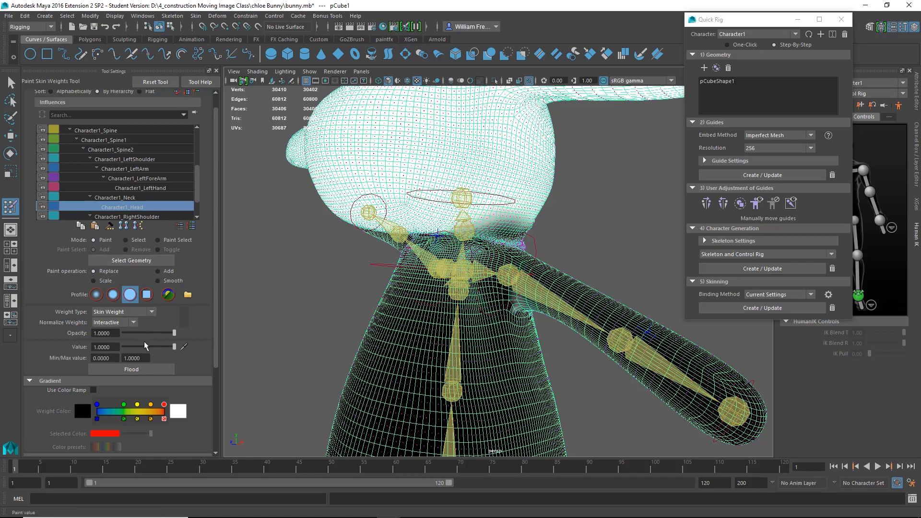
left_click_drag(506, 214, 422, 206, "alt")
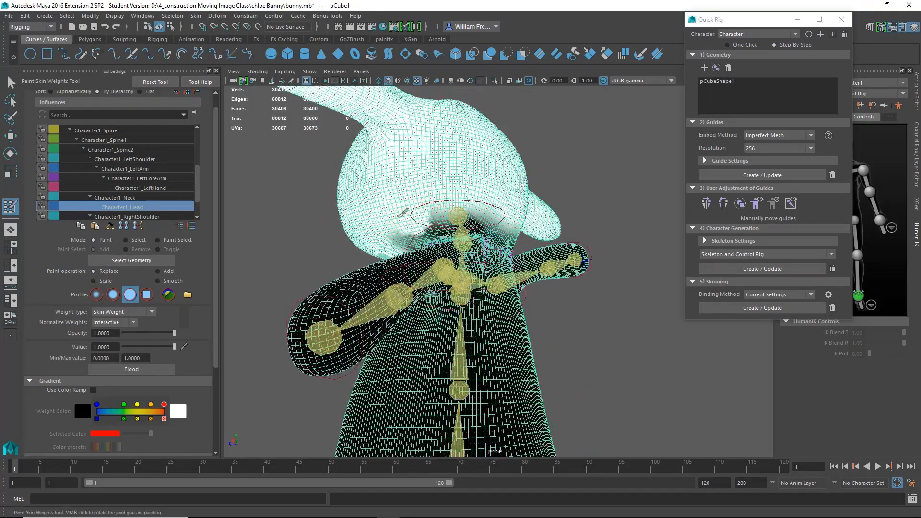
mouse_move(497, 202)
left_mouse_down("alt")
mouse_move(503, 197)
mouse_move(475, 204)
left_mouse_up("alt")
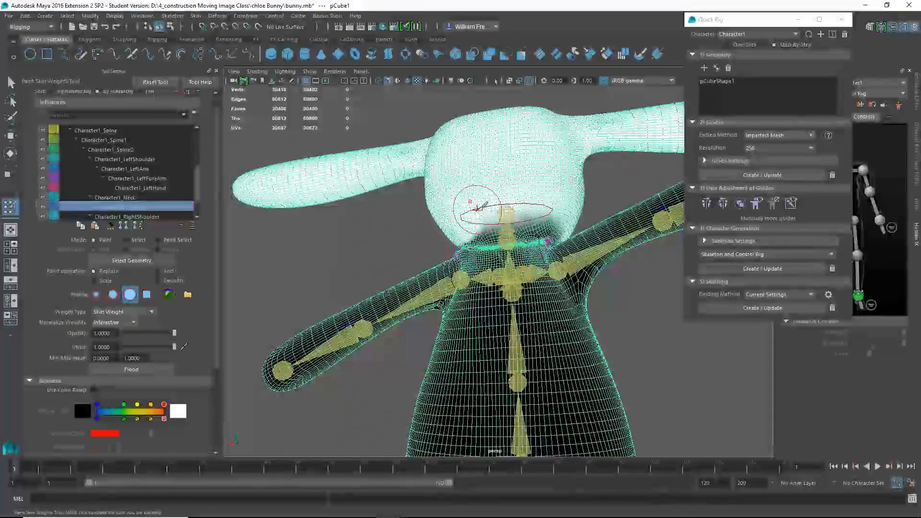
left_click_drag(571, 206, 492, 207, "alt")
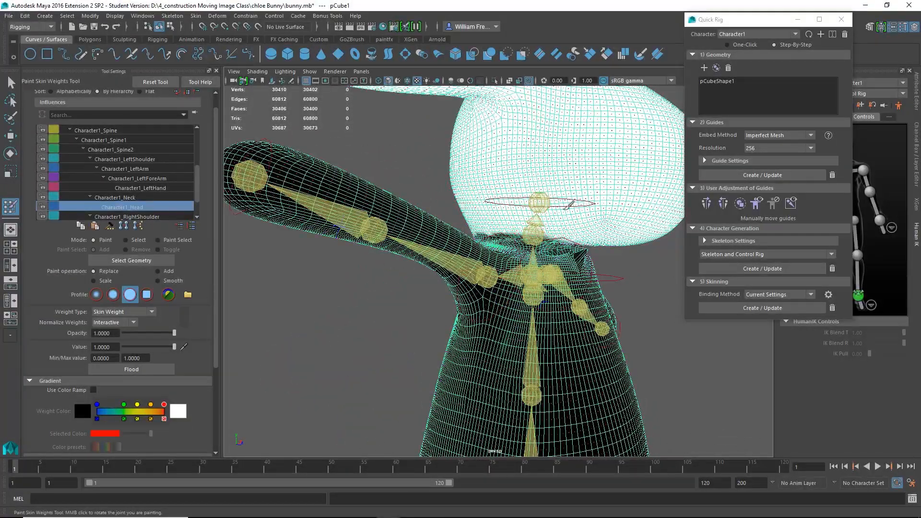
left_click_drag(568, 205, 542, 170, "alt")
left_click(126, 197)
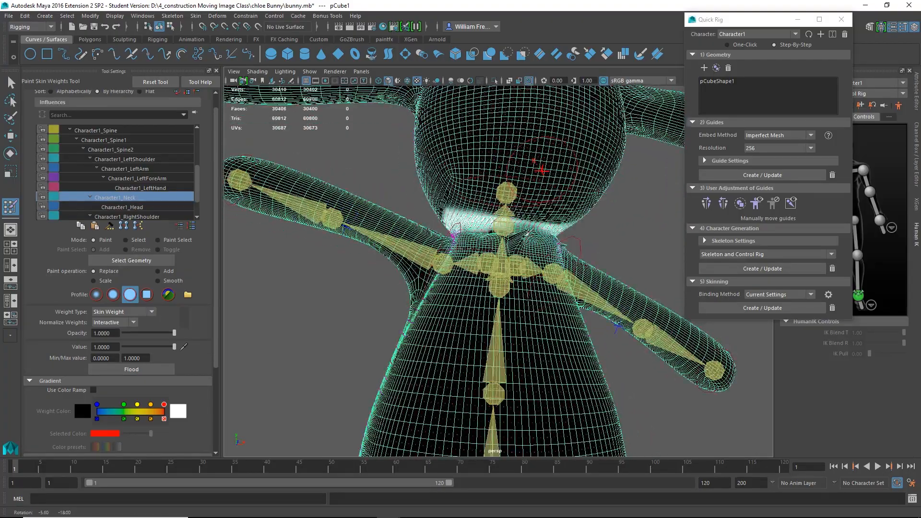
right_click_drag(460, 218, 559, 227, "alt")
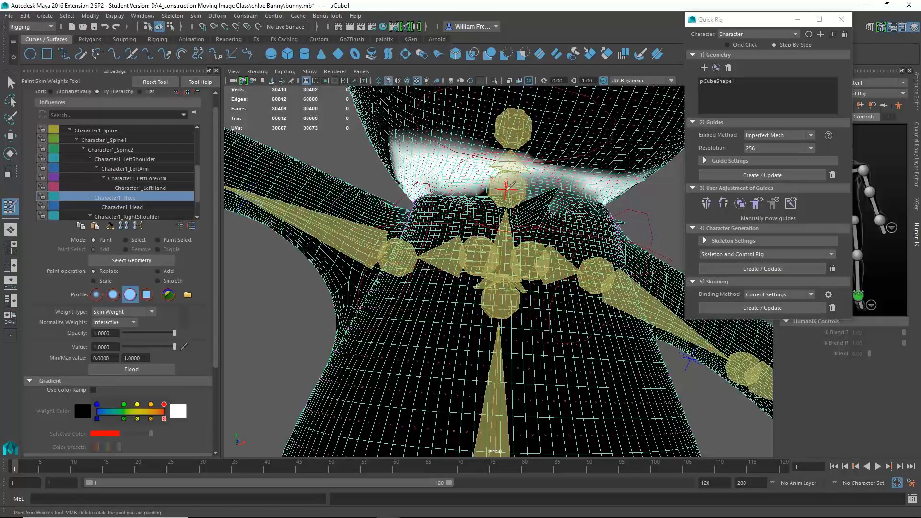
left_click(505, 187)
left_click_drag(483, 186, 568, 188)
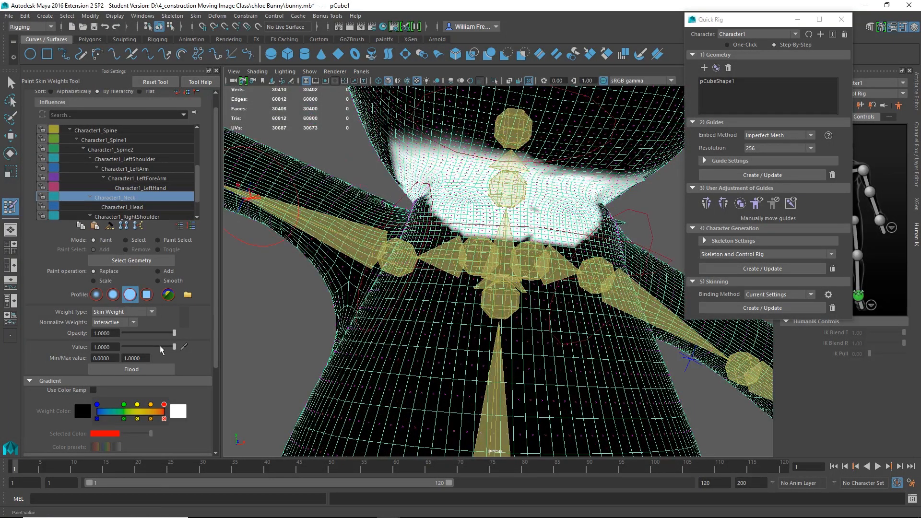
- Smooth the Character1_Neck weights along the upper and lower edges of the band around the neck
left_click(158, 280)
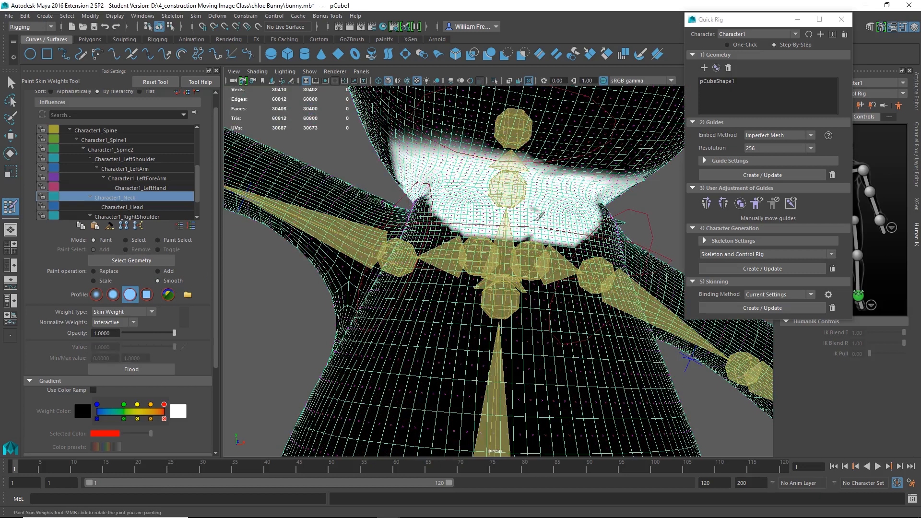
mouse_move(516, 186)
left_mouse_down()
mouse_move(524, 223)
mouse_move(576, 224)
mouse_move(425, 209)
mouse_move(428, 179)
left_mouse_up()
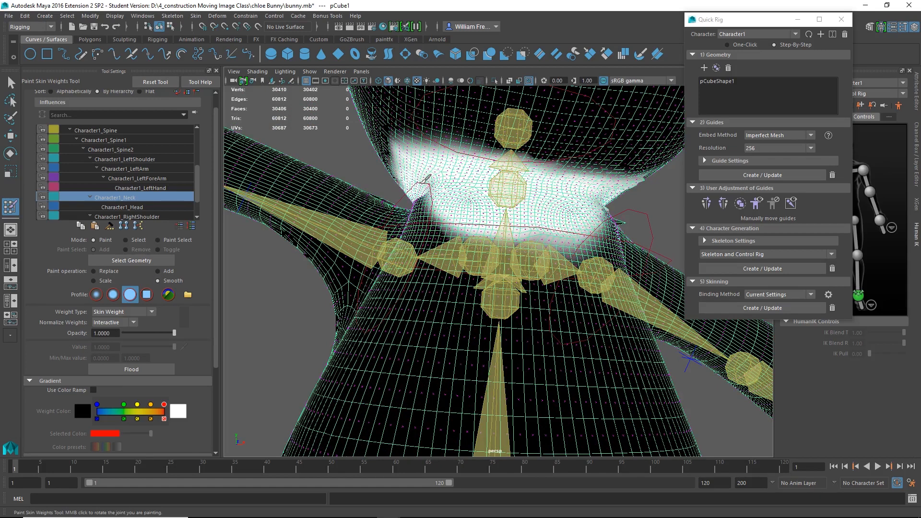
mouse_move(423, 144)
left_mouse_down()
mouse_move(423, 190)
mouse_move(367, 211)
mouse_move(355, 196)
mouse_move(346, 211)
mouse_move(395, 228)
mouse_move(429, 202)
mouse_move(473, 208)
mouse_move(513, 230)
left_mouse_up()
mouse_move(415, 231)
left_mouse_down("alt")
mouse_move(480, 204)
mouse_move(566, 201)
mouse_move(472, 206)
mouse_move(470, 185)
mouse_move(455, 238)
mouse_move(525, 235)
left_mouse_up("alt")
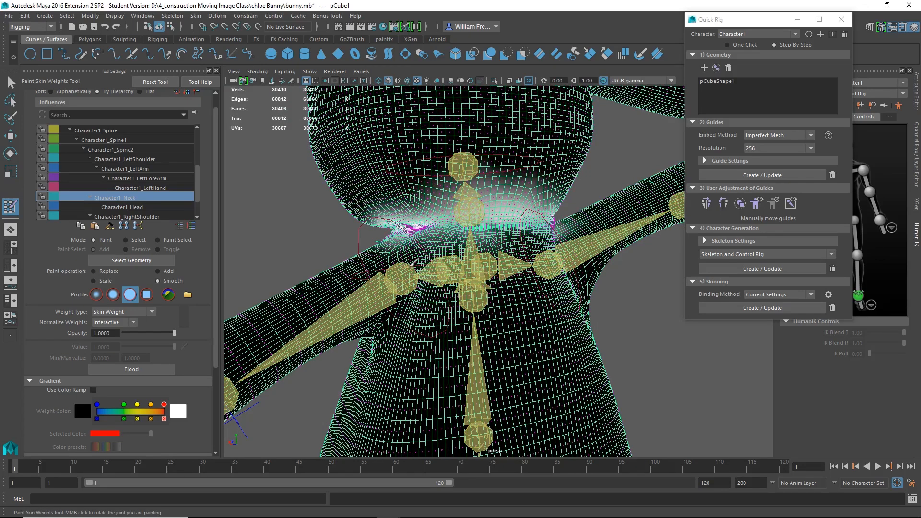
- Smooth the Character1_Head weights around the base of the head where it meets the neck
left_click(122, 207)
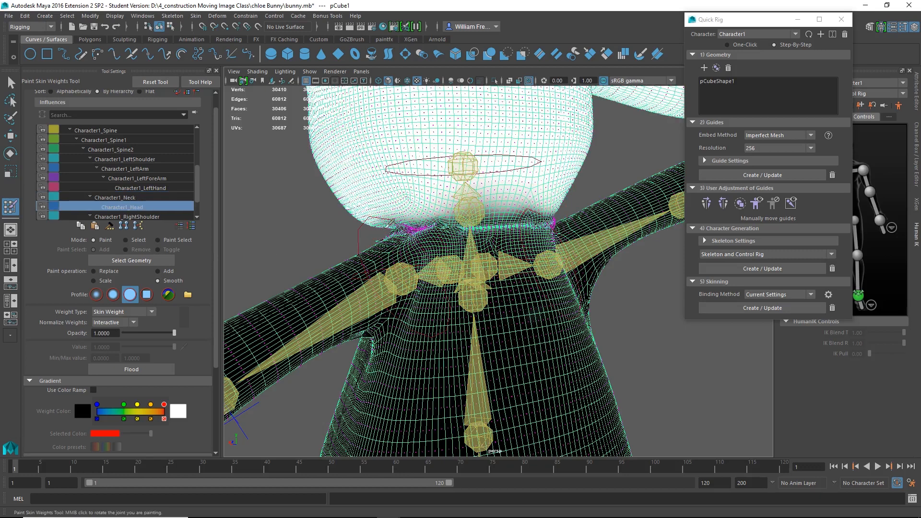
left_click_drag(482, 223, 408, 235, "alt")
right_click_drag(532, 196, 655, 262, "alt")
middle_click_drag(422, 168, 323, 215, "alt")
right_click_drag(322, 214, 358, 222, "alt")
left_click_drag(542, 251, 413, 196, "alt")
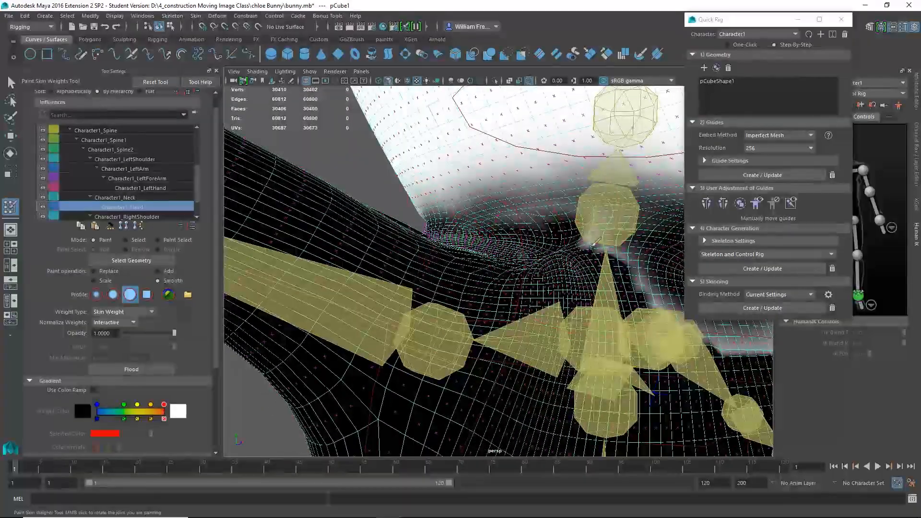
left_click_drag(505, 206, 570, 247, "alt")
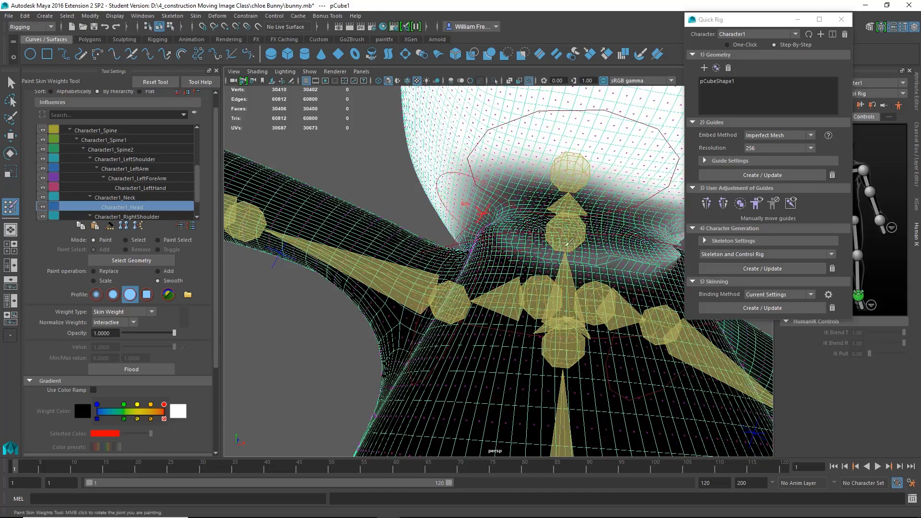
left_click_drag(581, 212, 531, 267, "alt")
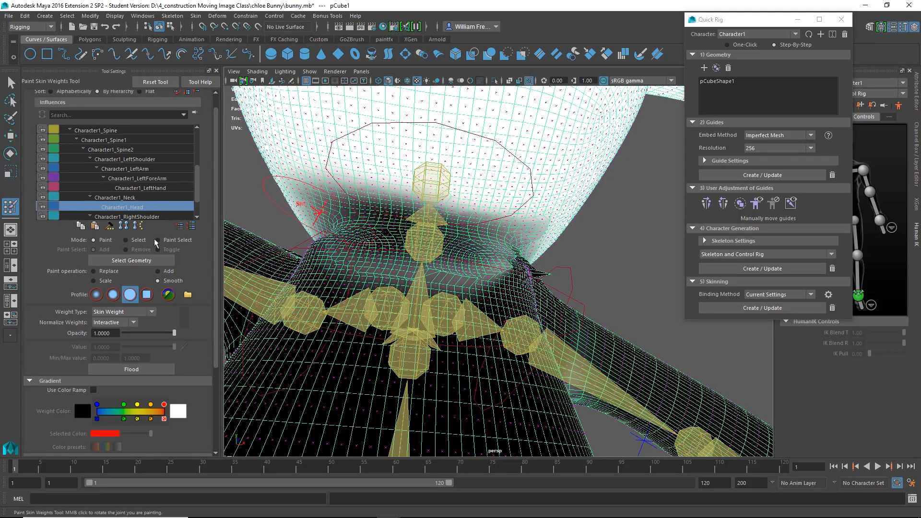
- Remove Character1_Head weight from the neck, replacing at value 0 with opacity 1, and check the Character1_Neck influence
left_click(95, 271)
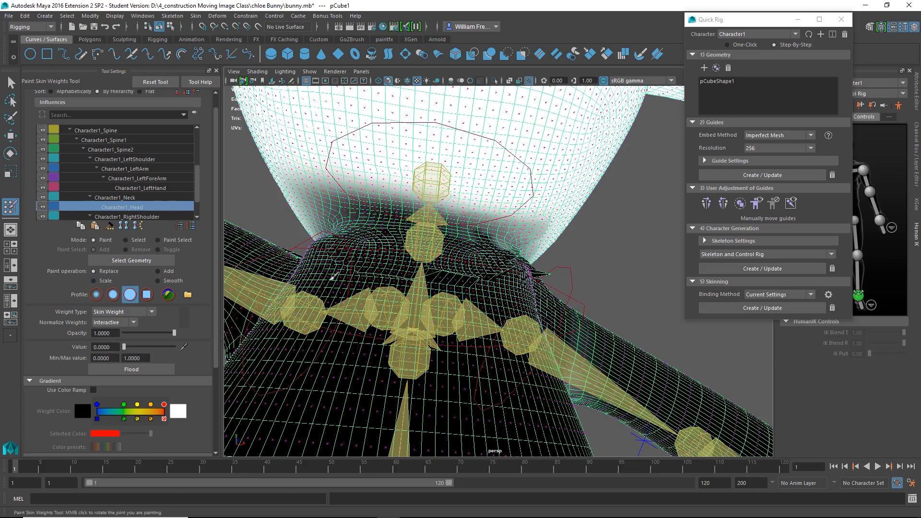
left_click(158, 280)
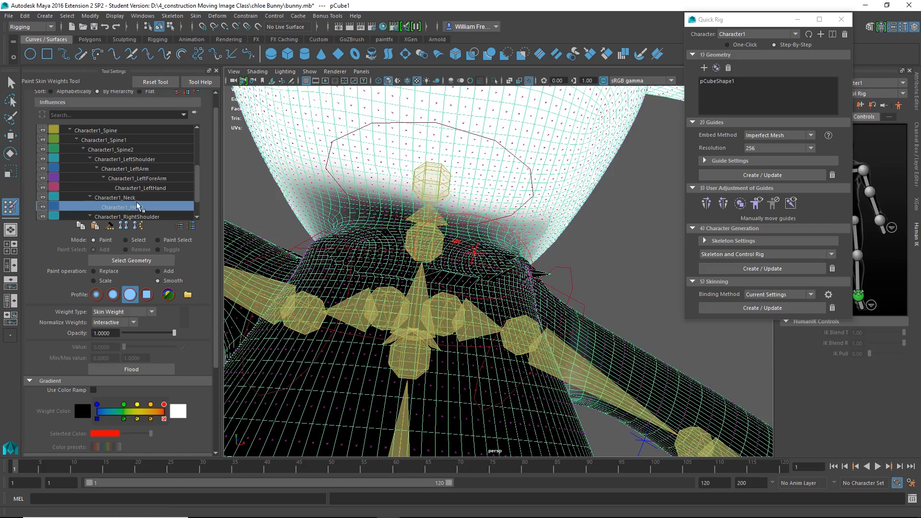
left_click(128, 198)
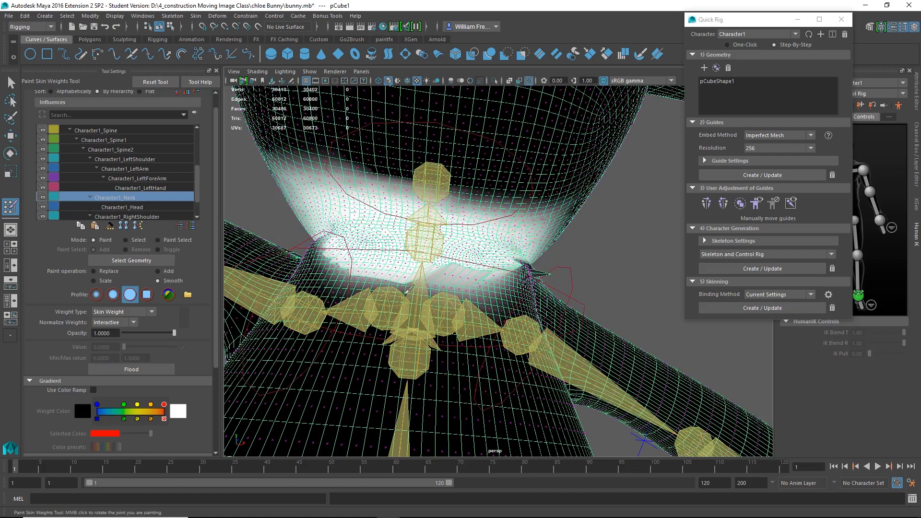
- Smooth the Character1_Spine2 weights along the base of the neck and inspect the Character1_Spine1 influence
left_click(126, 150)
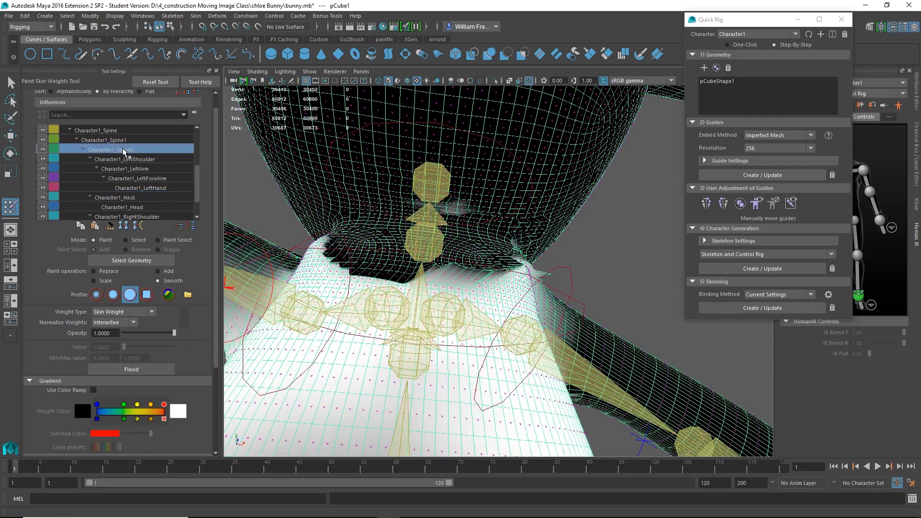
mouse_move(415, 294)
left_mouse_down()
mouse_move(336, 259)
mouse_move(422, 281)
mouse_move(479, 278)
mouse_move(510, 259)
mouse_move(472, 279)
mouse_move(449, 272)
mouse_move(384, 289)
mouse_move(300, 274)
left_mouse_up()
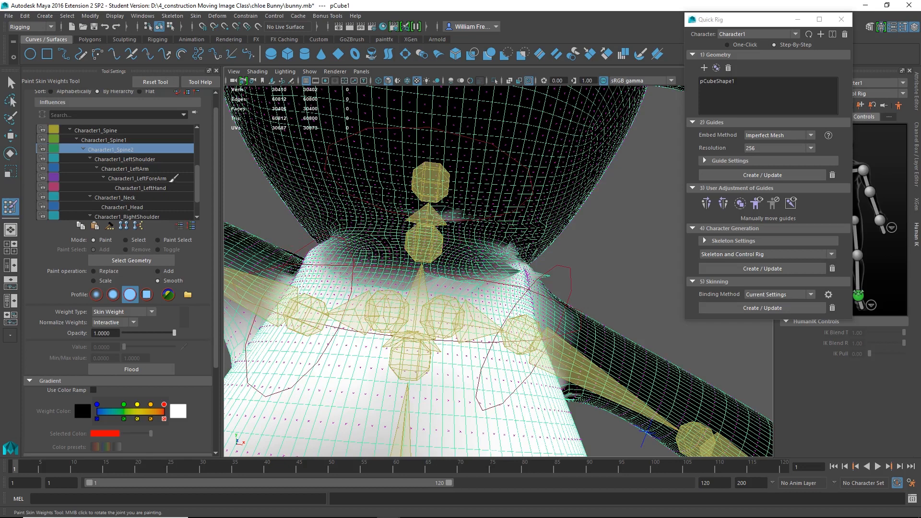
left_click(135, 140)
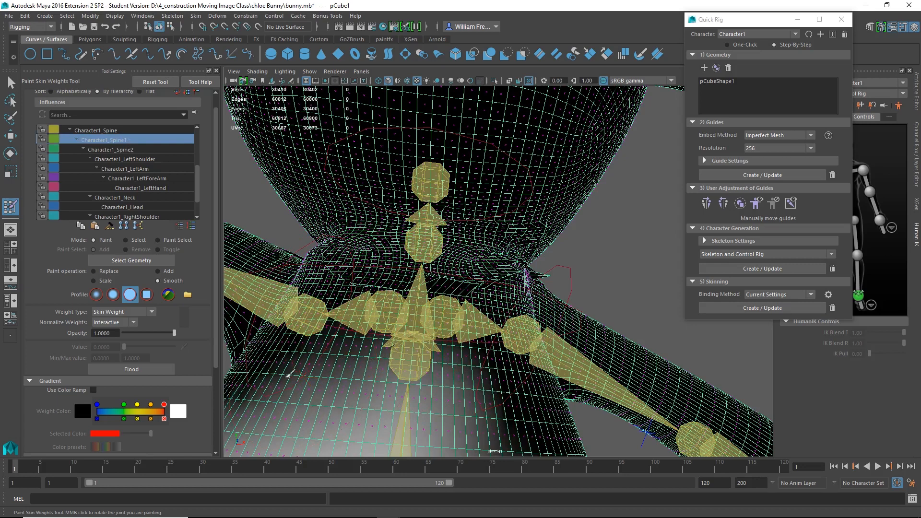
scroll(122, 140, "up", 1)
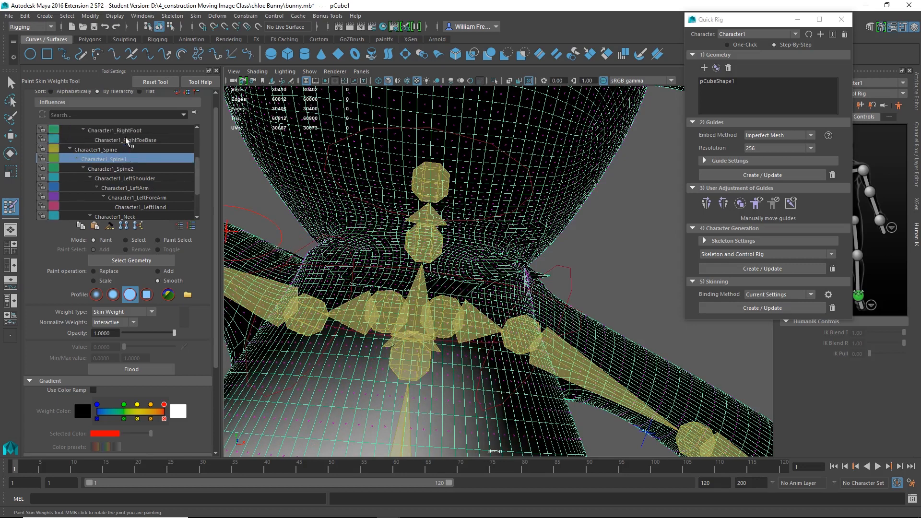
- Examine the Character1_Spine, Character1_Spine1 and Character1_Spine2 weights from several sides of the bunny's torso
left_click(96, 150)
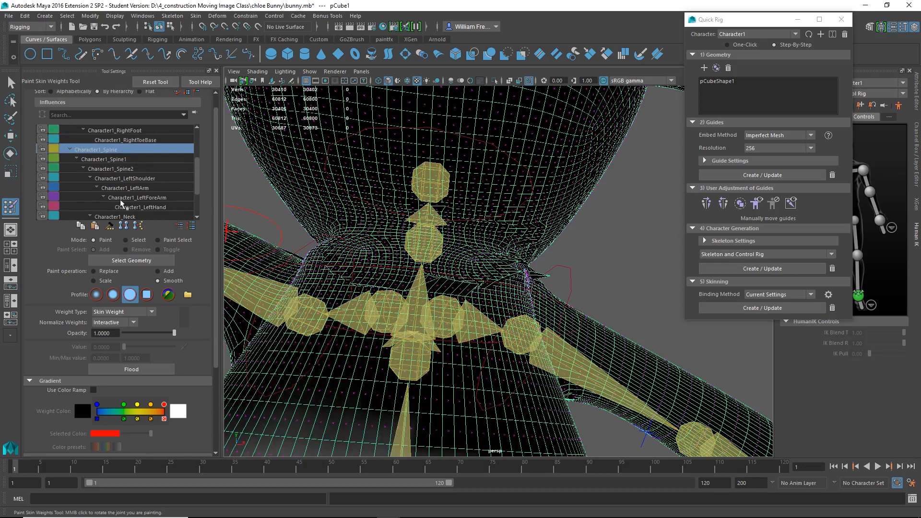
scroll(376, 312, "down", 5)
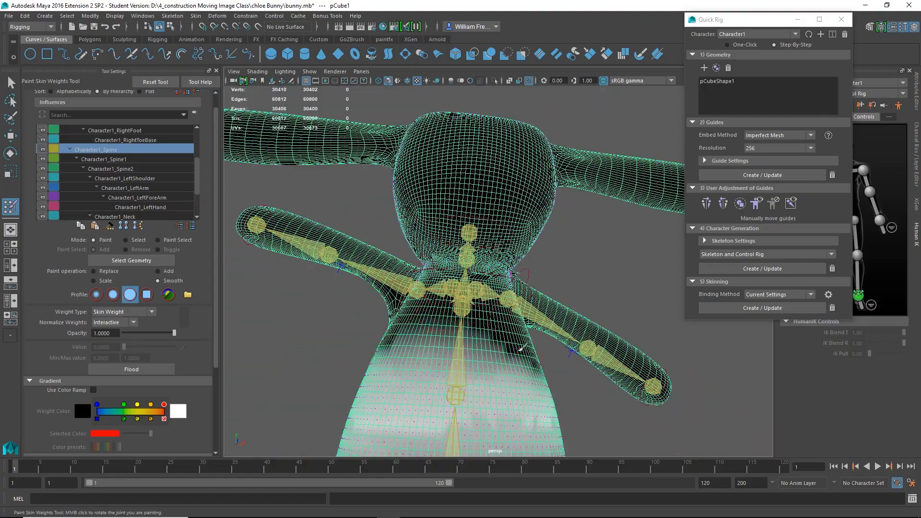
left_click_drag(488, 410, 575, 372, "alt")
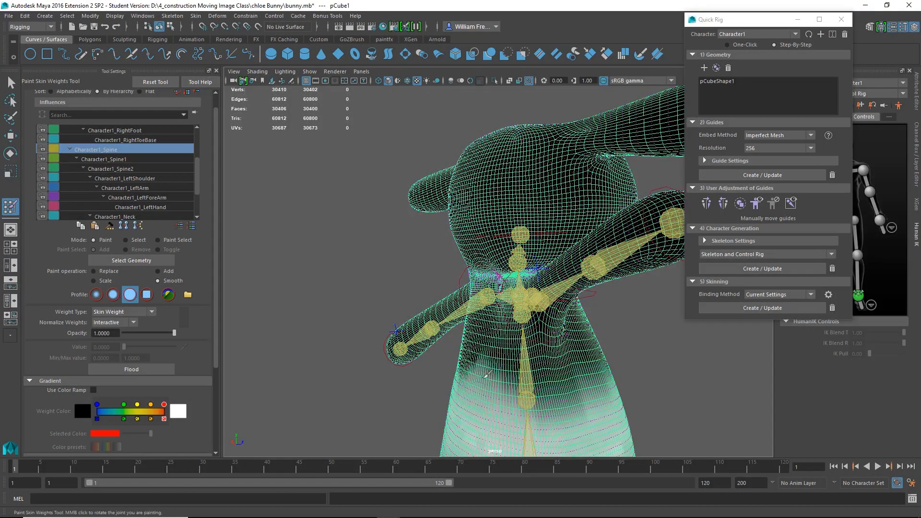
left_click(120, 158)
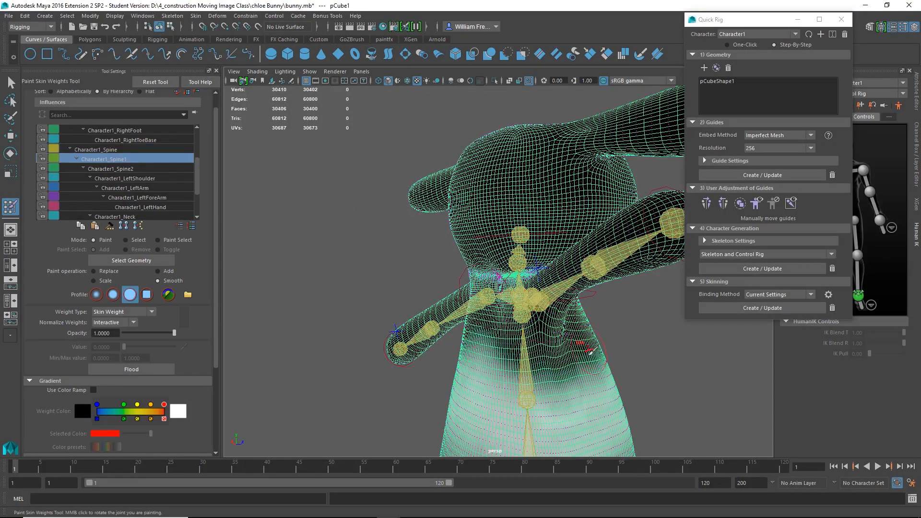
mouse_move(494, 379)
left_mouse_down("alt")
mouse_move(603, 352)
mouse_move(574, 344)
left_mouse_up("alt")
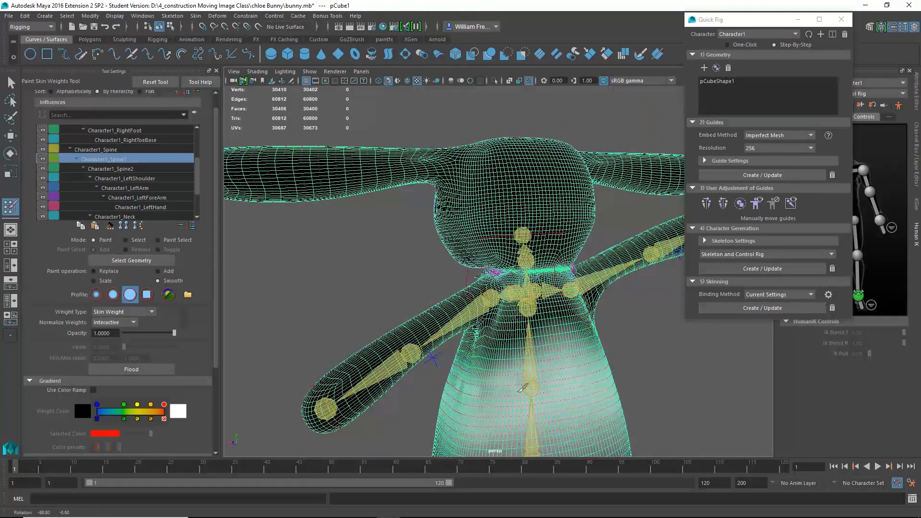
left_click(120, 169)
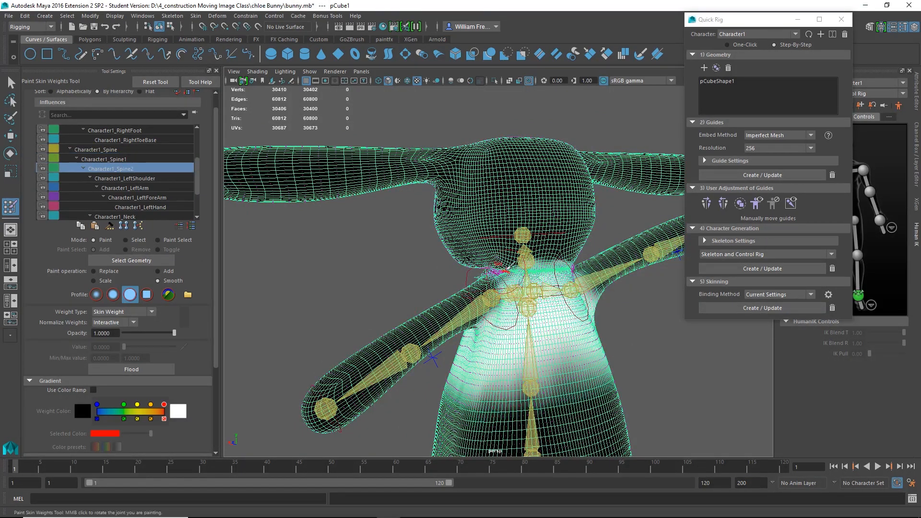
left_click_drag(391, 264, 501, 272, "alt")
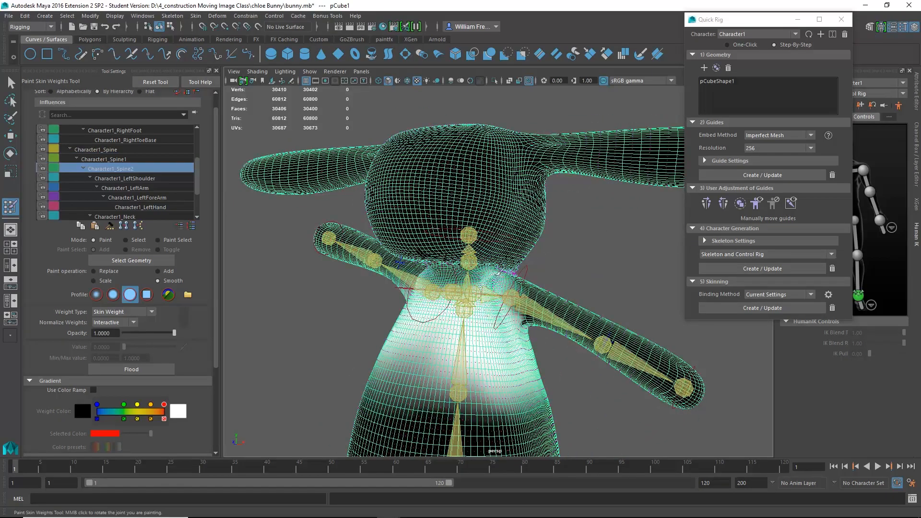
- Examine the weights of the left arm, forearm, hand, neck, head and right shoulder influences
left_click(139, 188)
left_click(146, 198)
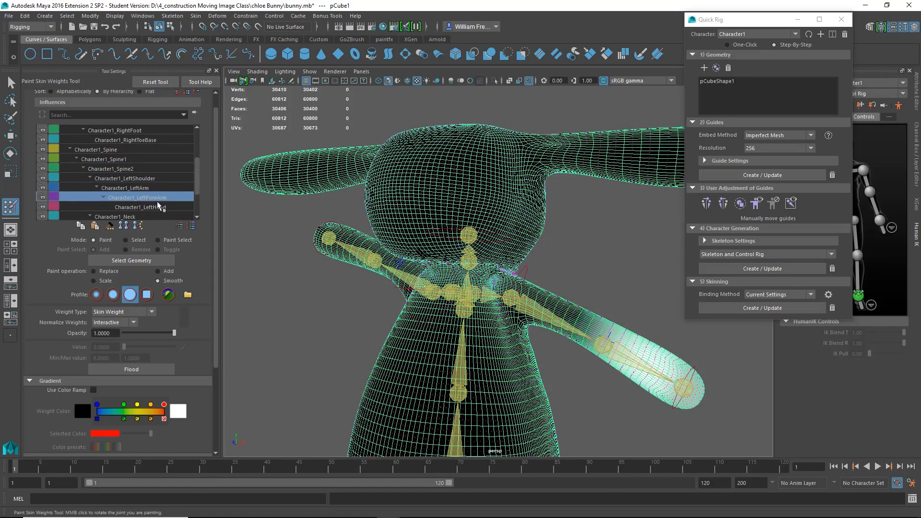
left_click(164, 207)
scroll(144, 207, "down", 1)
left_click(132, 198)
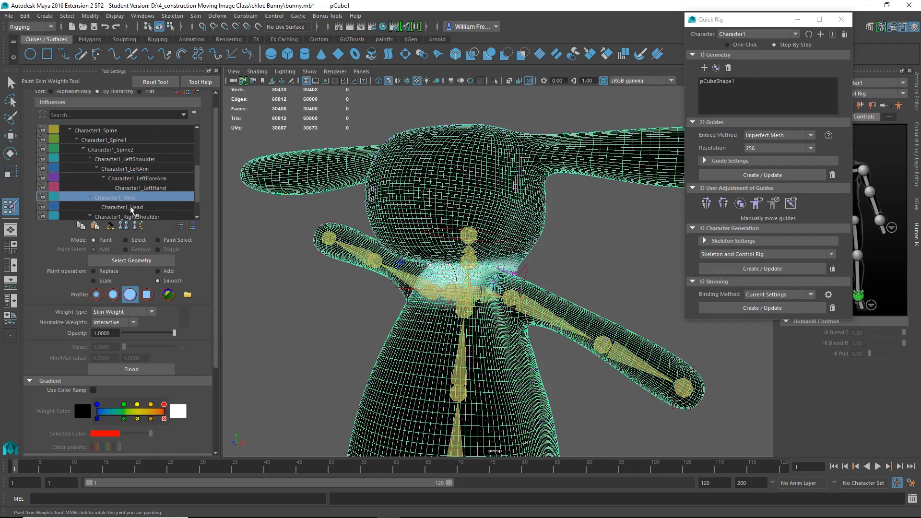
mouse_move(381, 238)
left_mouse_down("alt")
mouse_move(402, 287)
mouse_move(451, 276)
mouse_move(437, 252)
mouse_move(447, 250)
left_mouse_up("alt")
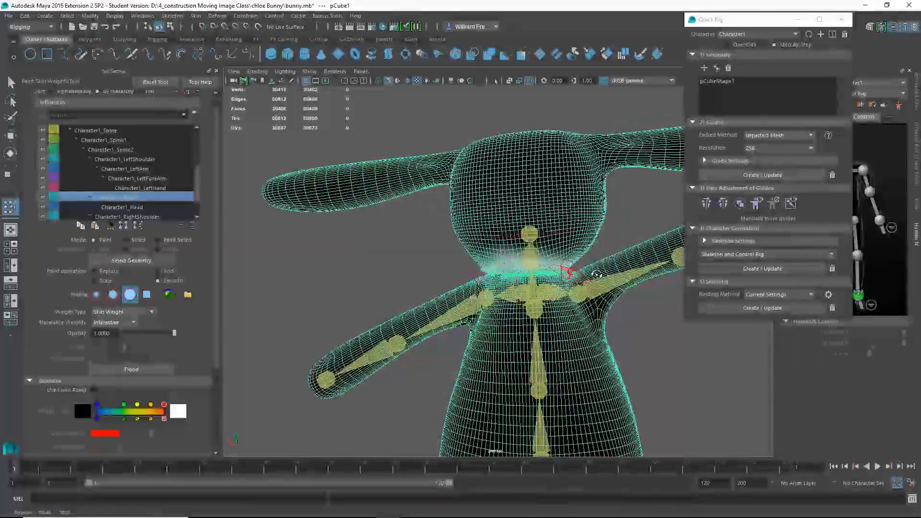
left_click(122, 206)
left_click_drag(527, 268, 672, 261, "alt")
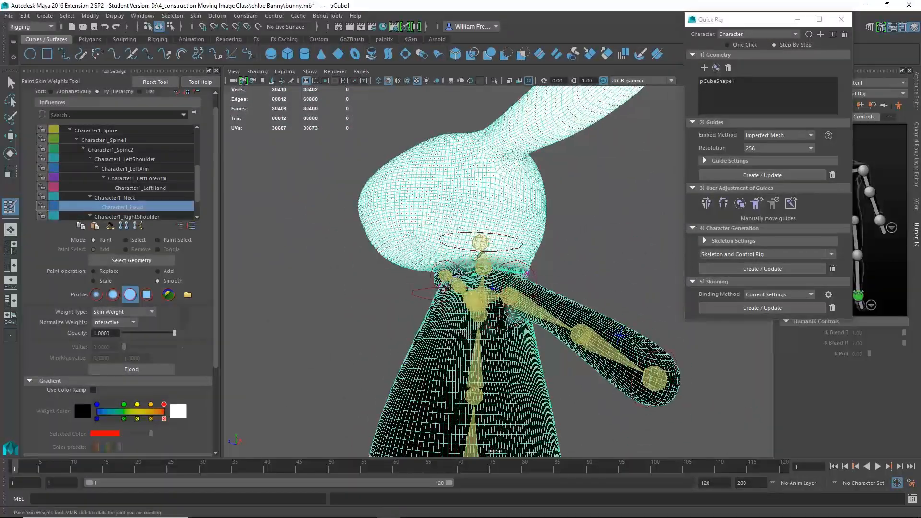
left_click(151, 217)
scroll(194, 227, "down", 2)
scroll(288, 231, "down", 8)
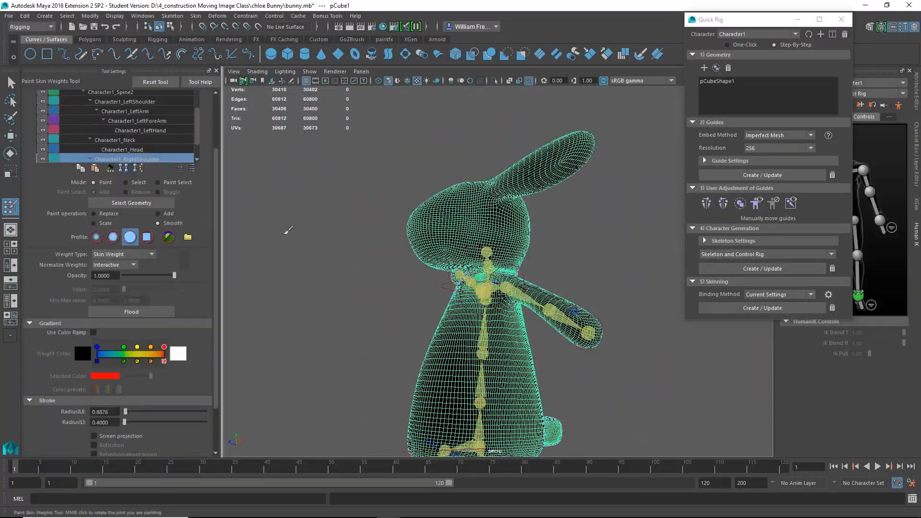
- Exit skin weight painting and close the Quick Rig window
mouse_move(497, 301)
left_mouse_down("alt")
mouse_move(532, 341)
mouse_move(455, 279)
mouse_move(520, 329)
mouse_move(503, 309)
left_mouse_up("alt")
scroll(454, 280, "up", 3)
left_click(10, 82)
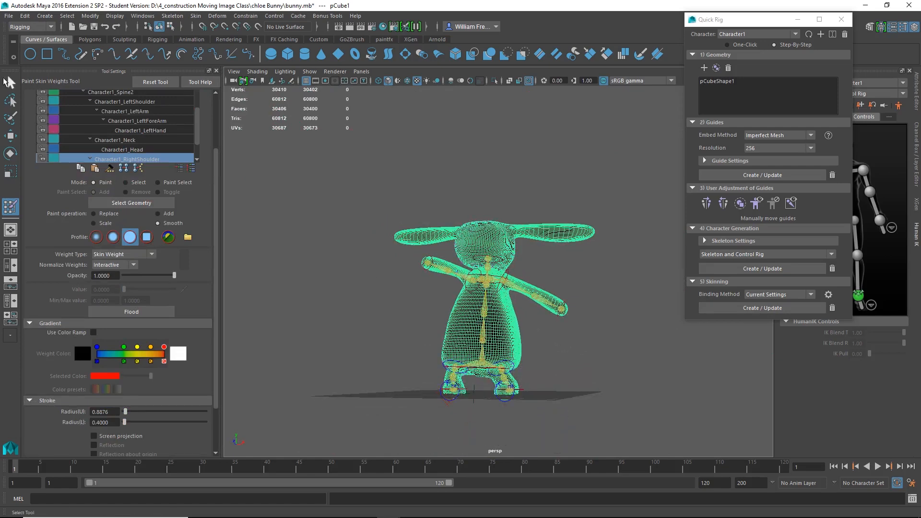
left_click(840, 20)
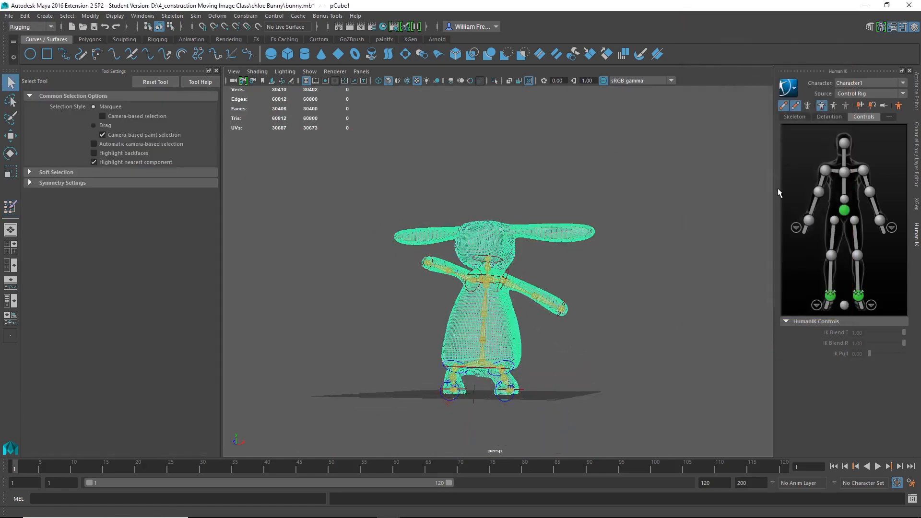
- Show the XGen settings in a wider panel and preview the fur on the bunny
left_click(916, 211)
left_click_drag(772, 162, 811, 162)
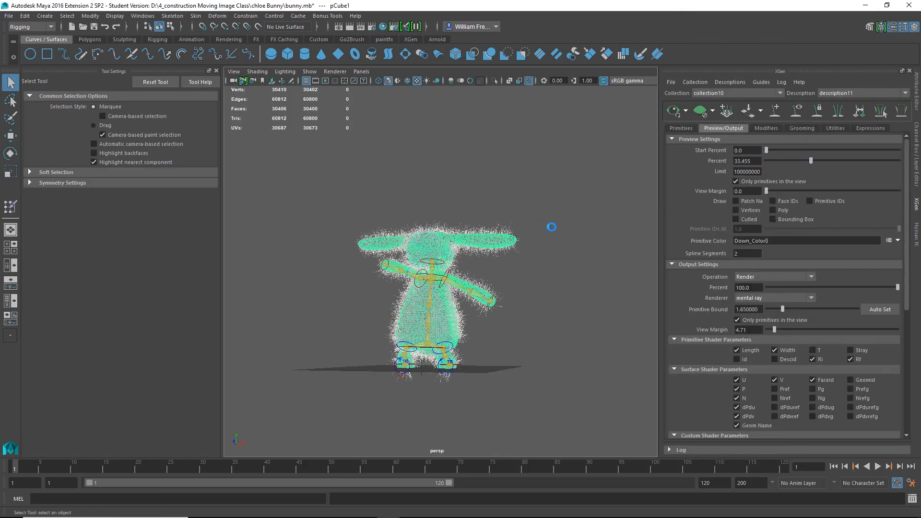
right_click_drag(552, 226, 647, 277, "alt")
left_click_drag(619, 249, 586, 255, "alt")
right_click_drag(586, 255, 504, 259, "alt")
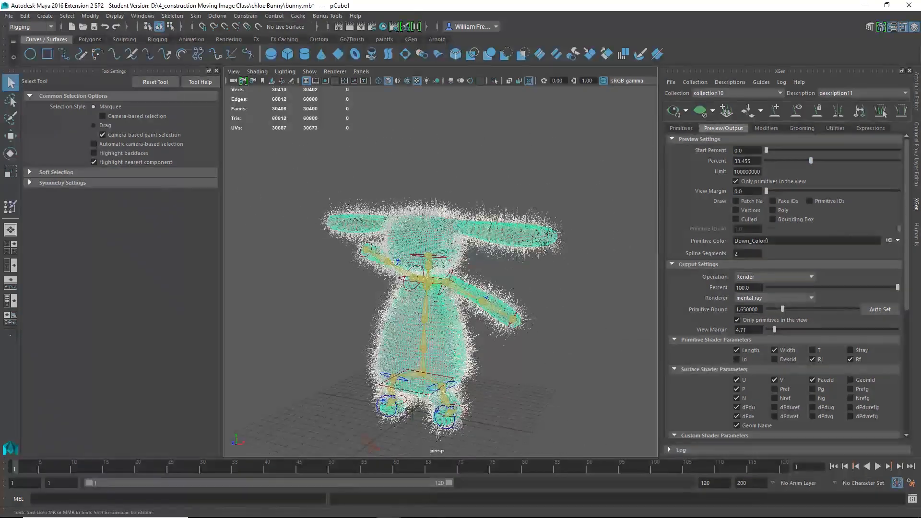
left_click_drag(504, 259, 529, 257, "alt")
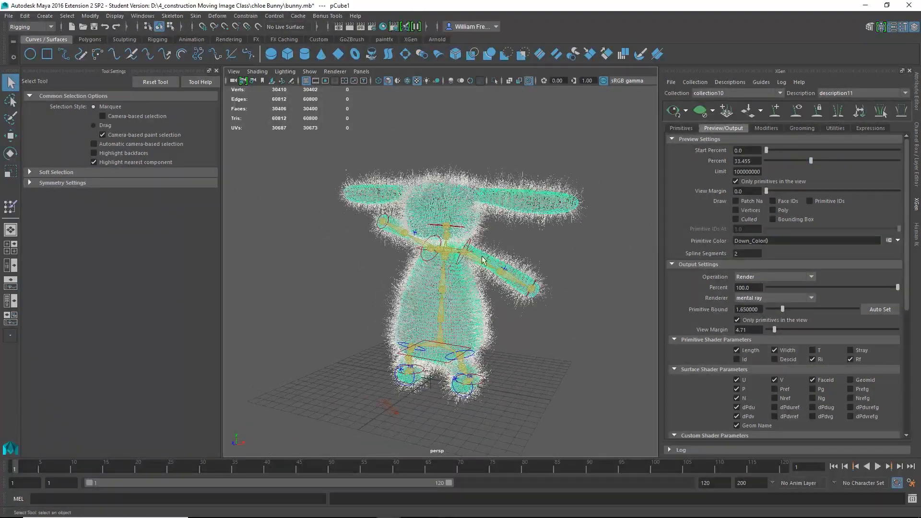
- Move the Character1_Ctrl_LeftWristEffector control downward to lower the bunny's left arm, and refresh the fur preview
left_click(534, 287)
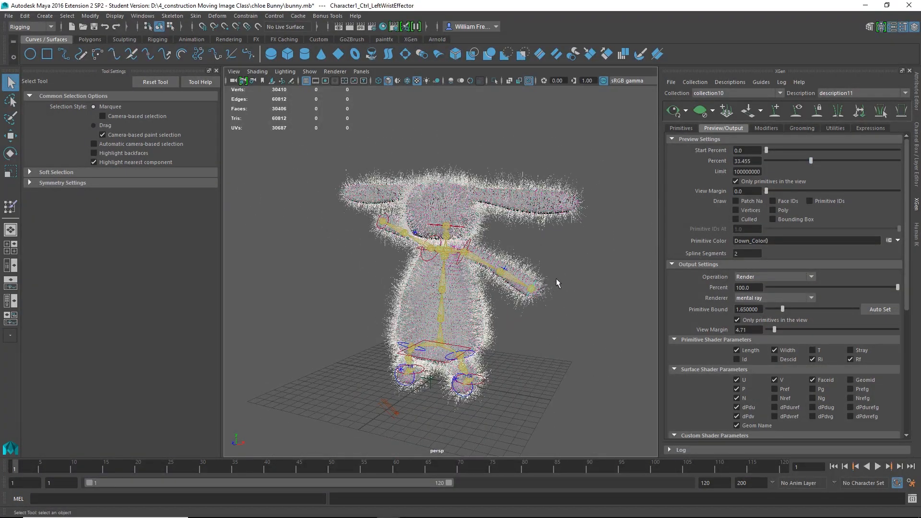
key("w")
left_click_drag(560, 328, 653, 322, "alt")
left_click_drag(564, 306, 541, 298)
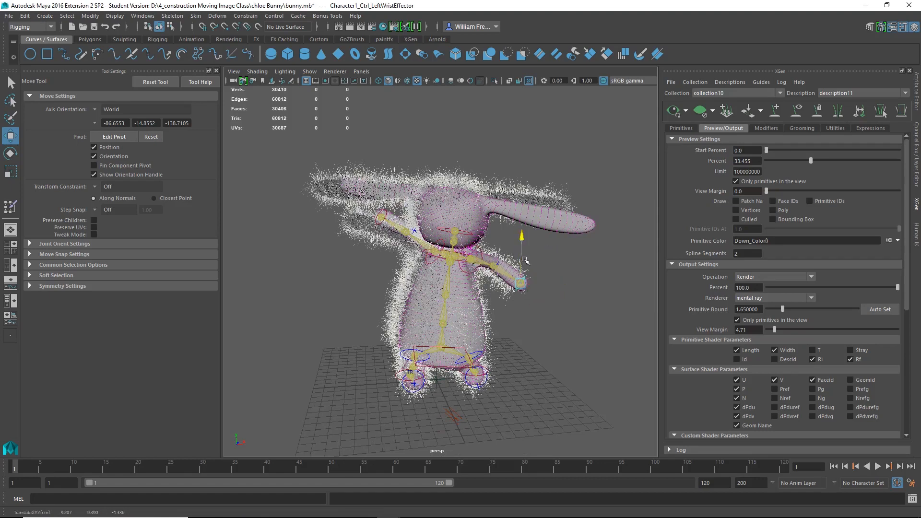
left_click_drag(524, 260, 526, 266)
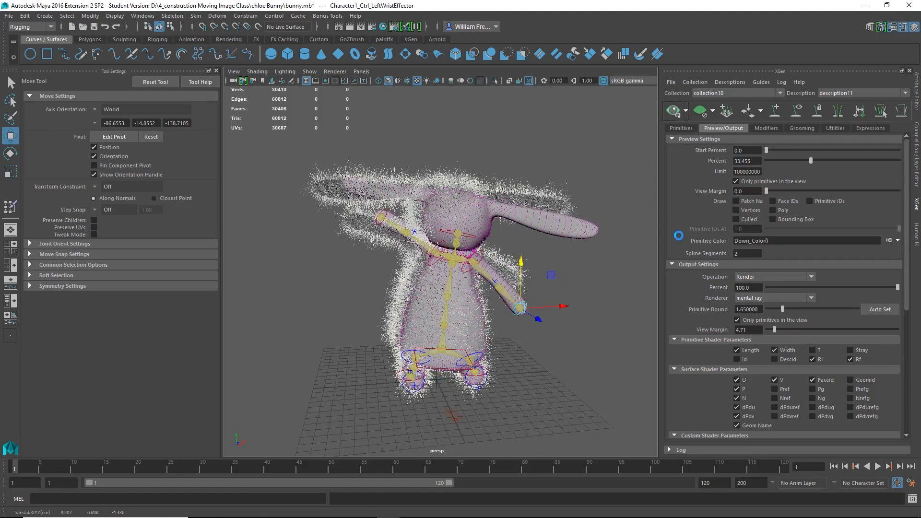
- Move the bunny's right wrist control down to lower the raised right arm
left_click_drag(365, 257, 481, 259, "alt")
left_click(391, 217)
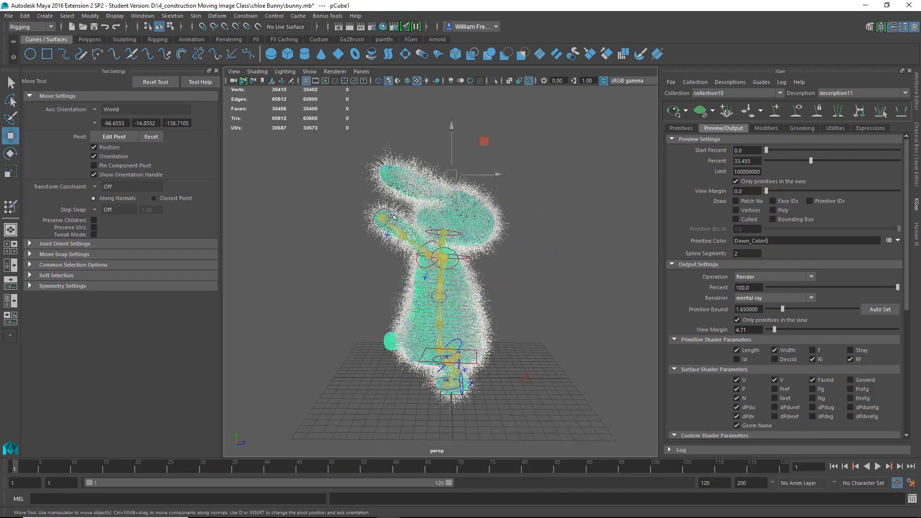
left_click_drag(374, 177, 389, 212)
- Rotate the Character1_Ctrl_HeadEffector control to turn and tilt the bunny's head, and refresh the fur preview
left_click_drag(508, 206, 490, 241, "alt")
left_click(474, 235)
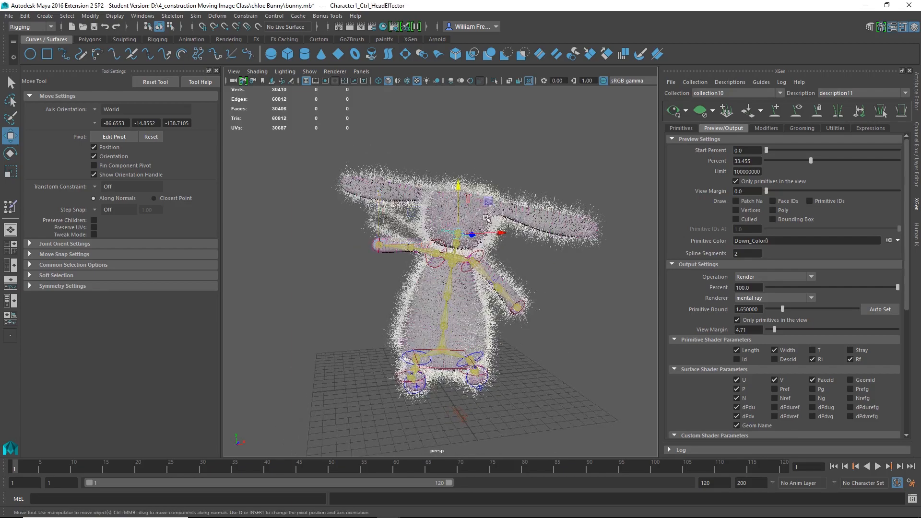
key("e")
left_click_drag(499, 202, 672, 181)
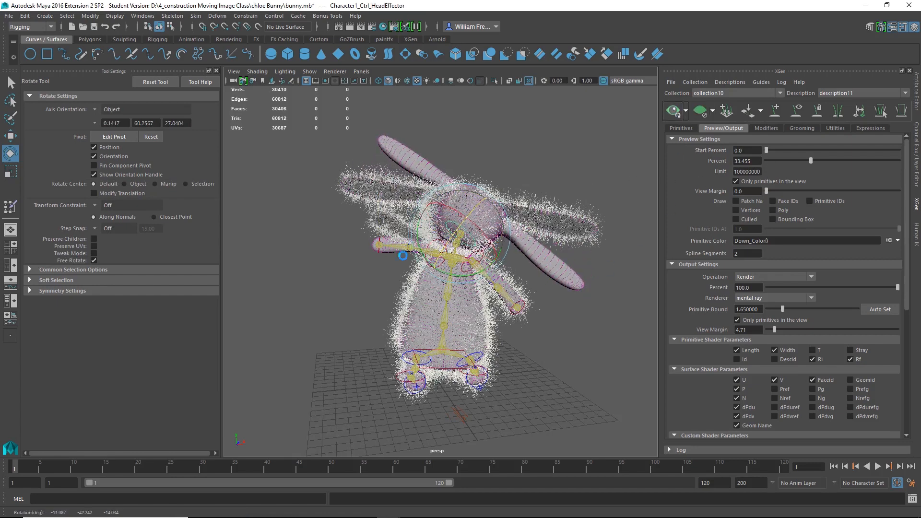
- Rotate the Character1_Ctrl_Spine1 control to bend the bunny's upper body, and update the fur preview
left_click_drag(402, 256, 622, 184, "alt")
left_click(446, 291)
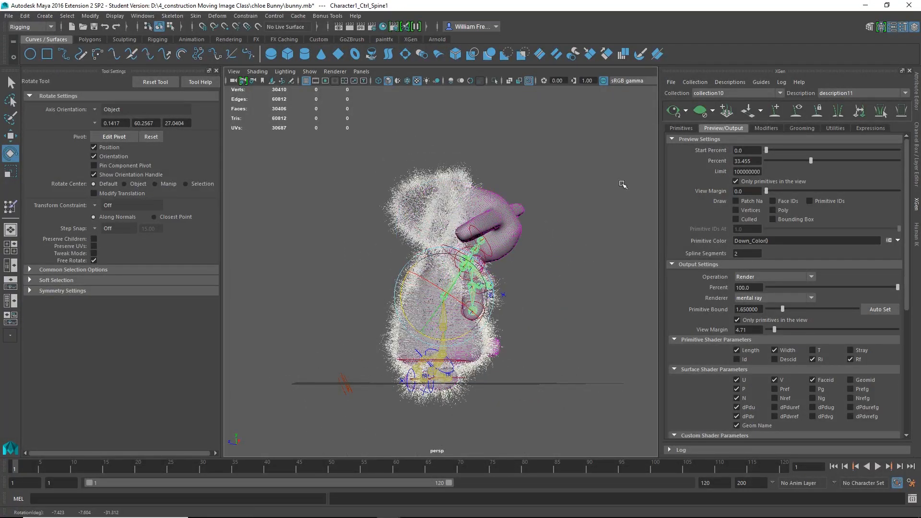
left_click(680, 116)
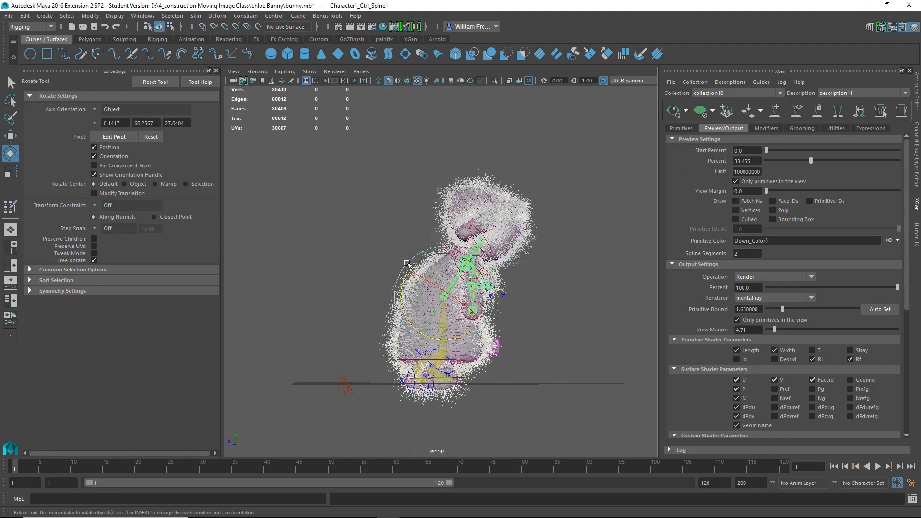
- Move the Character1_Ctrl_RightAnkleEffector control to step the bunny's right foot away, and refresh the fur preview
left_click_drag(392, 296, 453, 394, "alt")
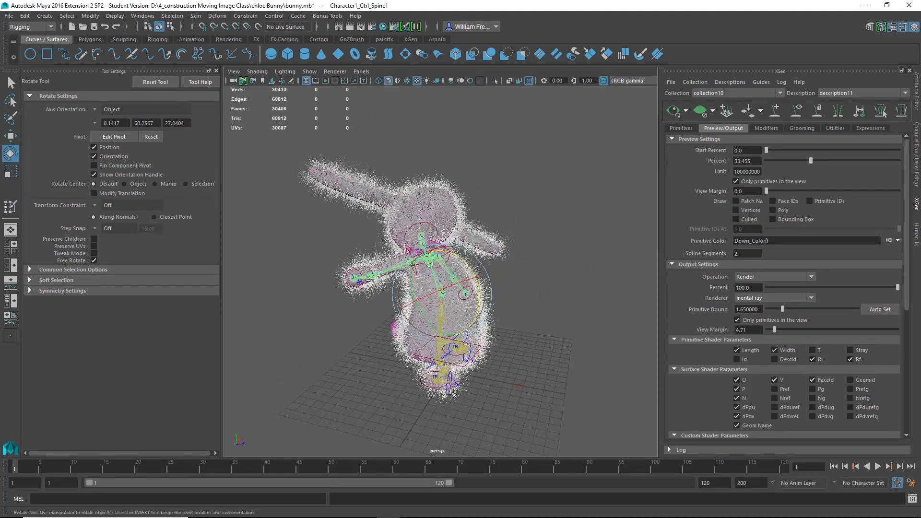
left_click(437, 389)
key("w")
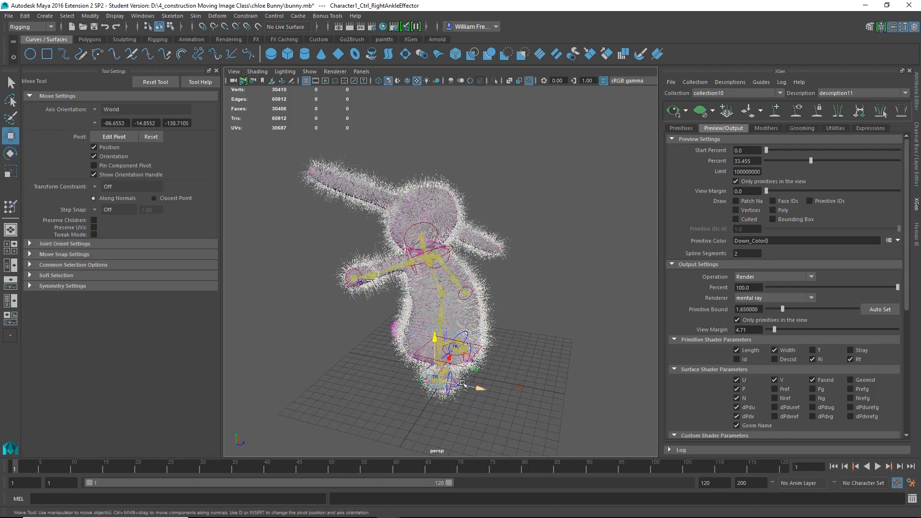
left_click_drag(468, 387, 411, 410)
left_click_drag(454, 358, 441, 362)
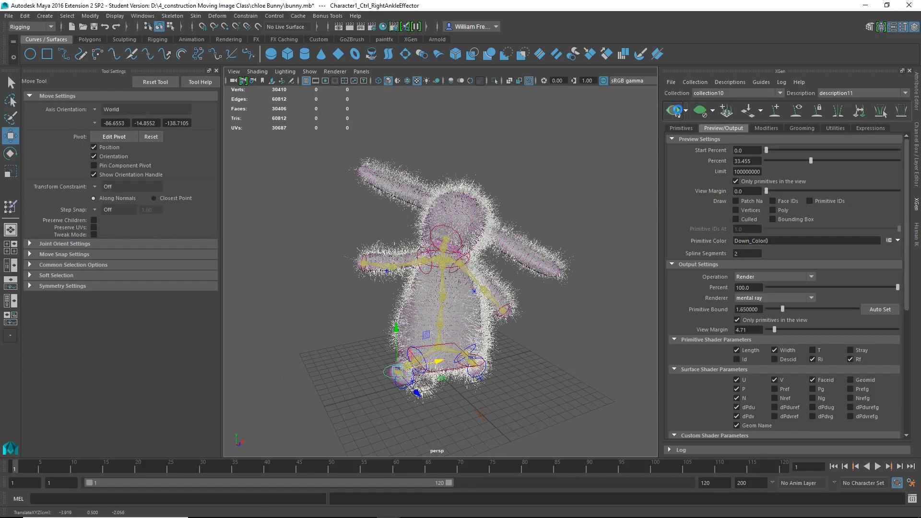
- Switch to the Rendering menu set and start a render of the posed, furred bunny
left_click_drag(601, 334, 417, 347, "alt")
right_click_drag(408, 330, 454, 318, "alt")
left_click_drag(503, 314, 467, 305, "alt")
middle_click_drag(475, 298, 440, 260, "alt")
right_click_drag(441, 260, 403, 271, "alt")
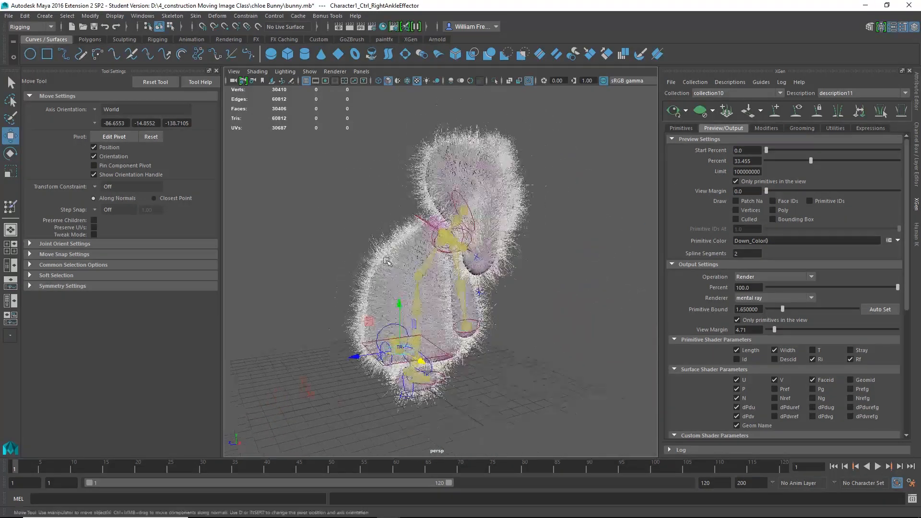
left_click_drag(404, 271, 467, 254, "alt")
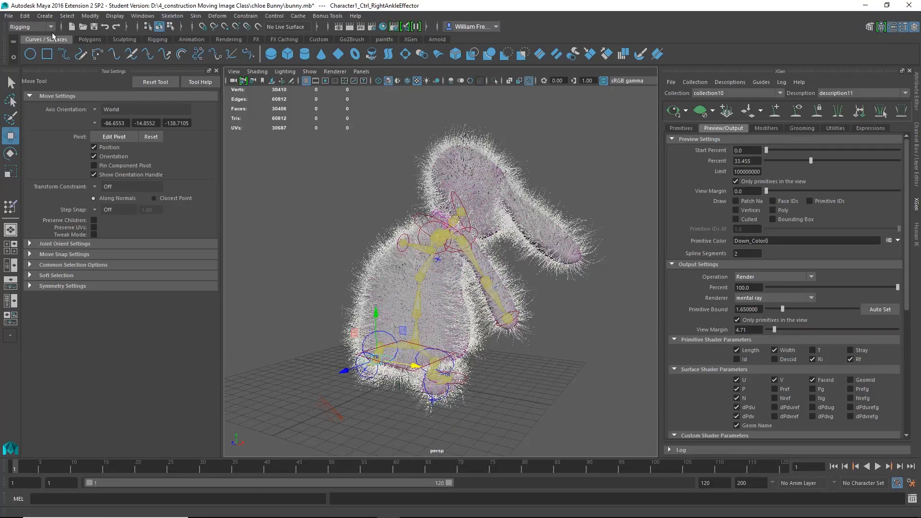
left_click(36, 26)
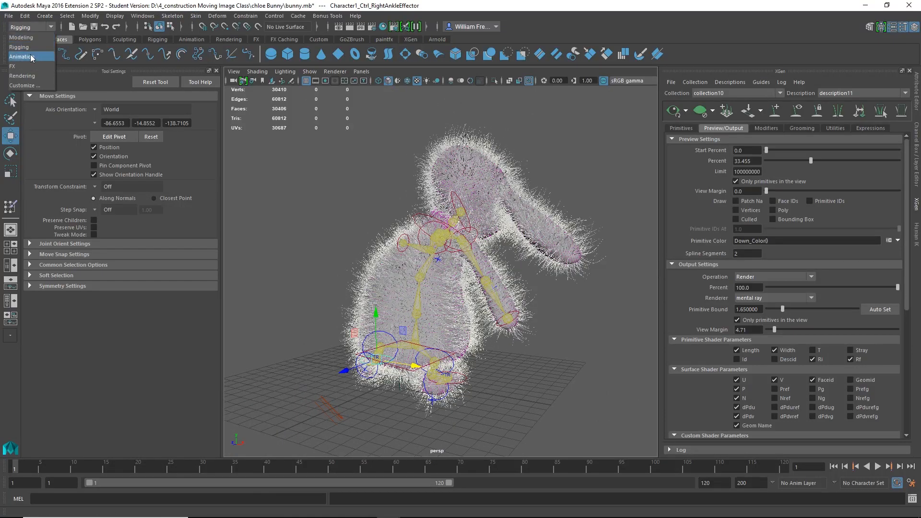
left_click(33, 77)
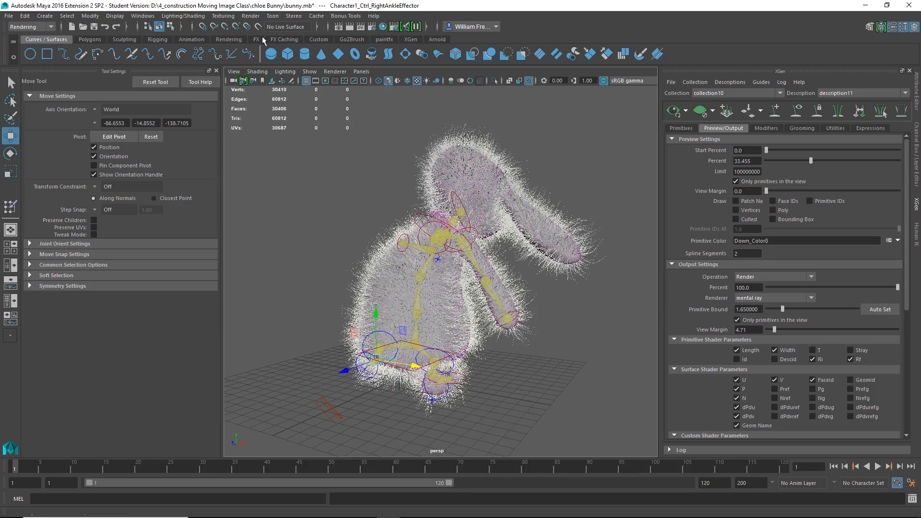
left_click(250, 16)
left_click(269, 106)
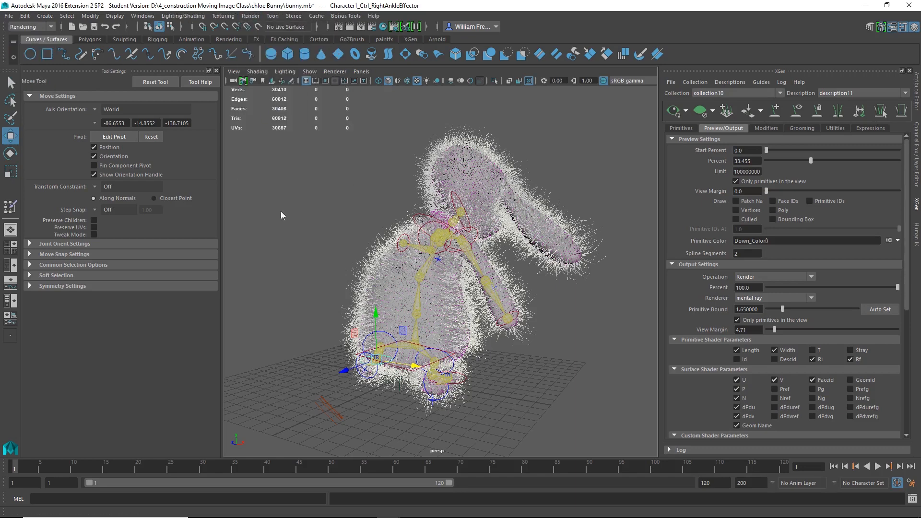